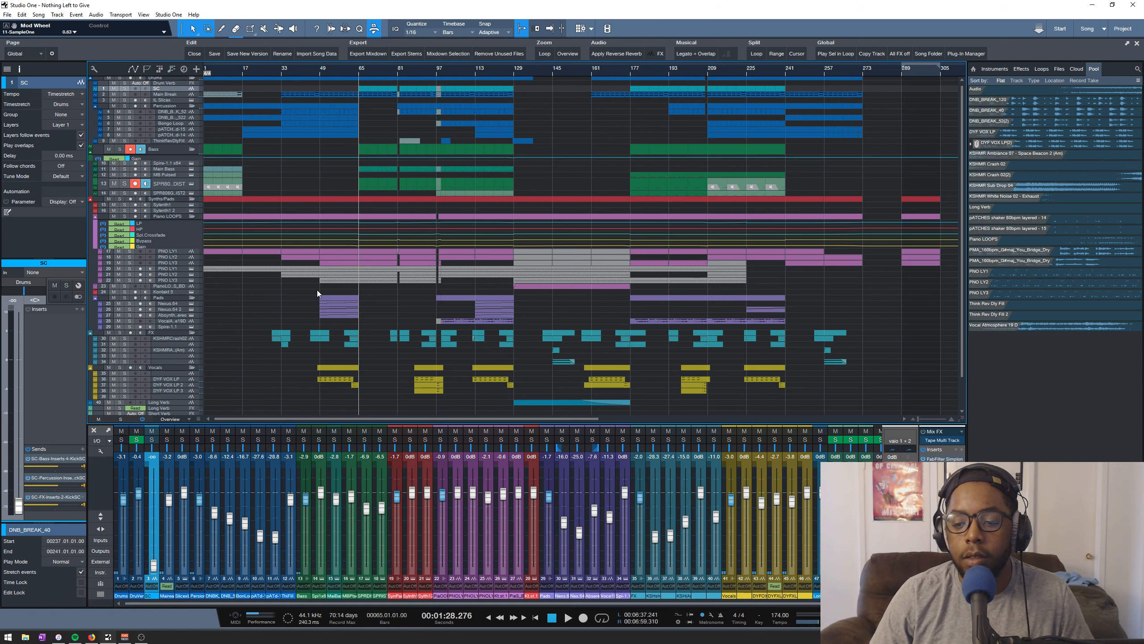
# - Hide the mixer console and enlarge the arrangement's track rows to look over the whole song
pyautogui.scroll(1, 535, 323)
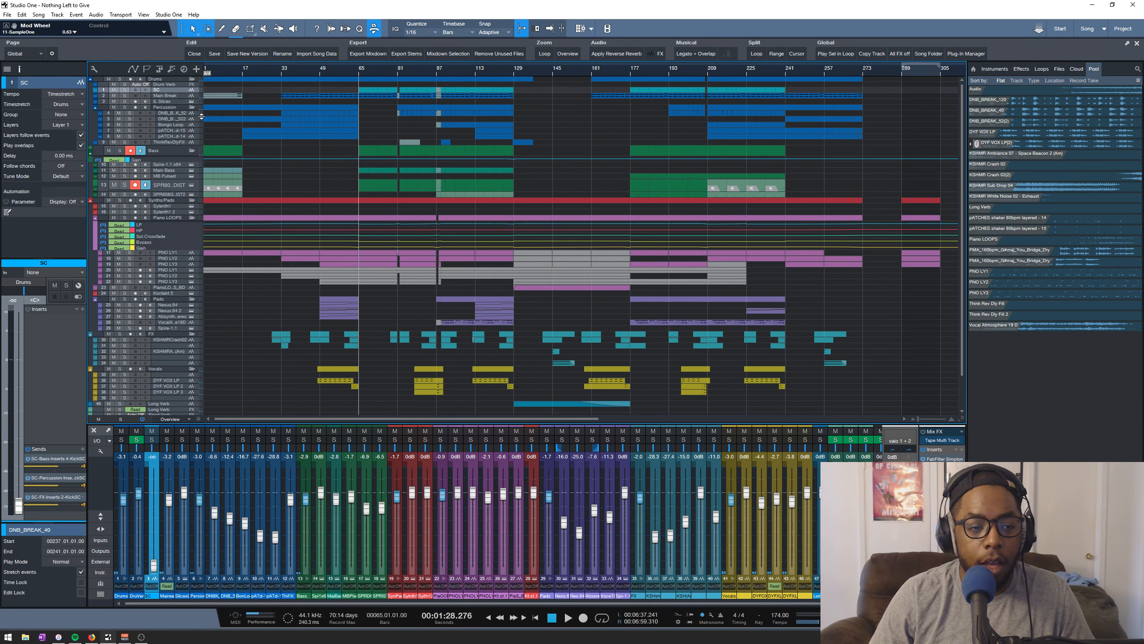
pyautogui.scroll(-4, 220, 275)
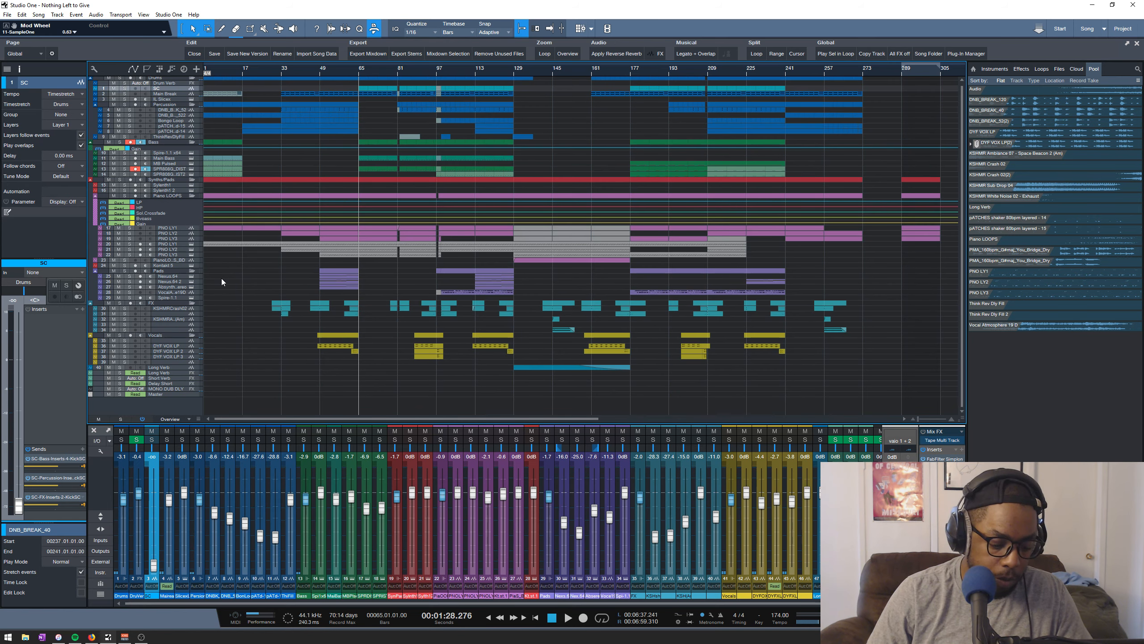
pyautogui.press('F3')
pyautogui.scroll(3, 224, 274)
pyautogui.scroll(-3, 225, 274)
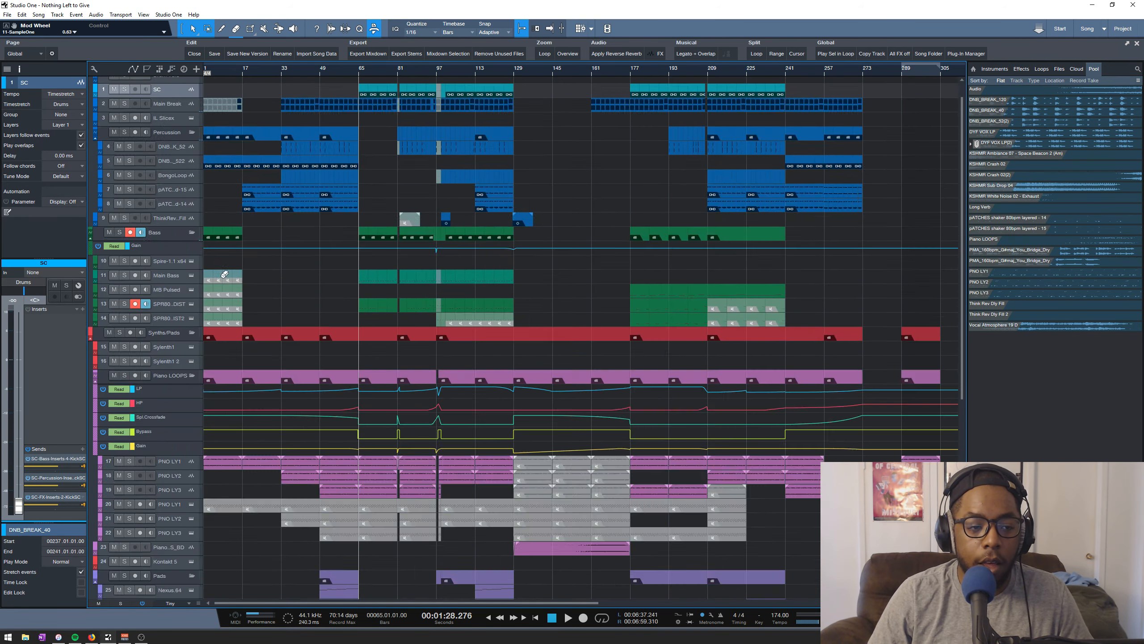
pyautogui.scroll(1, 223, 161)
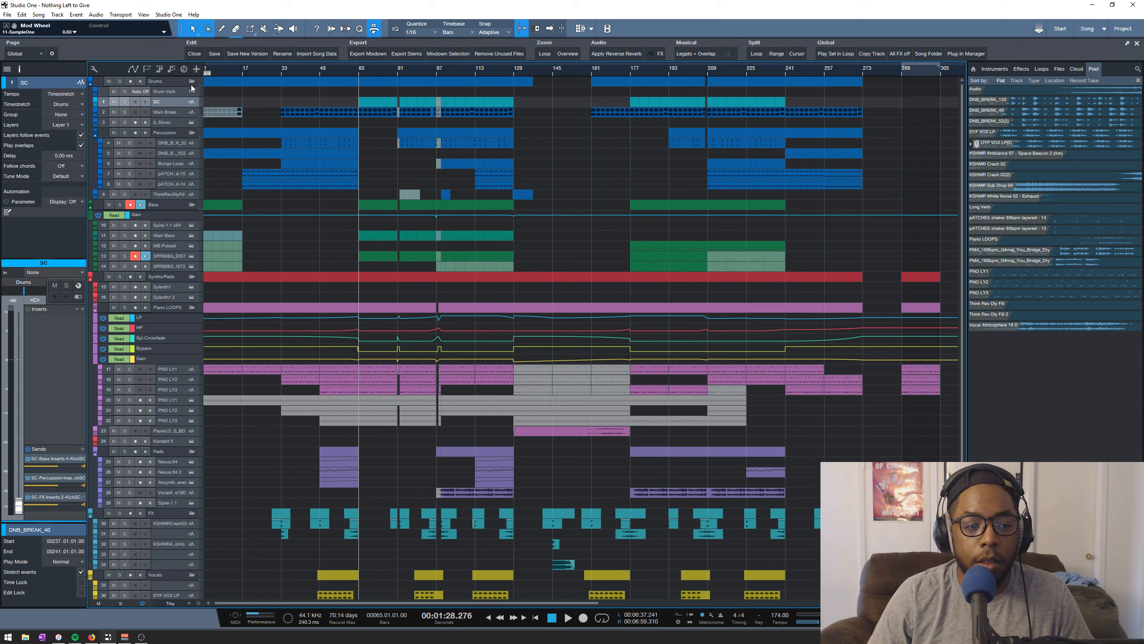
# - Select the Drums folder track and inspect its bus channel's inserts and sends in the mixer console
pyautogui.click(191, 83)
pyautogui.click(192, 82)
pyautogui.click(179, 83)
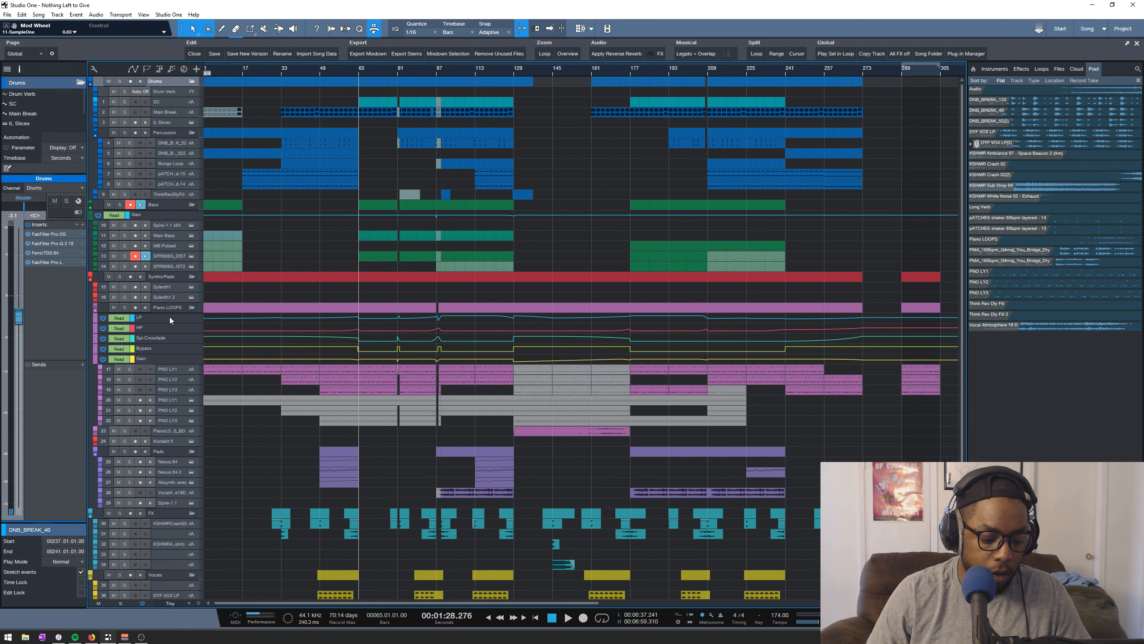
pyautogui.press('F3')
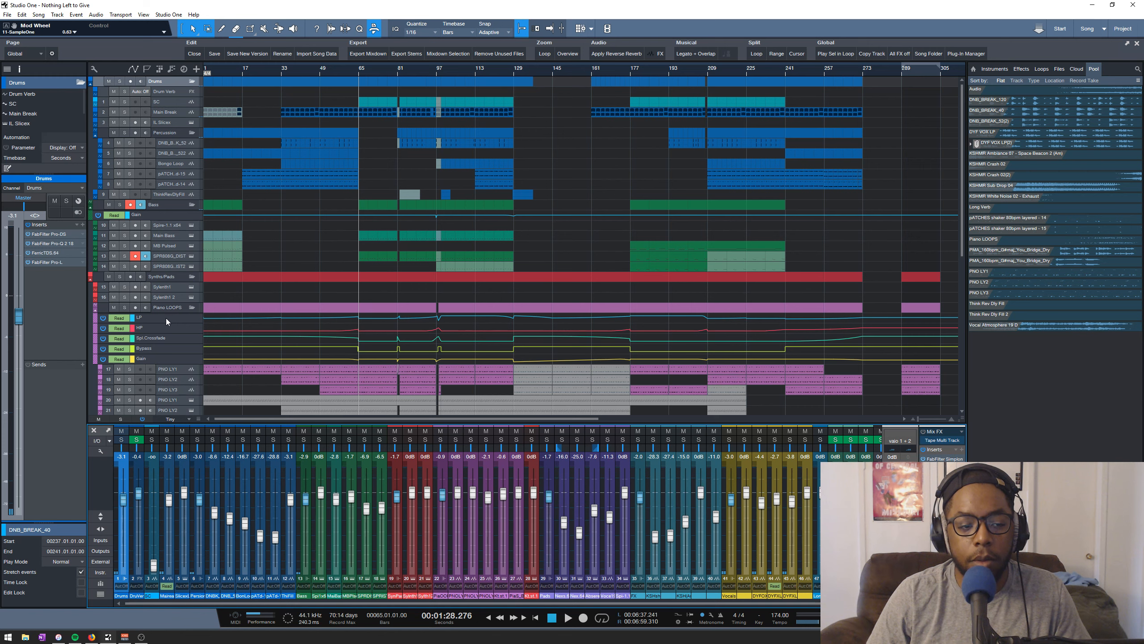
pyautogui.doubleClick(127, 548)
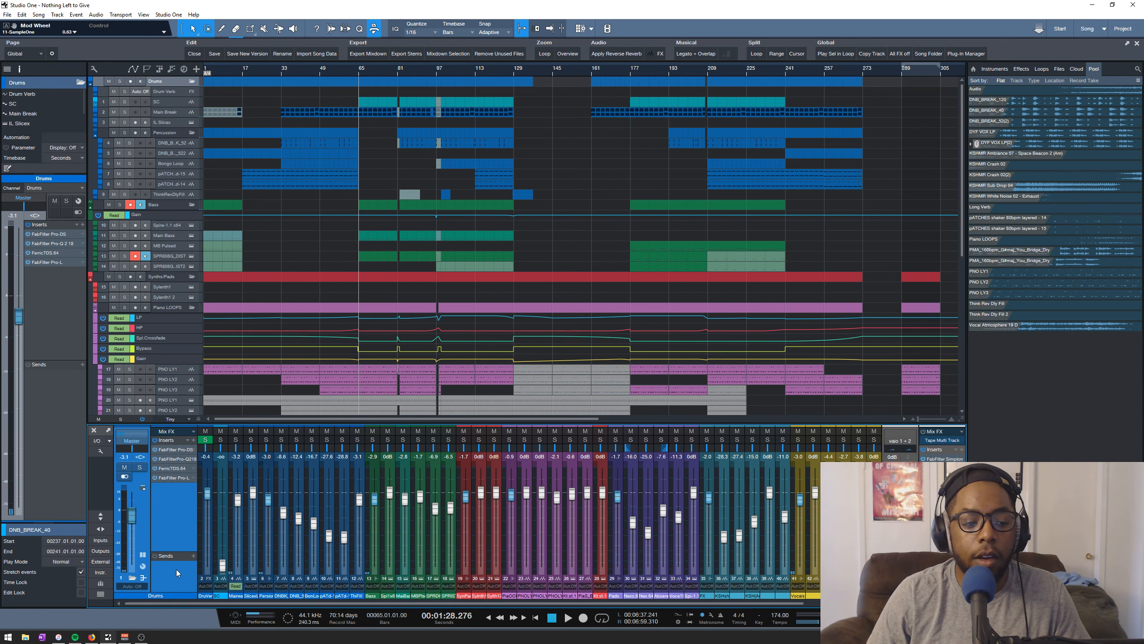
pyautogui.doubleClick(166, 544)
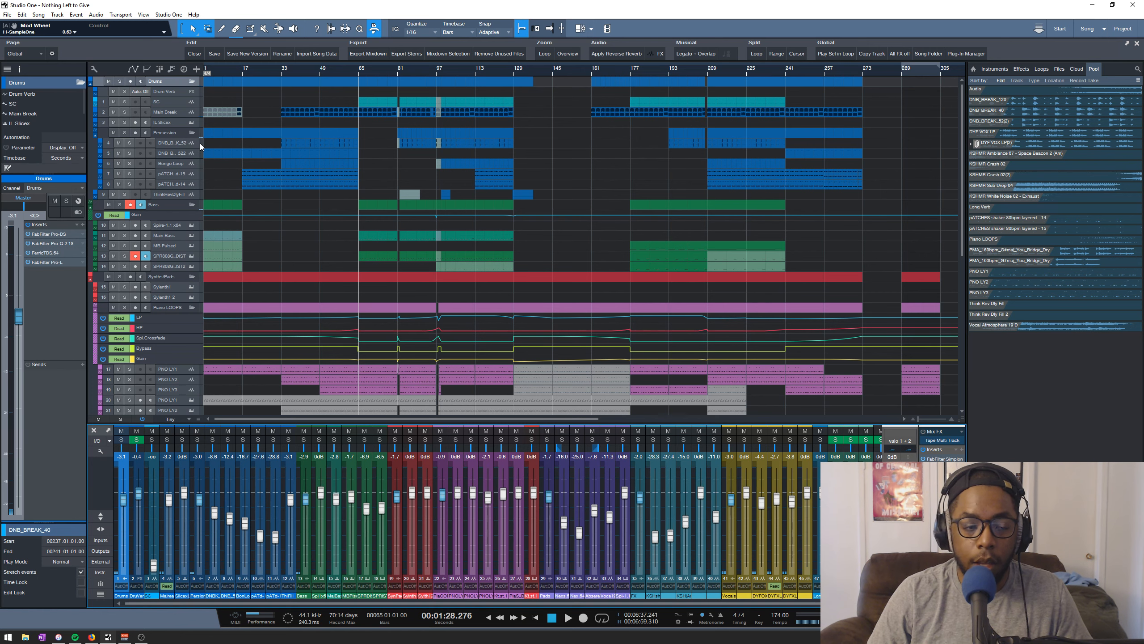
# - Select the Percussion folder track and collapse it to hide its loop tracks
pyautogui.click(171, 132)
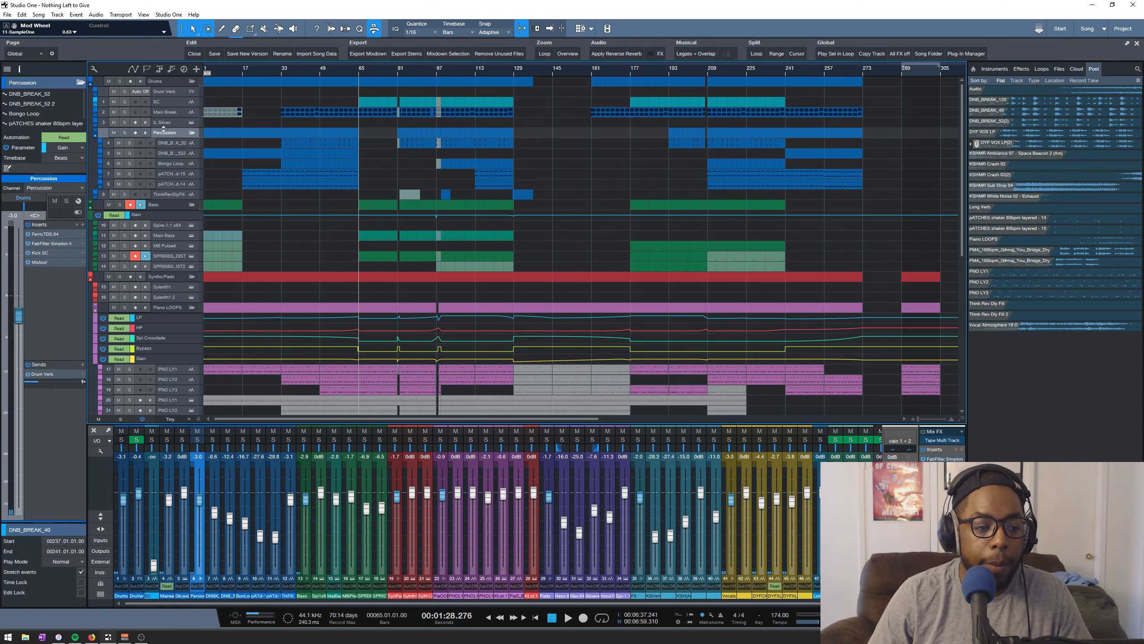
pyautogui.click(191, 132)
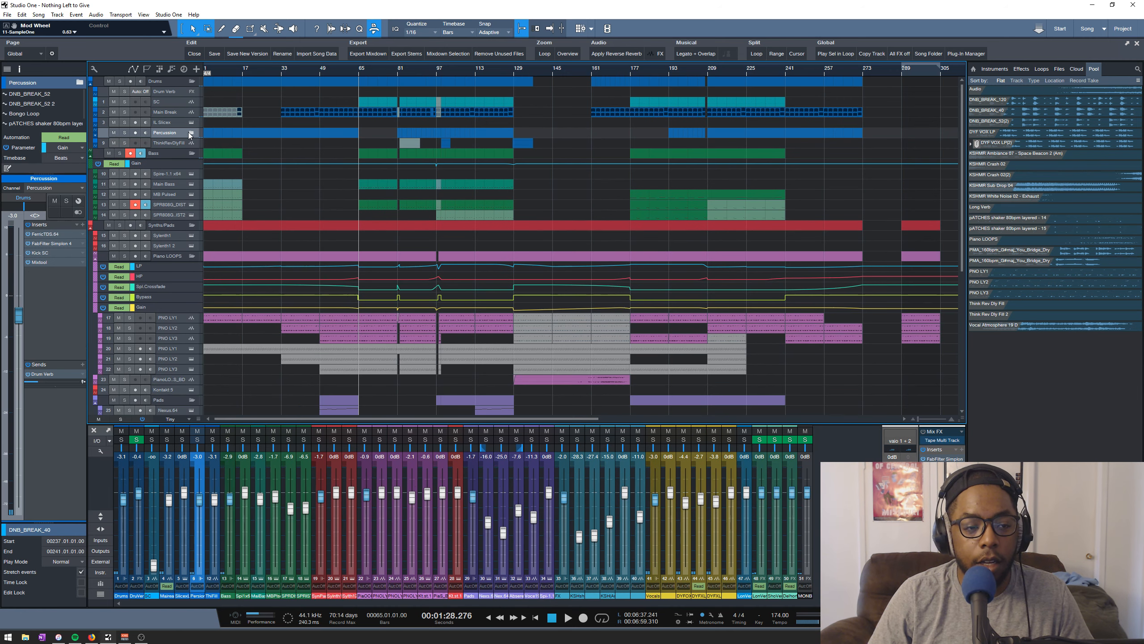
pyautogui.click(189, 133)
pyautogui.click(192, 133)
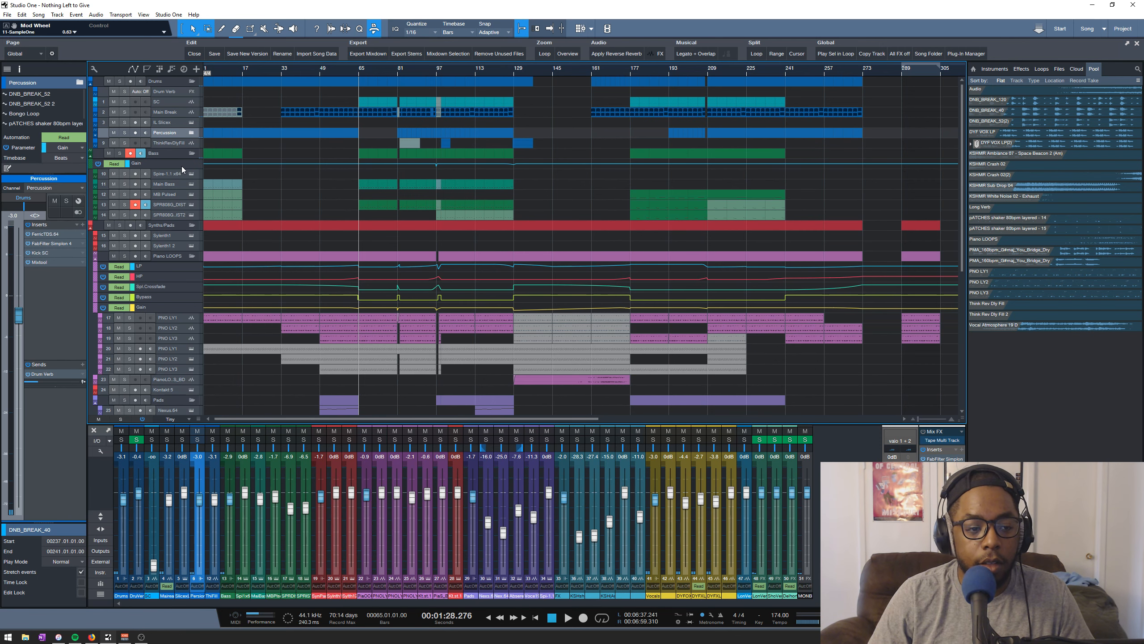
# - Select the Synths/Pads folder track and collapse the Piano LOOPS folder inside it
pyautogui.scroll(-1, 182, 166)
pyautogui.scroll(-4, 167, 159)
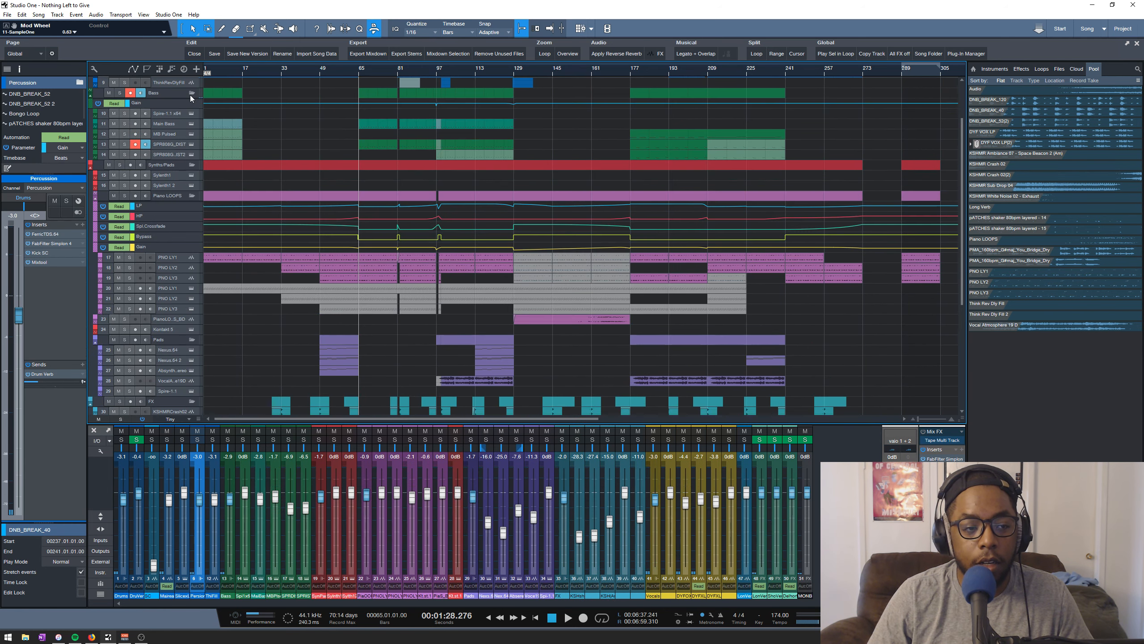
pyautogui.scroll(-1, 180, 171)
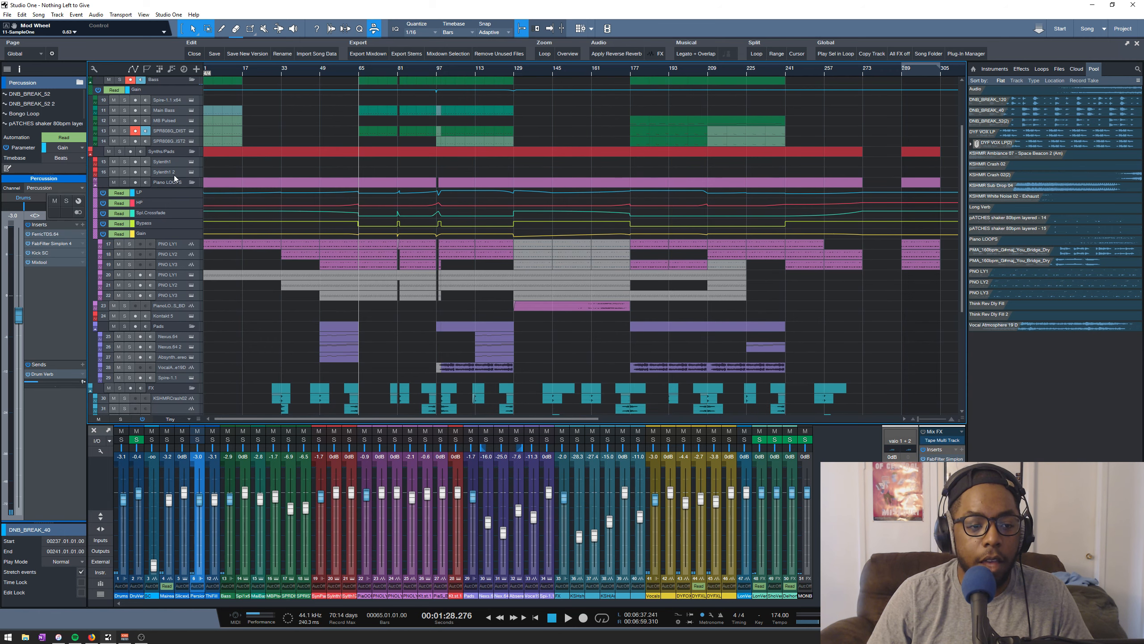
pyautogui.click(182, 152)
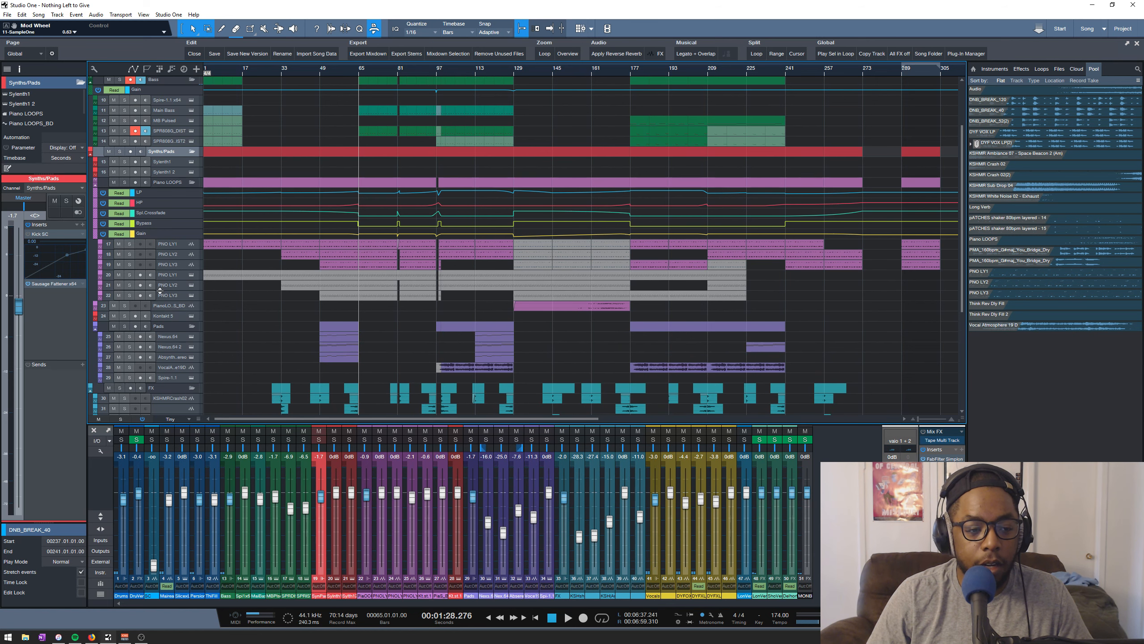
pyautogui.scroll(1, 181, 239)
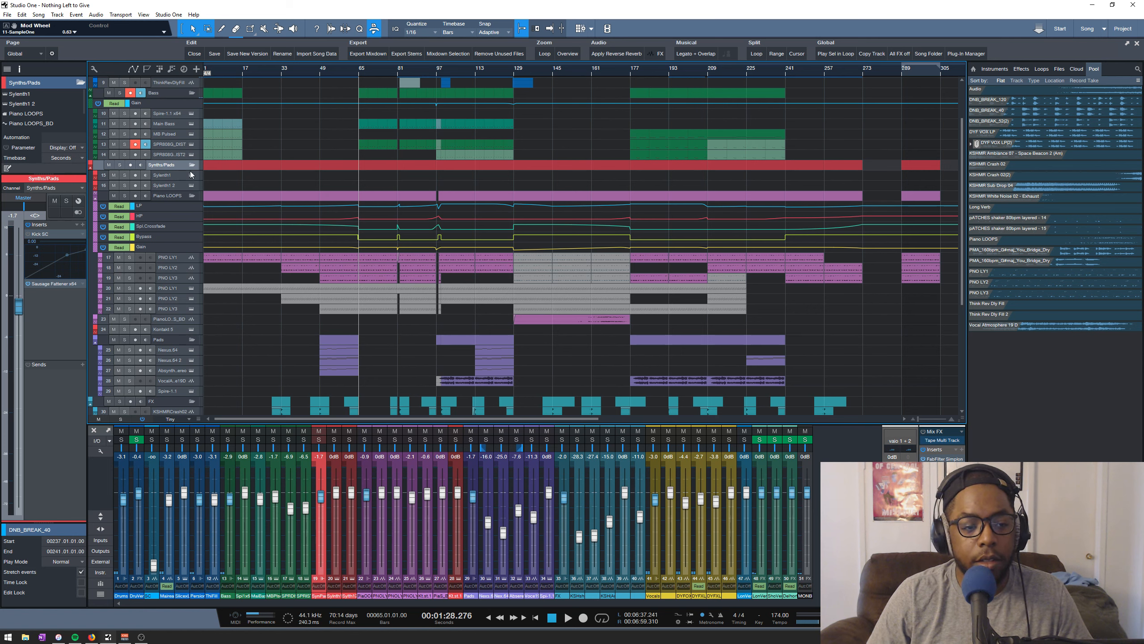
pyautogui.click(191, 197)
pyautogui.scroll(-4, 203, 199)
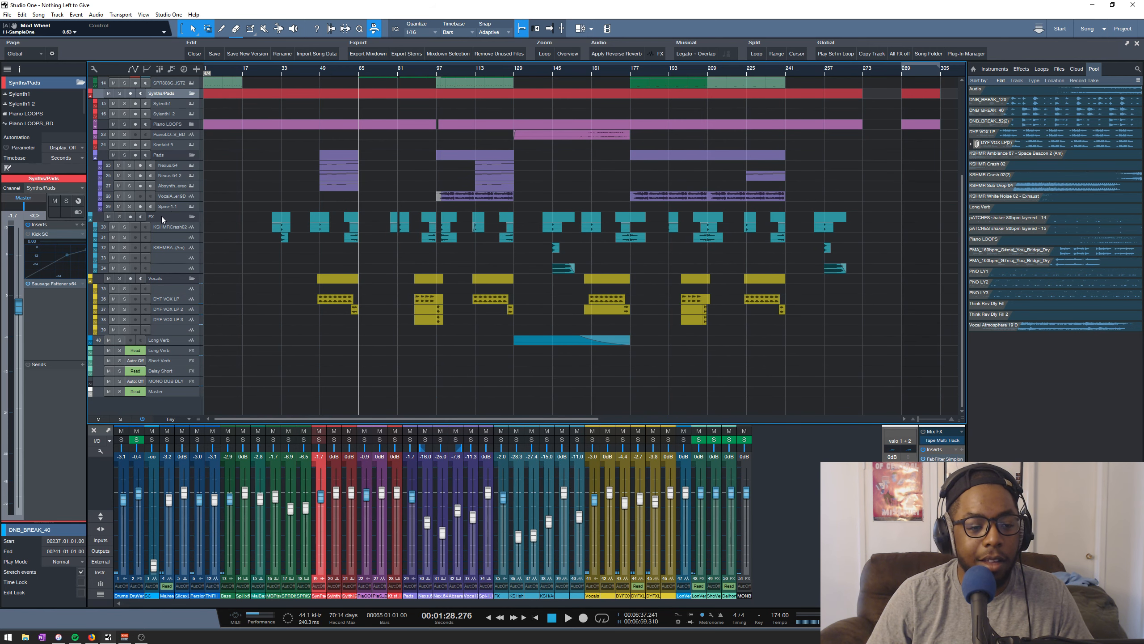
# - Inspect the channels of the FX and Vocals folders, the Long Verb, Delay Short and MONO DUB DLY effects, and the Master track
pyautogui.click(162, 216)
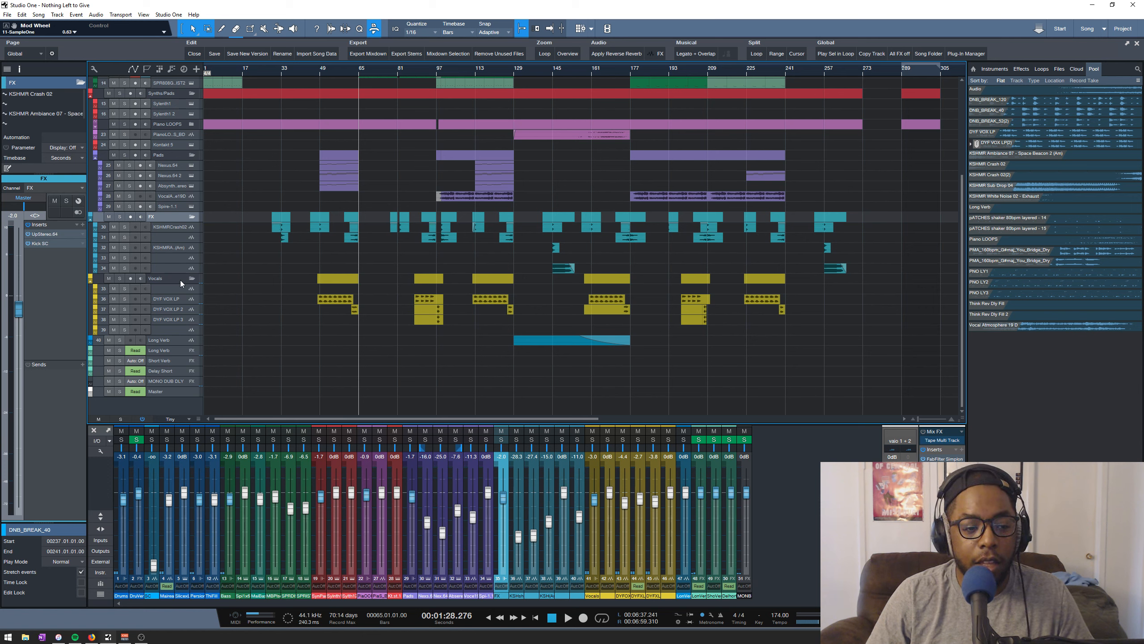
pyautogui.click(165, 283)
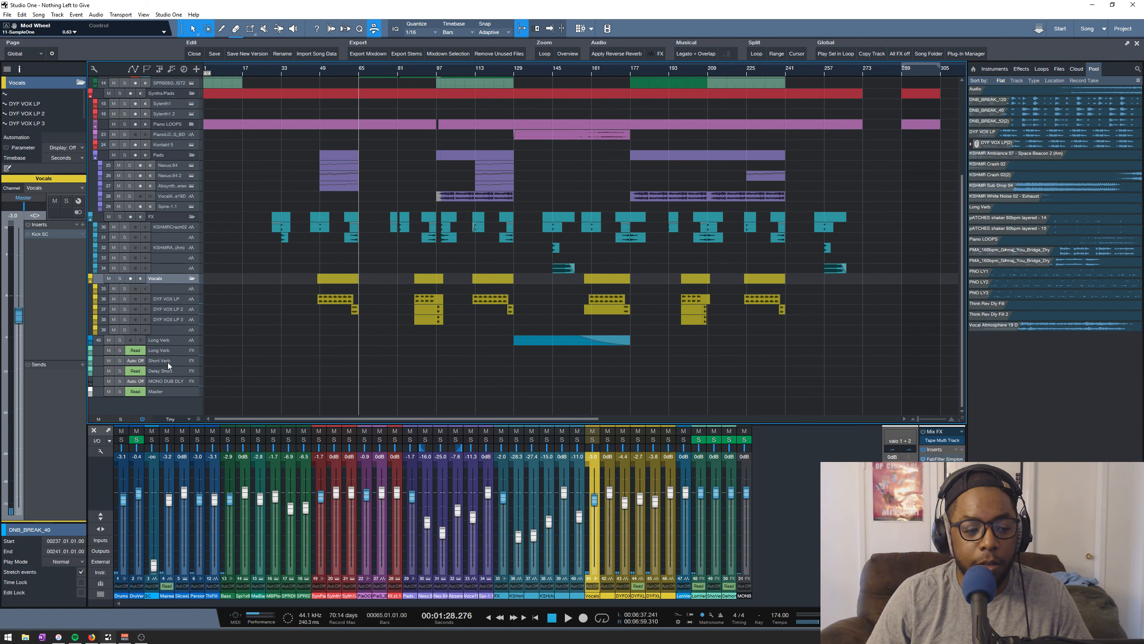
pyautogui.click(180, 354)
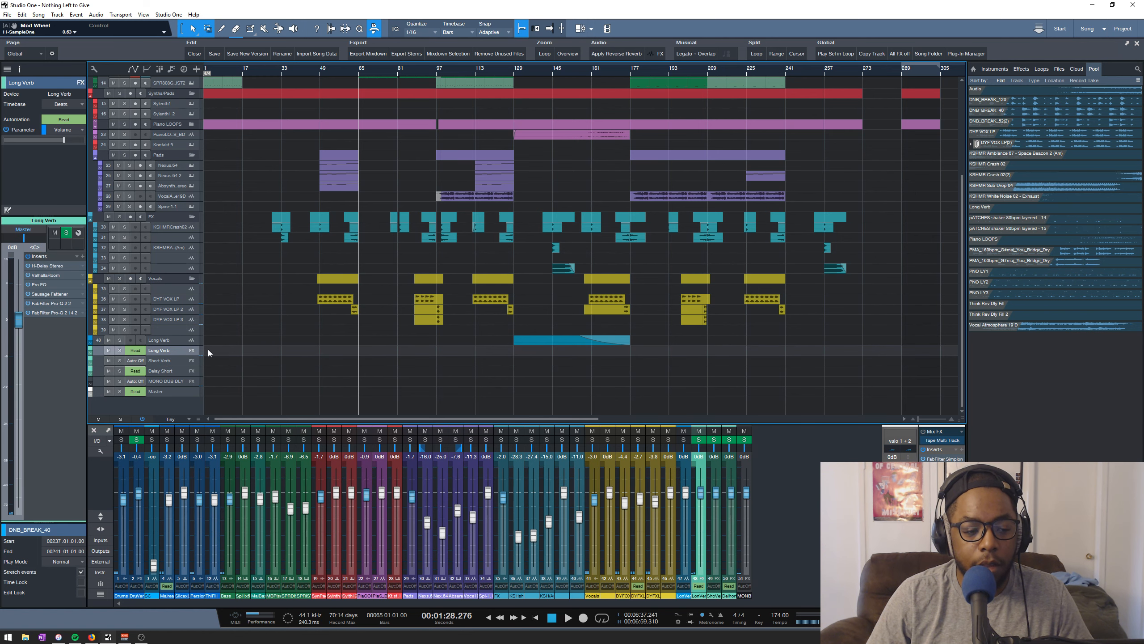
pyautogui.click(172, 372)
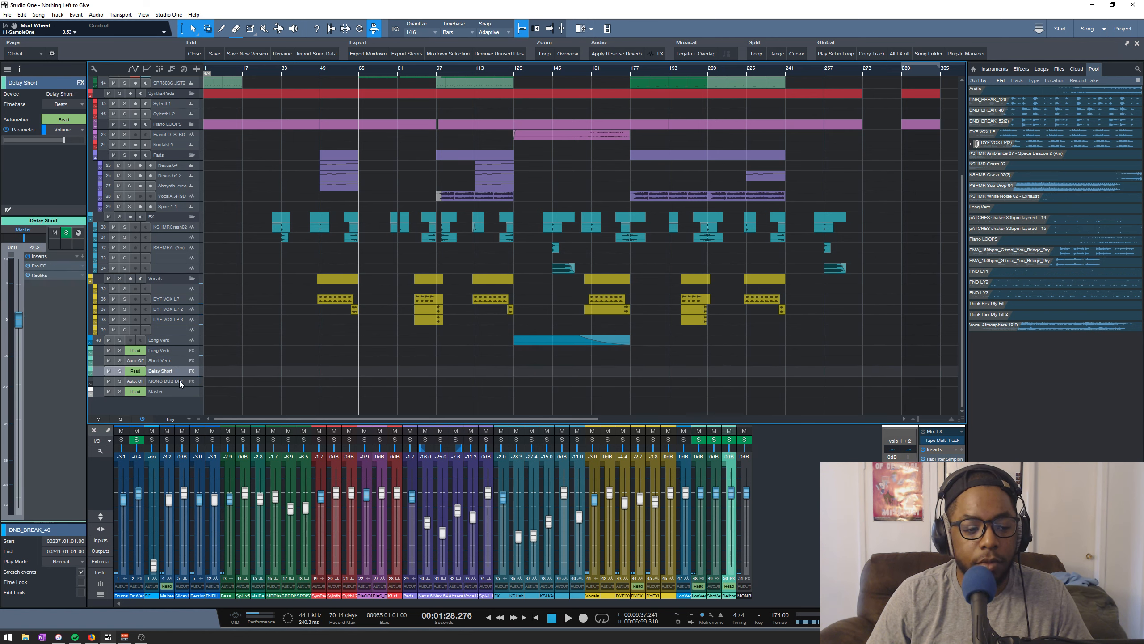
pyautogui.click(179, 381)
pyautogui.click(166, 395)
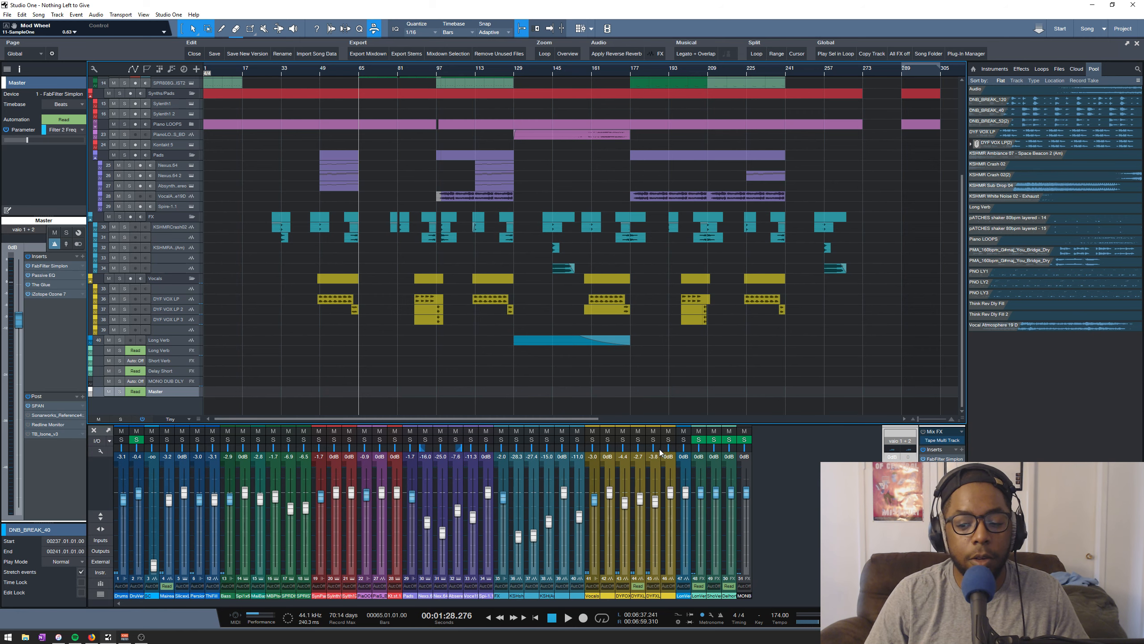
# - Play the song from bar 60 and view the Master channel's available outputs without changing the selection
pyautogui.scroll(5, 234, 307)
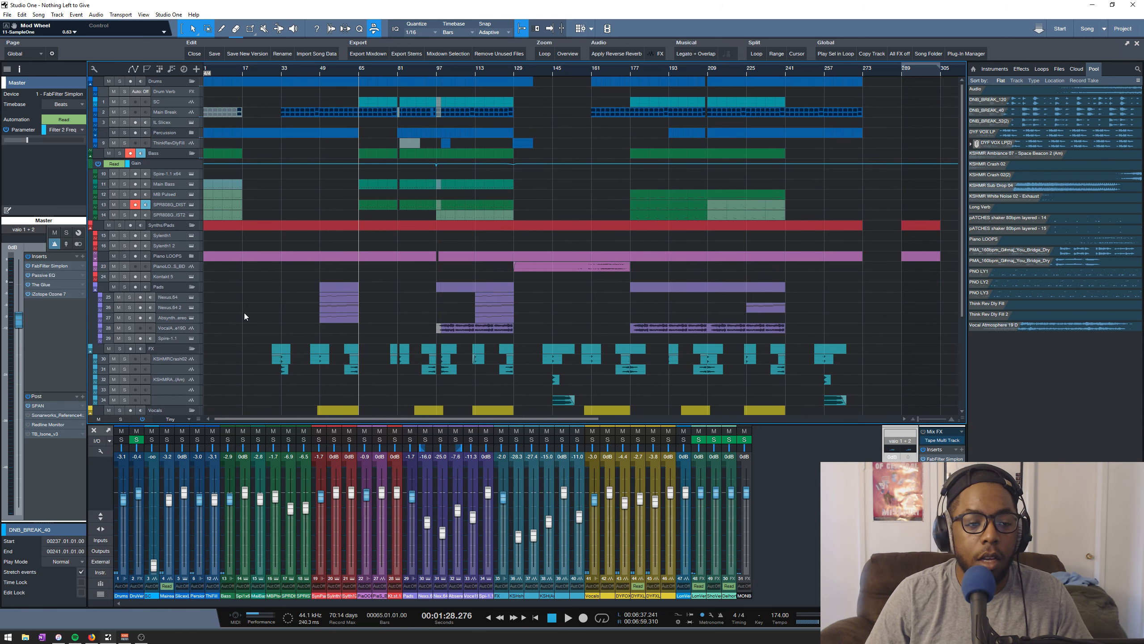
pyautogui.scroll(-5, 244, 313)
pyautogui.scroll(5, 244, 313)
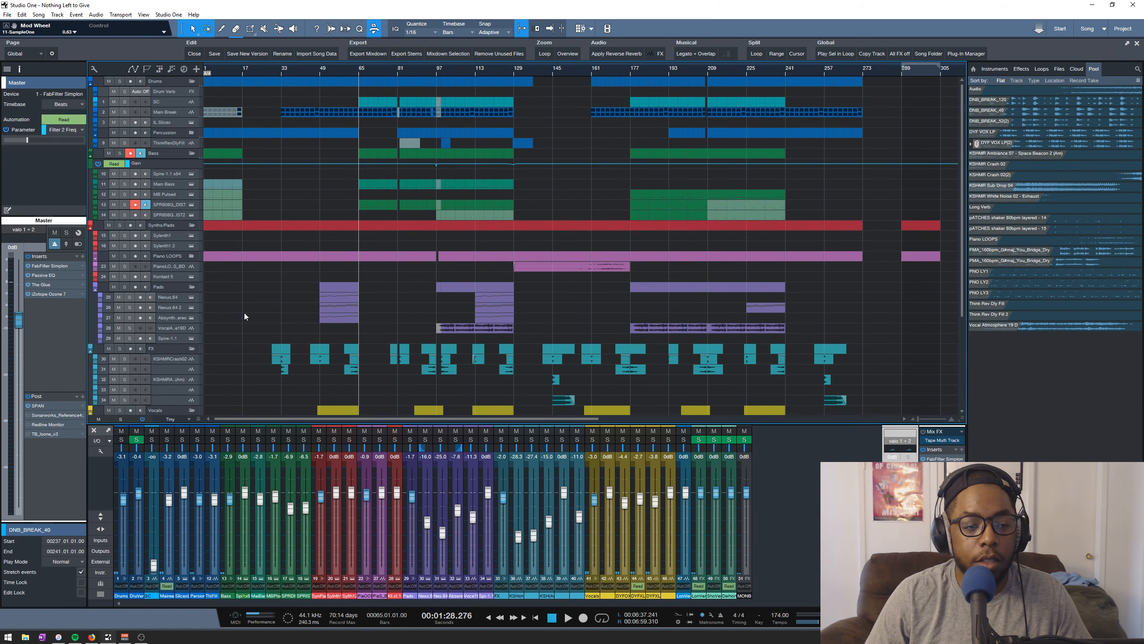
pyautogui.click(347, 70)
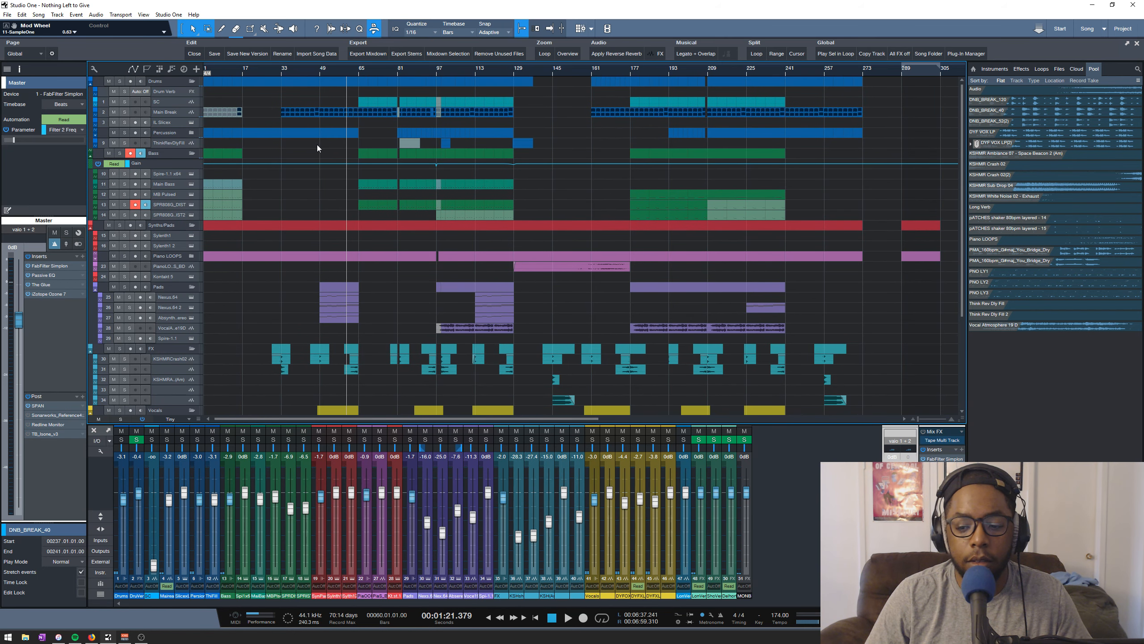
pyautogui.press('space')
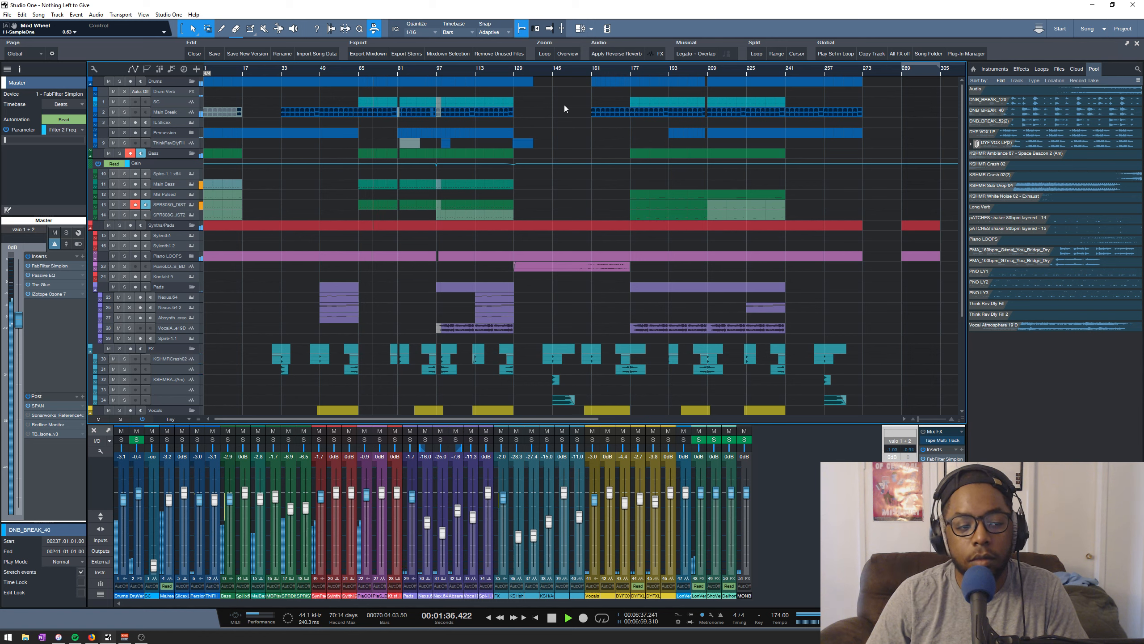
pyautogui.click(32, 230)
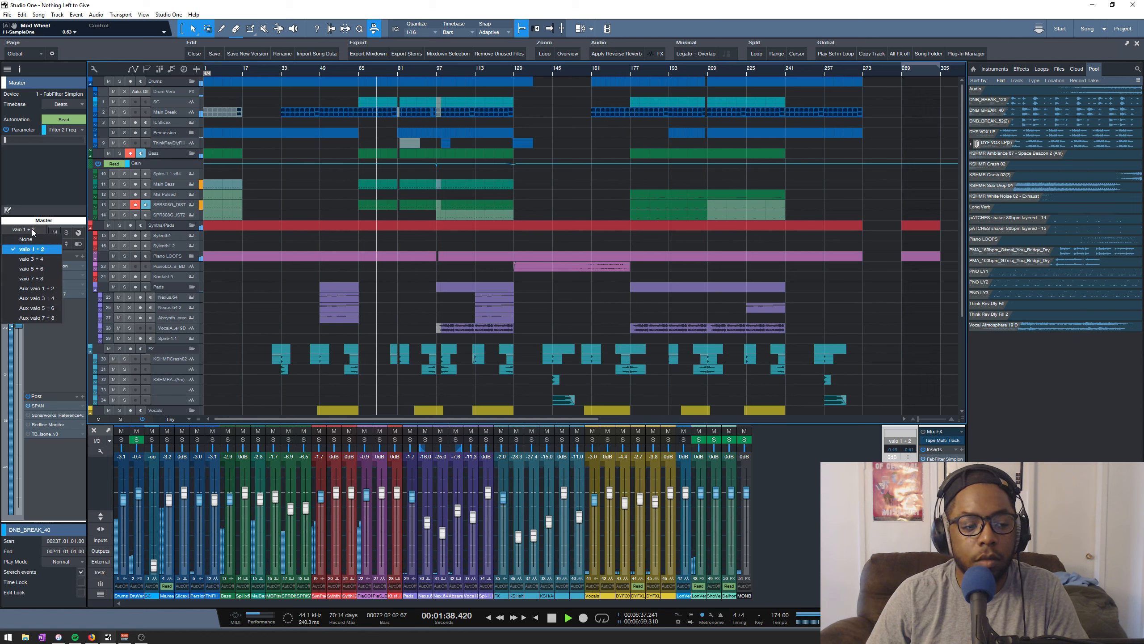
pyautogui.click(32, 229)
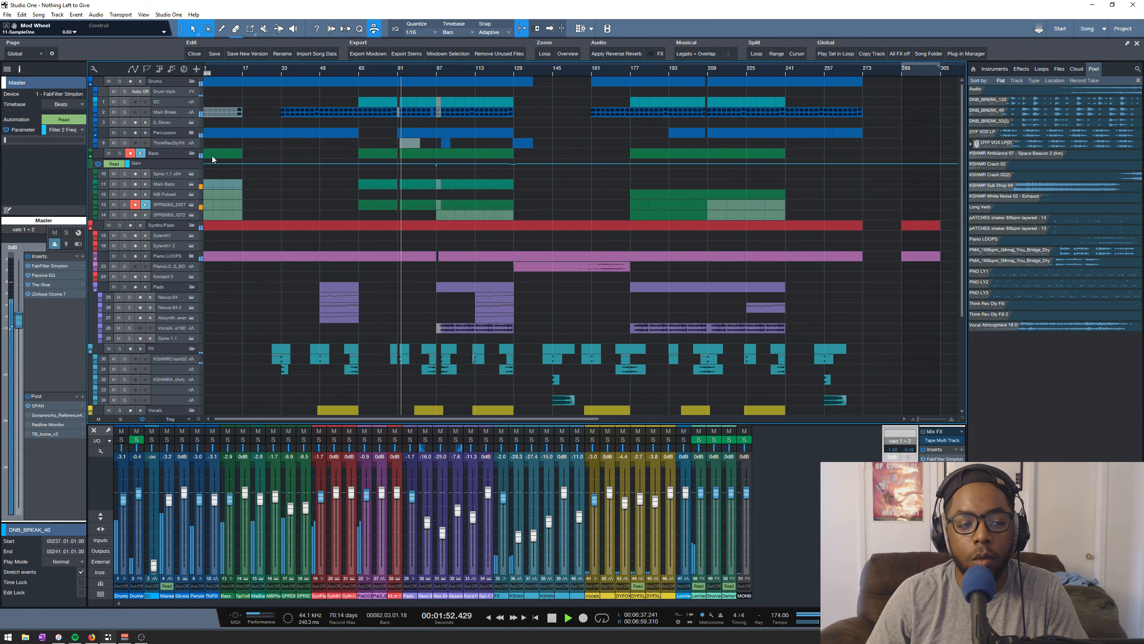
# - Expand the Percussion folder, collapse the Bass, Synths/Pads, FX and Vocals folders, and stop playback
pyautogui.click(191, 132)
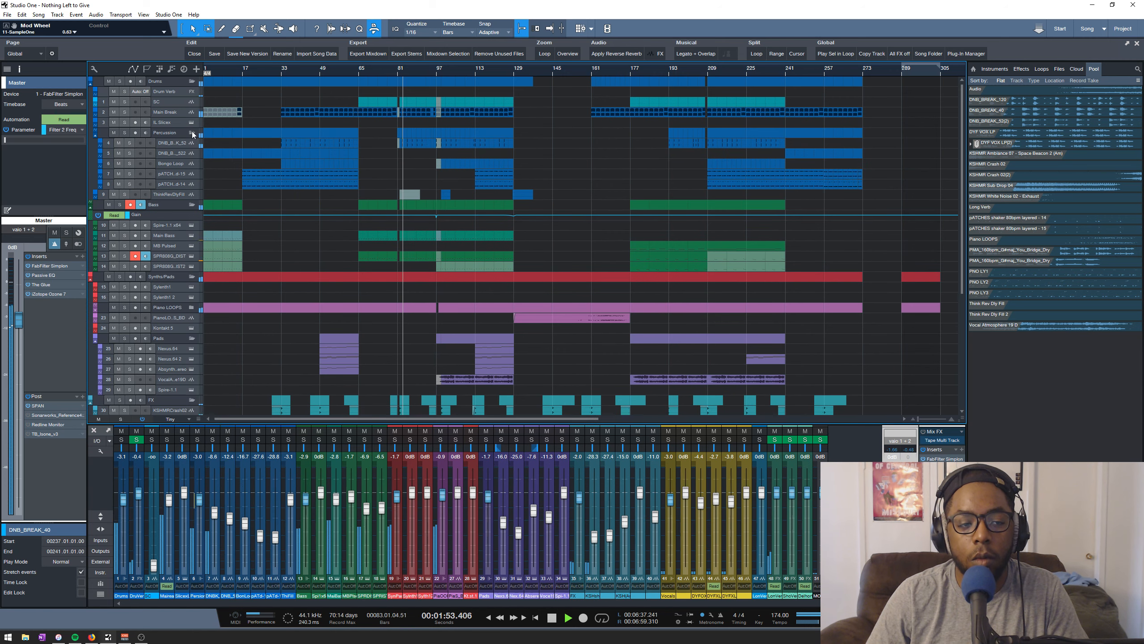
pyautogui.click(191, 204)
pyautogui.click(191, 214)
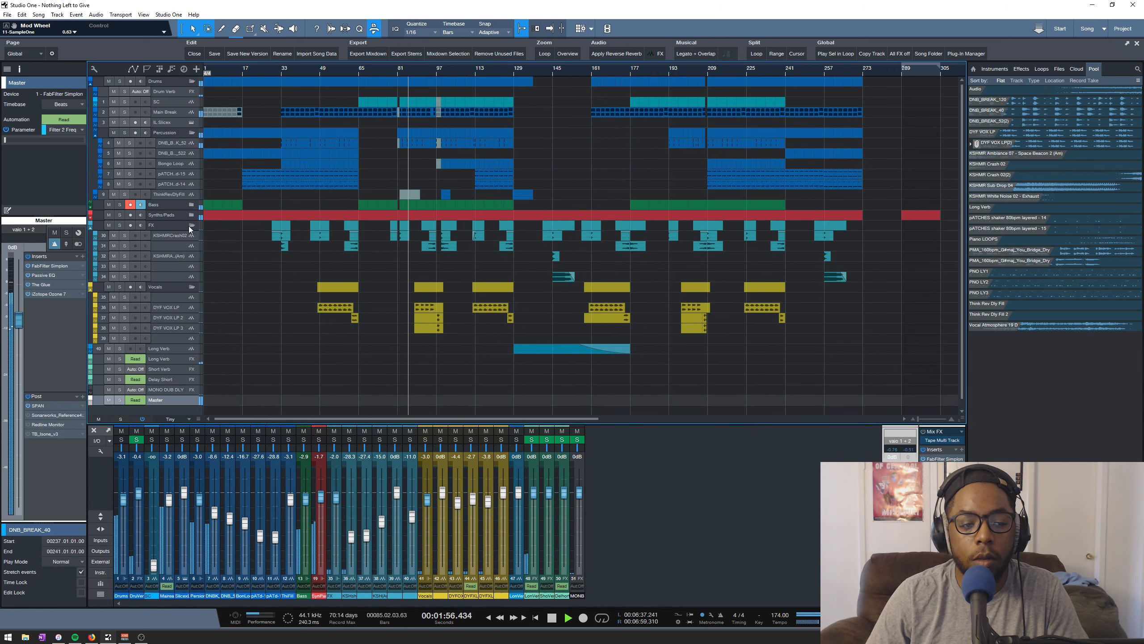
pyautogui.click(190, 225)
pyautogui.click(192, 235)
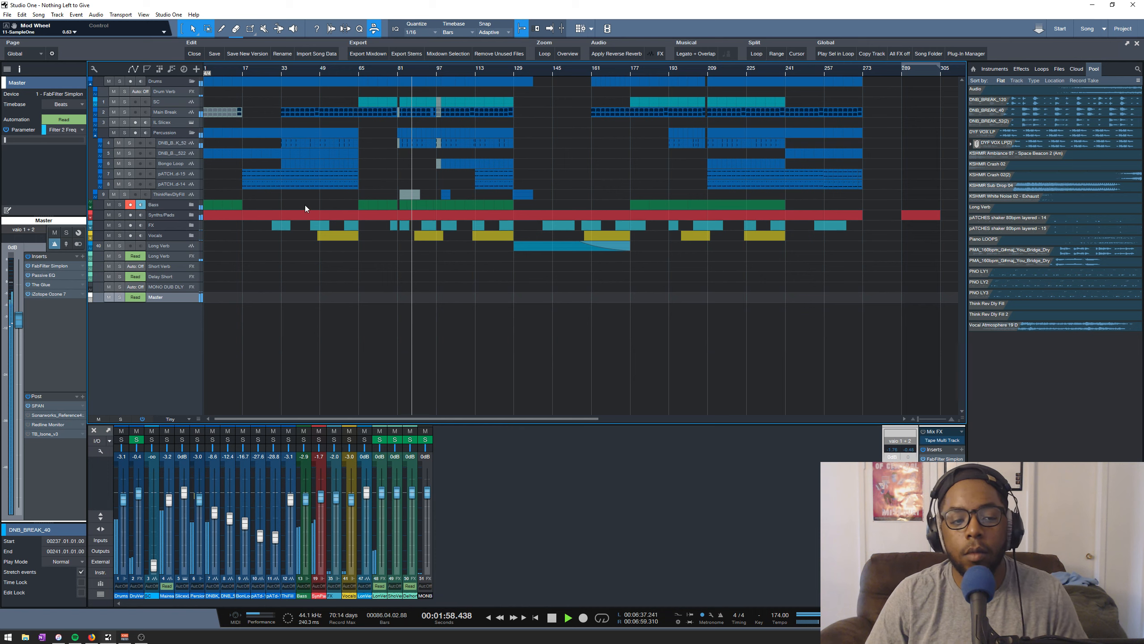
pyautogui.press('space')
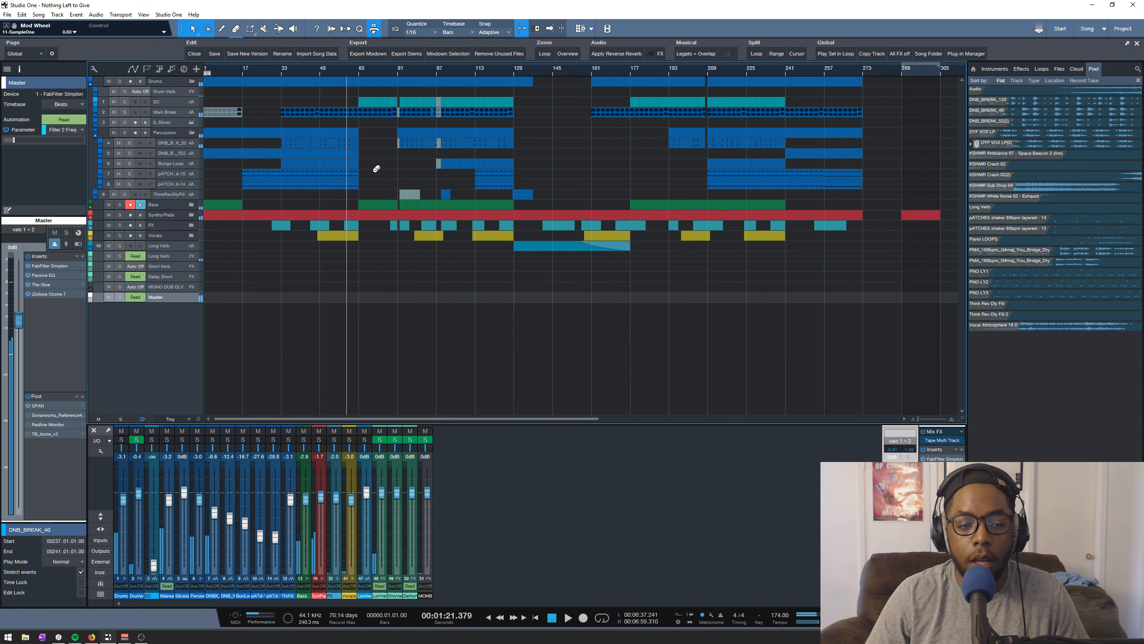
# - Enlarge the track rows and zoom the timeline in on the drum tracks from about bar 27 to bar 81
pyautogui.scroll(2, 380, 169)
pyautogui.scroll(-1, 380, 169)
pyautogui.scroll(2, 379, 173)
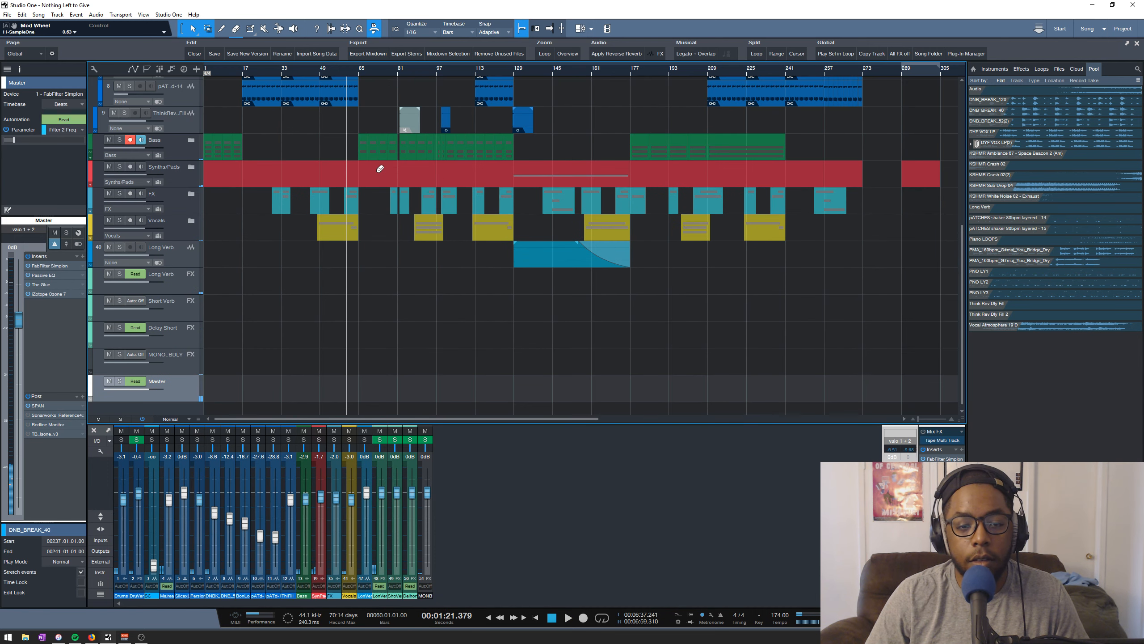
pyautogui.scroll(3, 378, 172)
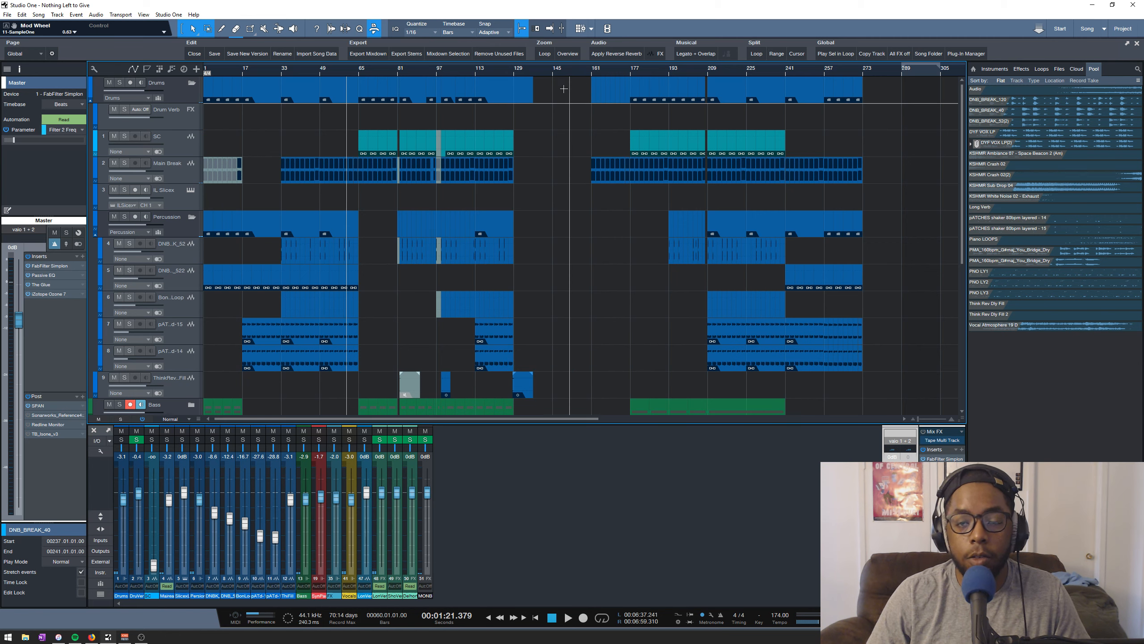
pyautogui.scroll(-3, 603, 179)
pyautogui.scroll(3, 601, 179)
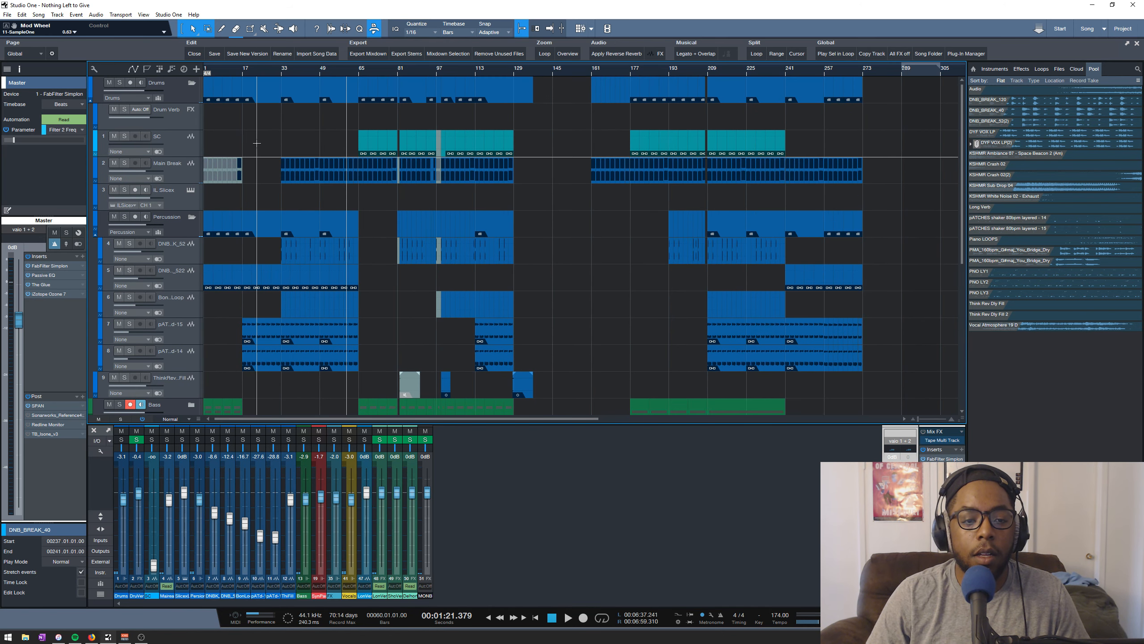
pyautogui.scroll(3, 282, 71)
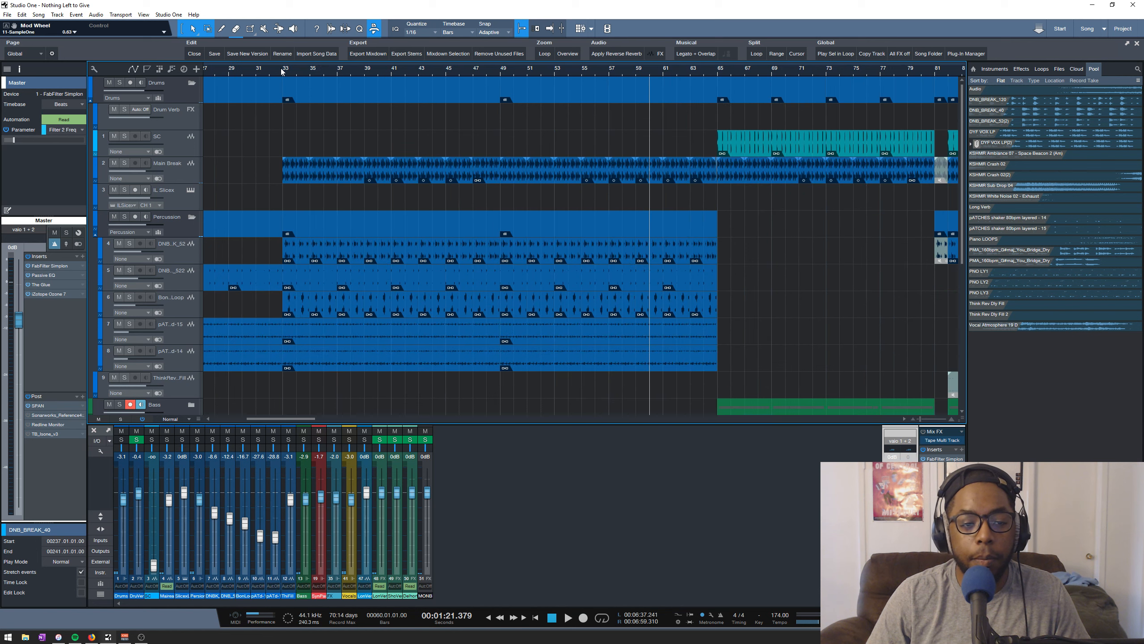
# - Solo the Main Break track, select it, and audition it from bar 66
pyautogui.scroll(-2, 282, 72)
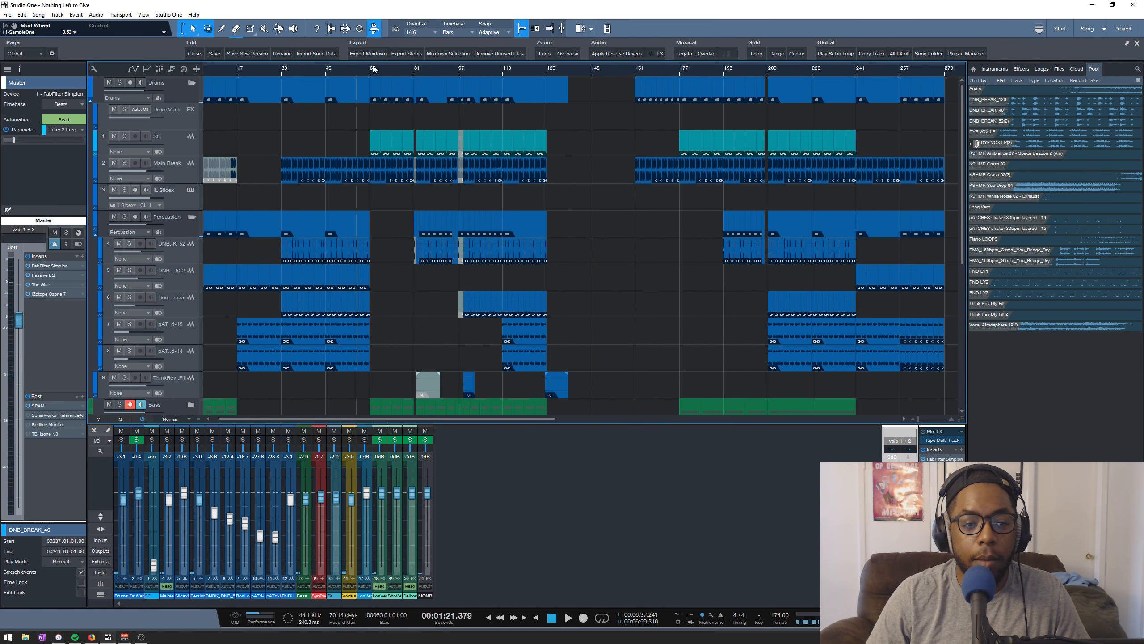
pyautogui.click(125, 162)
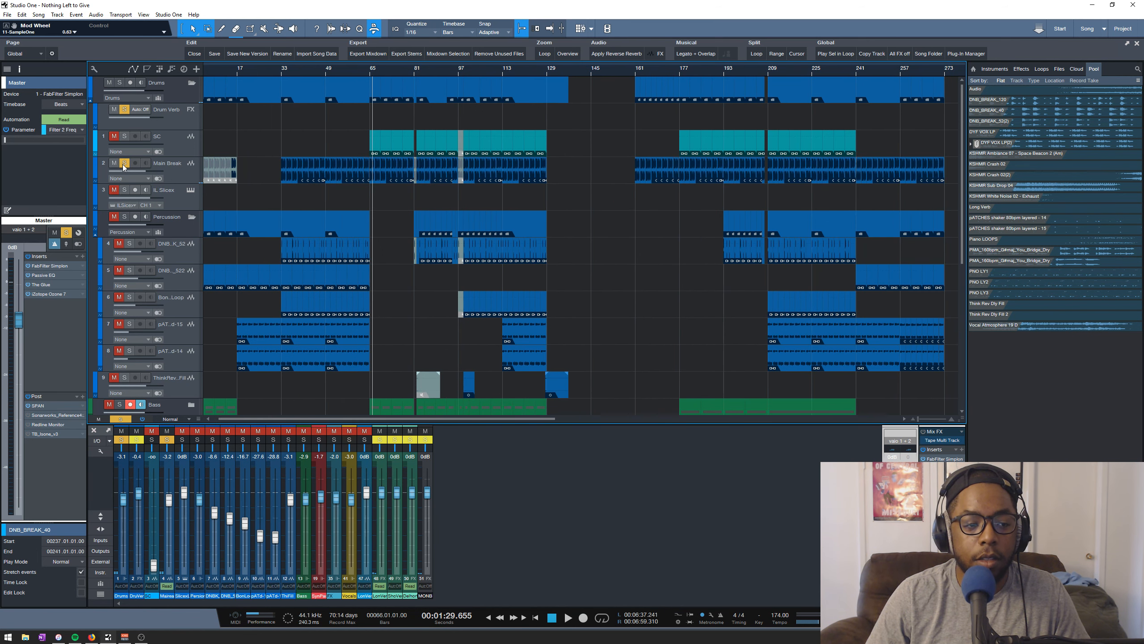
pyautogui.press('space')
pyautogui.click(170, 177)
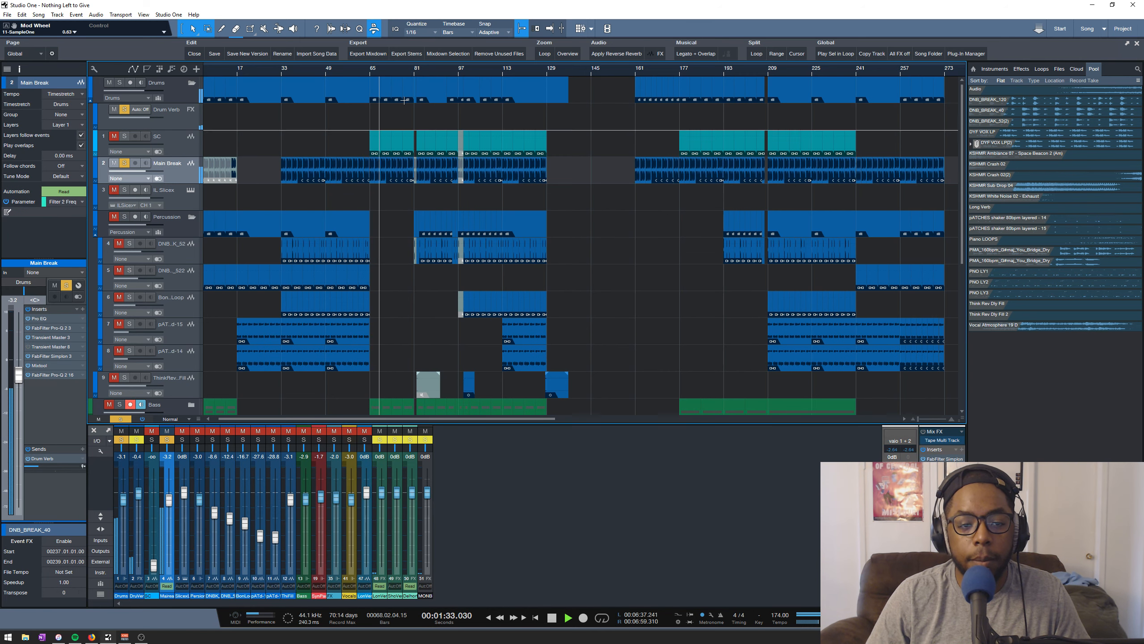
pyautogui.scroll(2, 383, 71)
pyautogui.scroll(3, 382, 72)
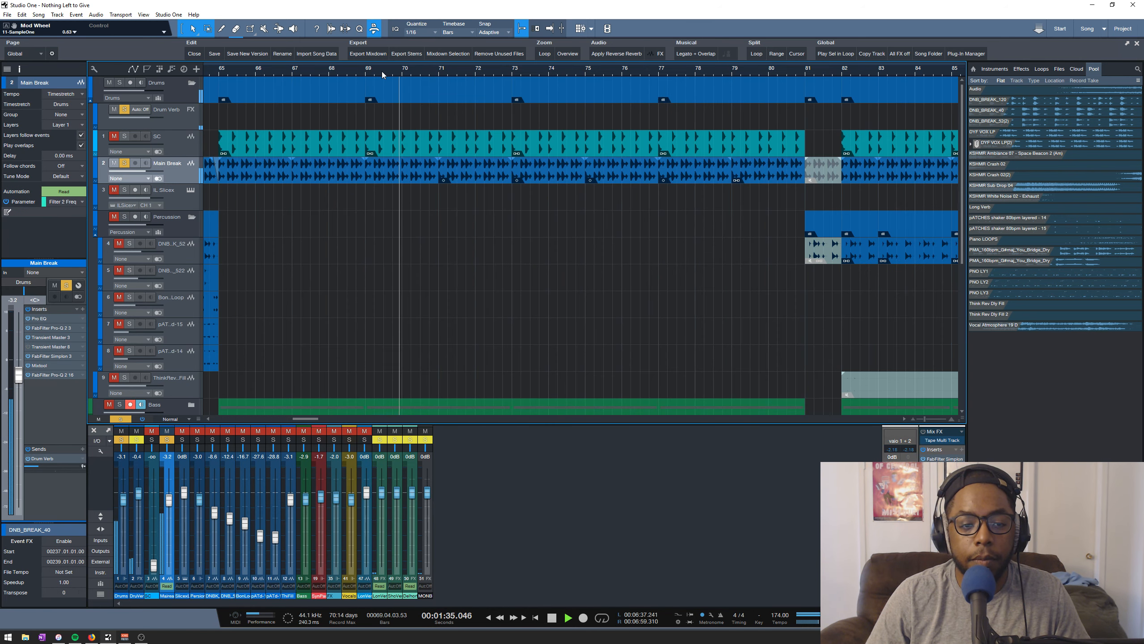
pyautogui.press('space')
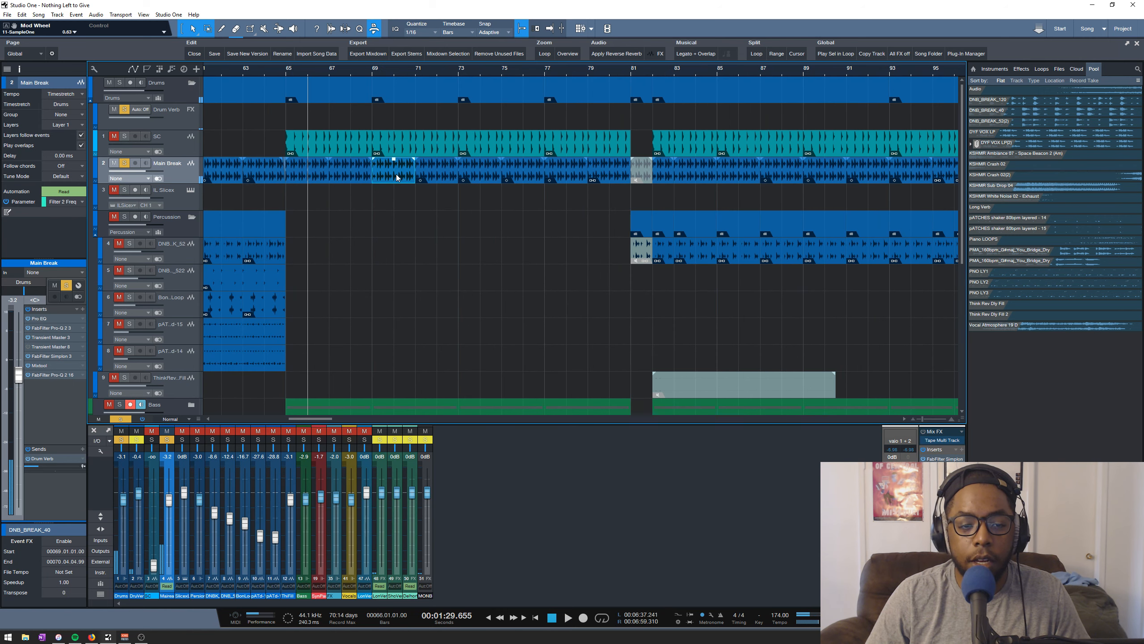
# - View the options of the Main Break event at bar 69, switch the browser to Files, and collapse the Samples to Sort Through folder
pyautogui.rightClick(396, 176)
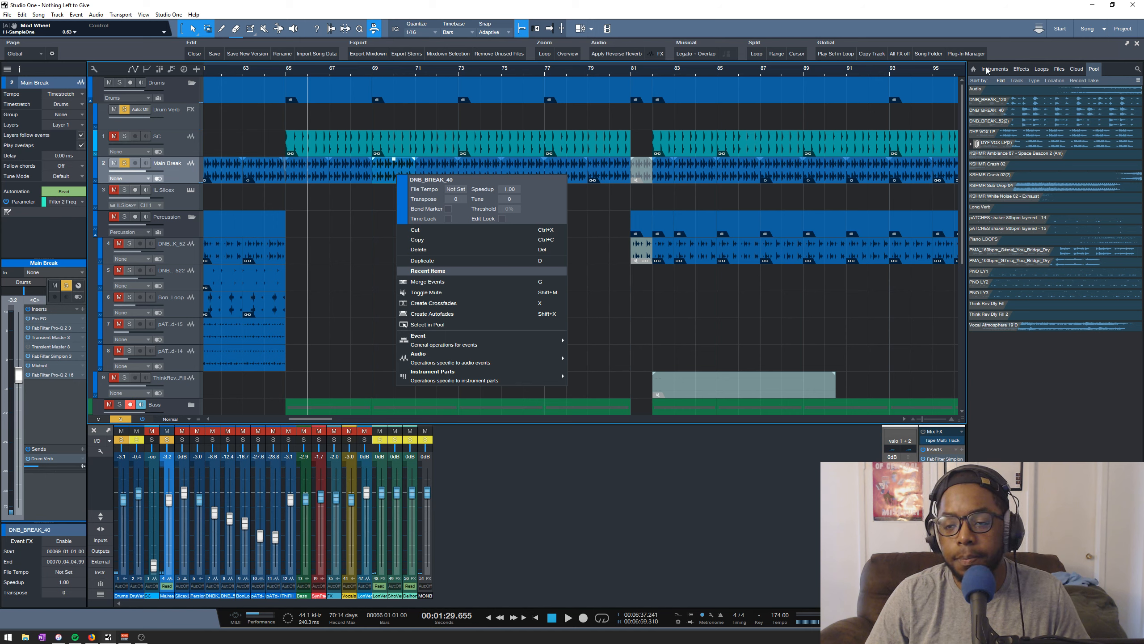
pyautogui.click(1031, 69)
pyautogui.click(1040, 68)
pyautogui.click(1056, 68)
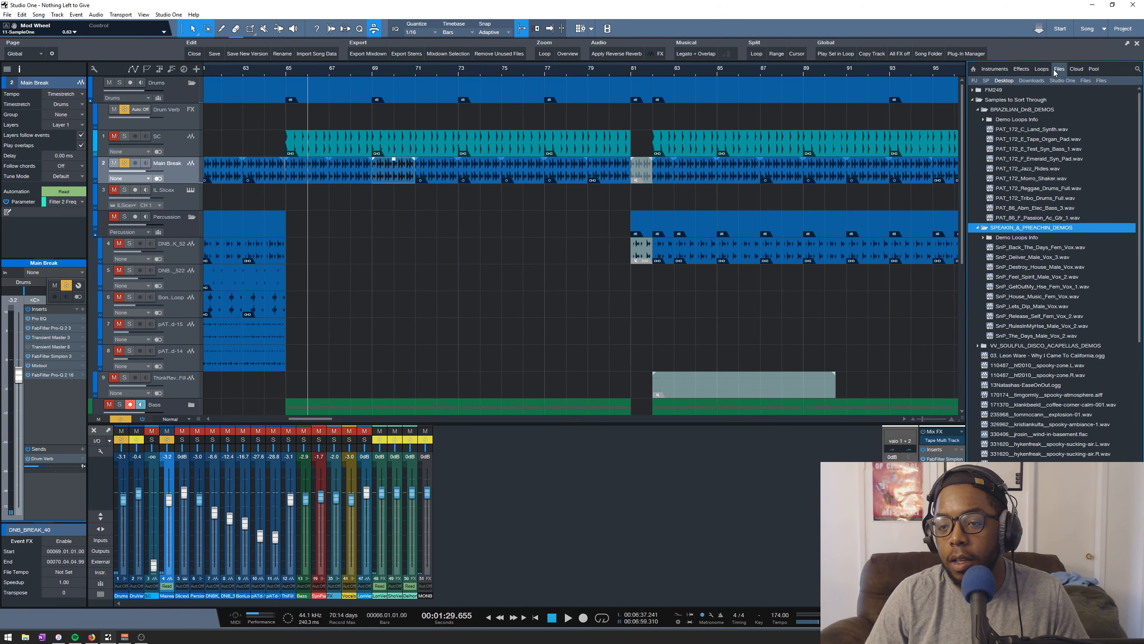
pyautogui.click(974, 102)
pyautogui.click(971, 100)
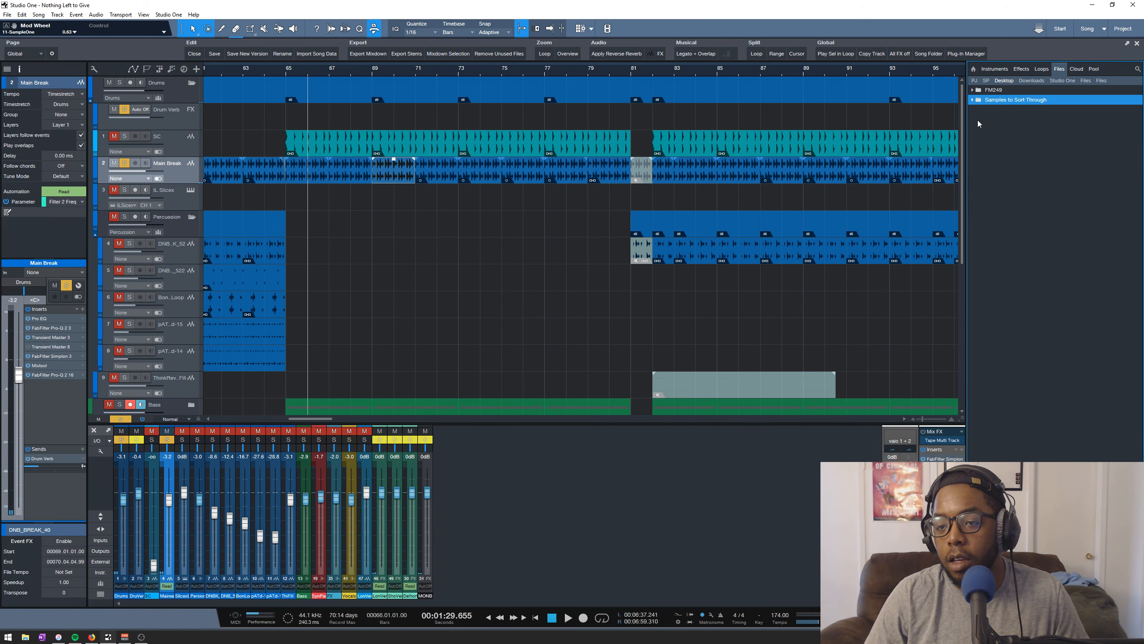
# - In the SP location's Drum & Bass folder, collapse SDU_3 and expand musicradar-dnb-breaks-samples
pyautogui.click(986, 81)
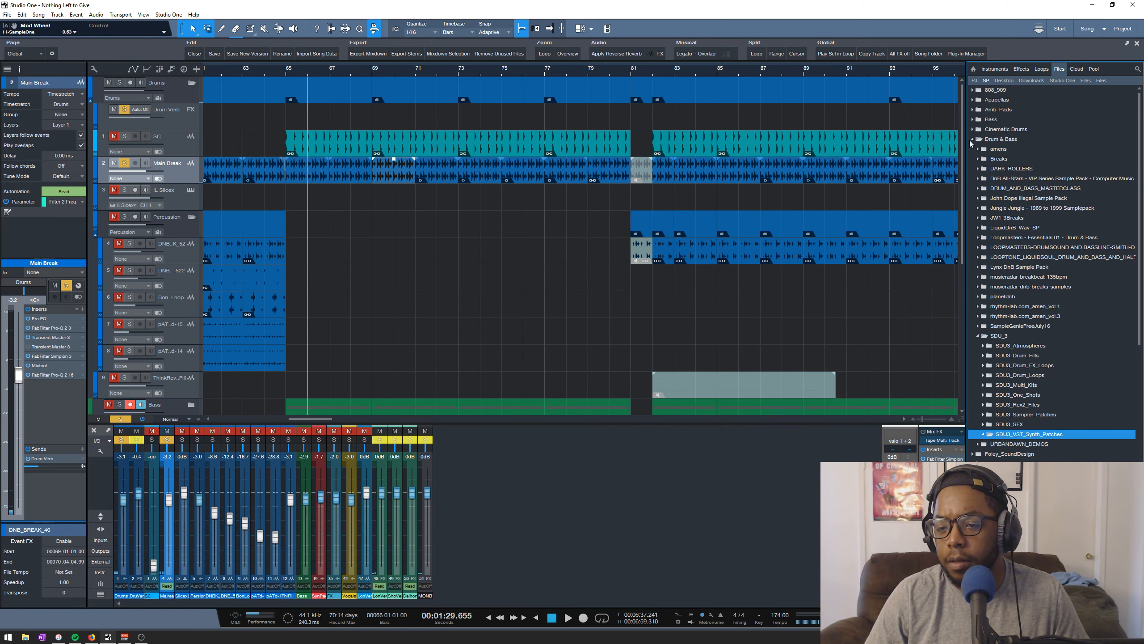
pyautogui.click(984, 337)
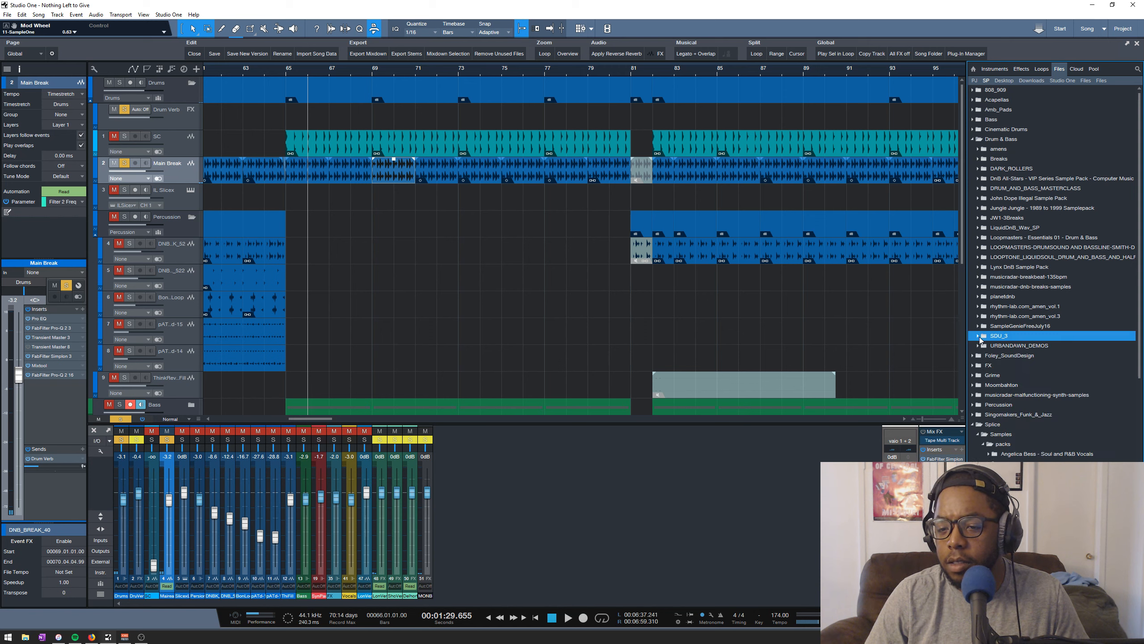
pyautogui.click(977, 297)
pyautogui.click(976, 295)
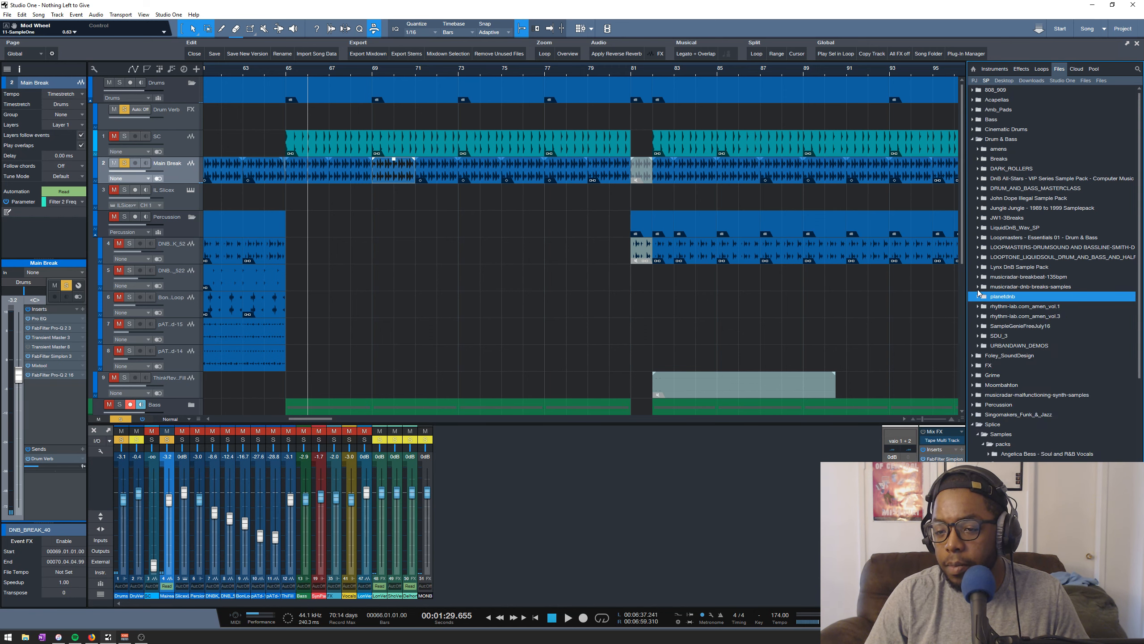
pyautogui.click(977, 277)
pyautogui.click(977, 277)
pyautogui.click(977, 287)
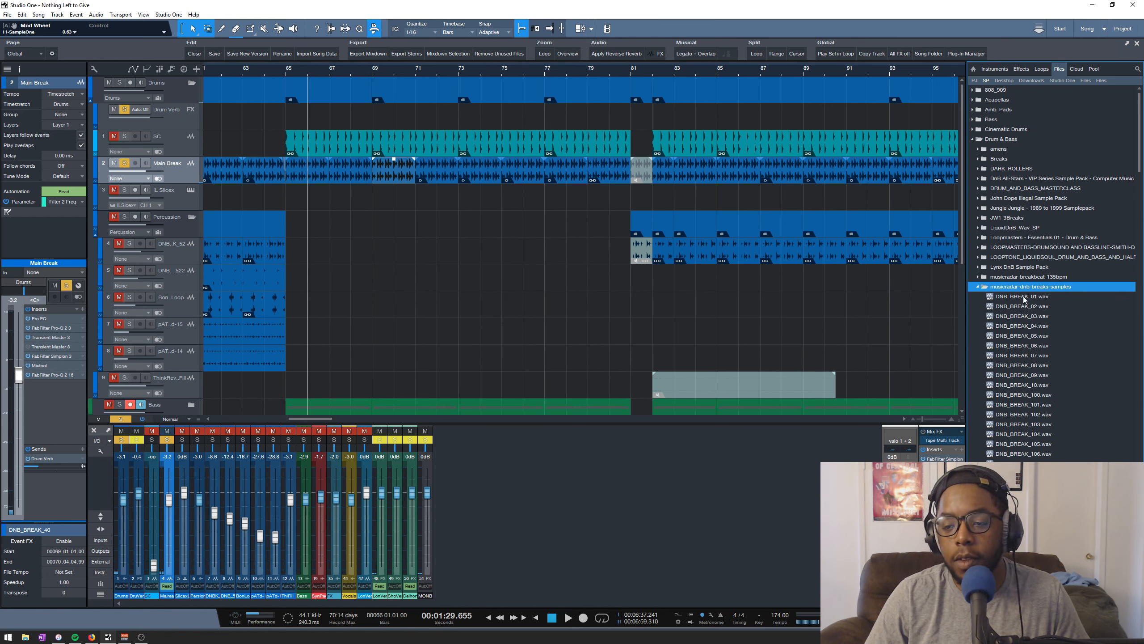
# - Find and select DNB_BREAK_40.wav among the musicradar-dnb-breaks-samples files
pyautogui.scroll(-6, 1028, 303)
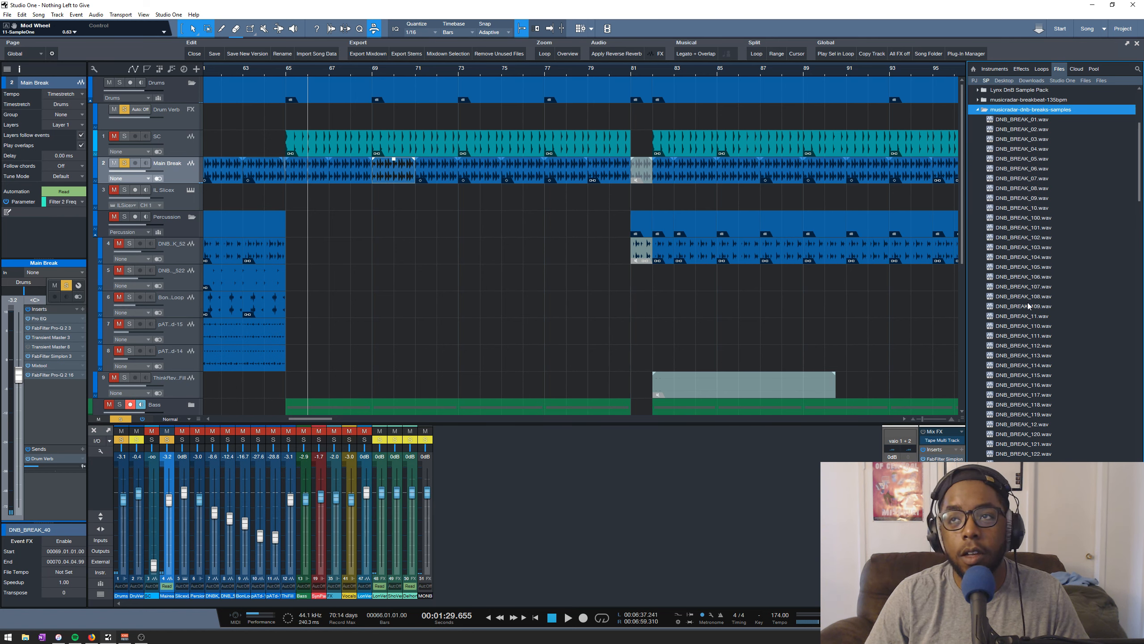
pyautogui.scroll(-7, 1028, 303)
pyautogui.scroll(-8, 1028, 303)
pyautogui.moveTo(1139, 257); pyautogui.dragTo(1127, 388)
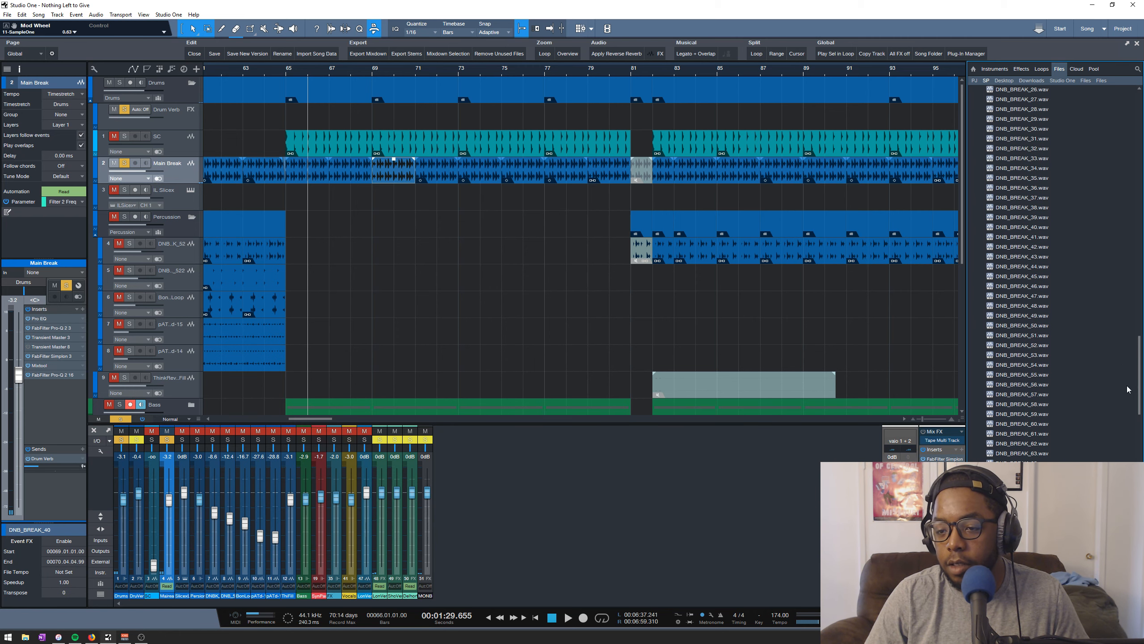
pyautogui.click(1034, 229)
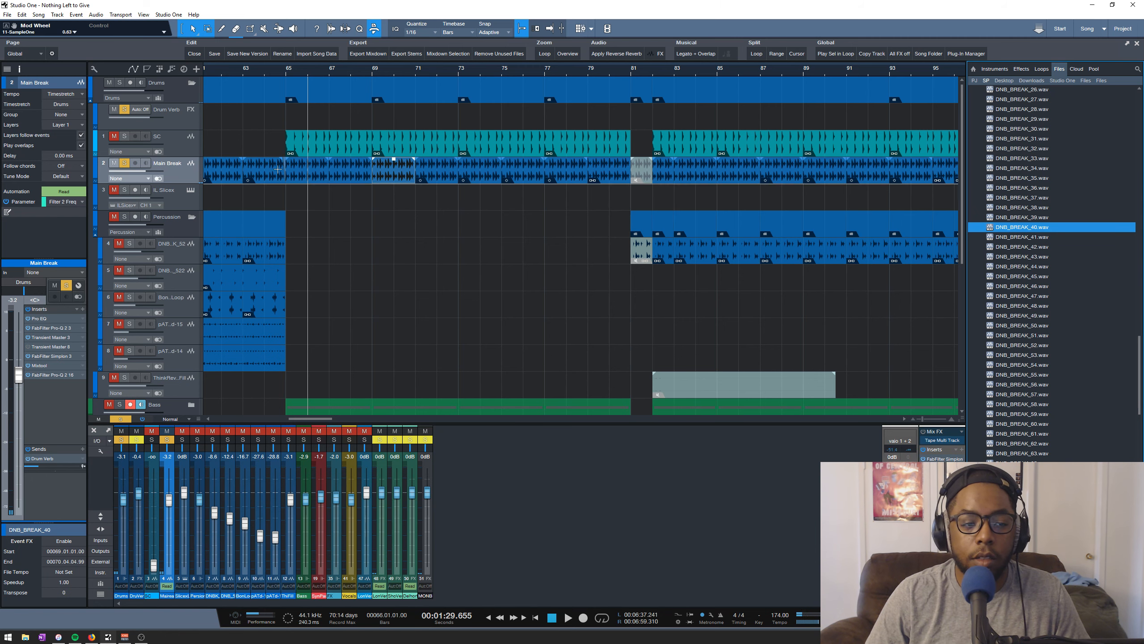
# - Move the playback position to bar 65 and audition the soloed Main Break from there
pyautogui.click(287, 71)
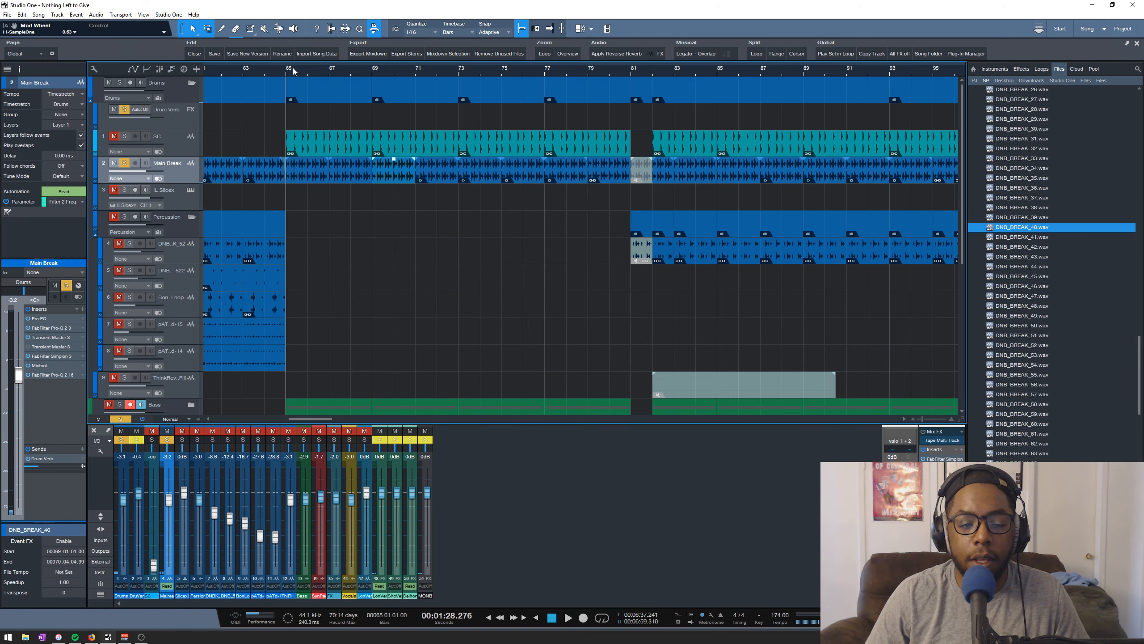
pyautogui.scroll(-2, 294, 71)
pyautogui.scroll(-2, 294, 71)
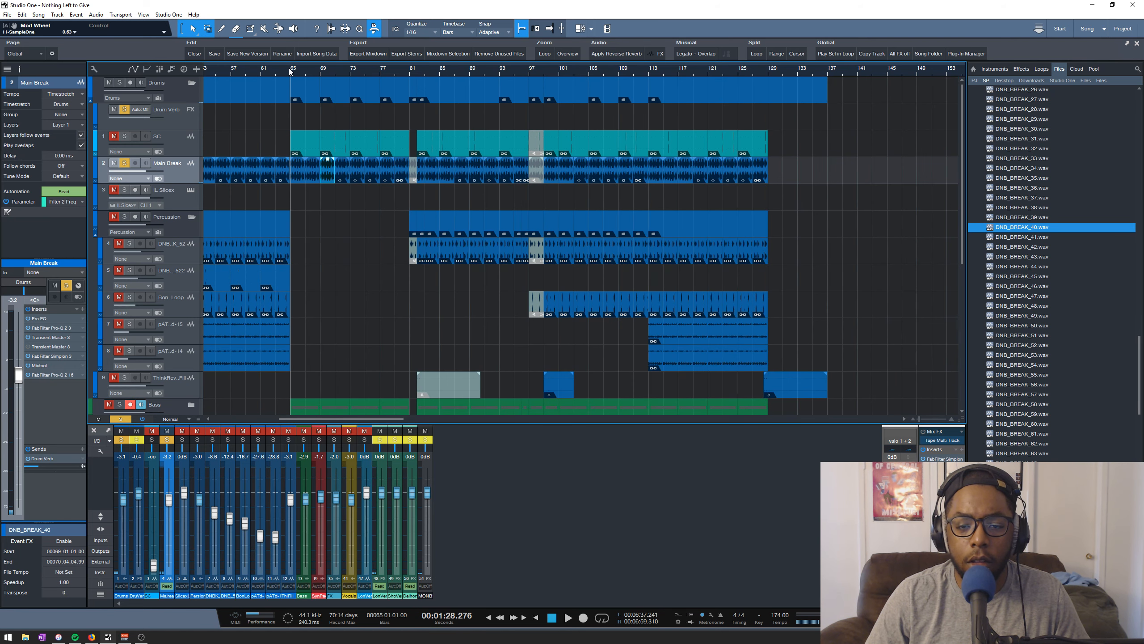
pyautogui.scroll(-3, 518, 69)
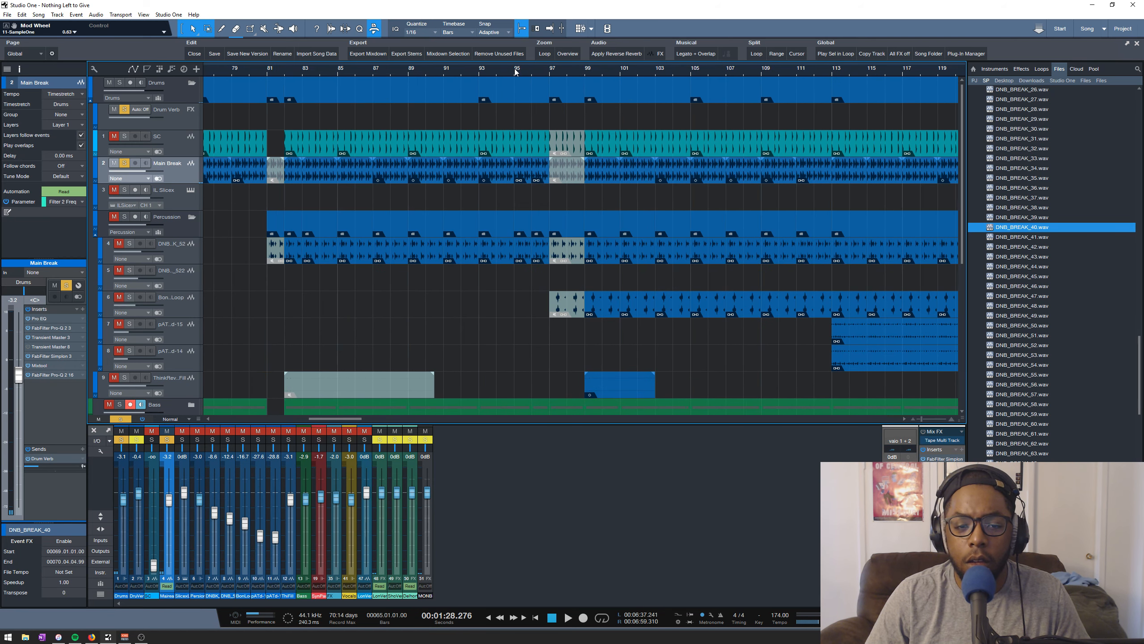
pyautogui.scroll(-2, 515, 68)
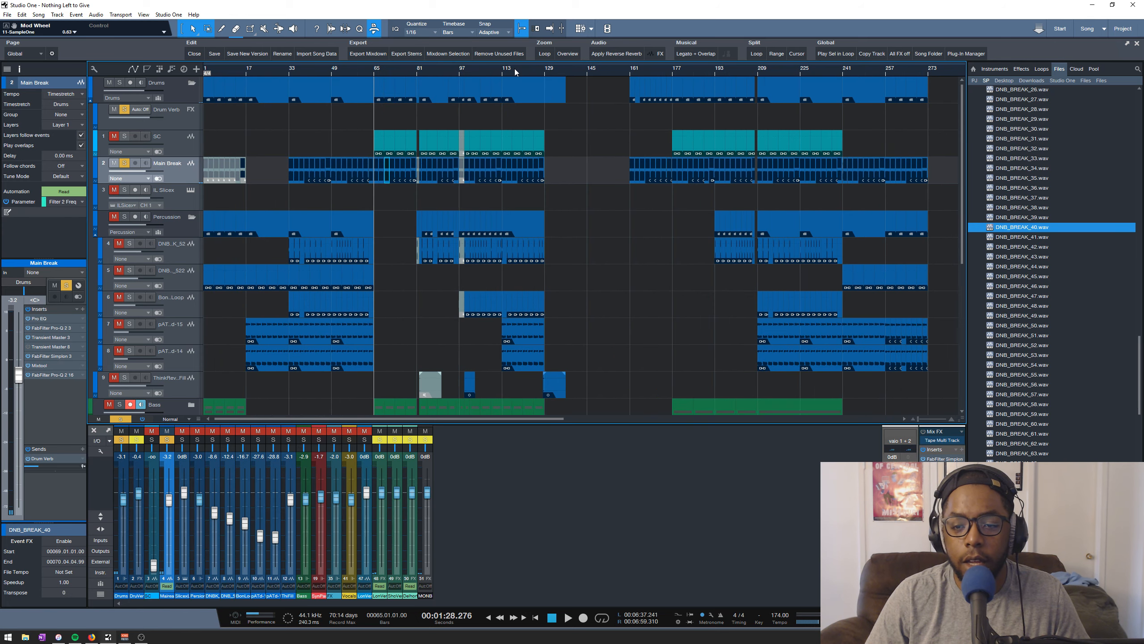
pyautogui.scroll(10, 352, 69)
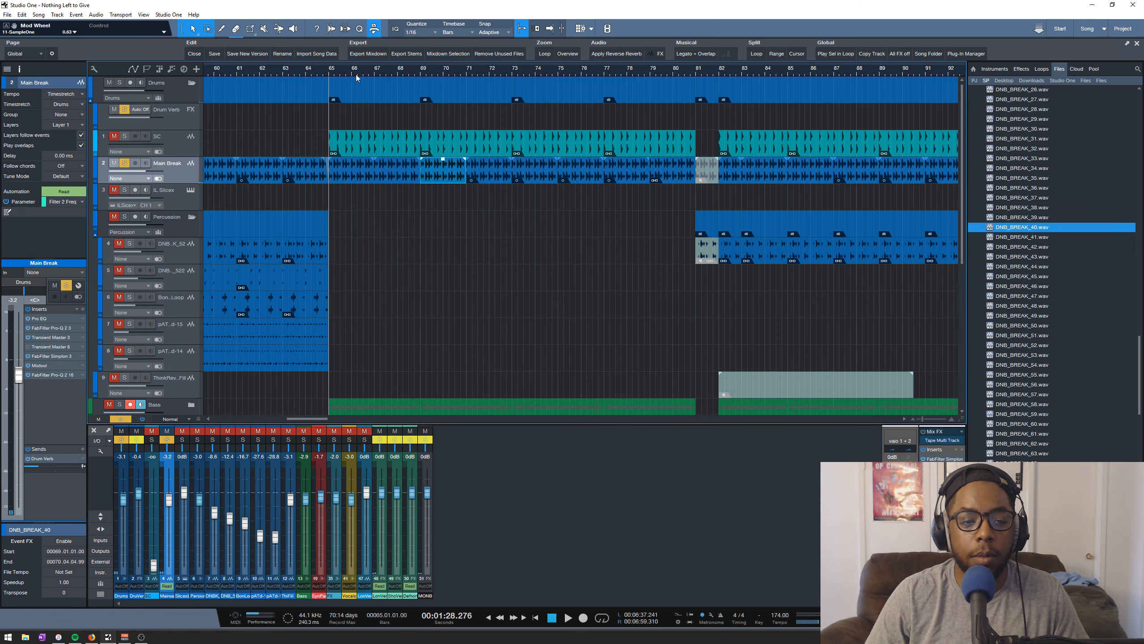
pyautogui.scroll(4, 321, 78)
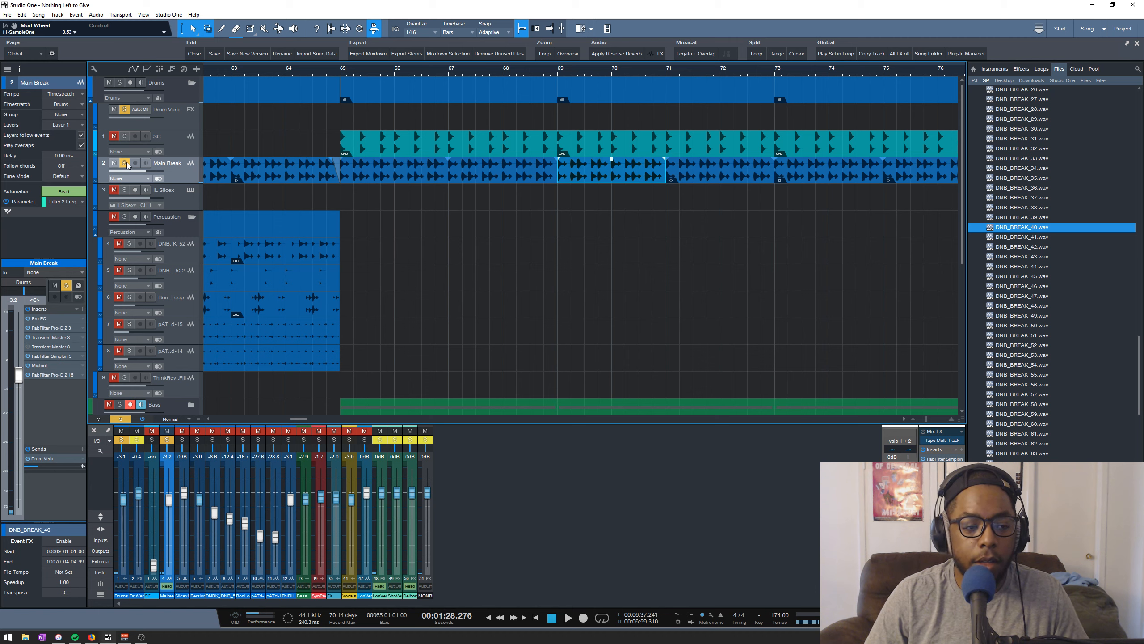
pyautogui.press('space')
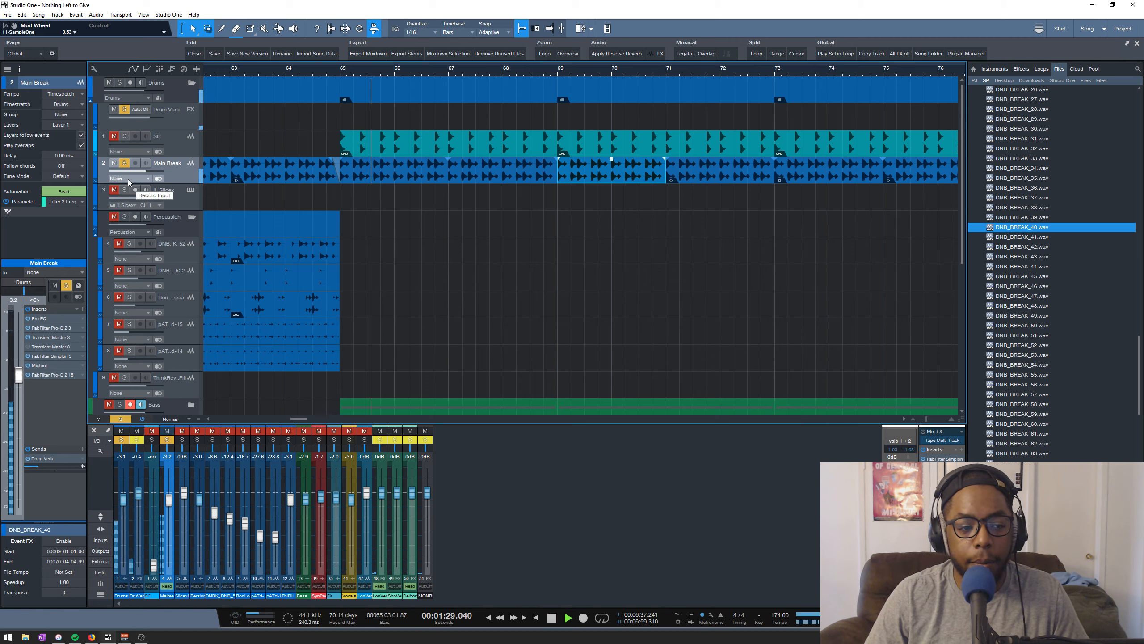
pyautogui.press('space')
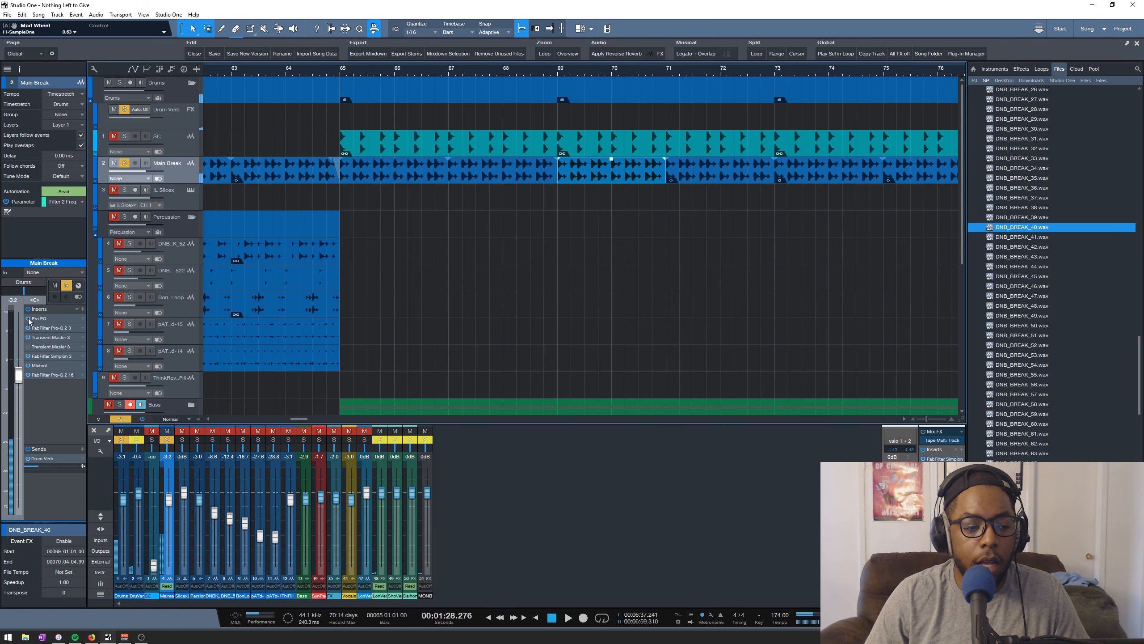
# - Inspect the Main Break channel's Pro EQ, FabFilter Pro-Q 2 3 and Transient Master 3 inserts
pyautogui.click(41, 317)
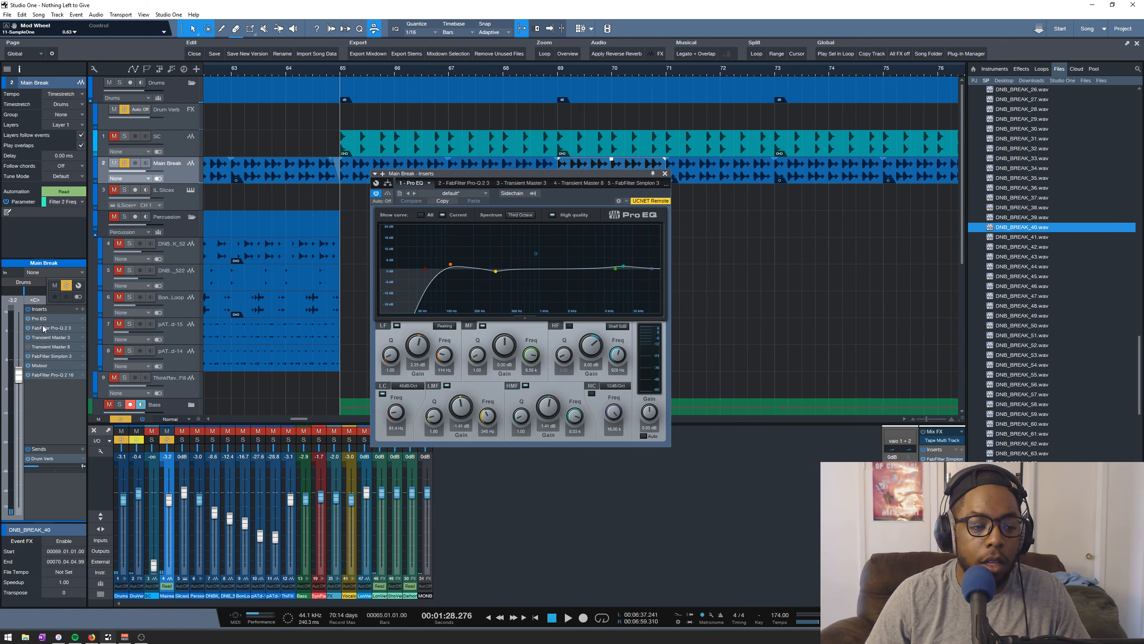
pyautogui.click(465, 181)
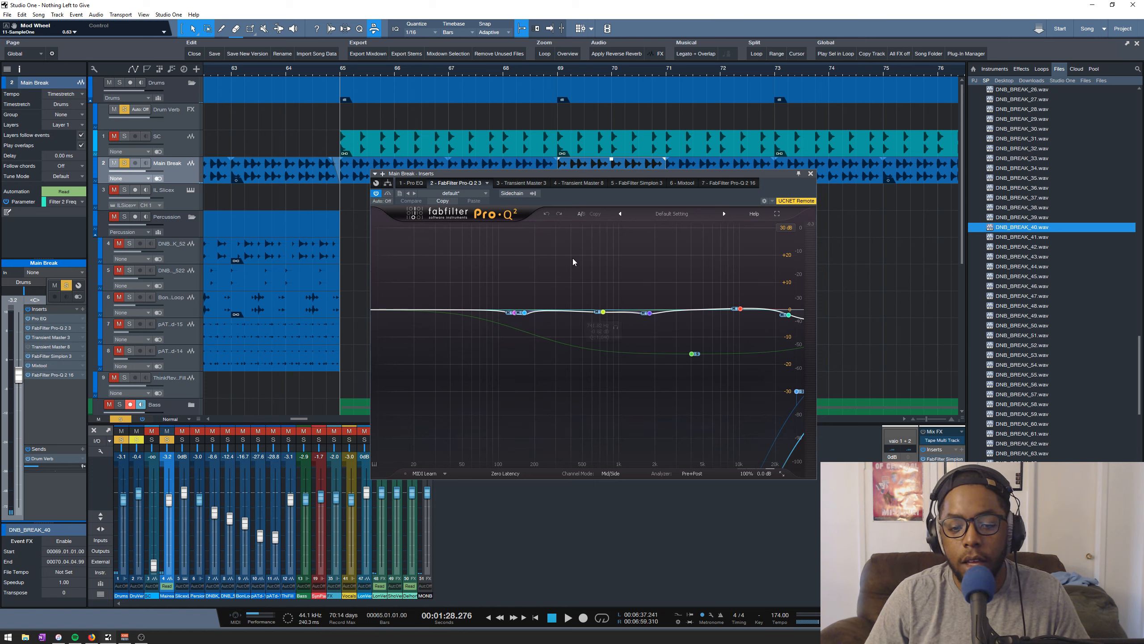
pyautogui.click(526, 183)
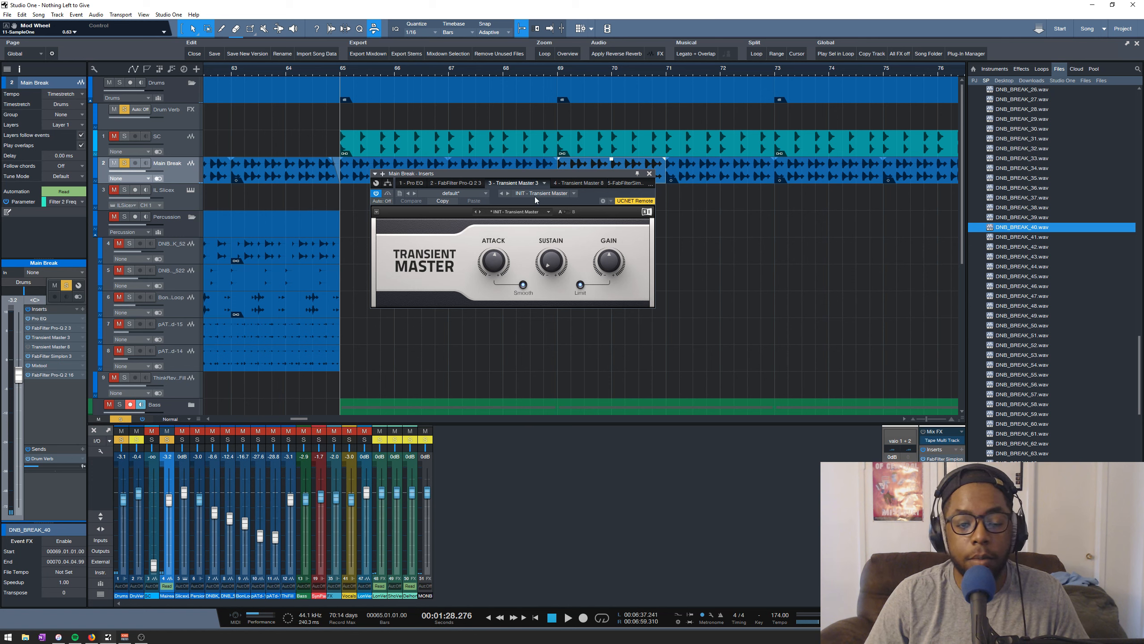
# - Compare the soloed Main Break from bar 65 with Transient Master 3 bypassed and re-enabled
pyautogui.click(377, 193)
pyautogui.press('space')
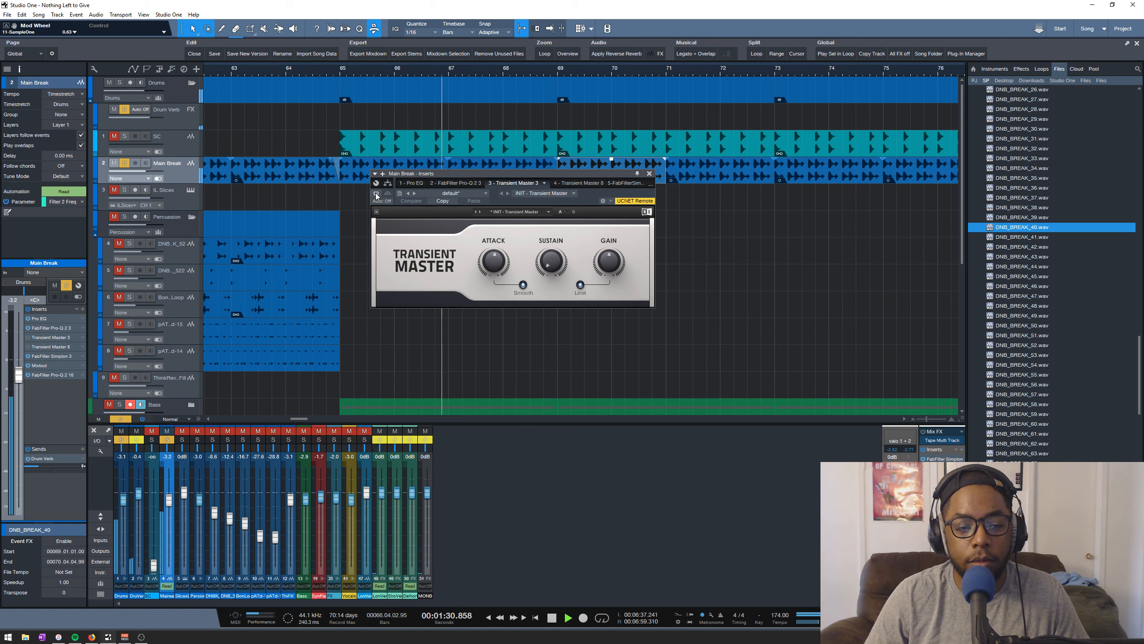
pyautogui.press('space')
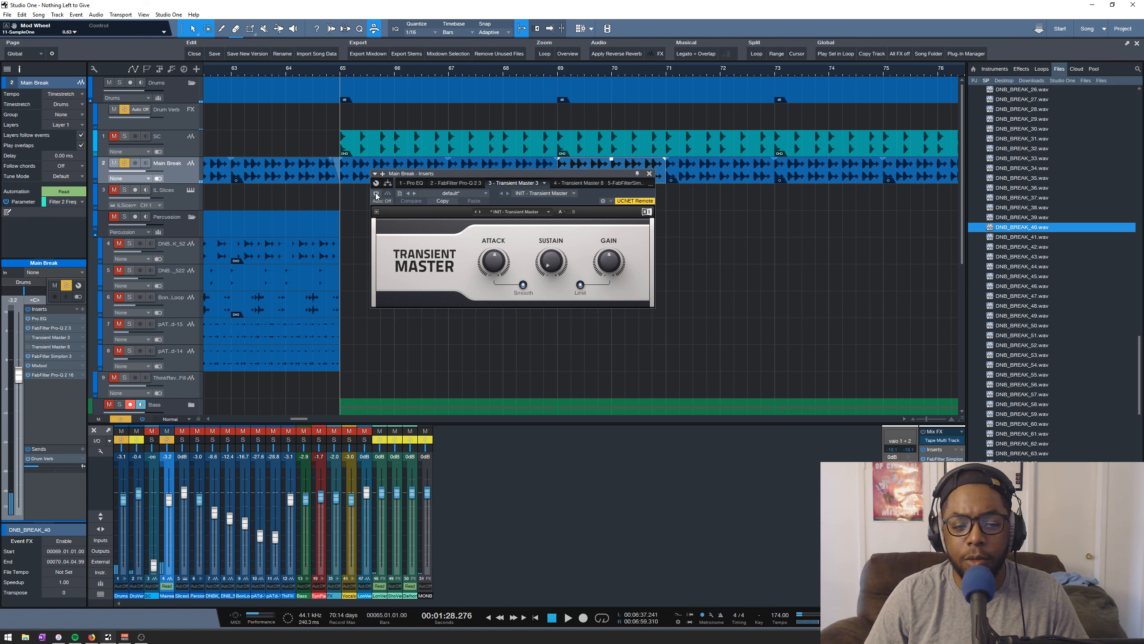
pyautogui.moveTo(553, 270)
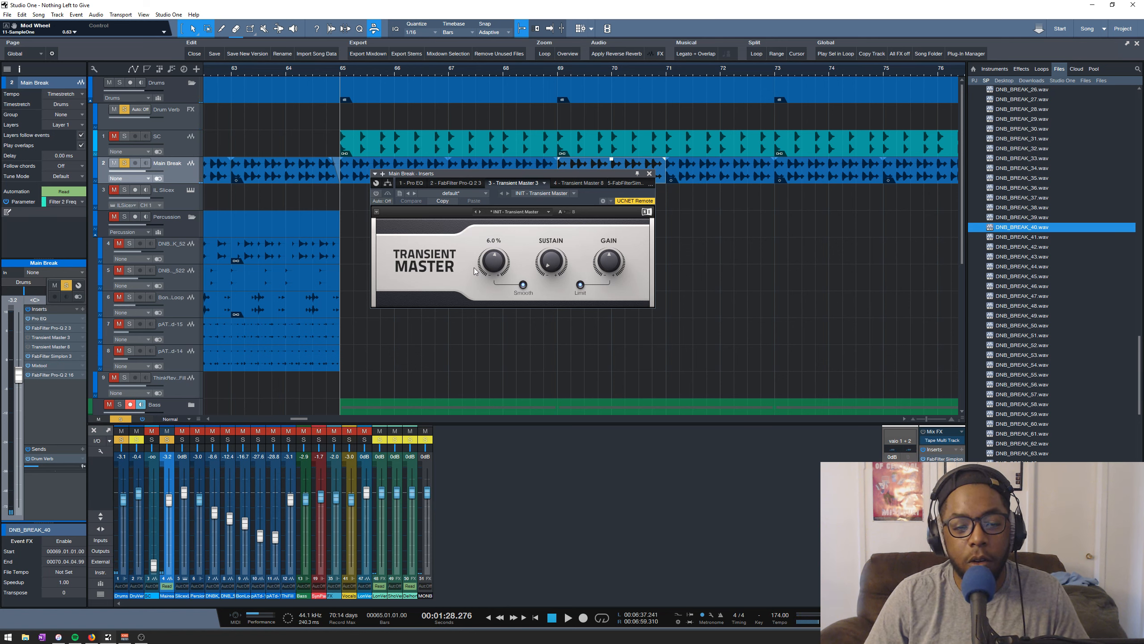
pyautogui.click(376, 193)
pyautogui.press('space')
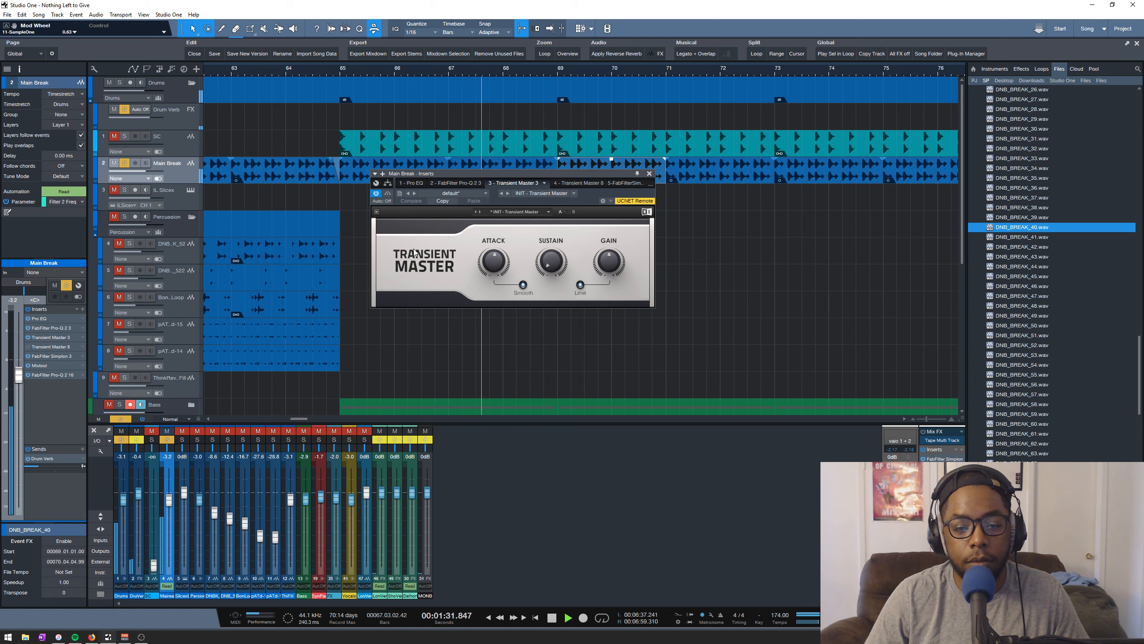
pyautogui.press('space')
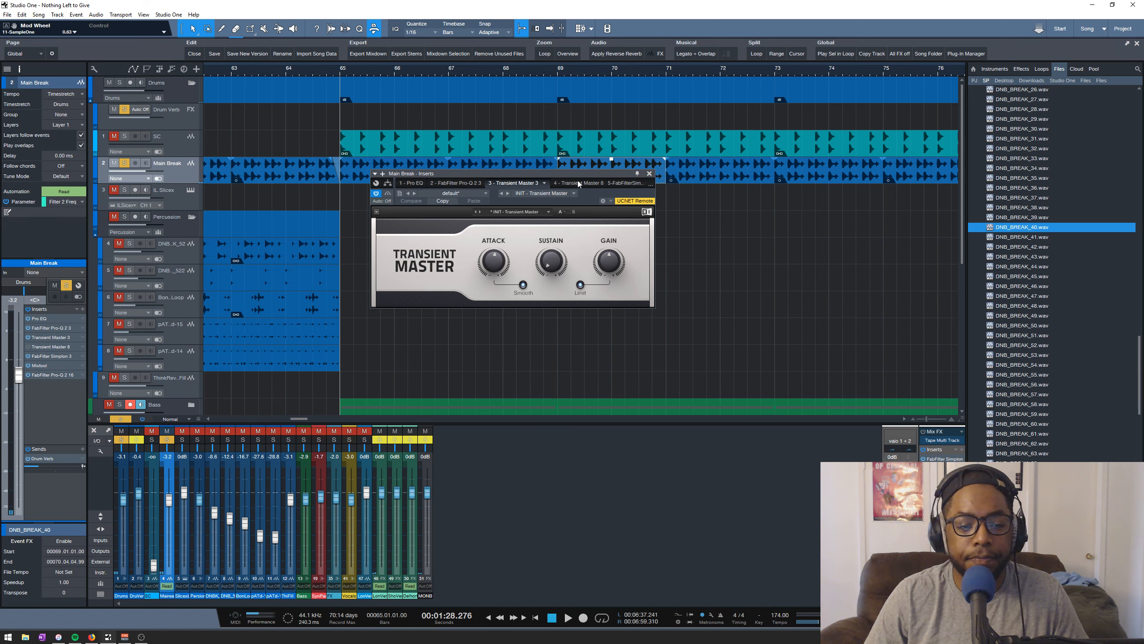
# - Search the effects for "trans" and add Transient x64 as the last insert on the Main Break channel
pyautogui.click(1022, 70)
pyautogui.click(1137, 72)
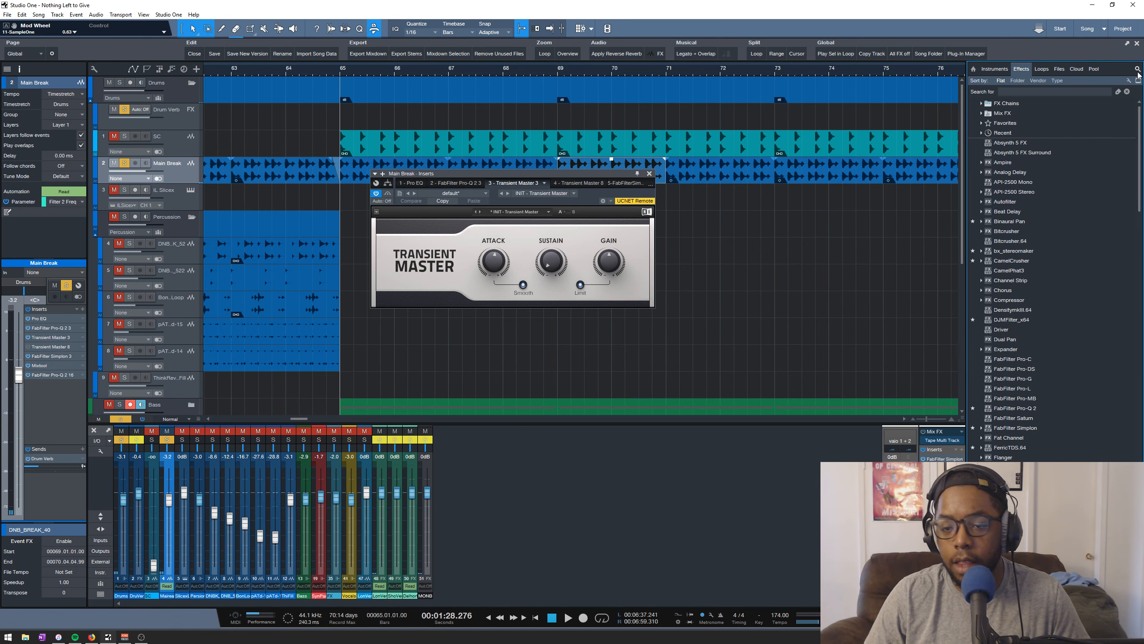
pyautogui.write('trans')
pyautogui.press('Return')
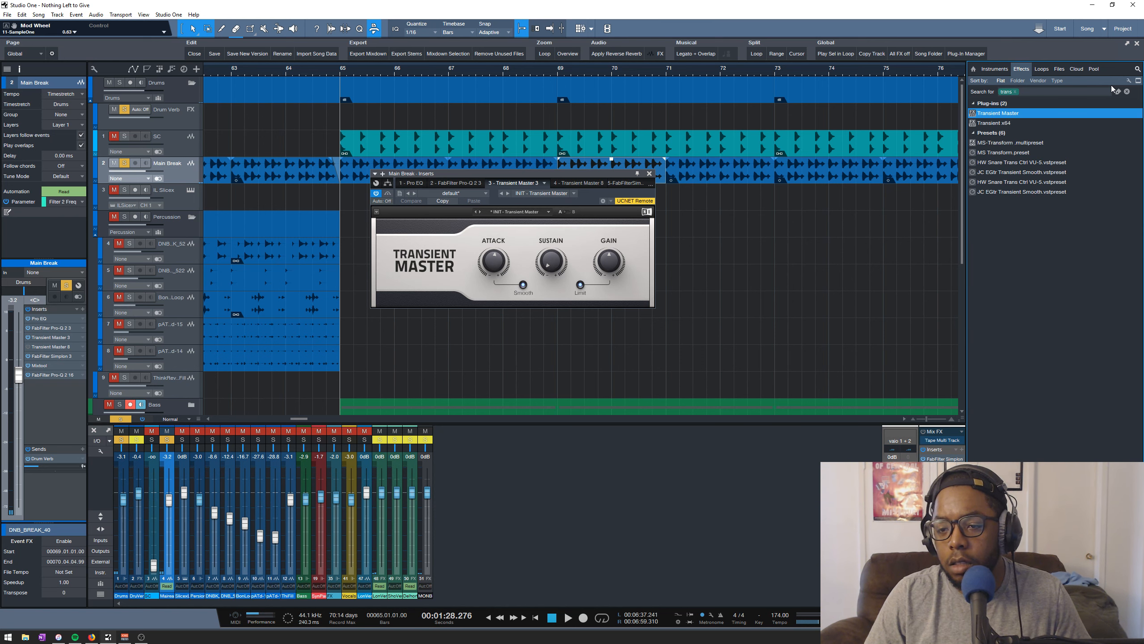
pyautogui.click(995, 124)
pyautogui.moveTo(995, 128); pyautogui.dragTo(50, 384)
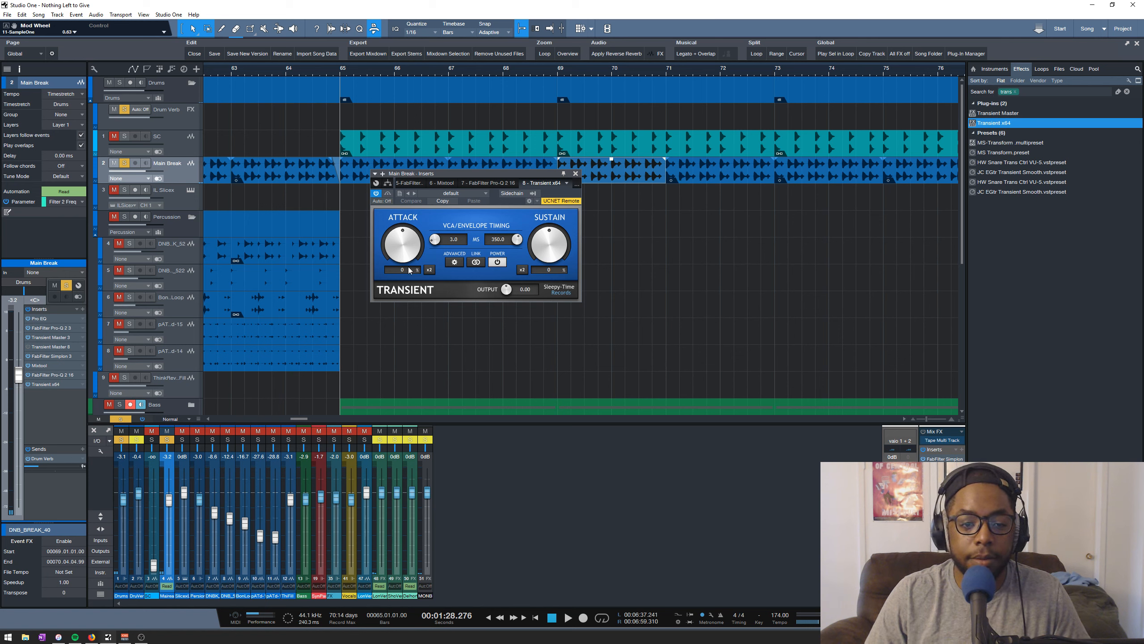
# - Remove the Transient x64 insert from the Main Break channel and unsolo the Main Break track
pyautogui.rightClick(52, 386)
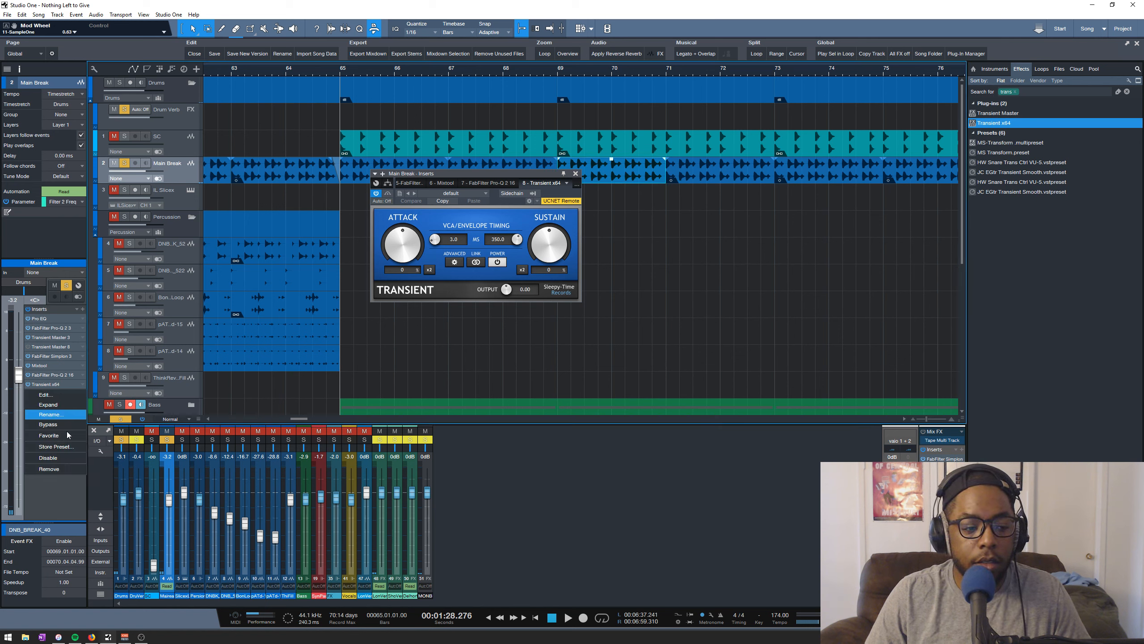
pyautogui.click(49, 469)
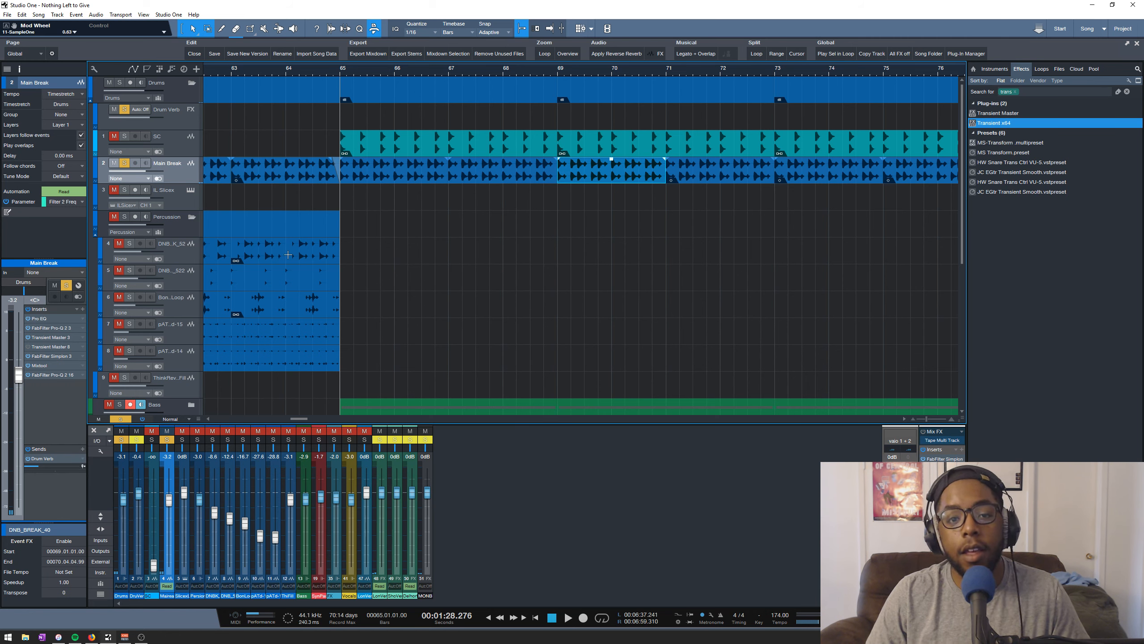
pyautogui.scroll(-3, 356, 75)
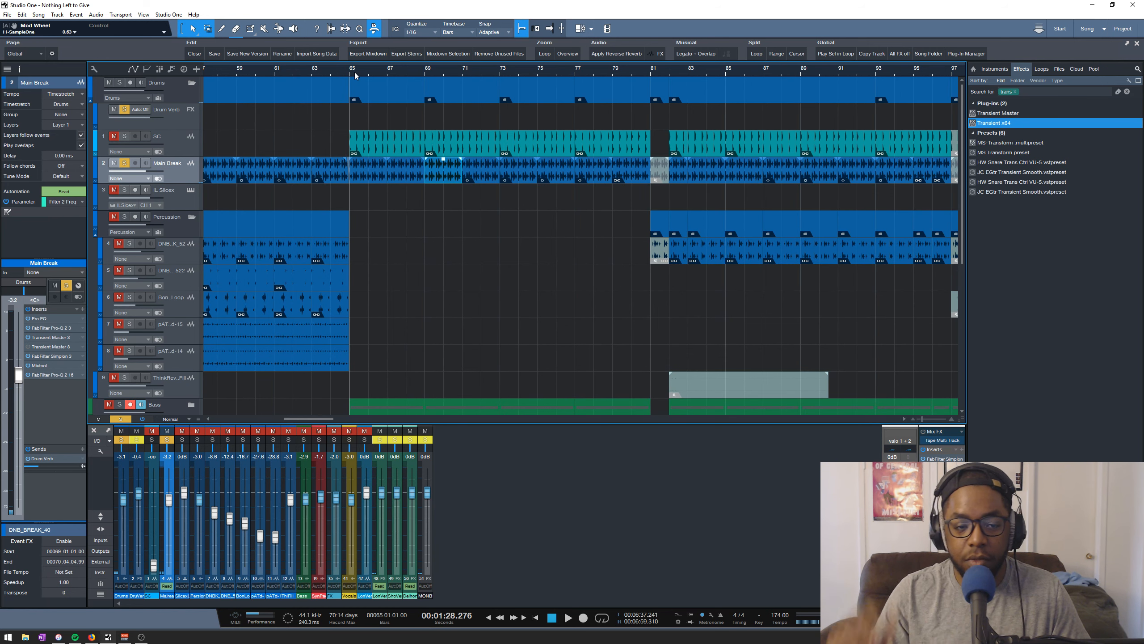
pyautogui.click(125, 164)
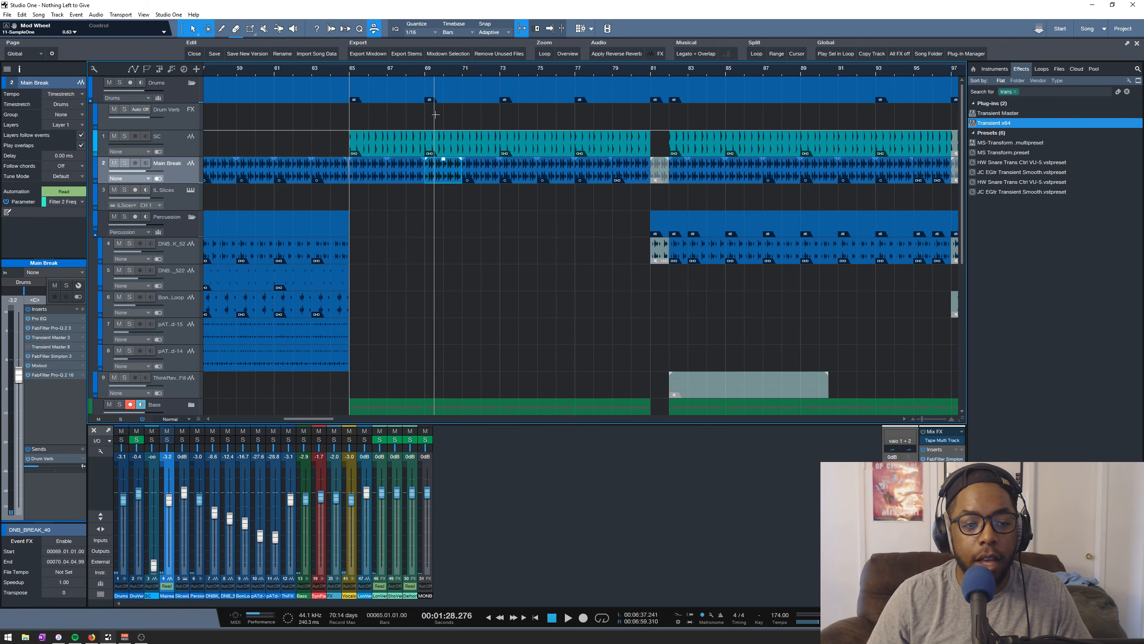
# - Reduce the track height to Small and select the SC track to show its channel sends
pyautogui.scroll(6, 372, 70)
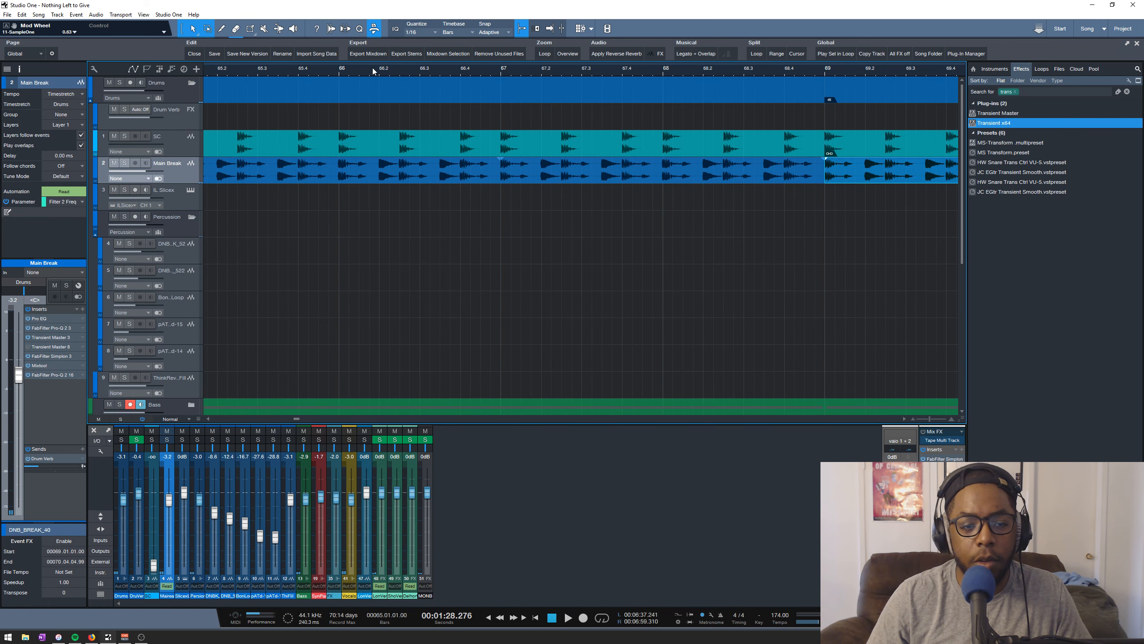
pyautogui.scroll(4, 373, 68)
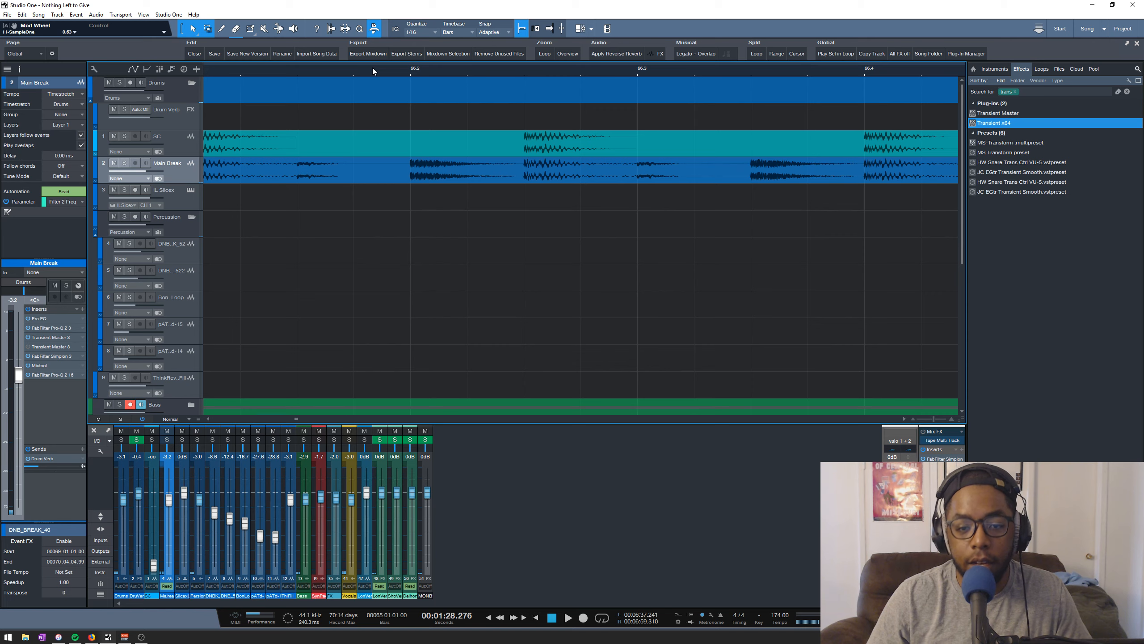
pyautogui.scroll(-8, 373, 68)
pyautogui.scroll(-3, 373, 70)
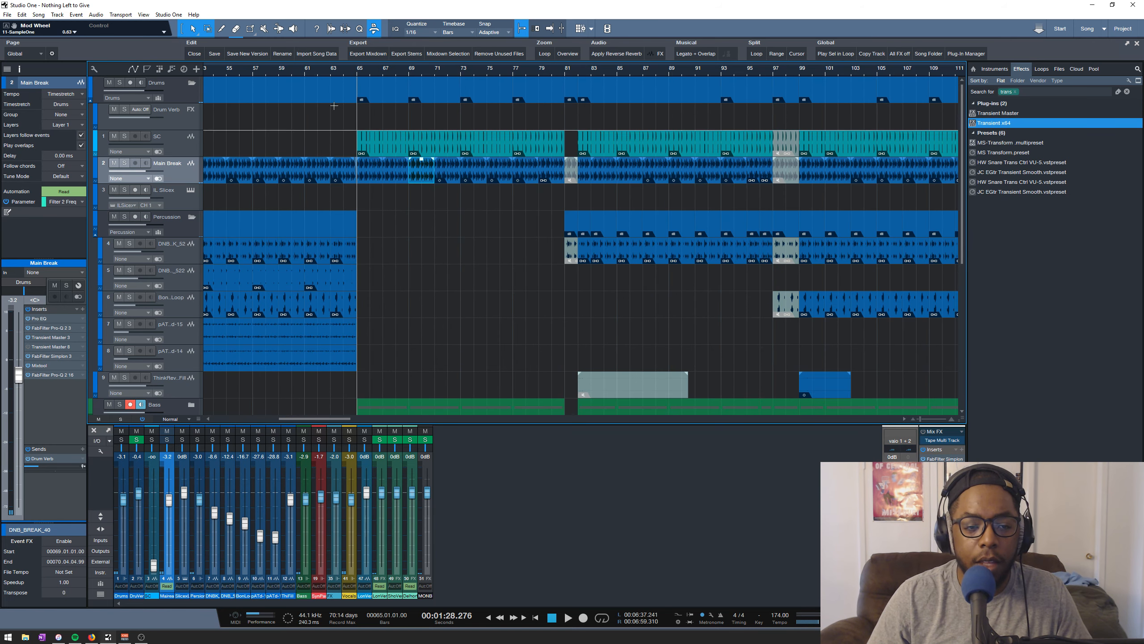
pyautogui.scroll(-1, 339, 143)
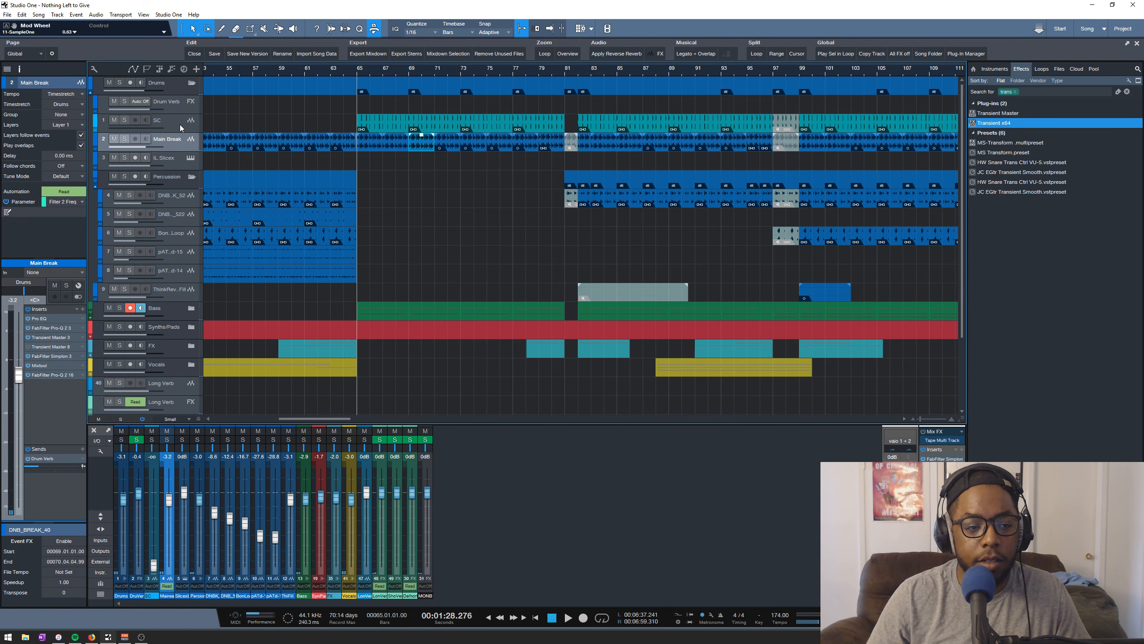
pyautogui.click(180, 128)
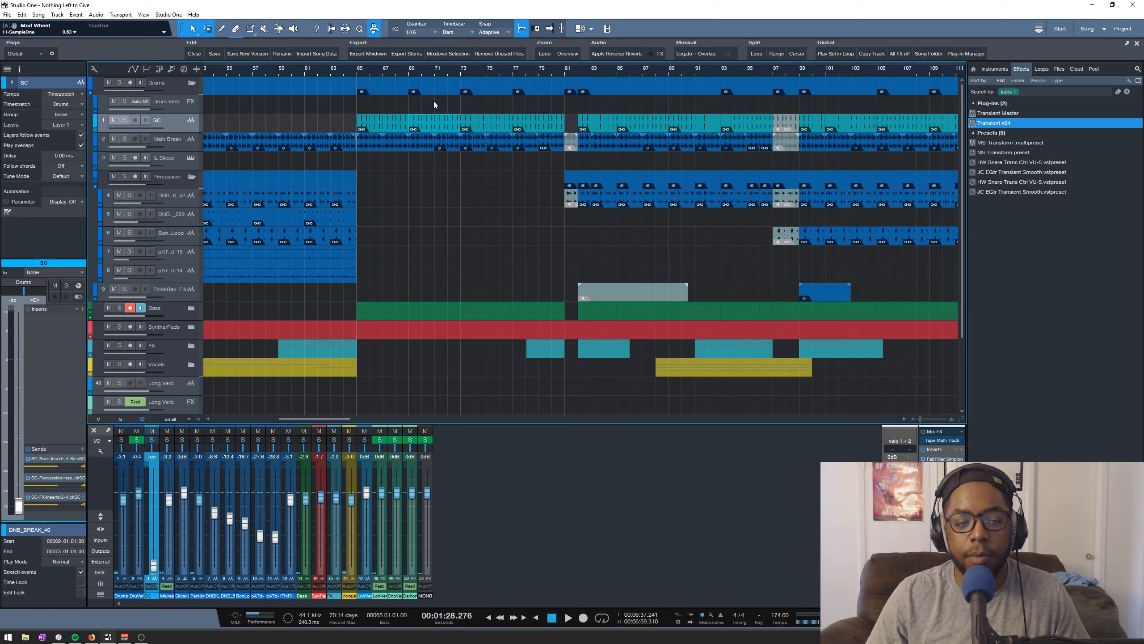
# - Move the playback position to bar 99, solo the Drums folder and start playback from there
pyautogui.scroll(-6, 373, 71)
pyautogui.scroll(5, 405, 68)
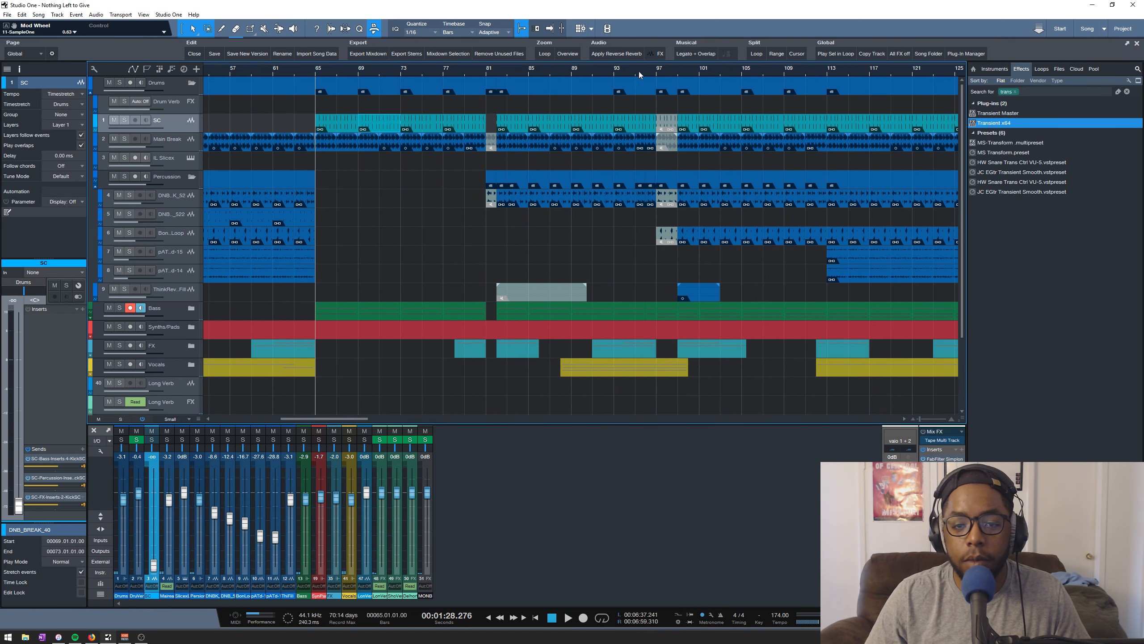
pyautogui.scroll(4, 639, 71)
pyautogui.click(421, 73)
pyautogui.press('space')
pyautogui.press('space')
pyautogui.click(120, 82)
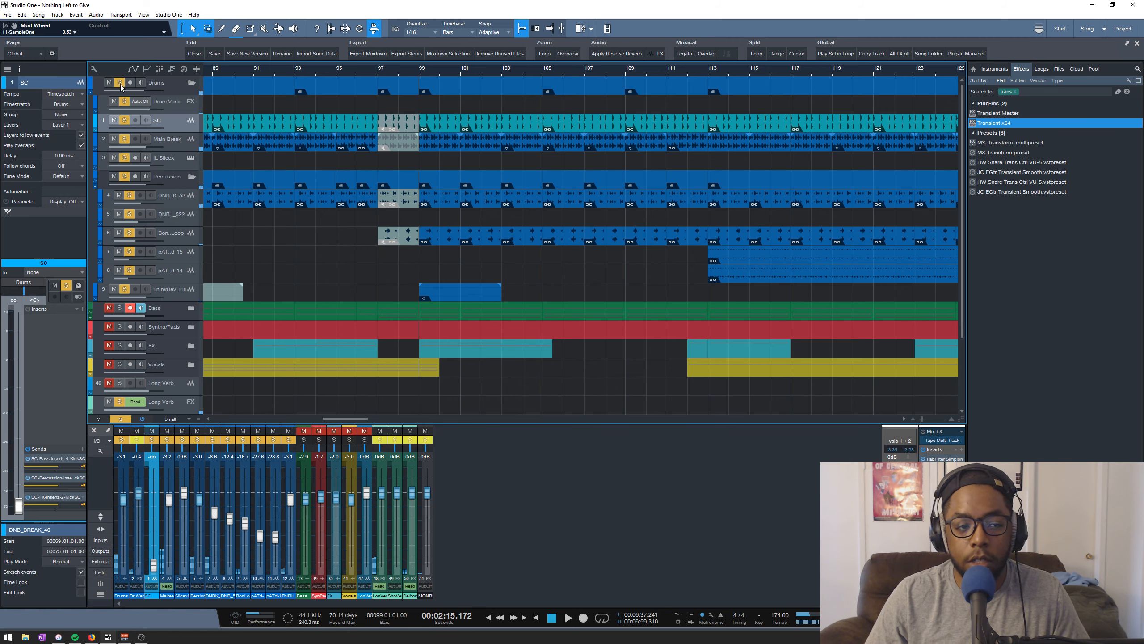
pyautogui.press('space')
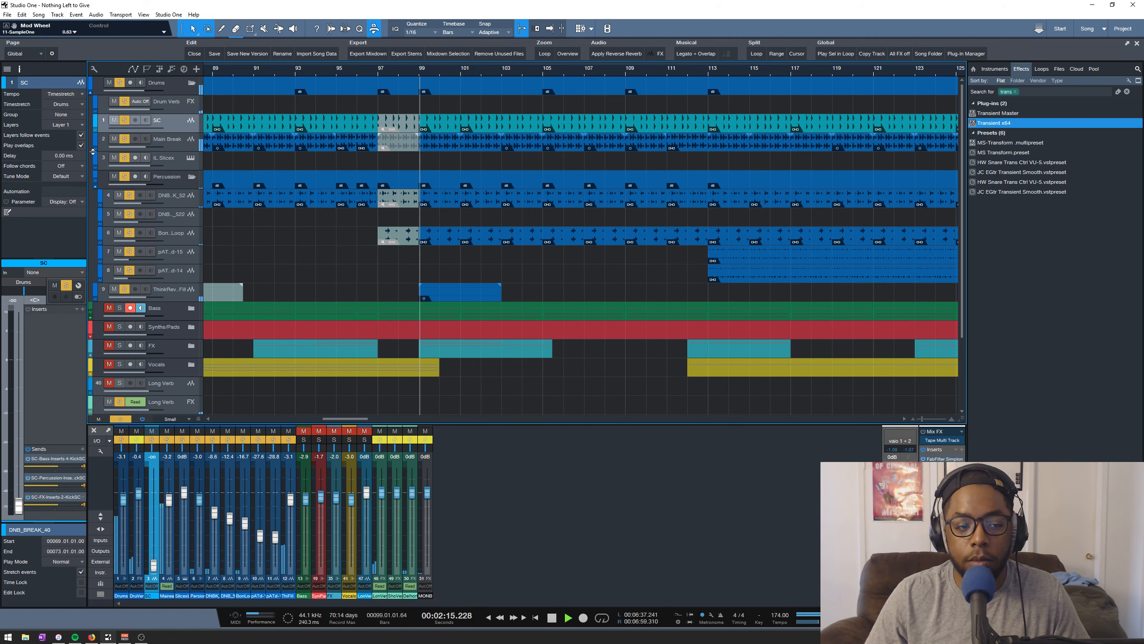
# - Select the Percussion folder track to show its inserts and audition the soloed drums repeatedly from bar 99
pyautogui.click(168, 178)
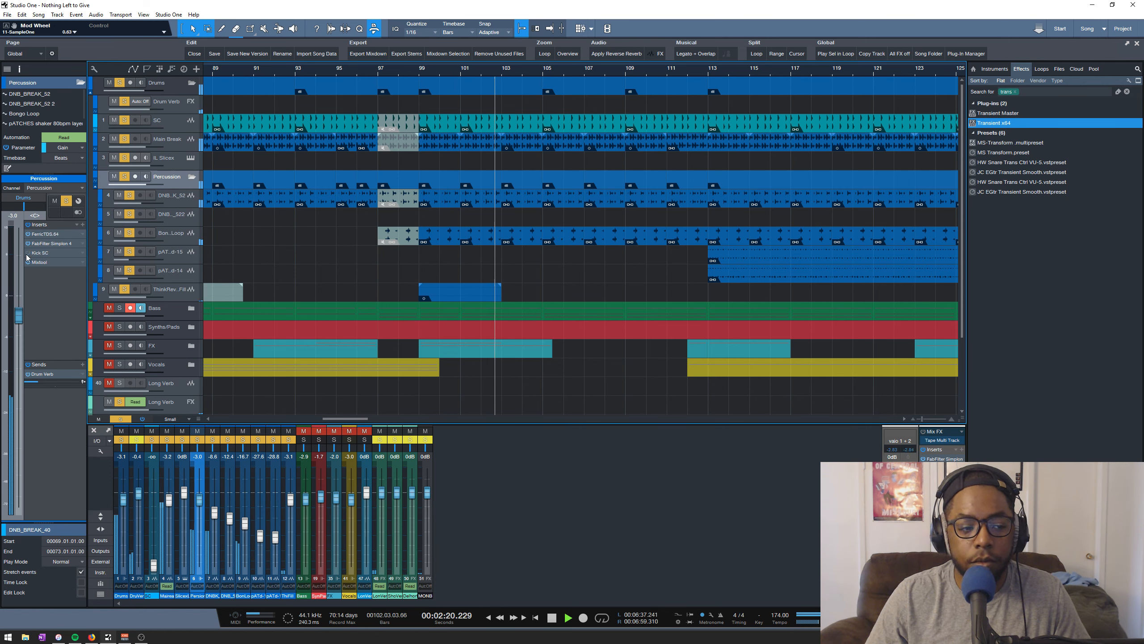
pyautogui.press('space')
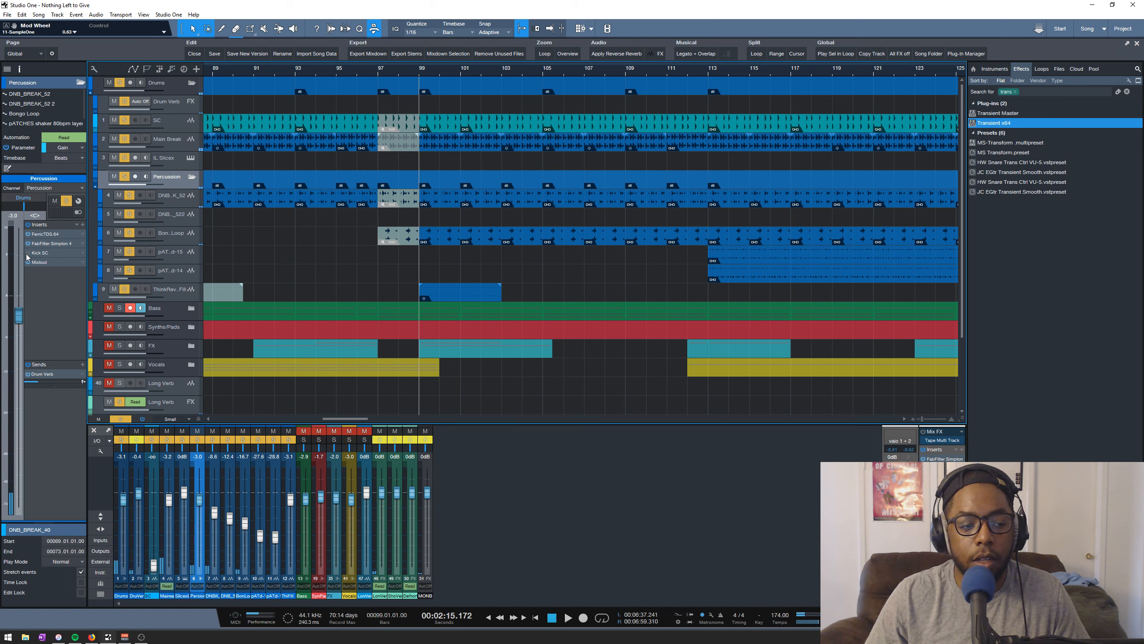
pyautogui.press('space')
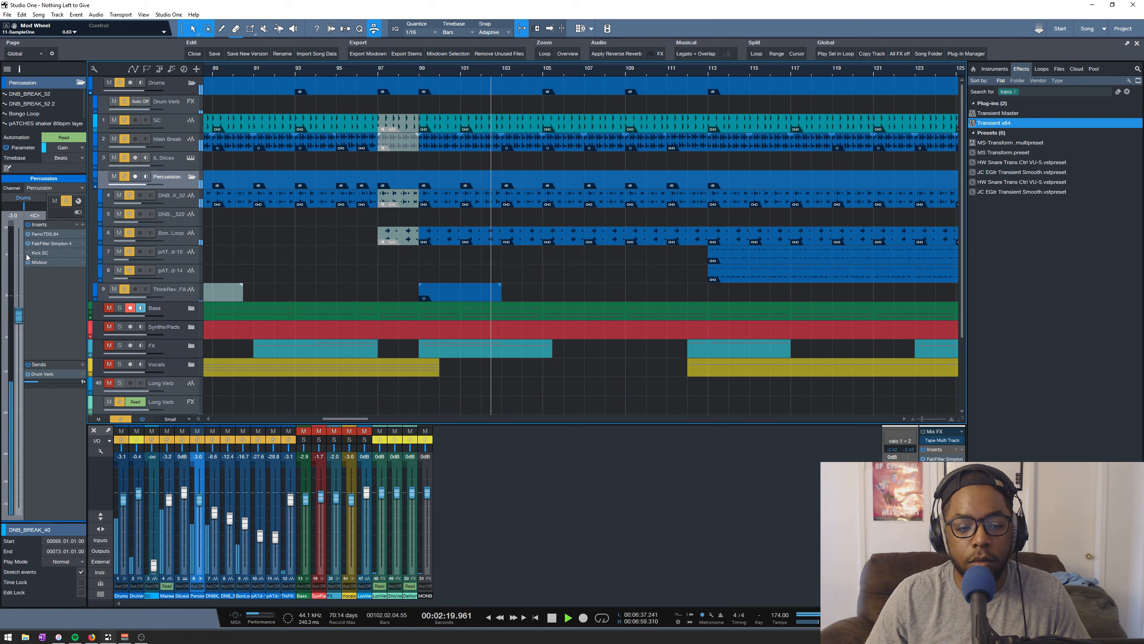
pyautogui.press('space')
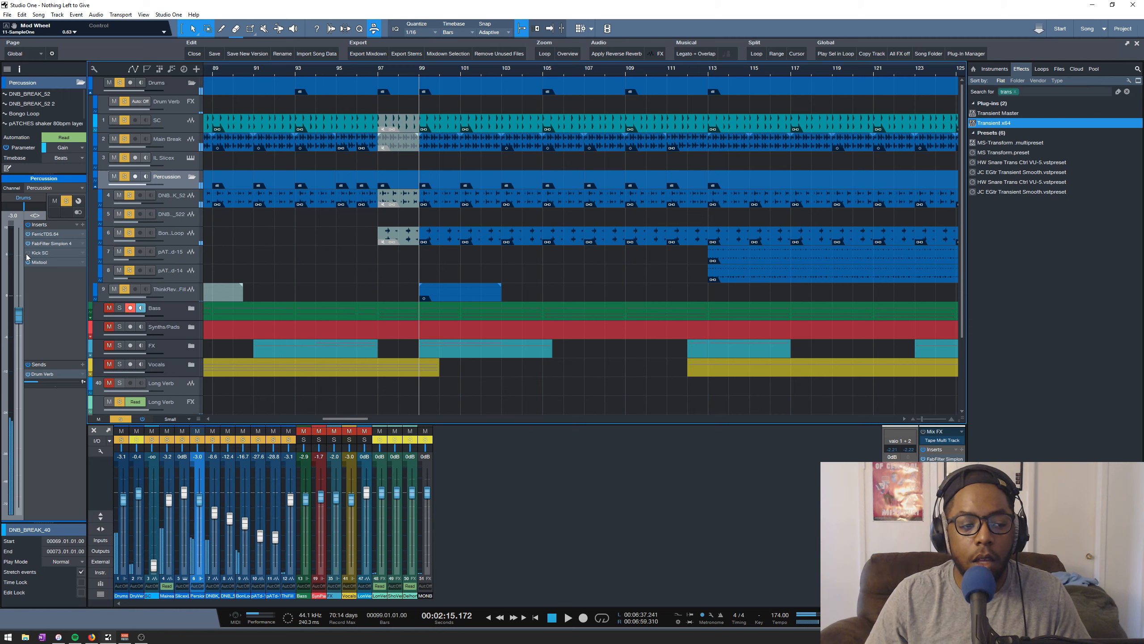
pyautogui.press('space')
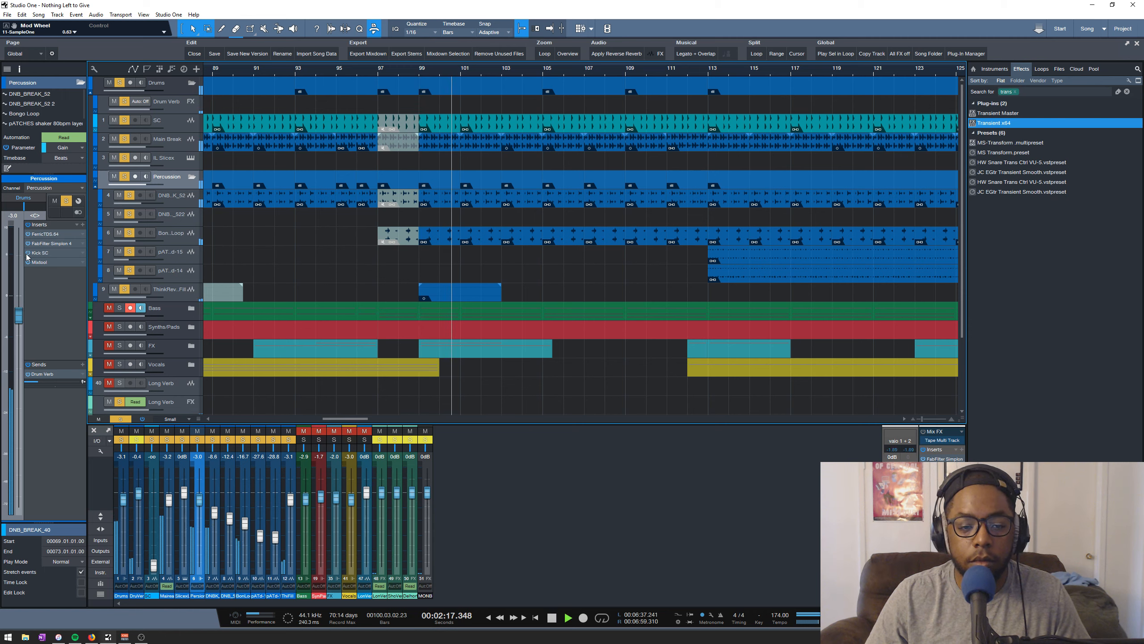
pyautogui.press('space')
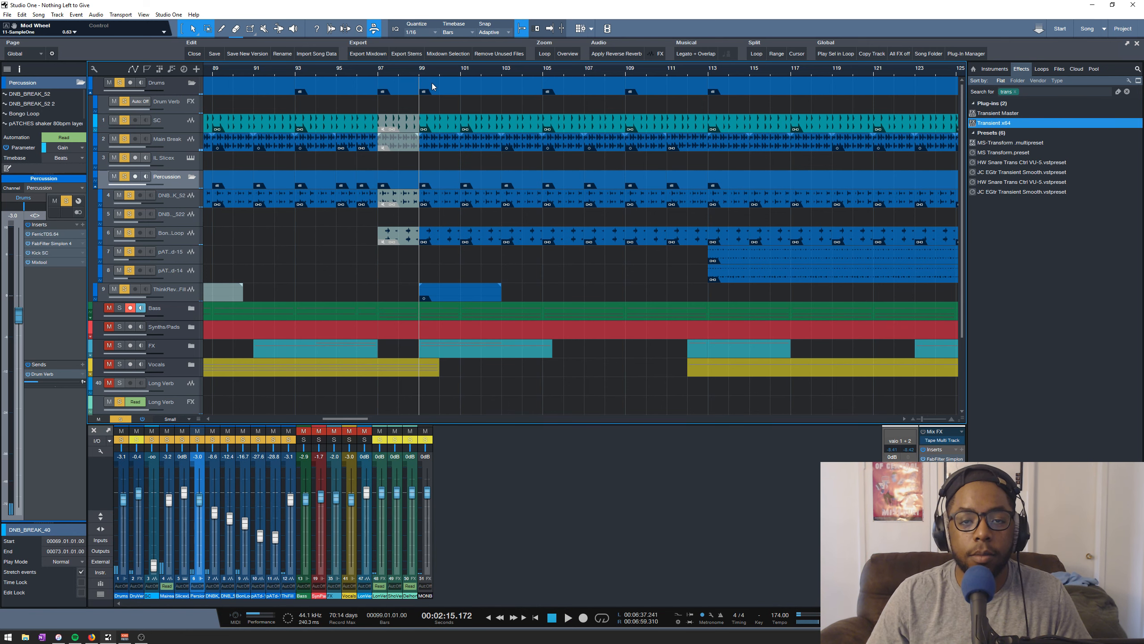
# - Survey the drum arrangement across the song and solo only the Percussion folder in place of the whole Drums folder
pyautogui.scroll(-5, 427, 70)
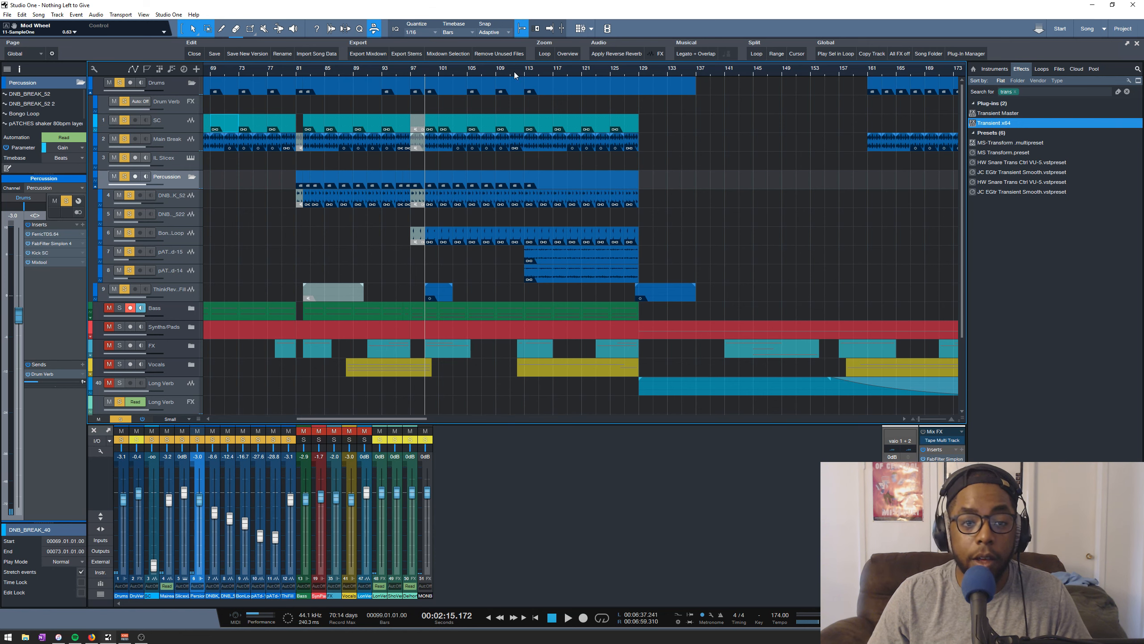
pyautogui.scroll(-3, 517, 68)
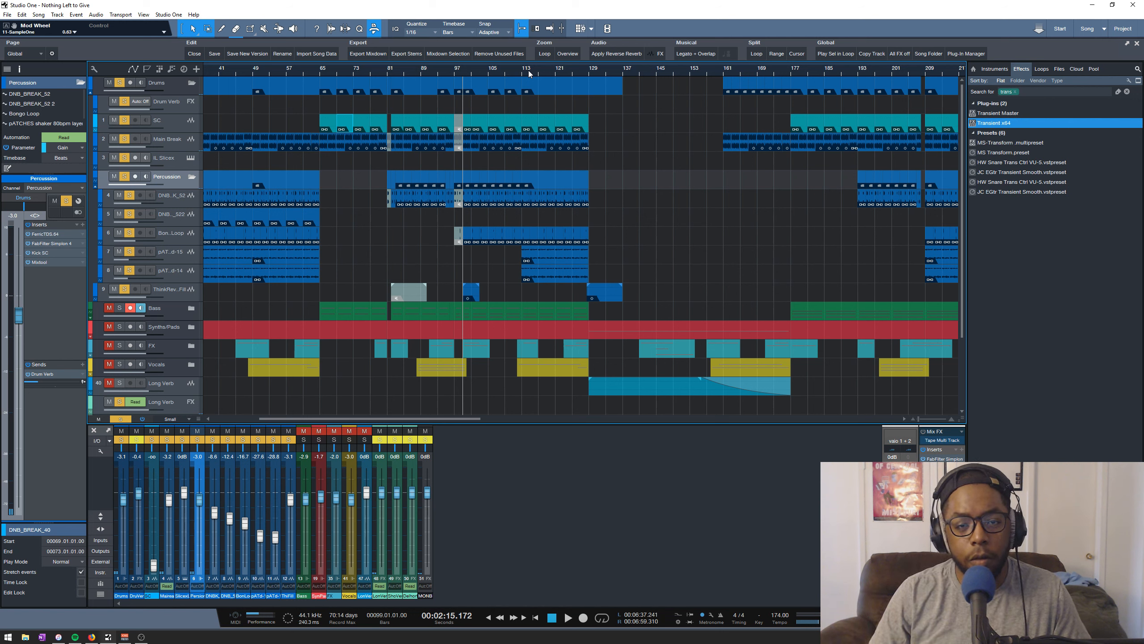
pyautogui.scroll(6, 494, 71)
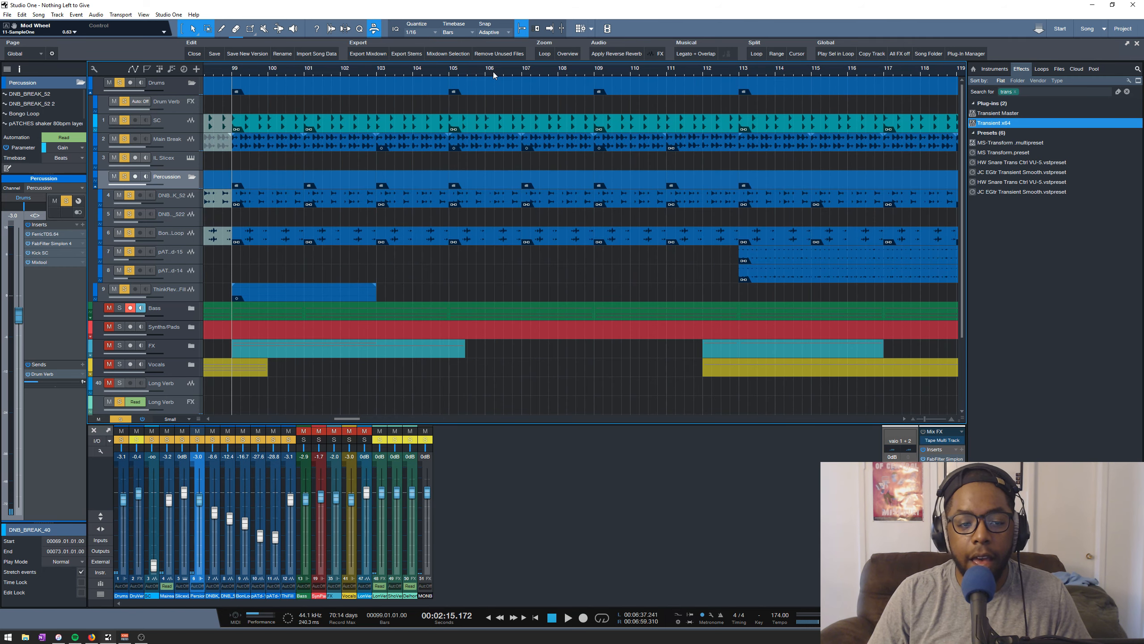
pyautogui.scroll(-3, 494, 71)
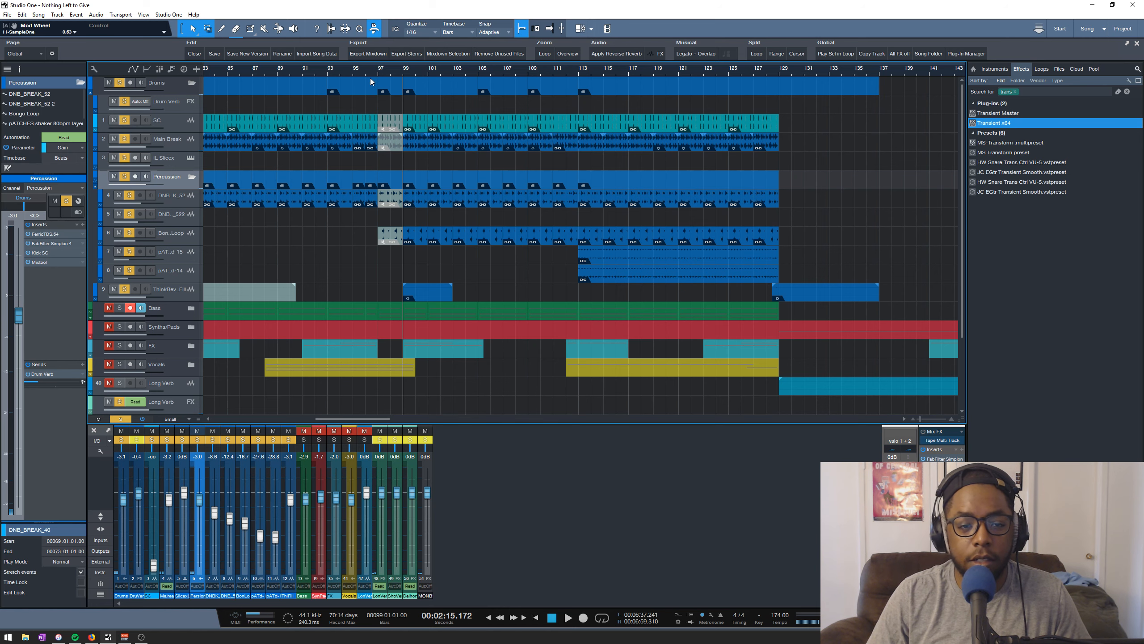
pyautogui.scroll(-5, 426, 71)
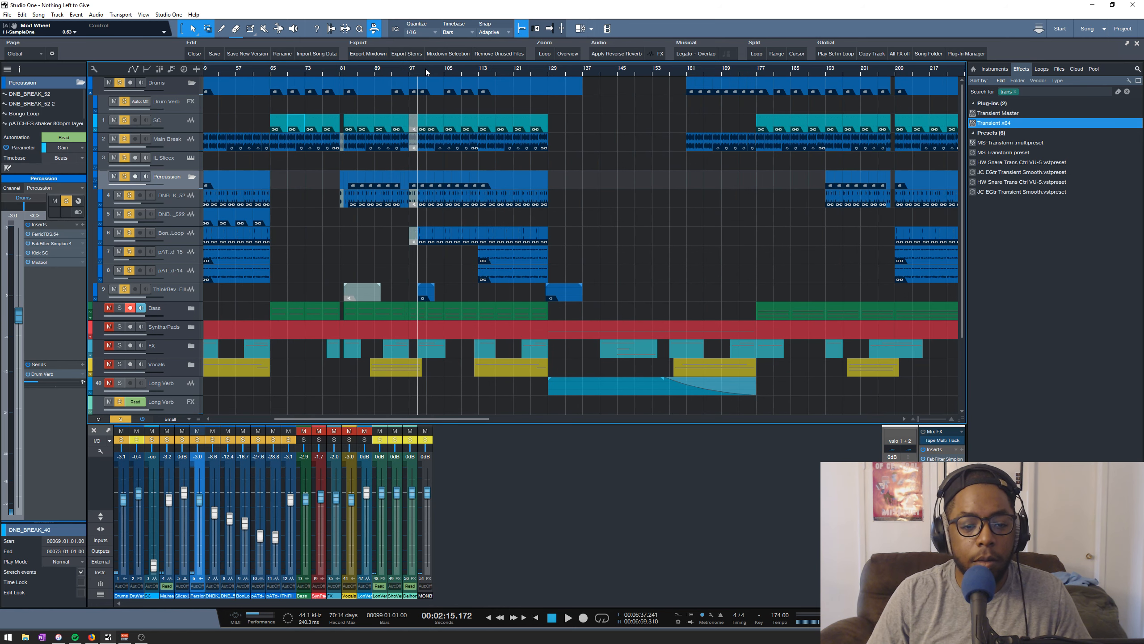
pyautogui.click(125, 179)
pyautogui.click(125, 179)
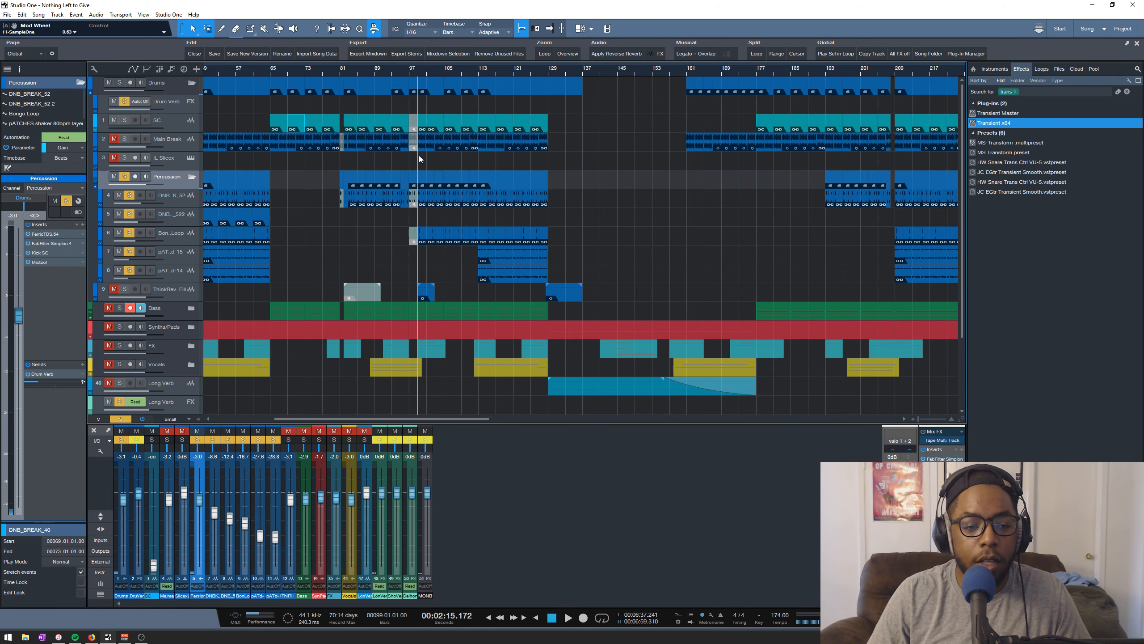
# - Audition the soloed Percussion folder from bar 113 and widen the track list to show the full track names
pyautogui.scroll(-3, 476, 72)
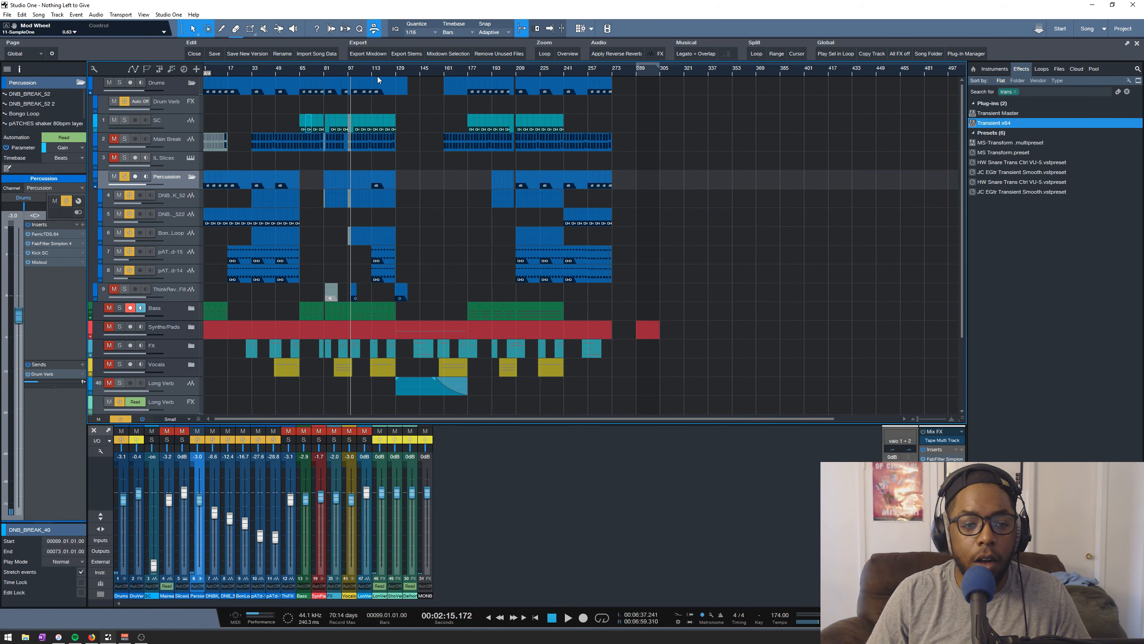
pyautogui.scroll(5, 376, 75)
pyautogui.click(356, 72)
pyautogui.press('space')
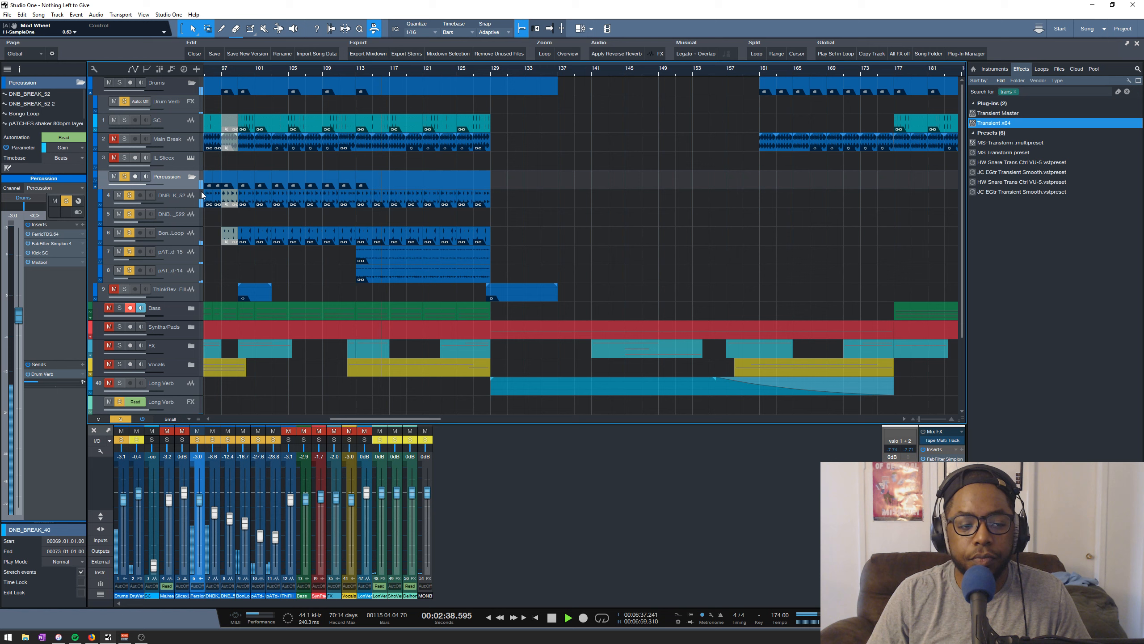
pyautogui.moveTo(201, 185); pyautogui.dragTo(210, 219)
pyautogui.press('space')
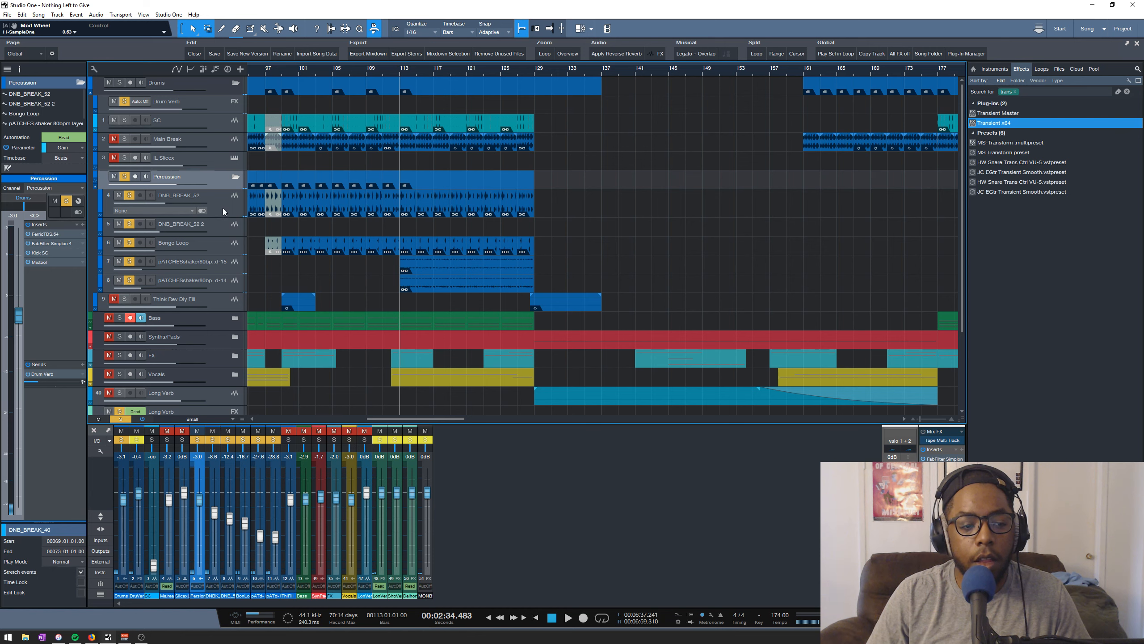
# - Solo only the DNB_BREAK_52 track, audition it from bar 113 and select it to show its inserts
pyautogui.keyDown('ctrl'); pyautogui.click(132, 198); pyautogui.keyUp('ctrl')
pyautogui.press('space')
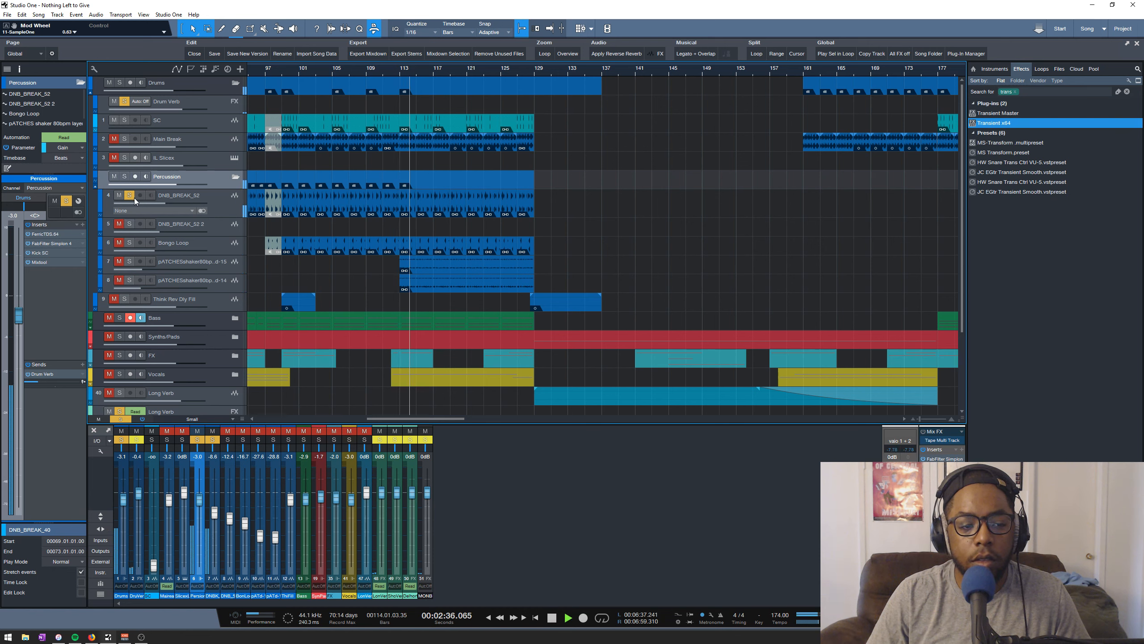
pyautogui.click(216, 202)
pyautogui.press('space')
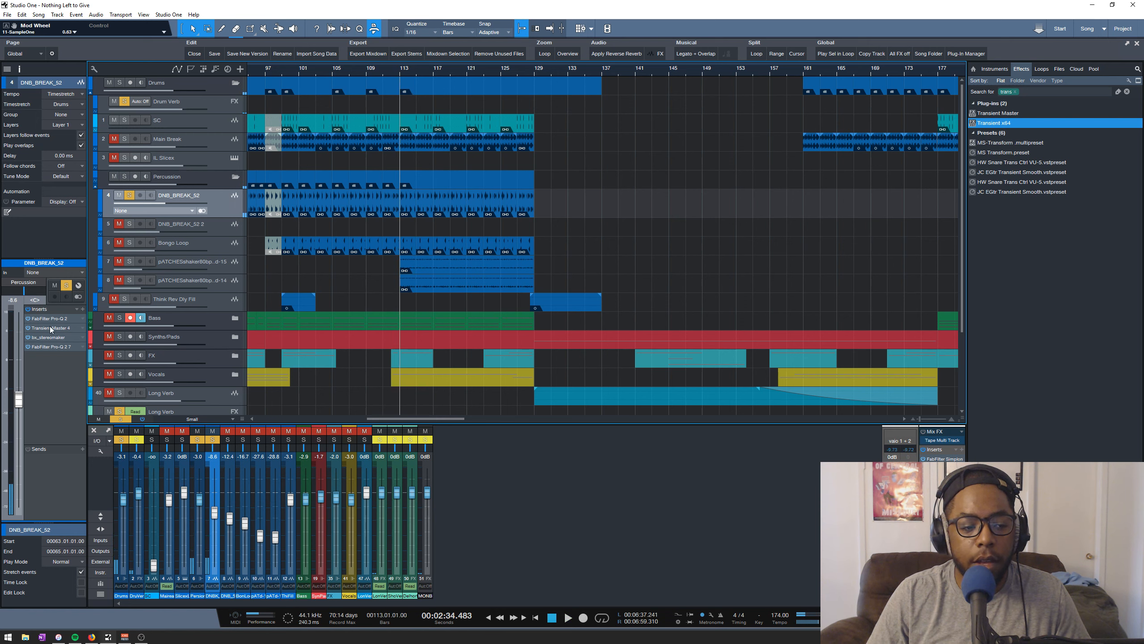
# - Inspect the bx_stereomaker and first FabFilter Pro-Q 2 inserts on DNB_BREAK_52, and replay the soloed track from bar 113
pyautogui.doubleClick(41, 337)
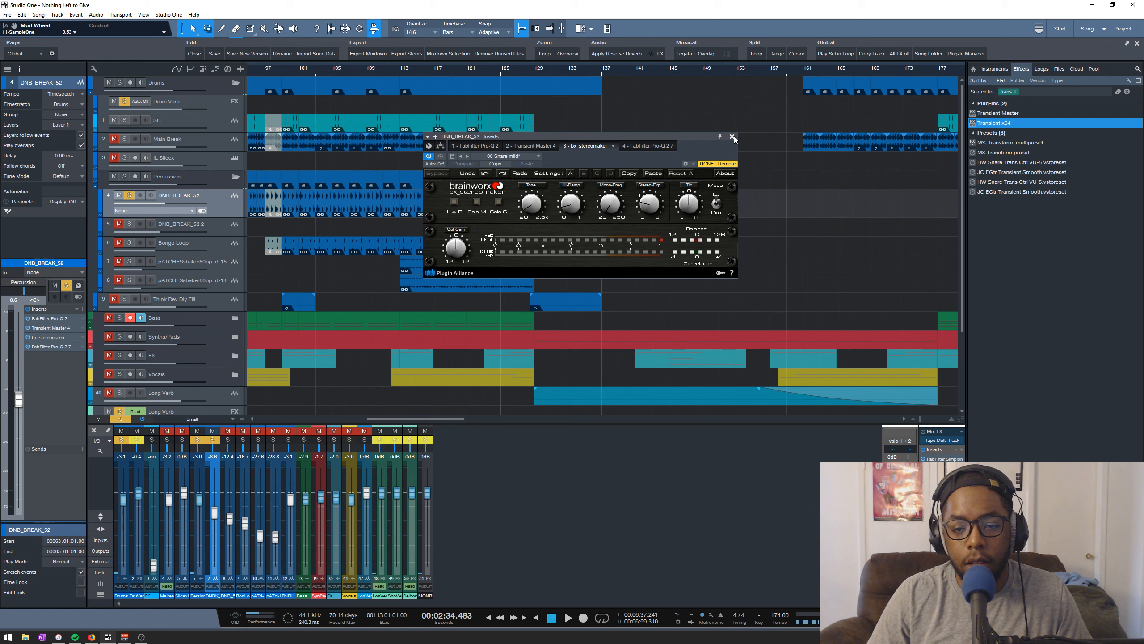
pyautogui.click(732, 137)
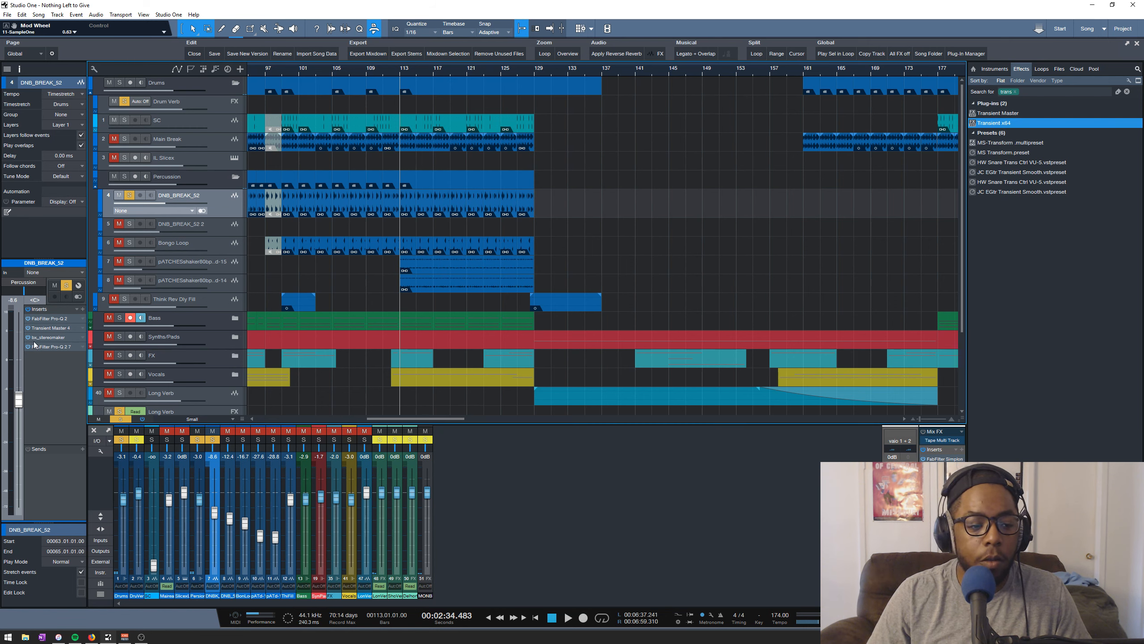
pyautogui.doubleClick(50, 318)
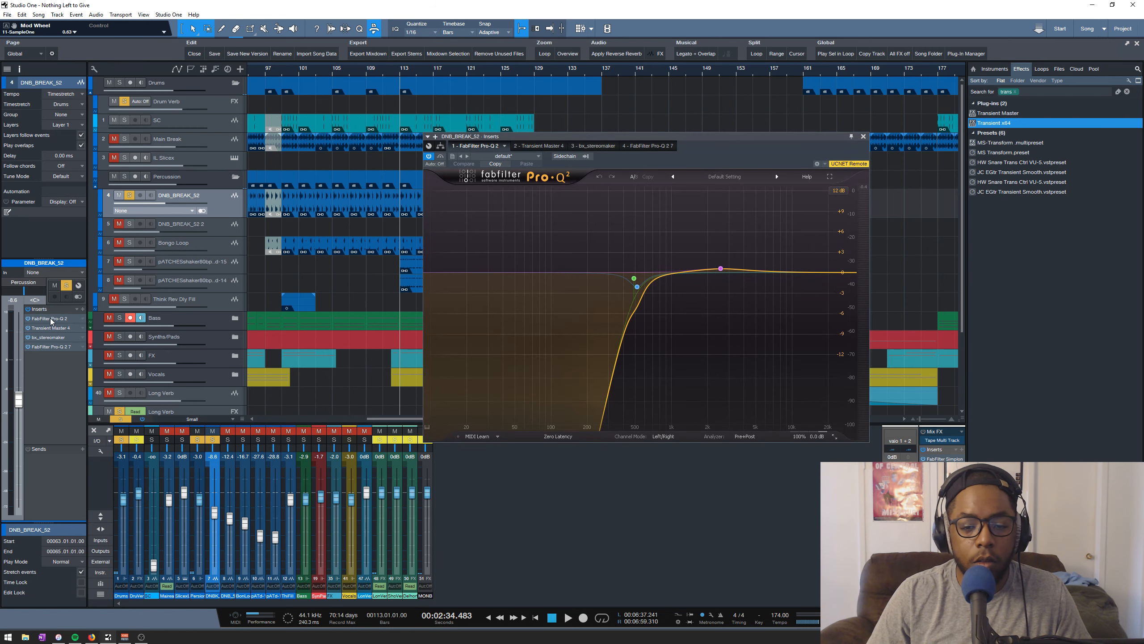
pyautogui.click(864, 137)
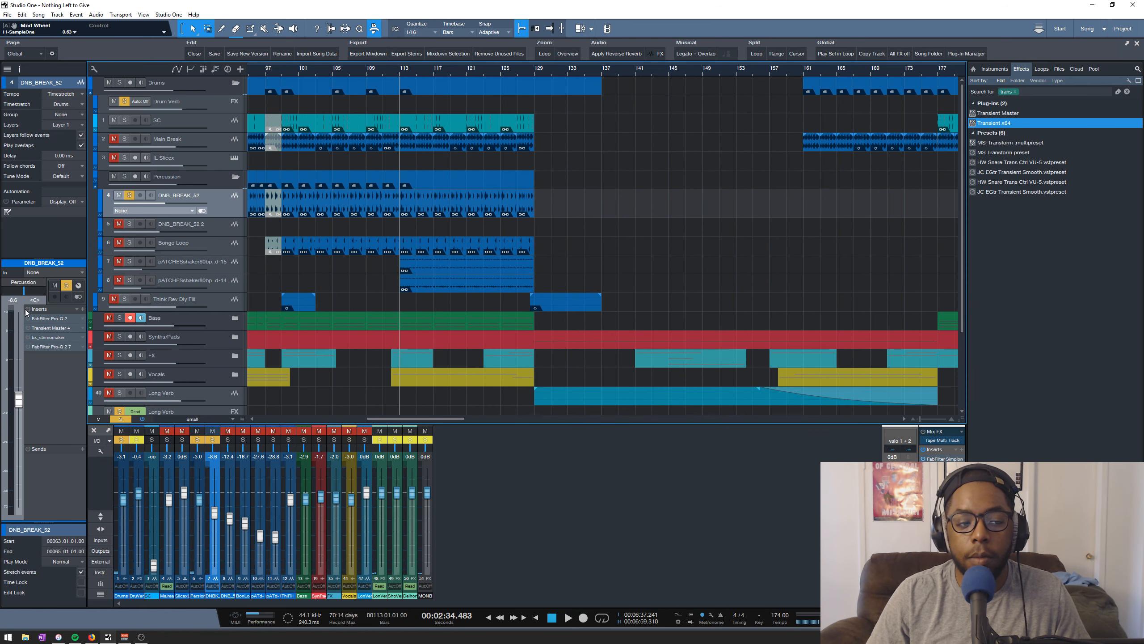
pyautogui.press('space')
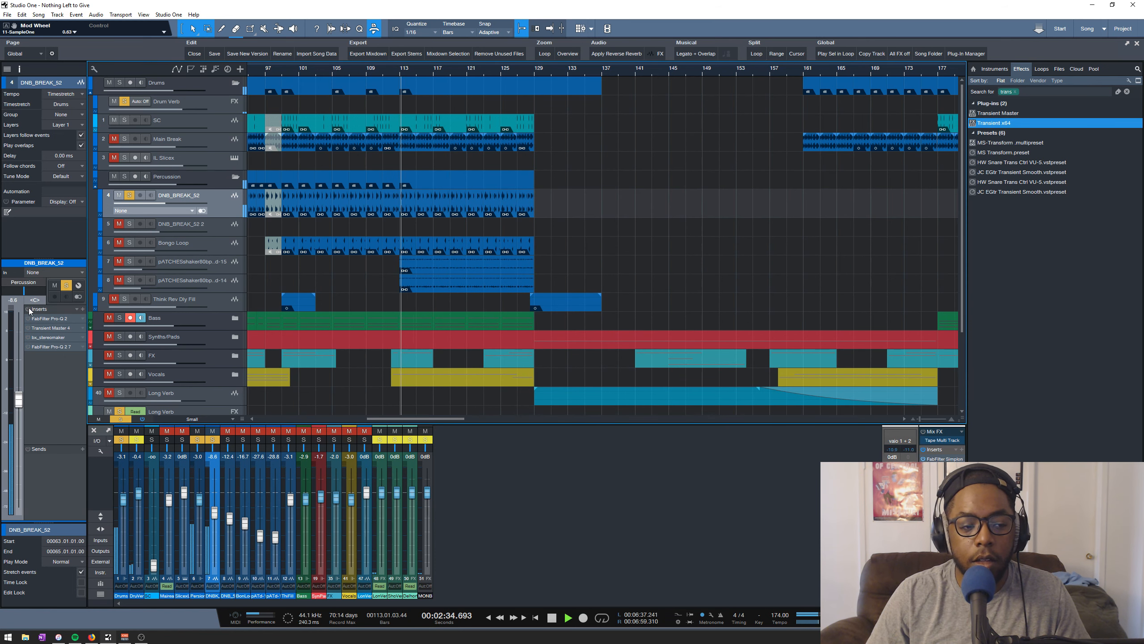
pyautogui.press('space')
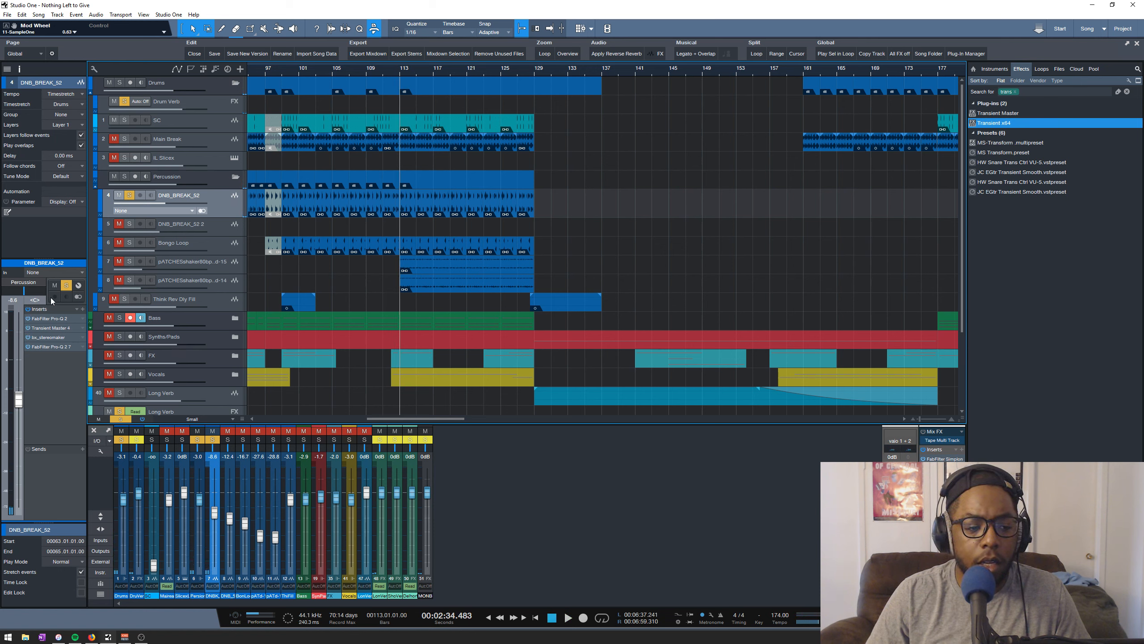
# - Replay DNB_BREAK_52 from bar 113, adding the Main Break and SC tracks to the solo to hear them layered
pyautogui.press('space')
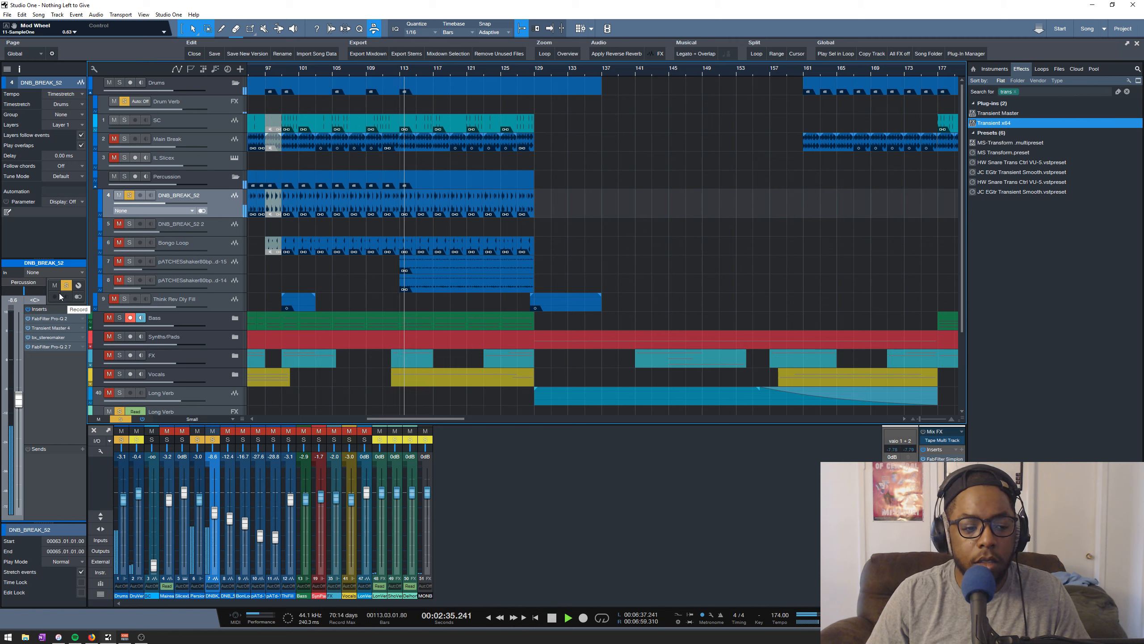
pyautogui.press('space')
pyautogui.click(124, 139)
pyautogui.click(125, 119)
pyautogui.press('space')
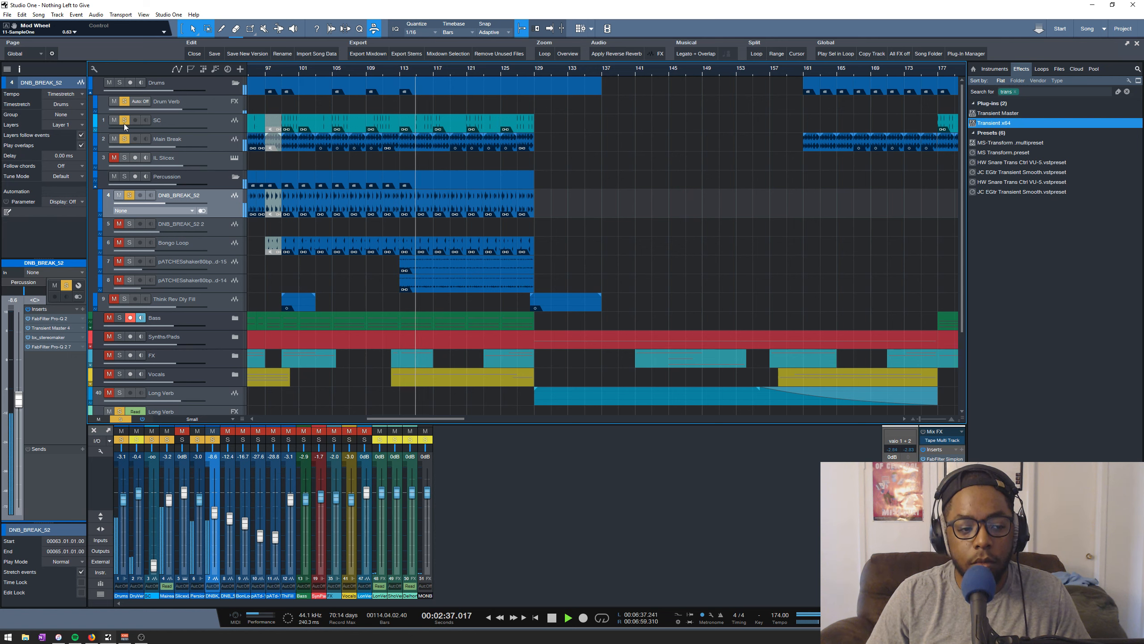
pyautogui.press('space')
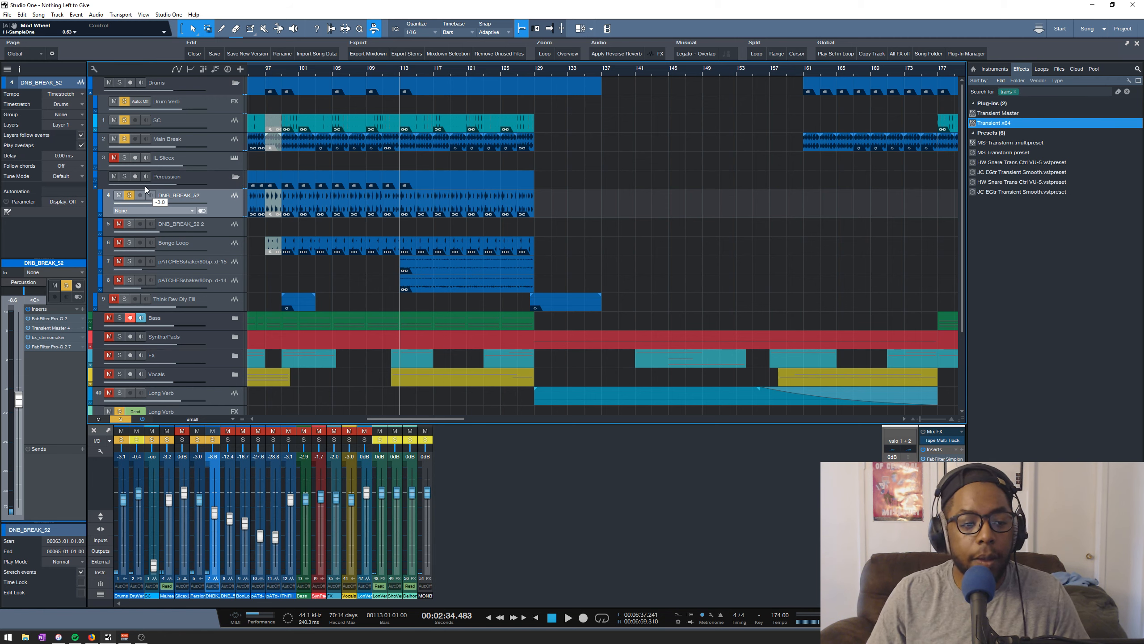
# - Solo only the Bongo Loop track, audition it from bar 113 and select it to show its inserts
pyautogui.keyDown('ctrl'); pyautogui.click(129, 244); pyautogui.keyUp('ctrl')
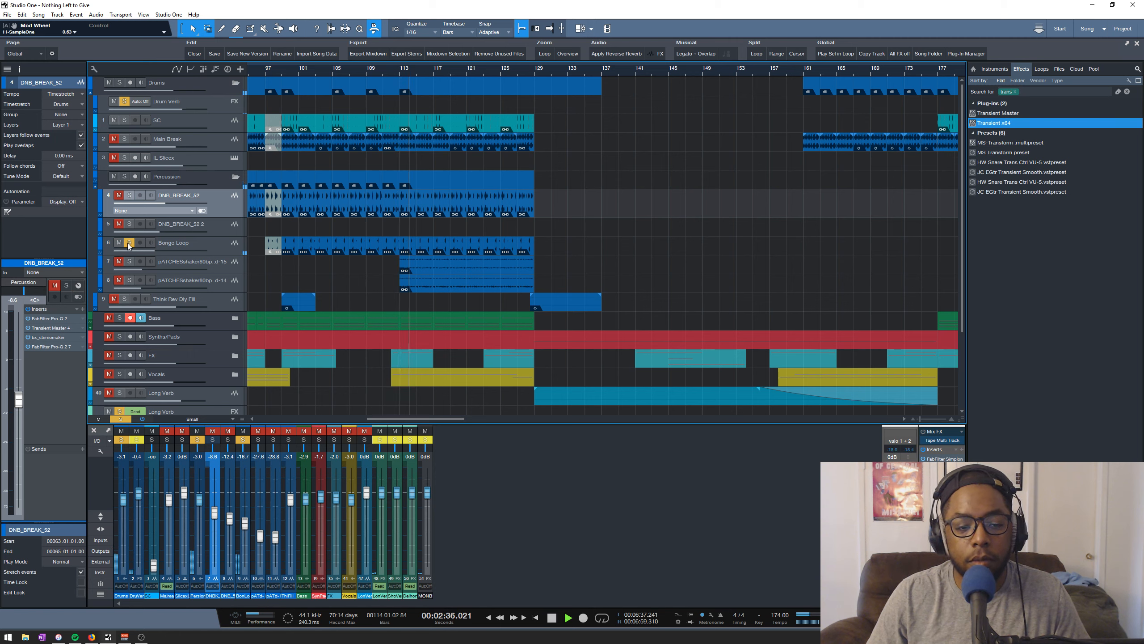
pyautogui.click(217, 242)
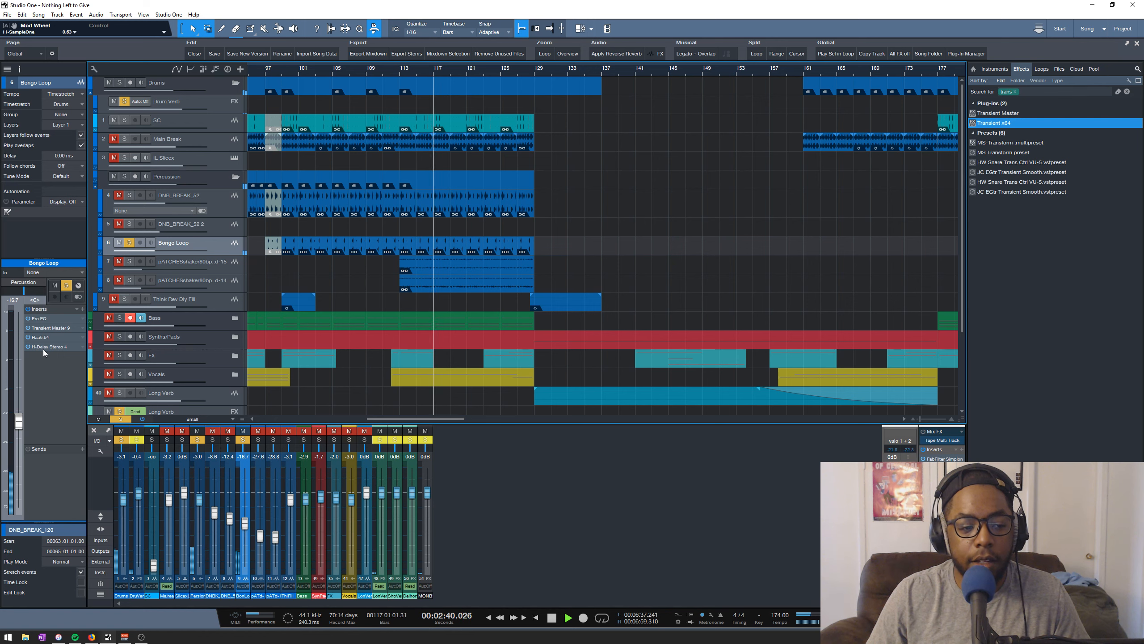
pyautogui.press('space')
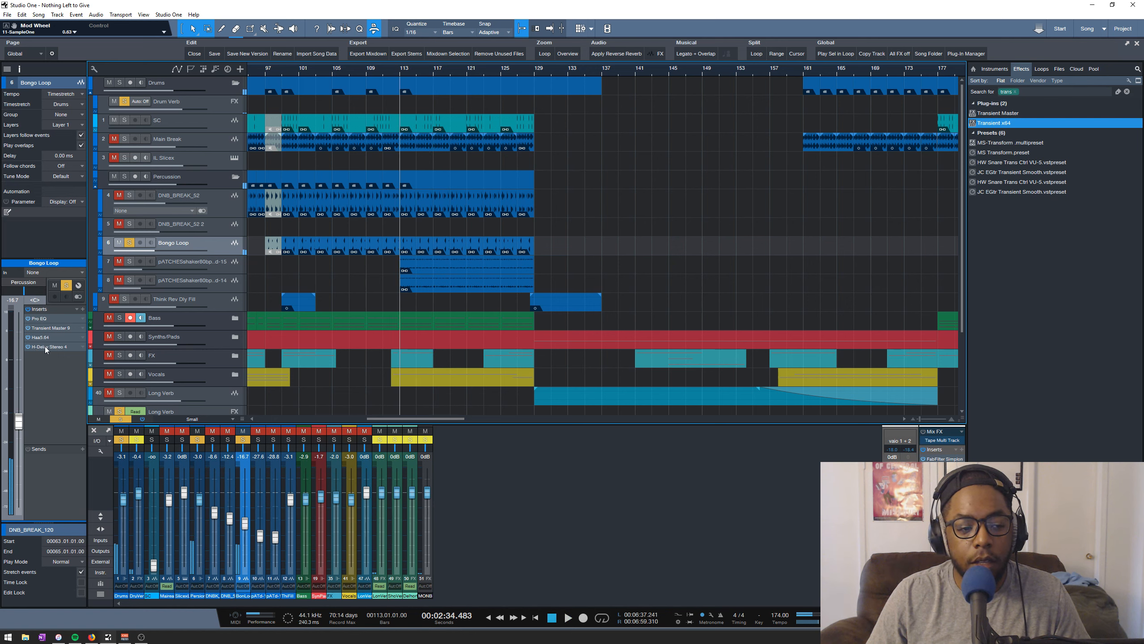
# - Solo only the pATCHESshaker track ending in d-15, select it to show its inserts and audition it from bar 113
pyautogui.click(129, 262)
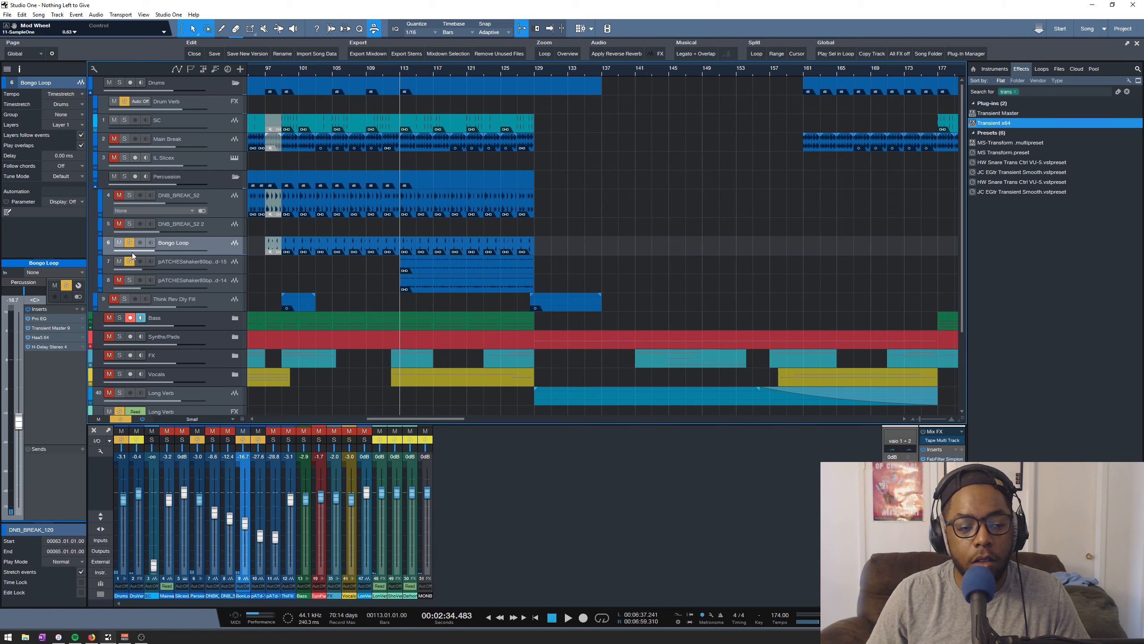
pyautogui.click(196, 260)
pyautogui.press('space')
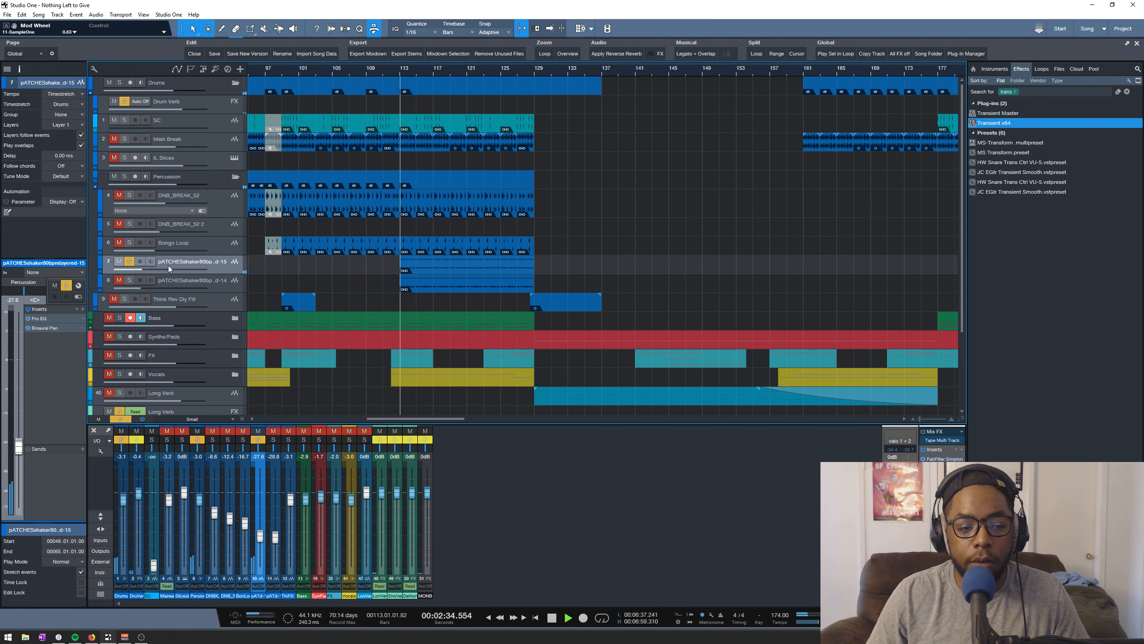
pyautogui.press('space')
# - Audition the shaker track ending in d-14 from bar 113, with and without the d-15 shaker, leaving both soloed
pyautogui.click(129, 280)
pyautogui.press('space')
pyautogui.click(129, 263)
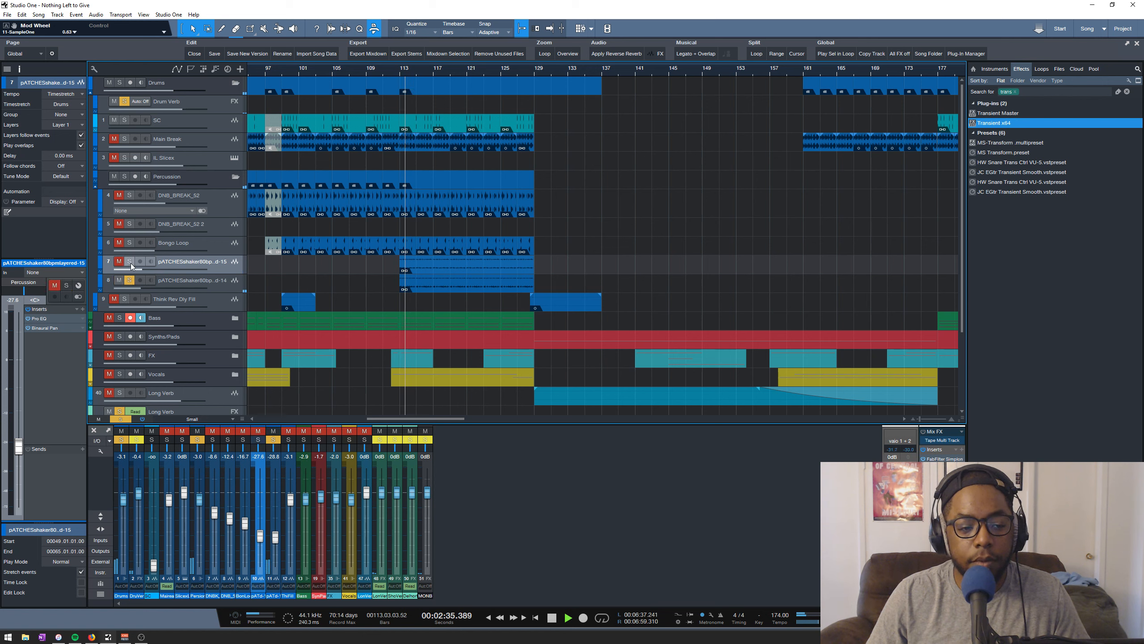
pyautogui.press('space')
pyautogui.click(130, 263)
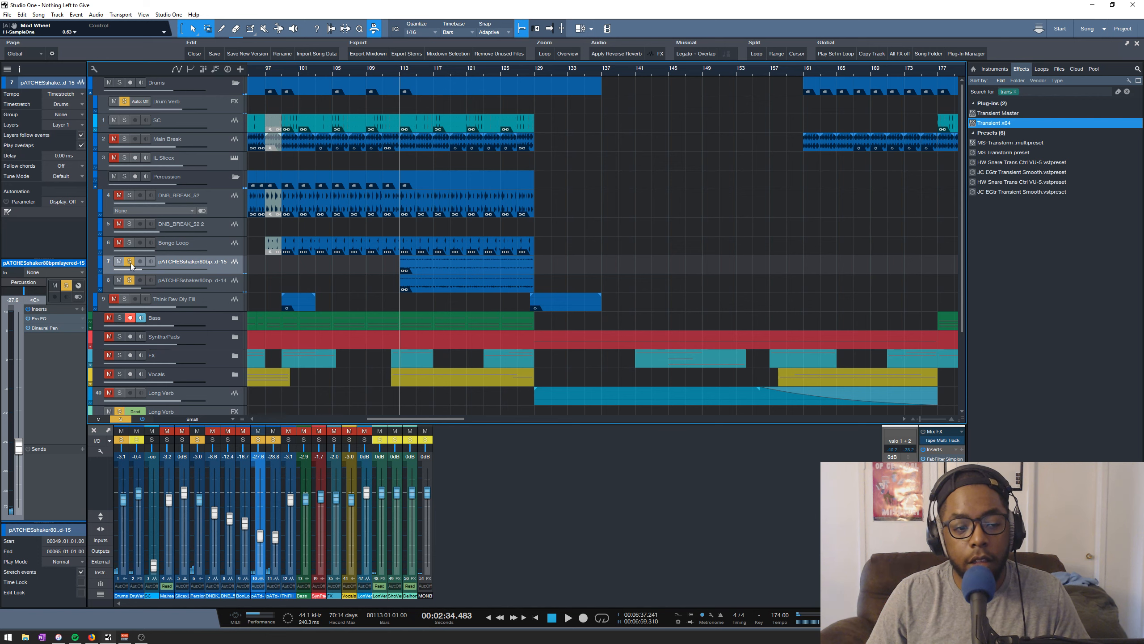
# - Clear the effects browser search and narrow the browser to give the arrangement more room
pyautogui.moveTo(217, 275); pyautogui.dragTo(217, 287)
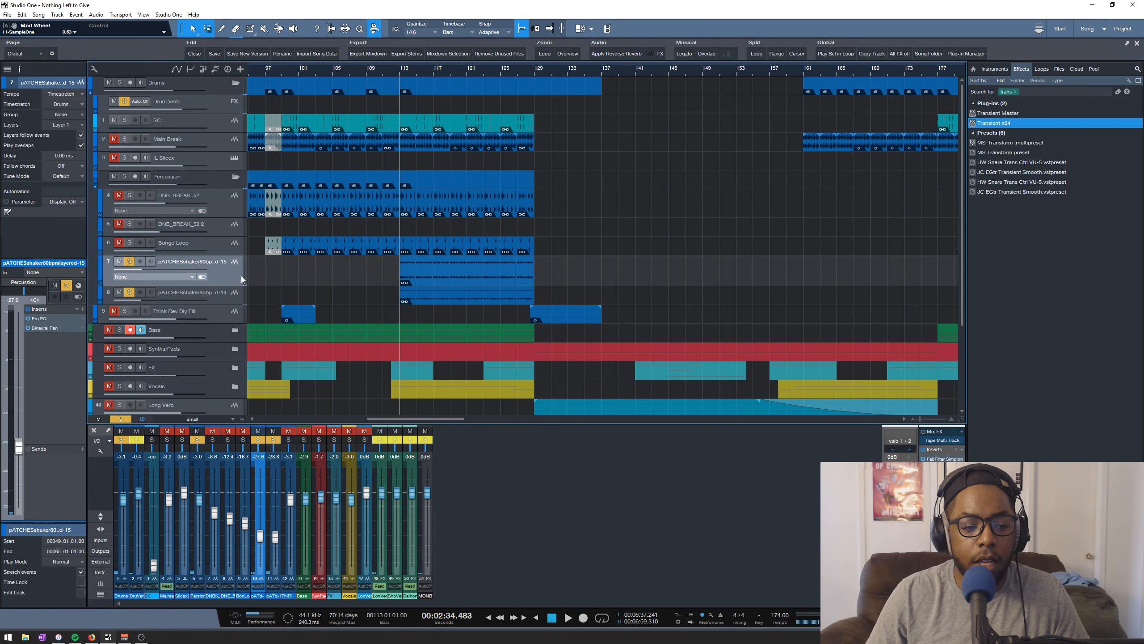
pyautogui.moveTo(214, 286); pyautogui.dragTo(216, 274)
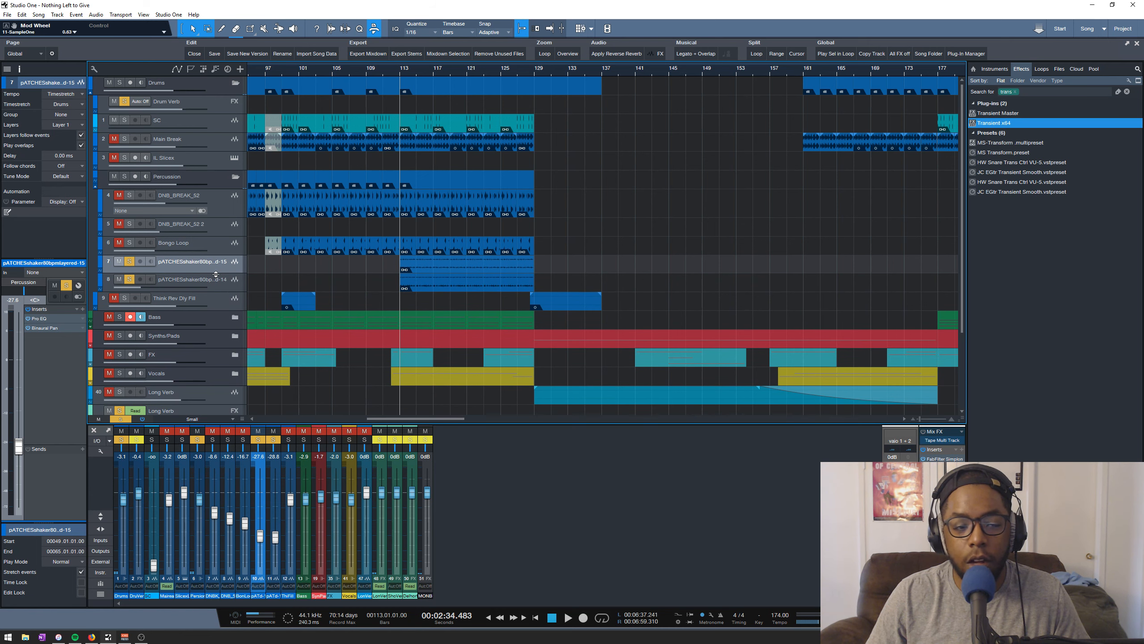
pyautogui.click(1016, 91)
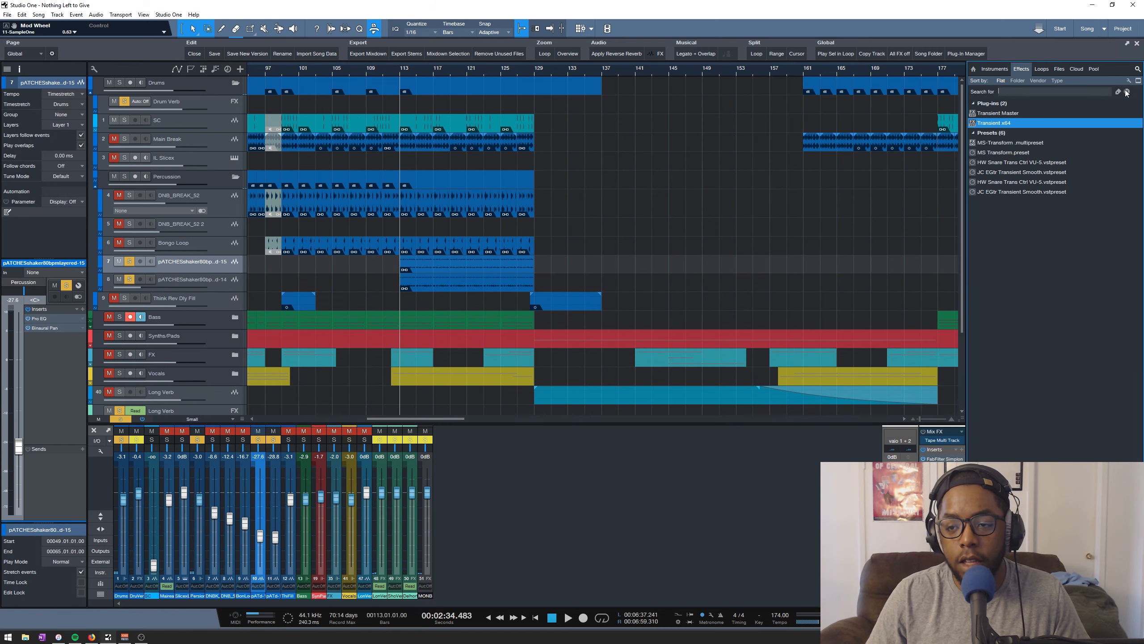
pyautogui.moveTo(967, 123); pyautogui.dragTo(985, 123)
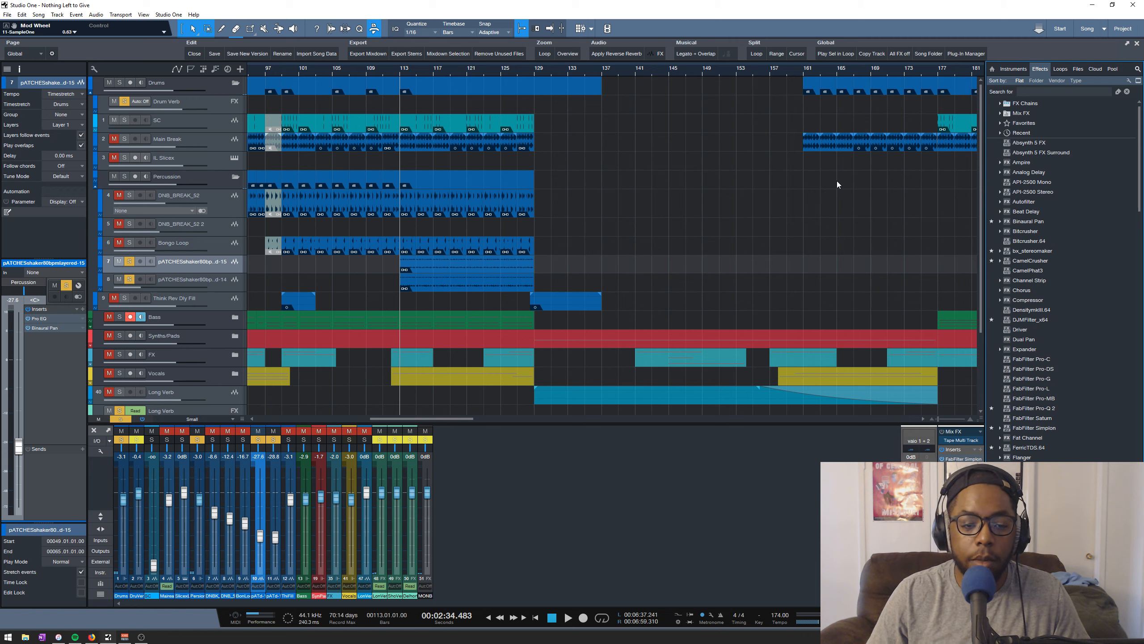
# - Solo the whole Drums folder and audition it from bar 113
pyautogui.click(120, 83)
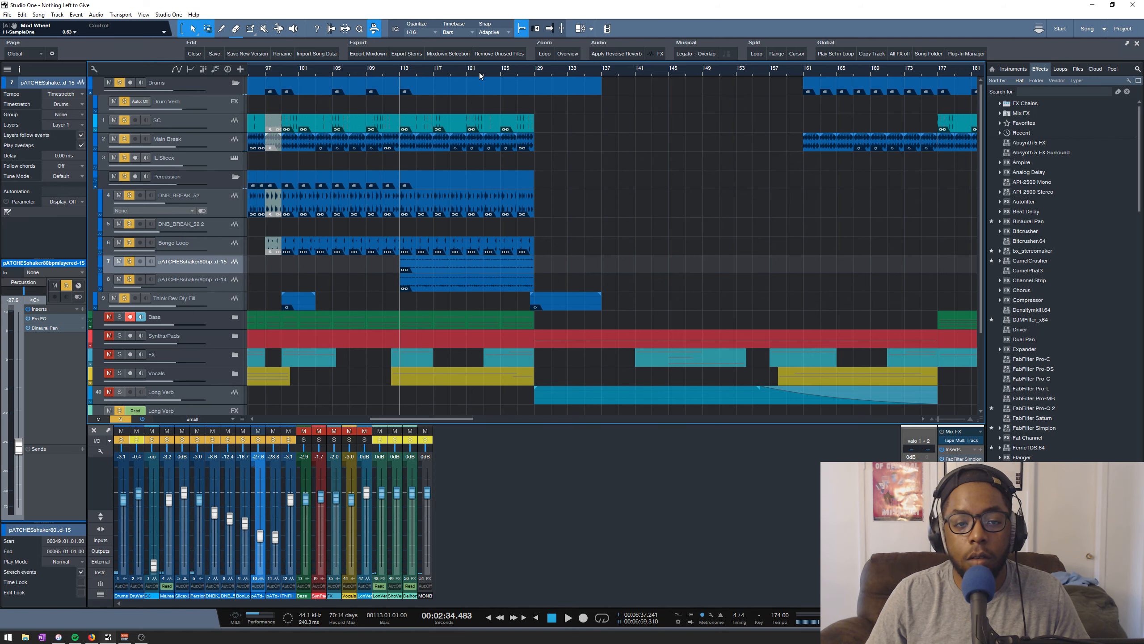
pyautogui.press('space')
pyautogui.hotkey('shift', 'z')
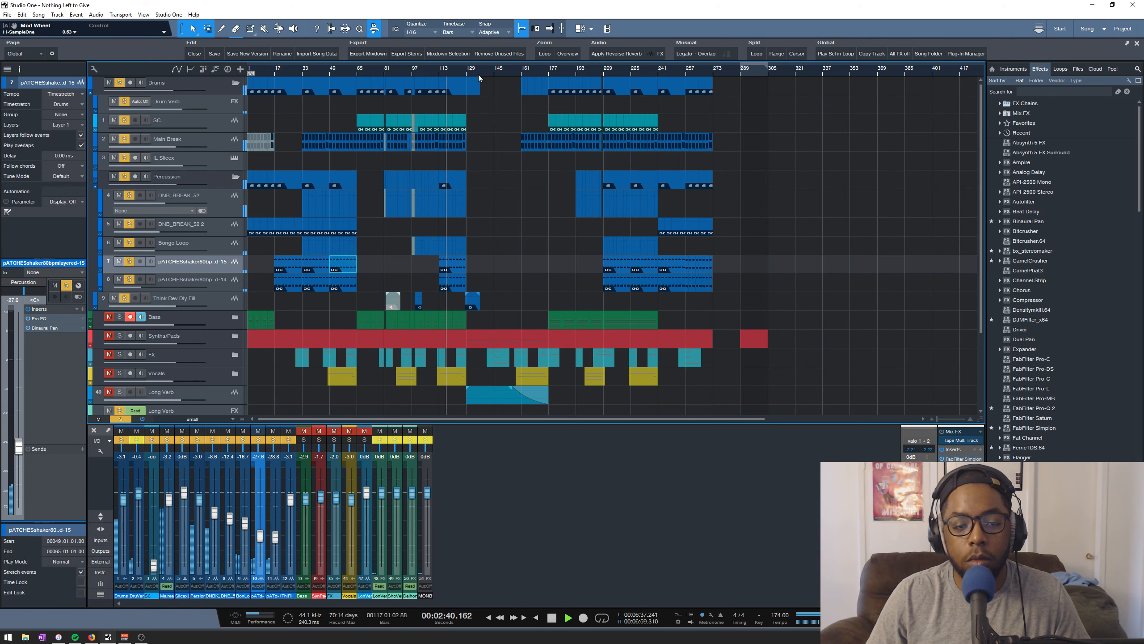
pyautogui.scroll(6, 467, 72)
pyautogui.press('space')
# - Solo only the Think Rev Dly Fill track, make it taller, audition it from bar 128 and release its solo
pyautogui.click(452, 70)
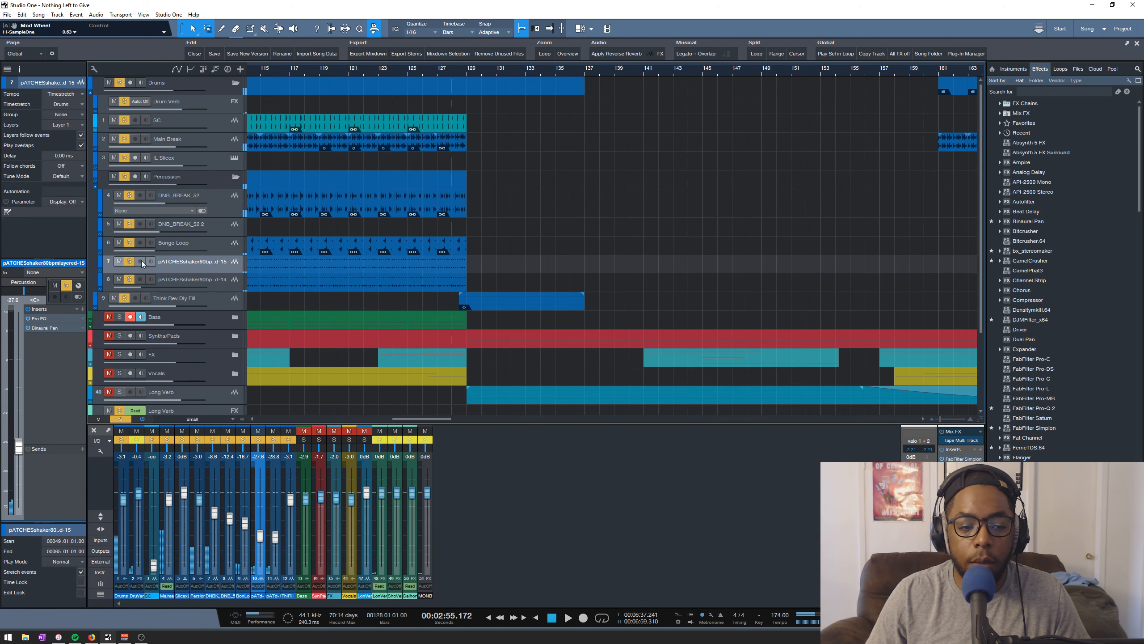
pyautogui.keyDown('alt'); pyautogui.click(124, 298); pyautogui.keyUp('alt')
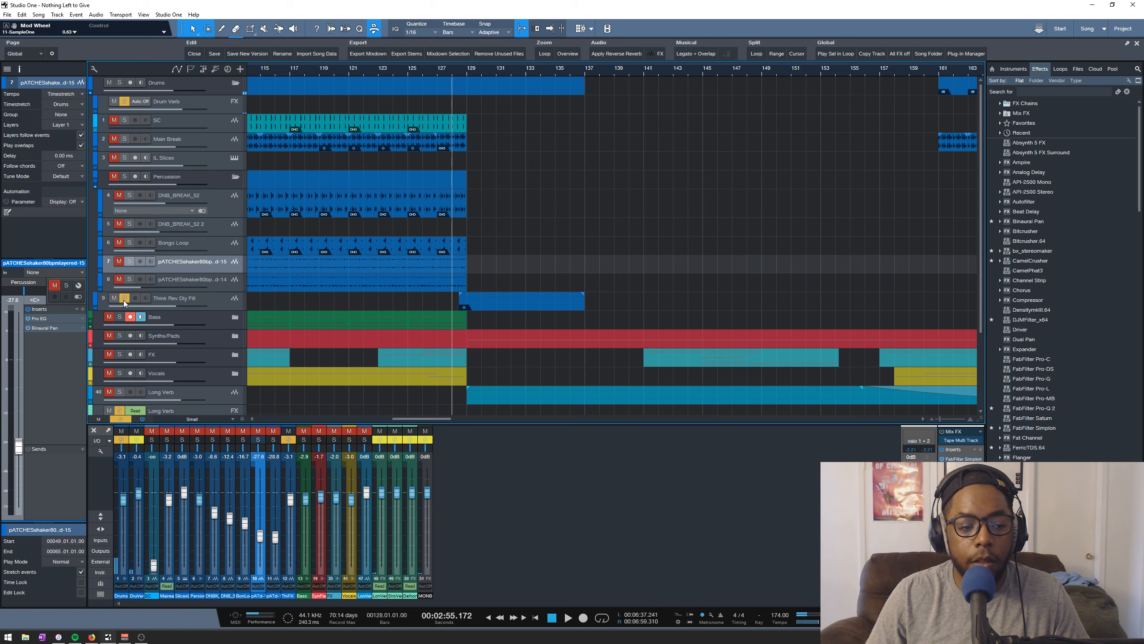
pyautogui.click(216, 313)
pyautogui.moveTo(218, 312); pyautogui.dragTo(218, 322)
pyautogui.press('space')
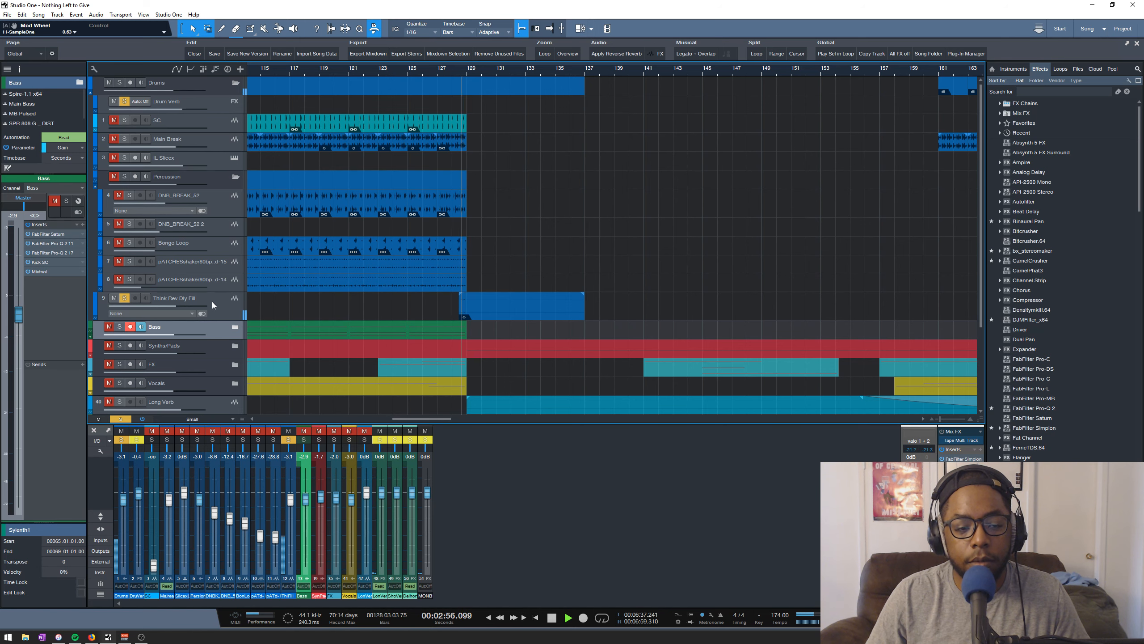
pyautogui.press('space')
pyautogui.click(126, 299)
# - Collapse the Drums folder and expand the Bass folder, setting the track height to Normal
pyautogui.scroll(-5, 456, 69)
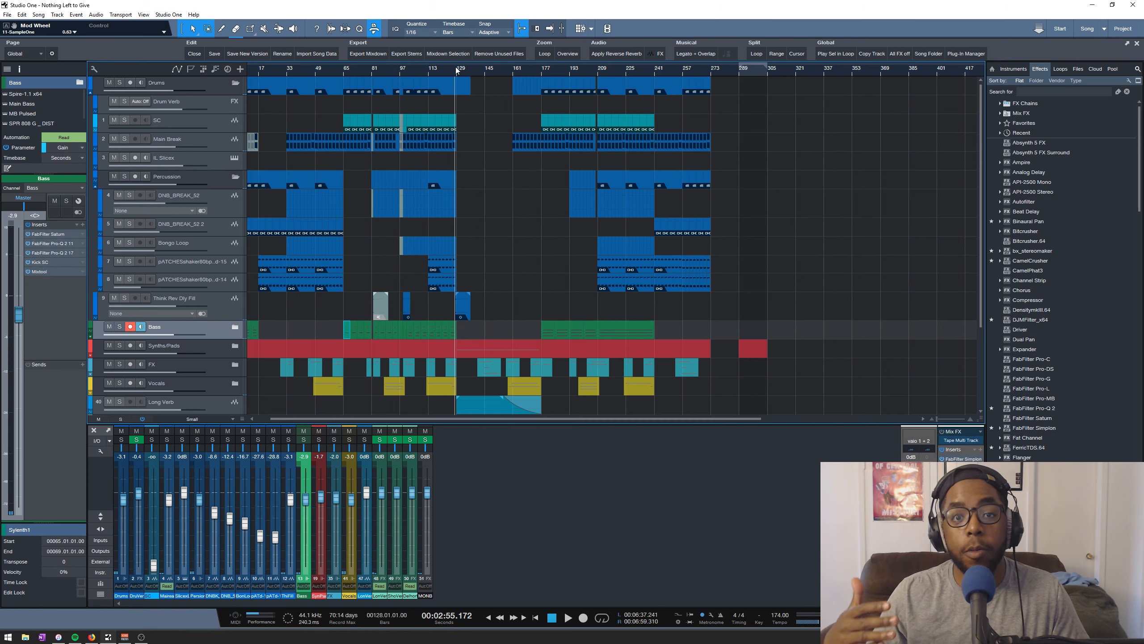
pyautogui.scroll(-2, 347, 257)
pyautogui.scroll(2, 324, 252)
pyautogui.click(234, 84)
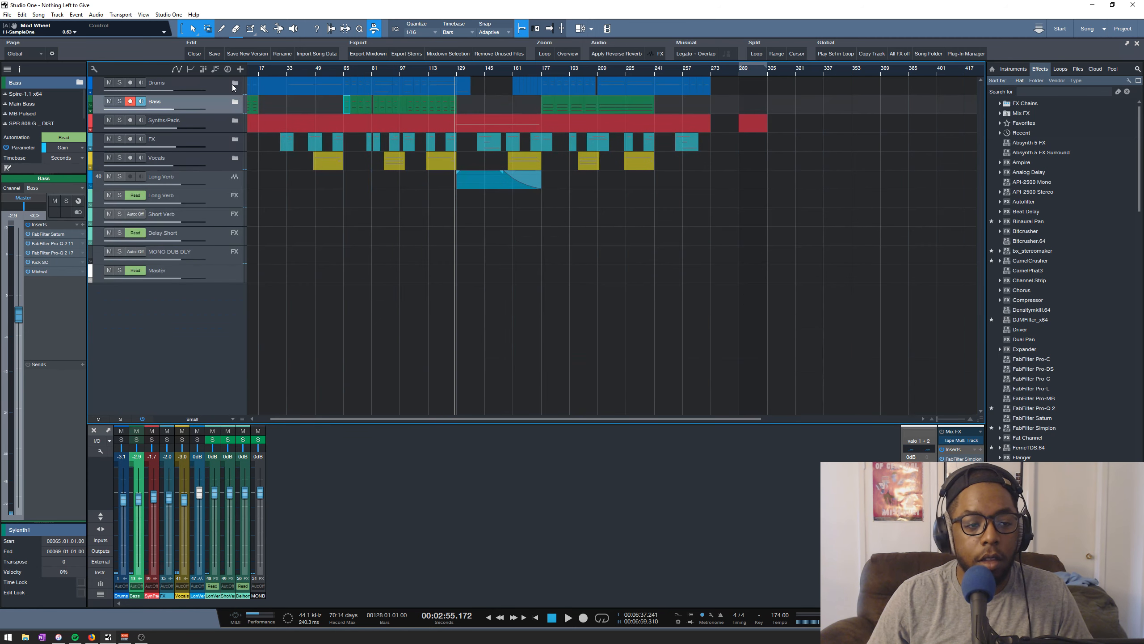
pyautogui.click(234, 103)
pyautogui.scroll(2, 345, 132)
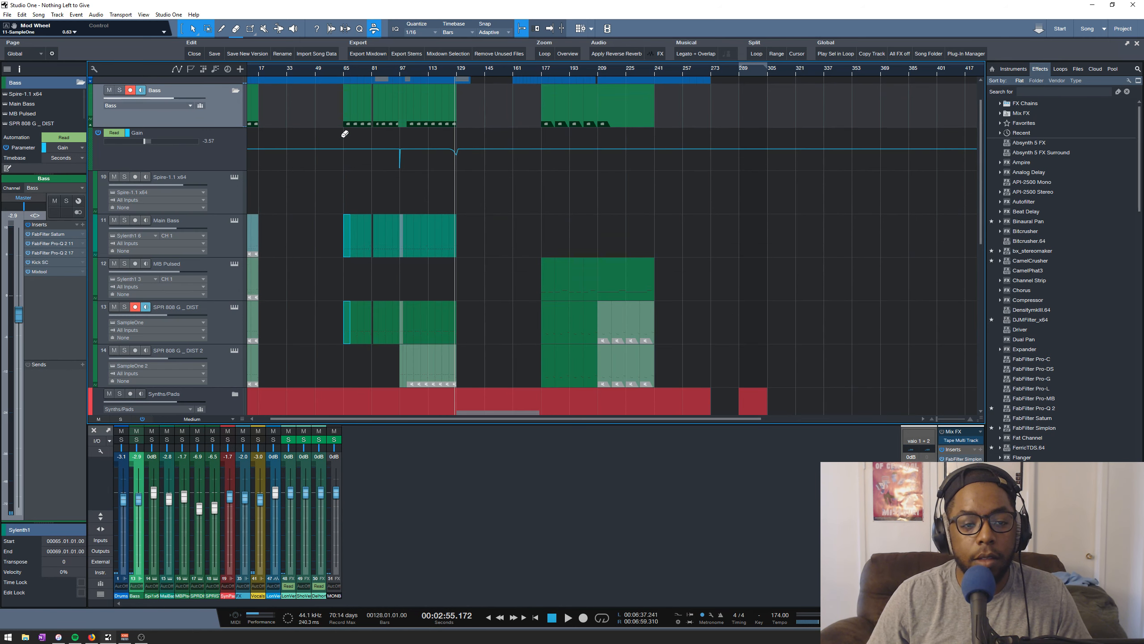
pyautogui.scroll(-1, 345, 132)
# - Solo the Bass folder, clear the event selection and audition the folder from bar 65
pyautogui.click(341, 68)
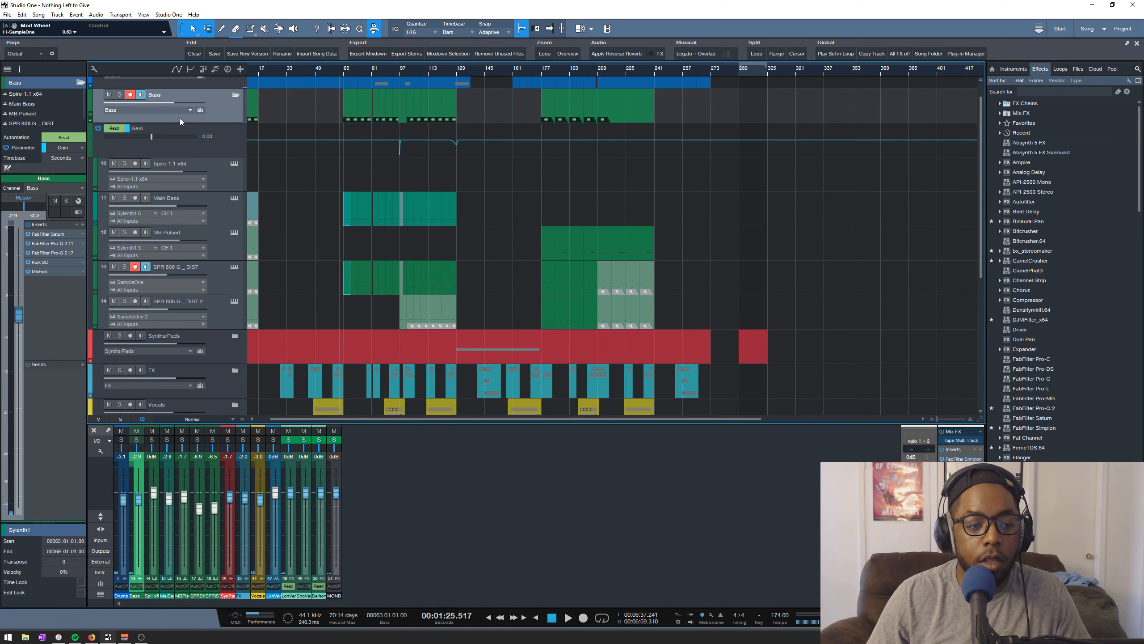
pyautogui.click(119, 94)
pyautogui.scroll(5, 345, 67)
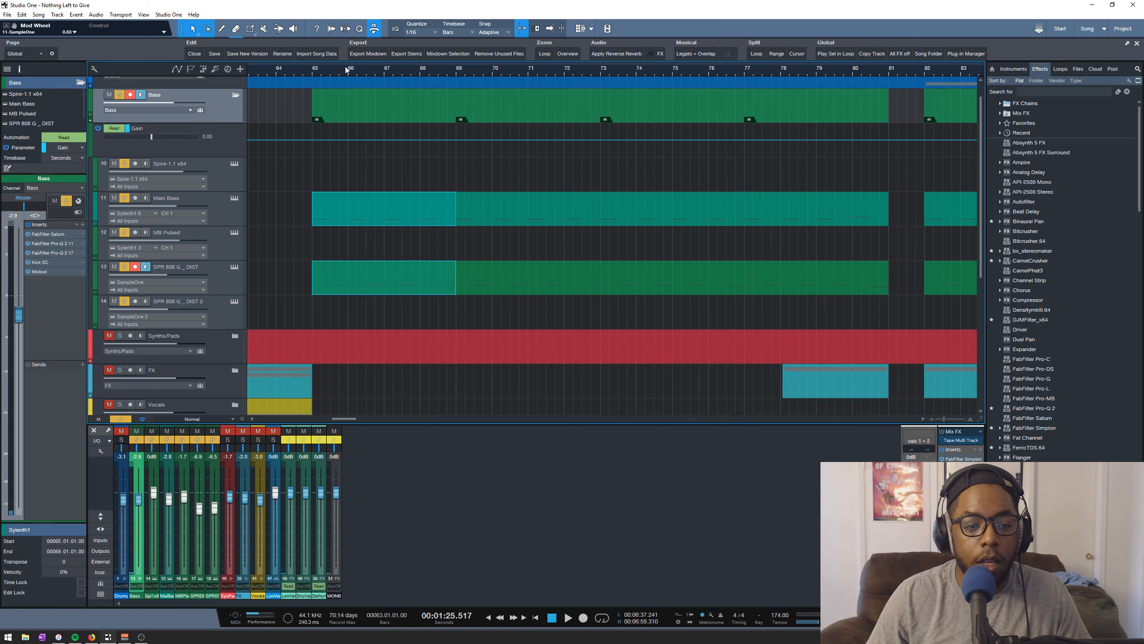
pyautogui.click(309, 69)
pyautogui.click(279, 257)
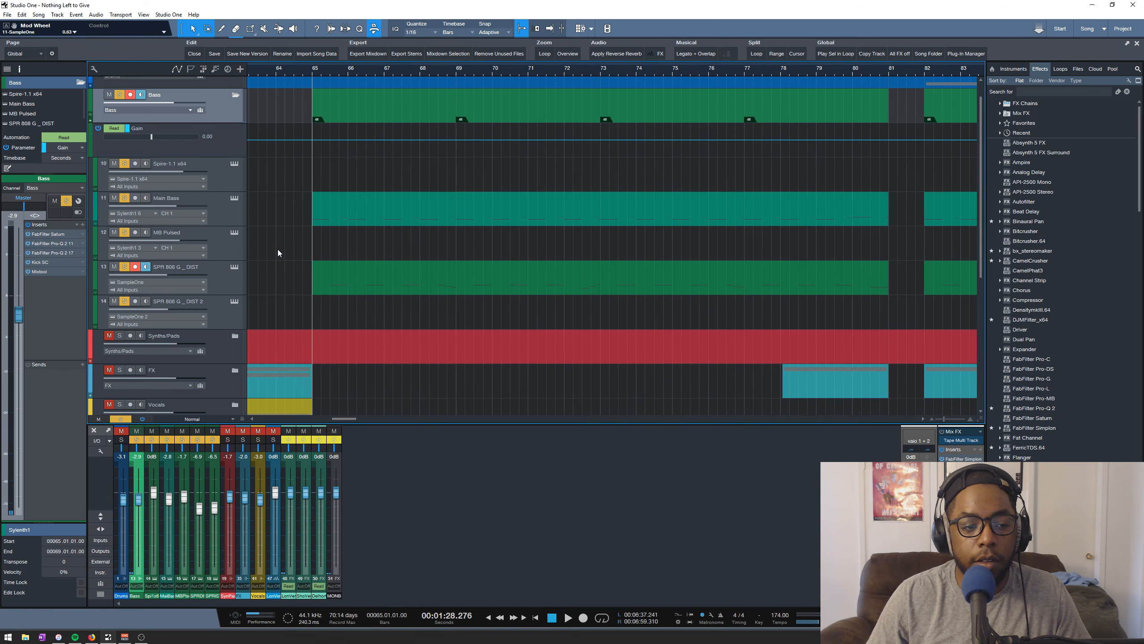
pyautogui.press('space')
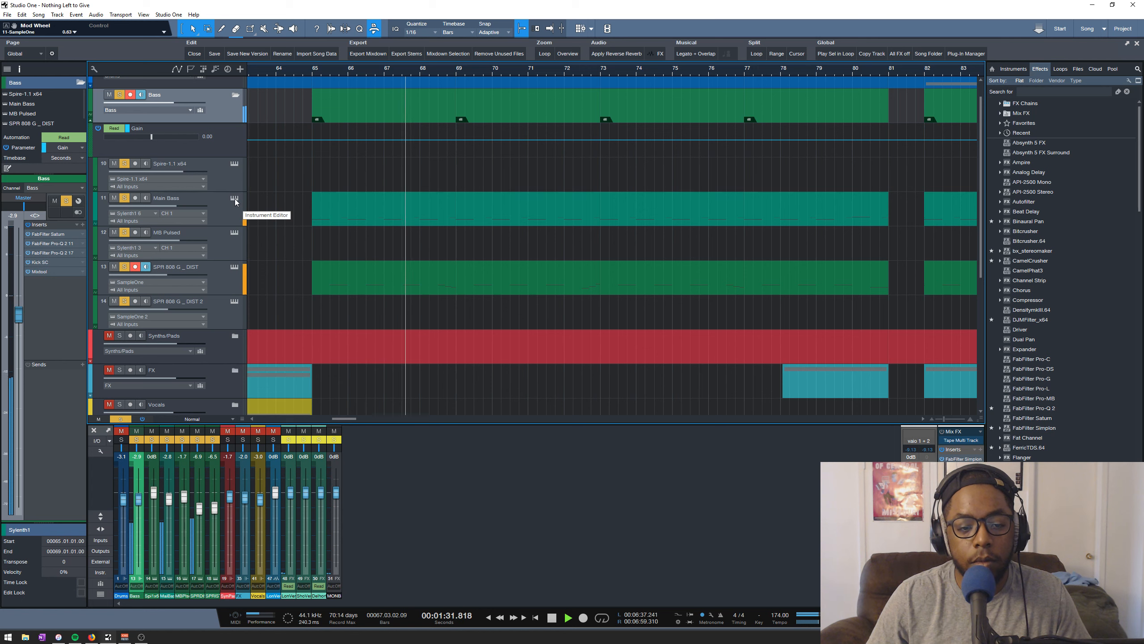
pyautogui.press('space')
# - Solo only the Main Bass track and audition it from bar 65
pyautogui.keyDown('alt'); pyautogui.click(124, 199); pyautogui.keyUp('alt')
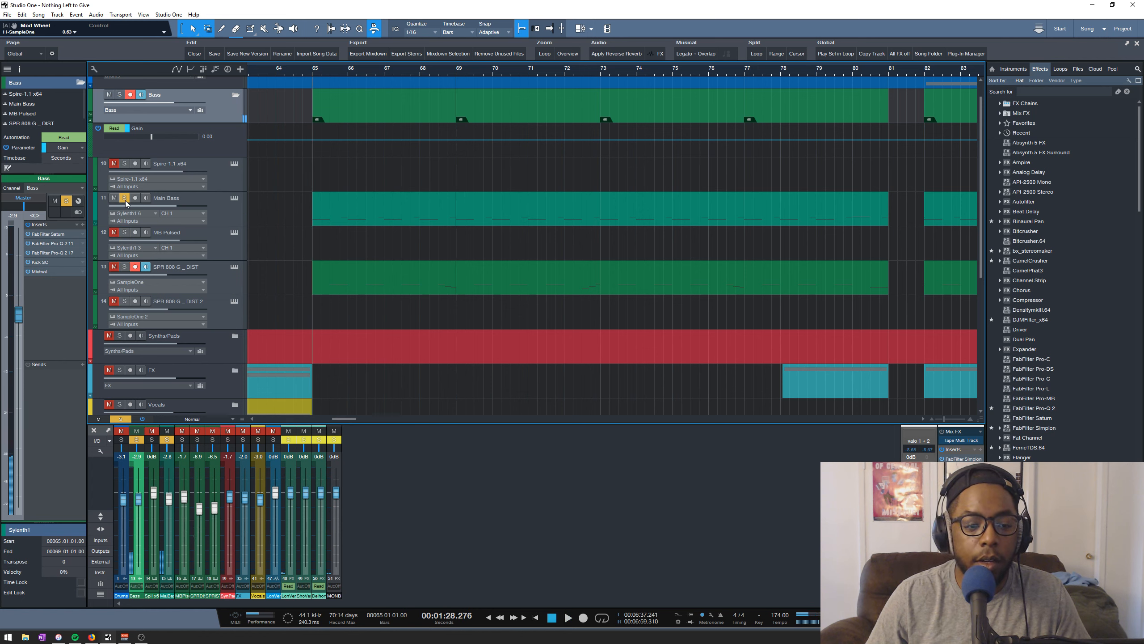
pyautogui.press('space')
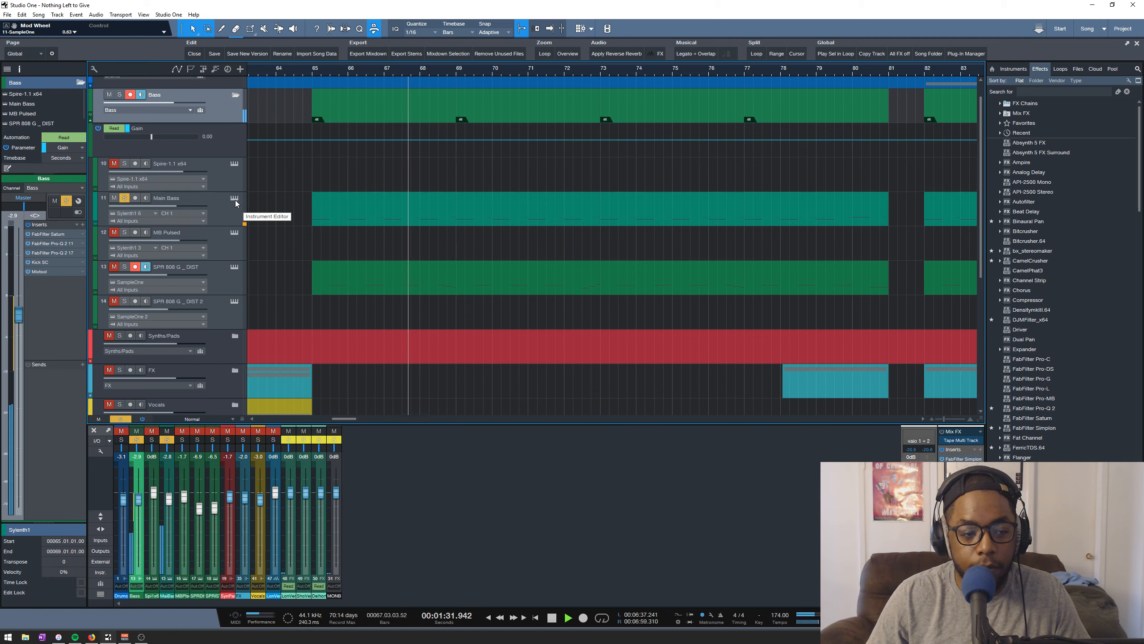
pyautogui.press('space')
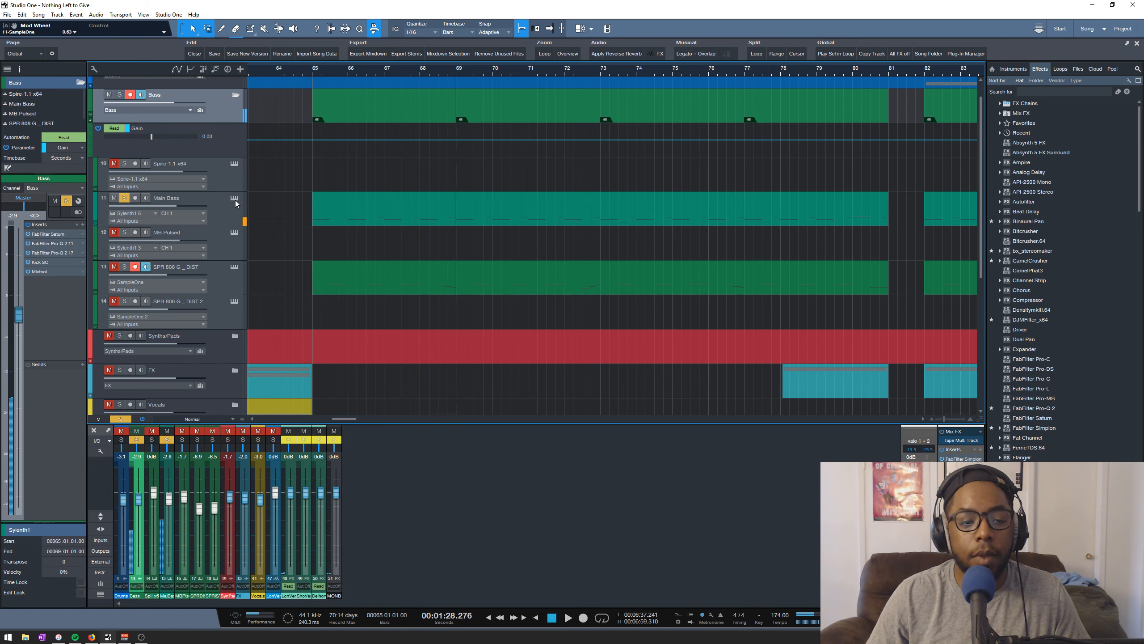
# - Inspect the distortion settings in Main Bass's Sylenth1 instrument, close its editor and replay the track from bar 65
pyautogui.click(235, 200)
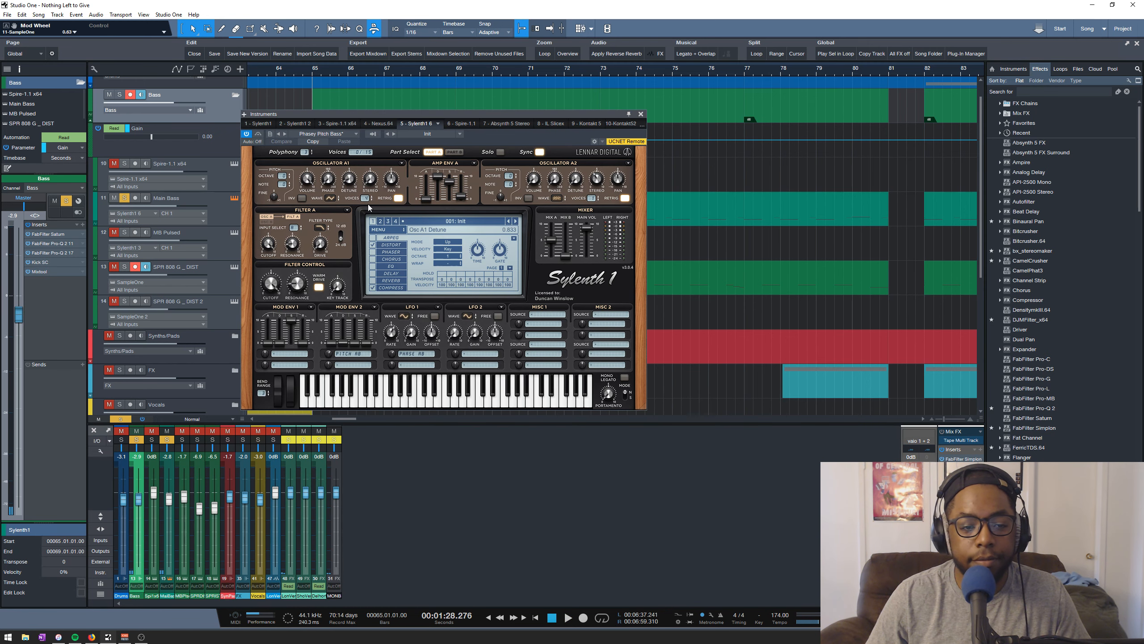
pyautogui.click(396, 245)
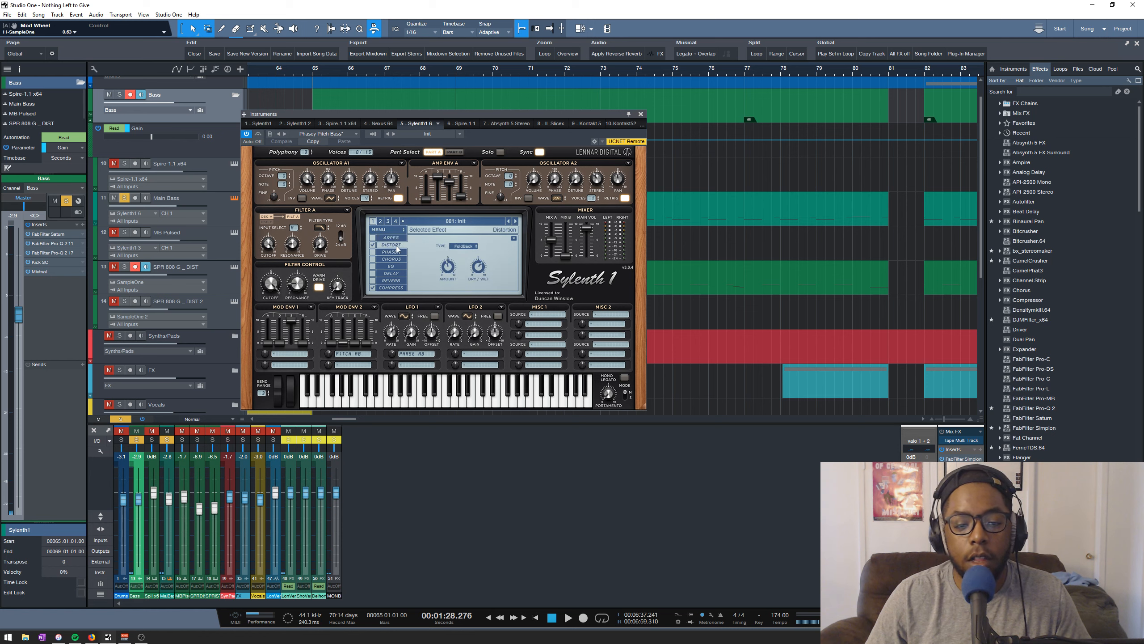
pyautogui.click(641, 115)
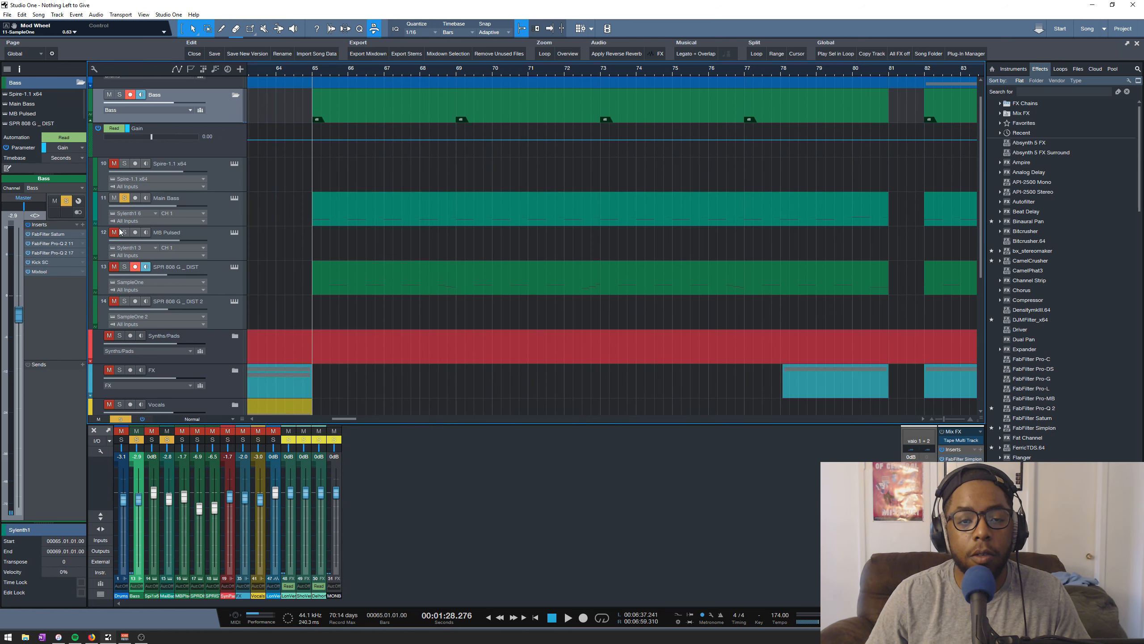
pyautogui.press('space')
pyautogui.press('space')
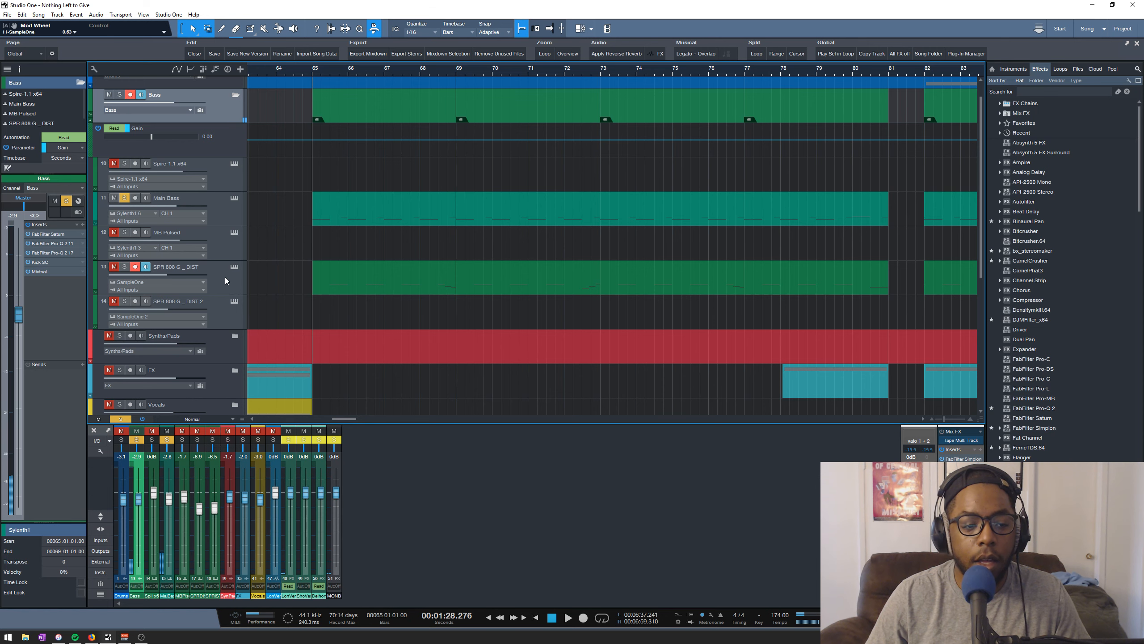
# - Select the SPR 808 G _ DIST track, solo it in place of Main Bass and audition it from bar 65
pyautogui.click(135, 272)
pyautogui.click(124, 267)
pyautogui.click(125, 198)
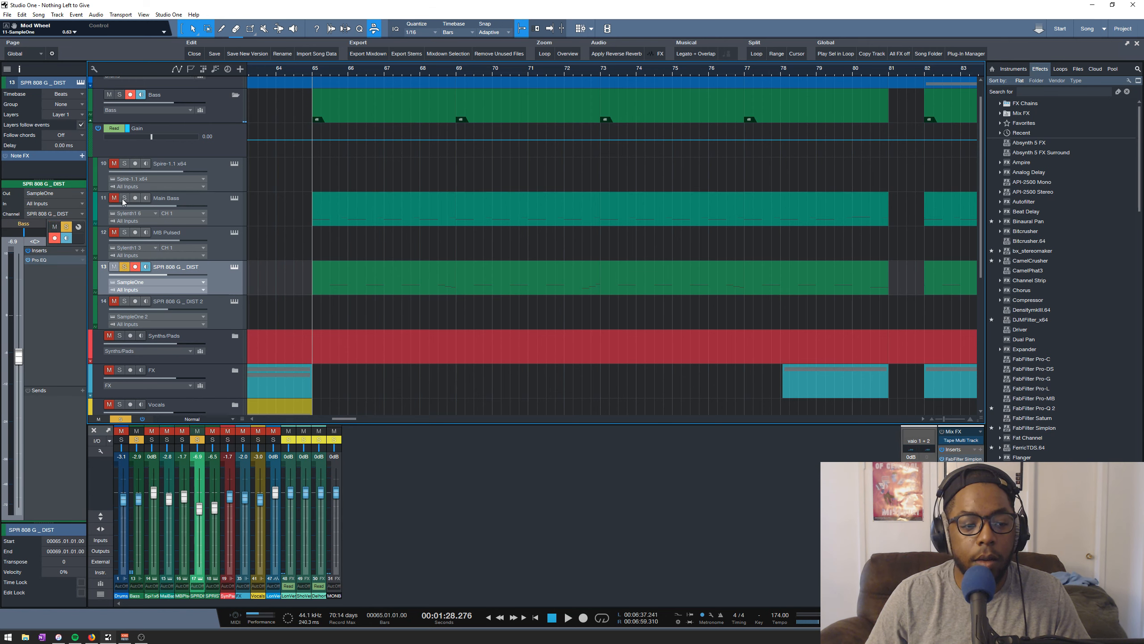
pyautogui.press('space')
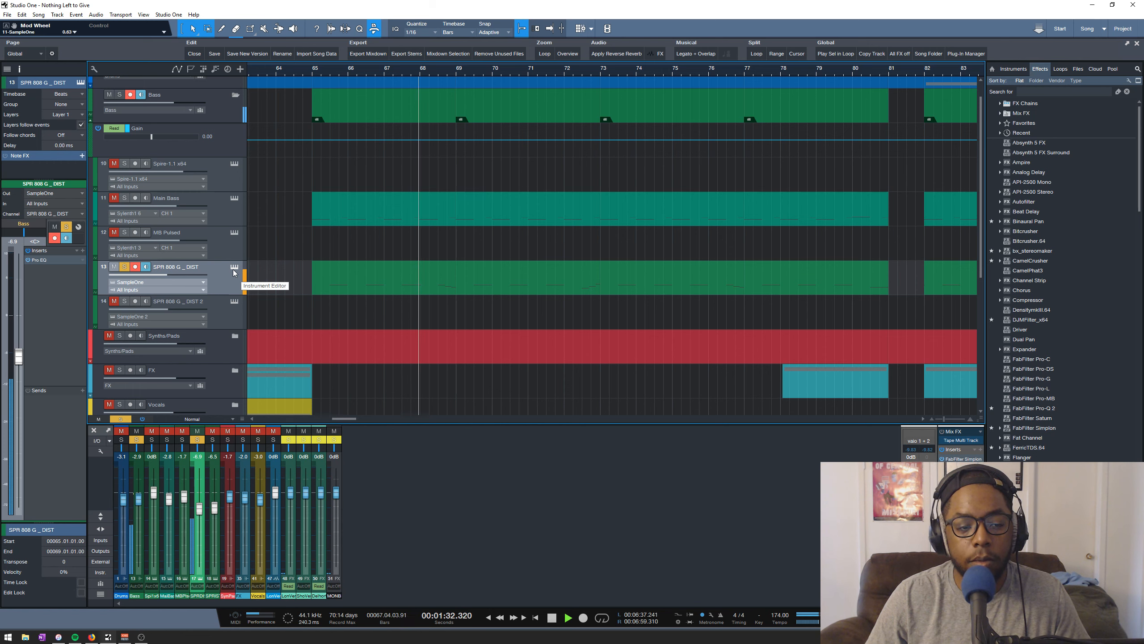
# - Stop playback and inspect the Pro EQ insert and SampleOne instrument of the SPR 808 G _ DIST track, closing each window
pyautogui.press('space')
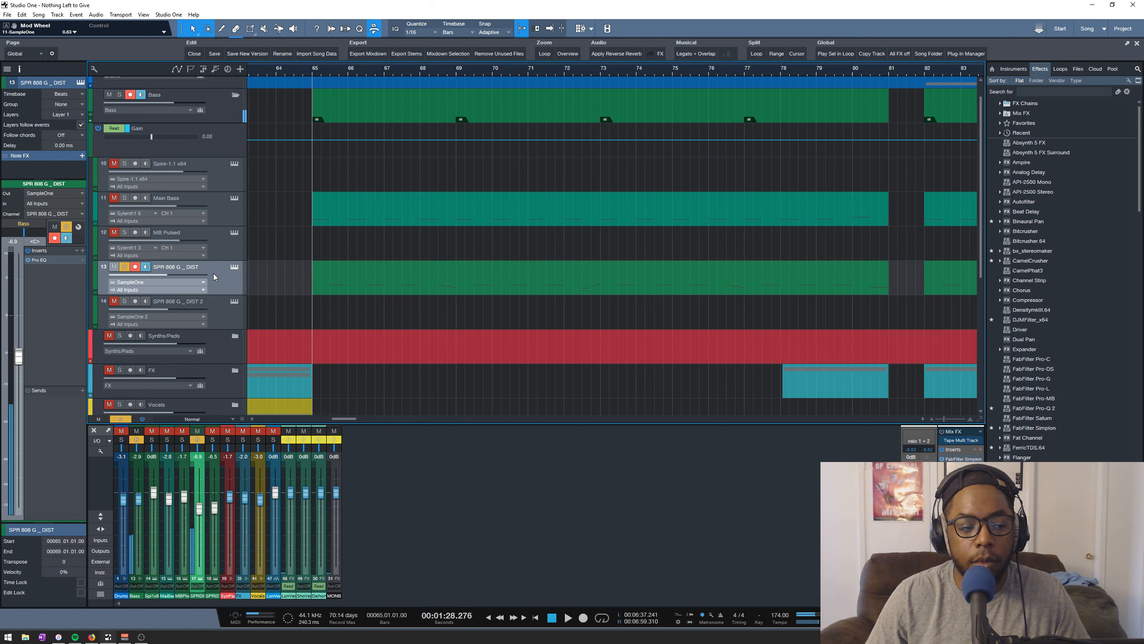
pyautogui.click(54, 259)
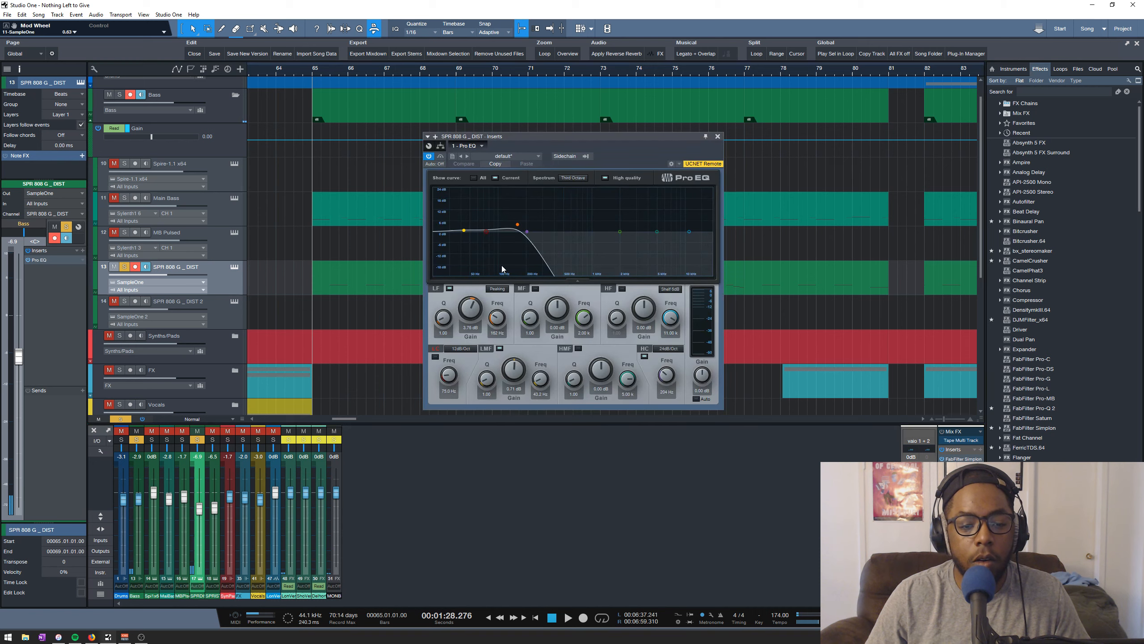
pyautogui.click(717, 136)
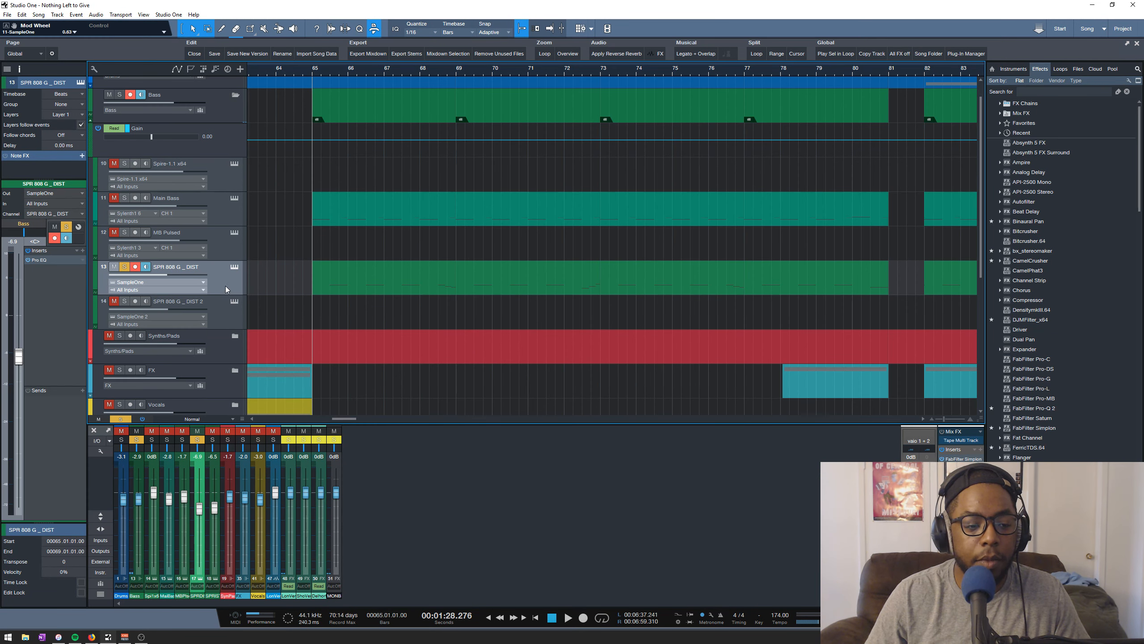
pyautogui.click(235, 267)
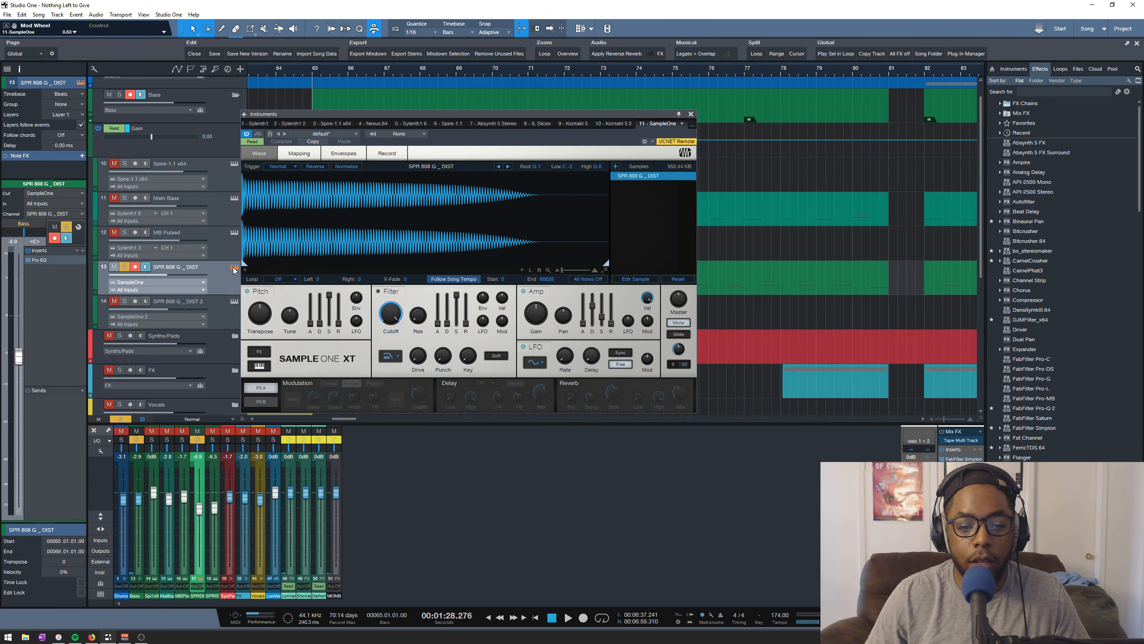
pyautogui.click(234, 268)
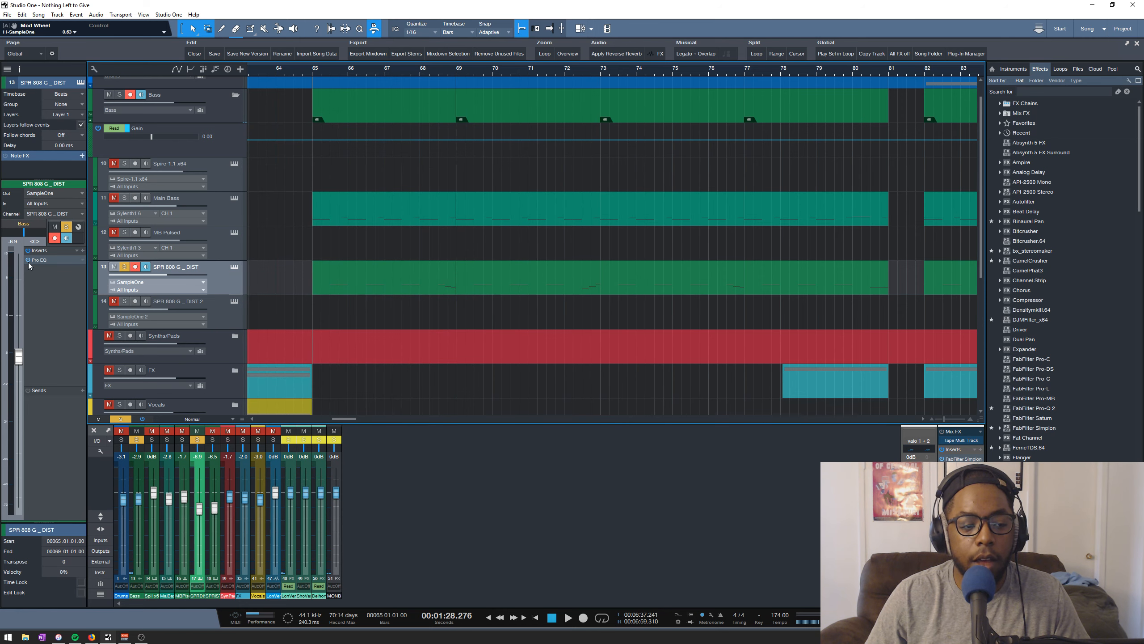
# - Audition the SPR 808 G _ DIST track from bar 65 while toggling its Pro EQ for comparison
pyautogui.press('space')
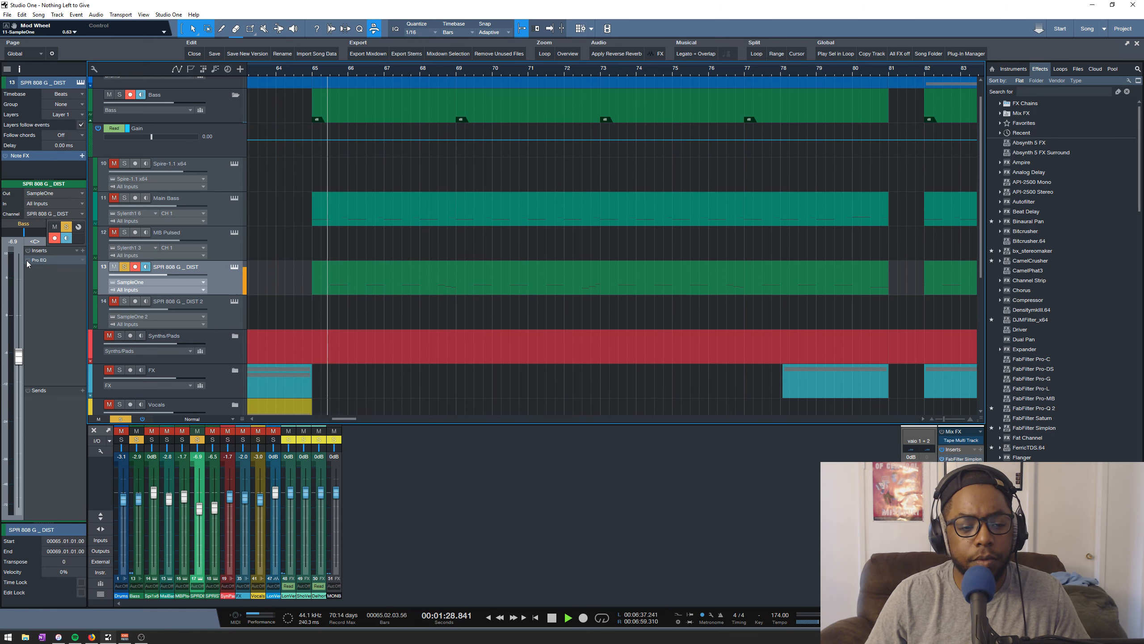
pyautogui.click(27, 260)
pyautogui.press('space')
pyautogui.press('space')
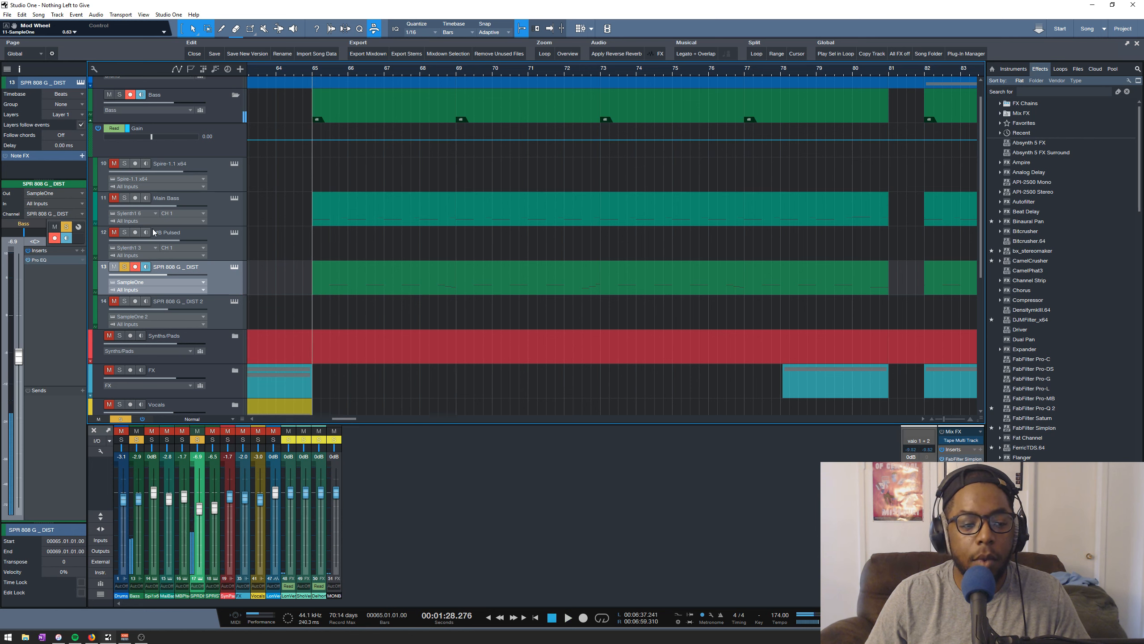
# - Solo the entire Bass folder and bring its section from bar 177 into view
pyautogui.click(119, 94)
pyautogui.scroll(-3, 355, 69)
pyautogui.scroll(-4, 354, 68)
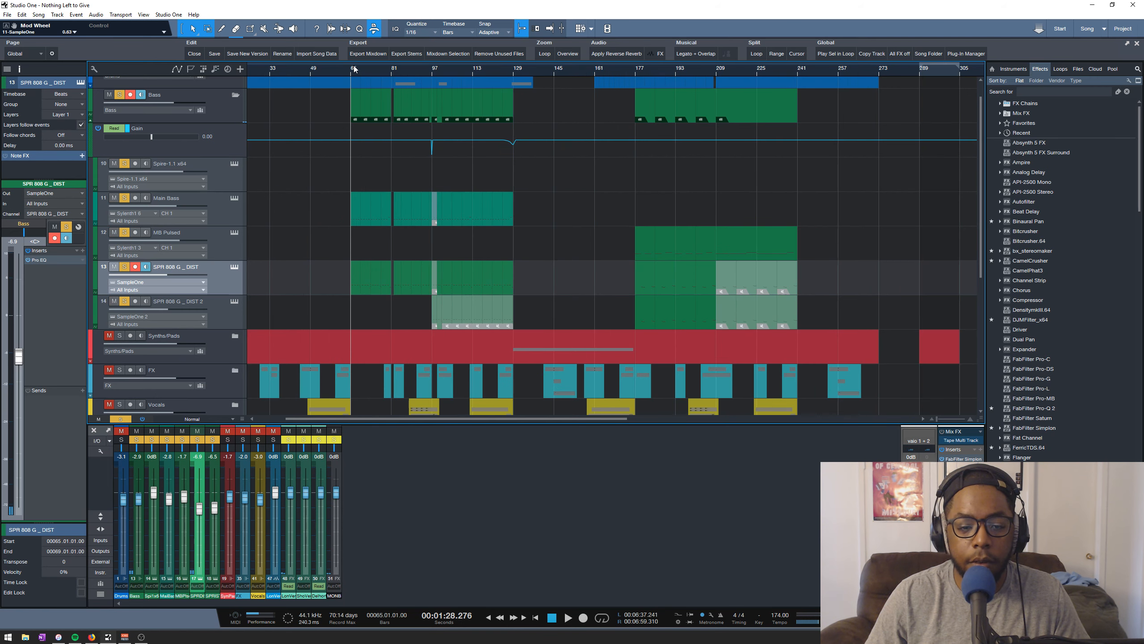
pyautogui.scroll(6, 716, 68)
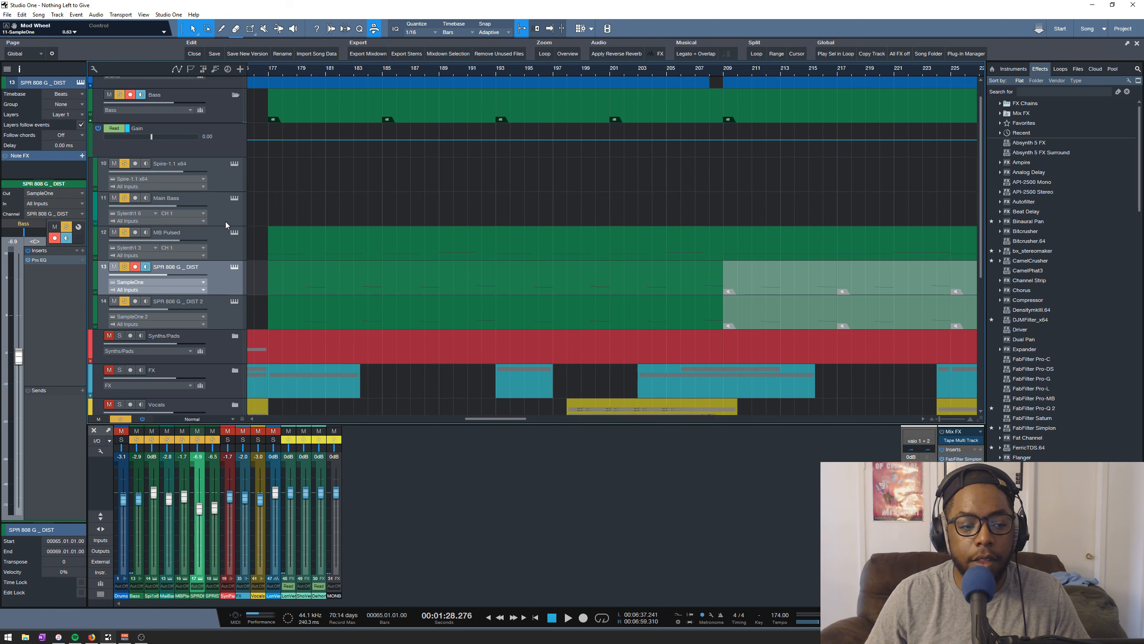
# - Select the MB Pulsed track, inspect its Sylenth1 instrument and close the editor
pyautogui.click(224, 206)
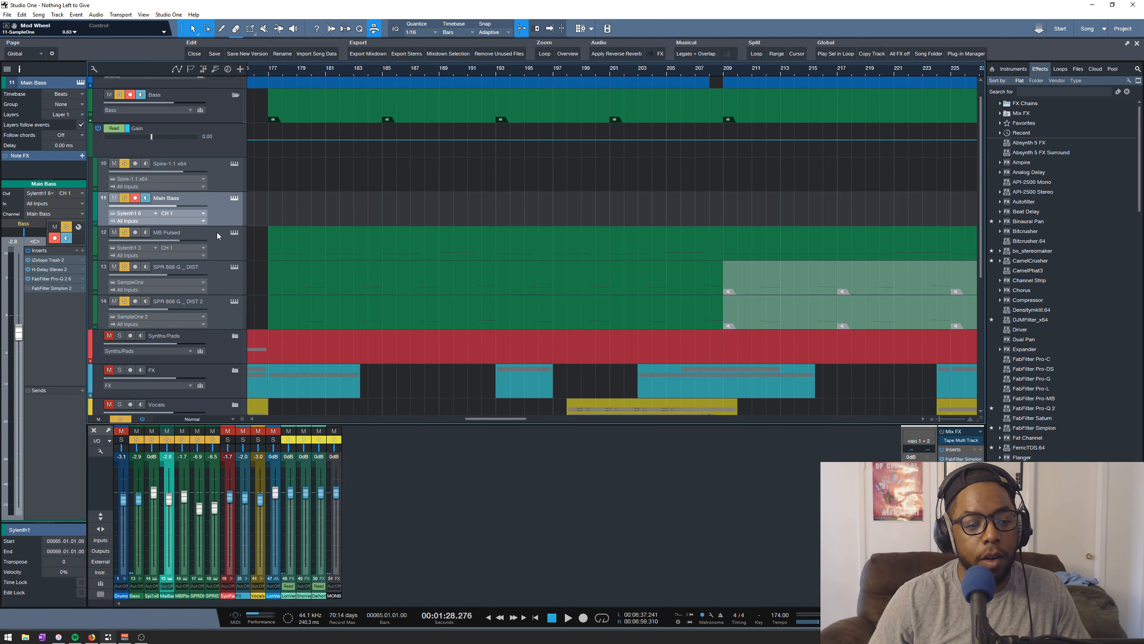
pyautogui.click(214, 243)
pyautogui.click(234, 233)
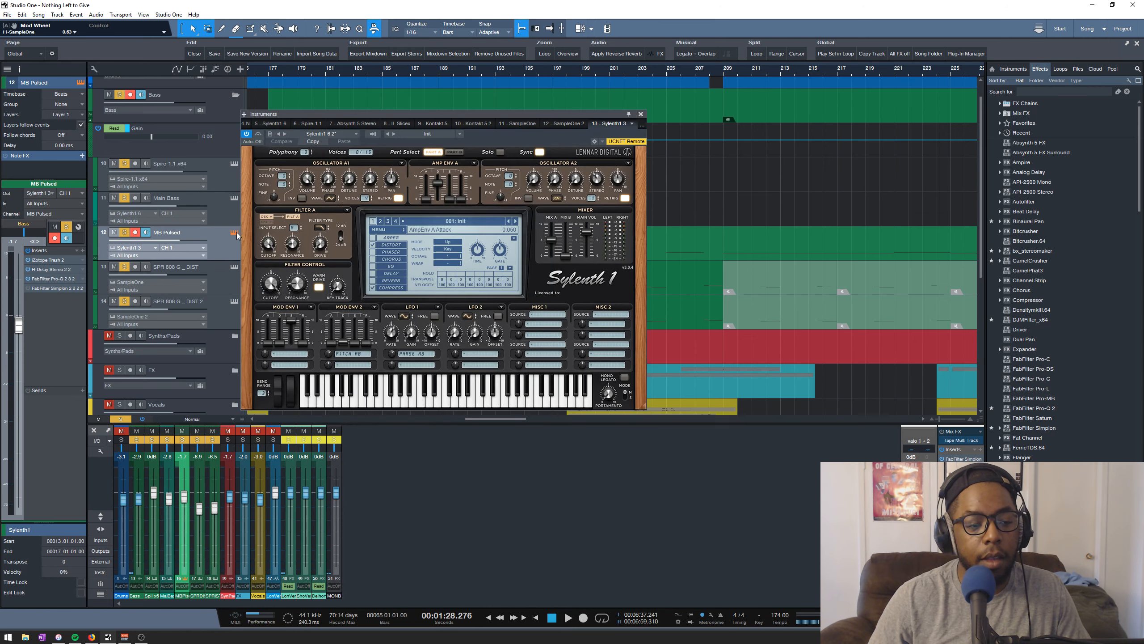
pyautogui.click(640, 114)
# - Place the playback cursor at bar 177 and audition the soloed Bass folder from there
pyautogui.click(267, 71)
pyautogui.press('space')
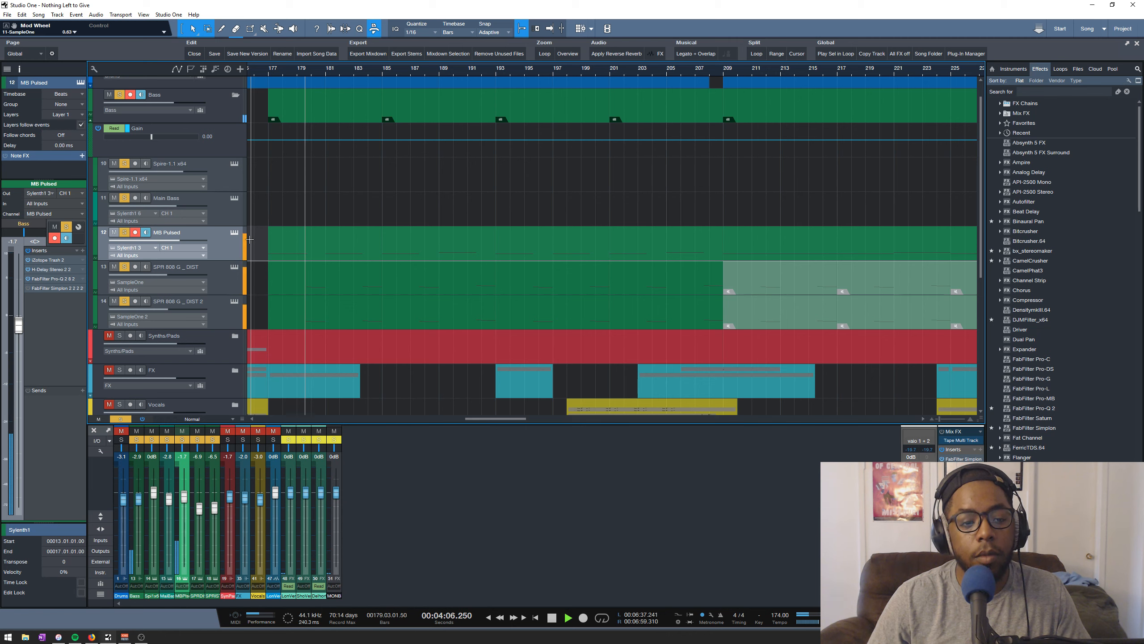
pyautogui.press('space')
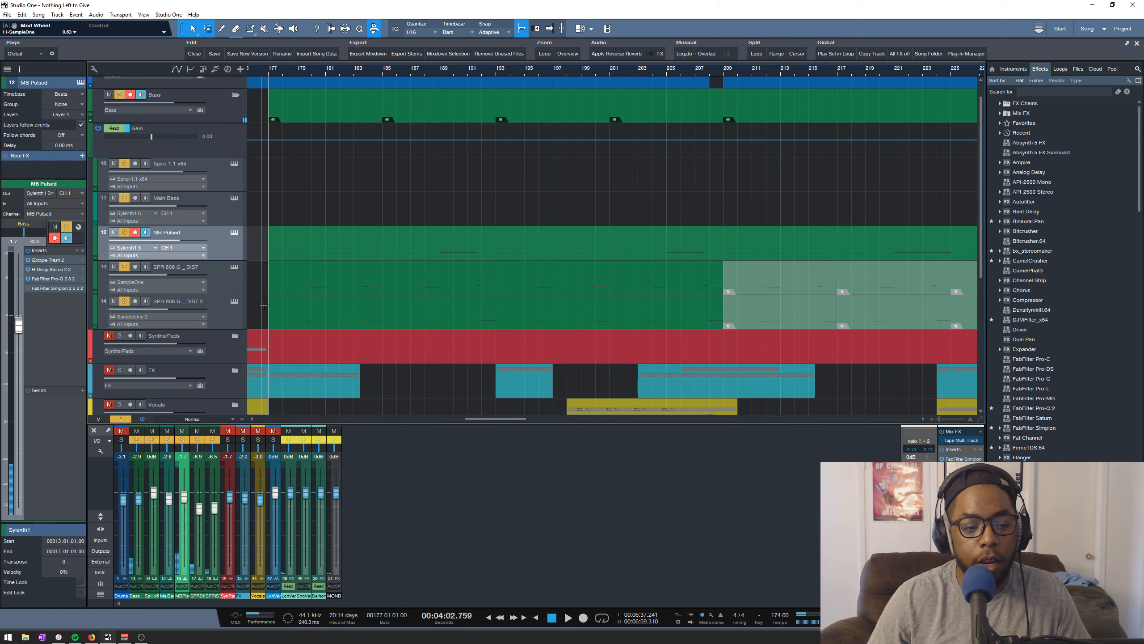
# - Select the SPR 808 G _ DIST 2 track to examine its inserts, sends and placement in the arrangement
pyautogui.click(230, 315)
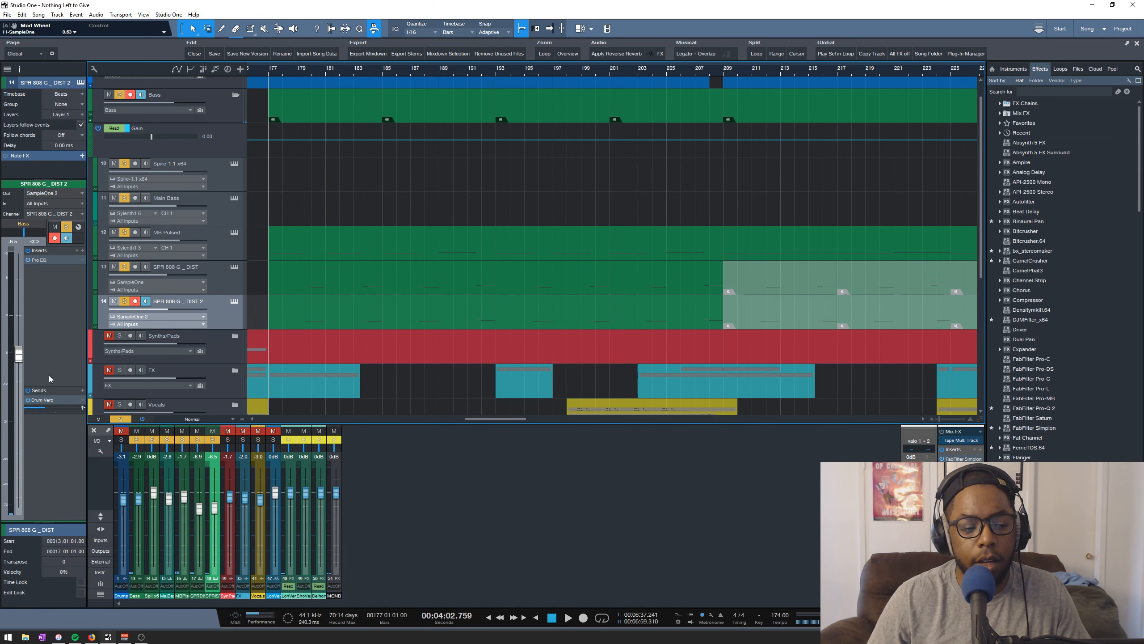
pyautogui.scroll(1, 270, 203)
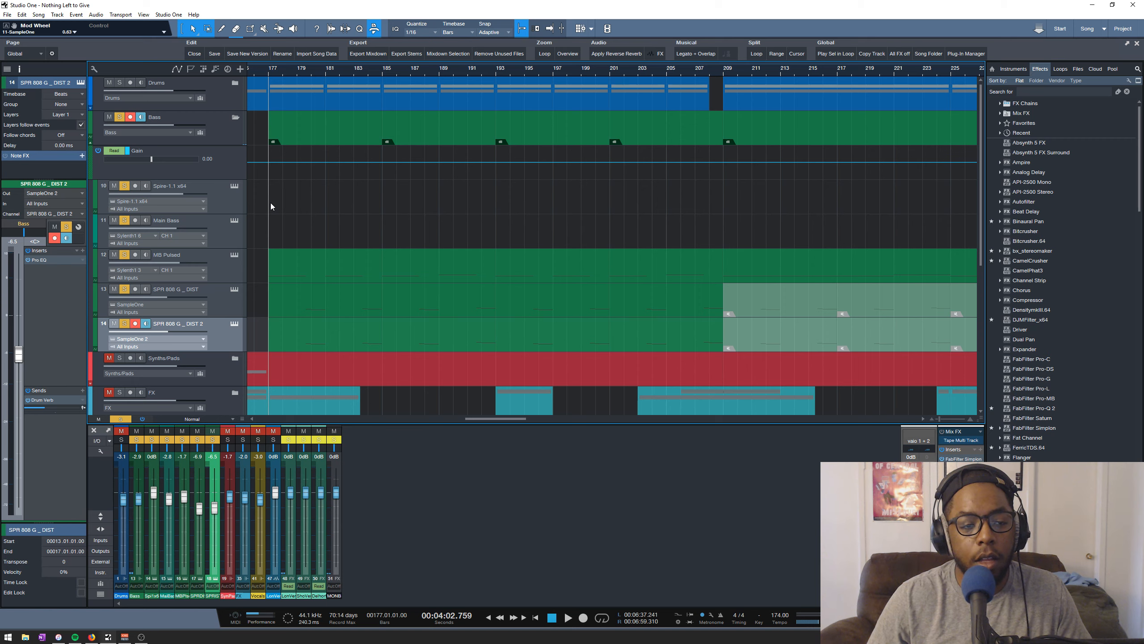
pyautogui.scroll(-4, 270, 202)
pyautogui.scroll(-4, 345, 74)
pyautogui.scroll(4, 279, 144)
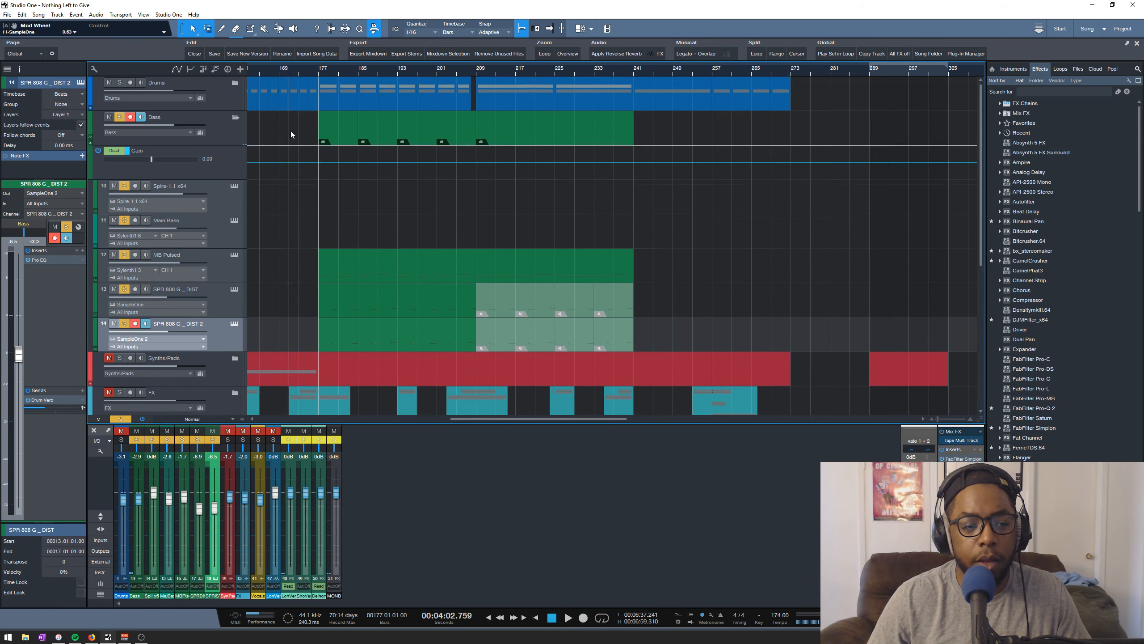
# - Expand the Drums folder, unmute and solo the shaker loop on track 8, and audition it with the bass from bar 177
pyautogui.press('space')
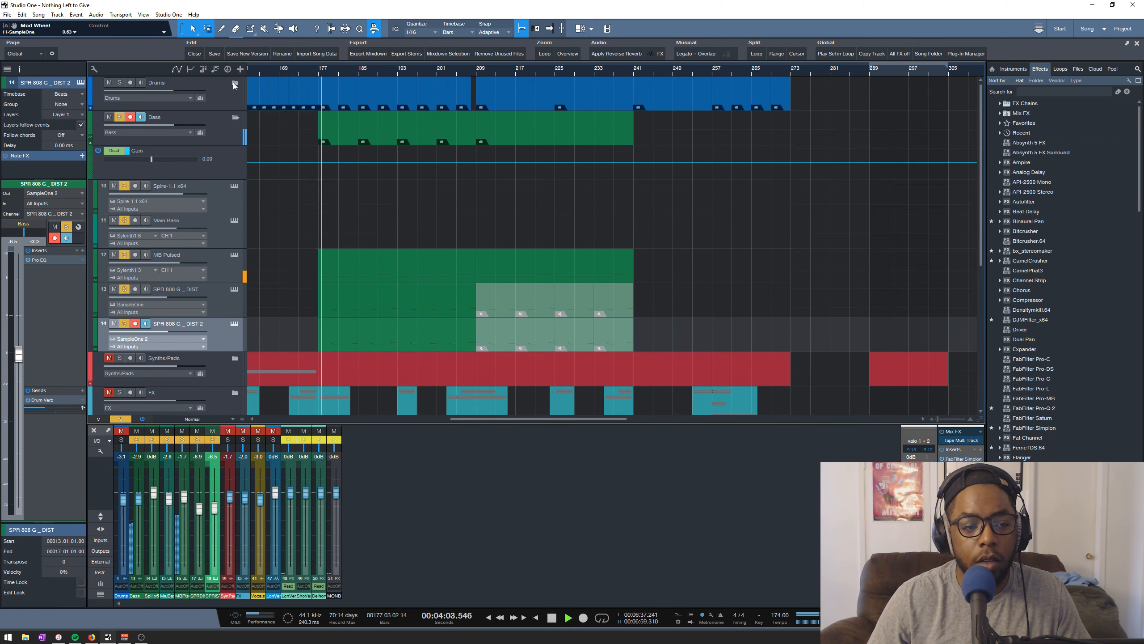
pyautogui.click(233, 83)
pyautogui.press('space')
pyautogui.click(119, 294)
pyautogui.click(130, 294)
pyautogui.press('space')
pyautogui.scroll(-3, 301, 256)
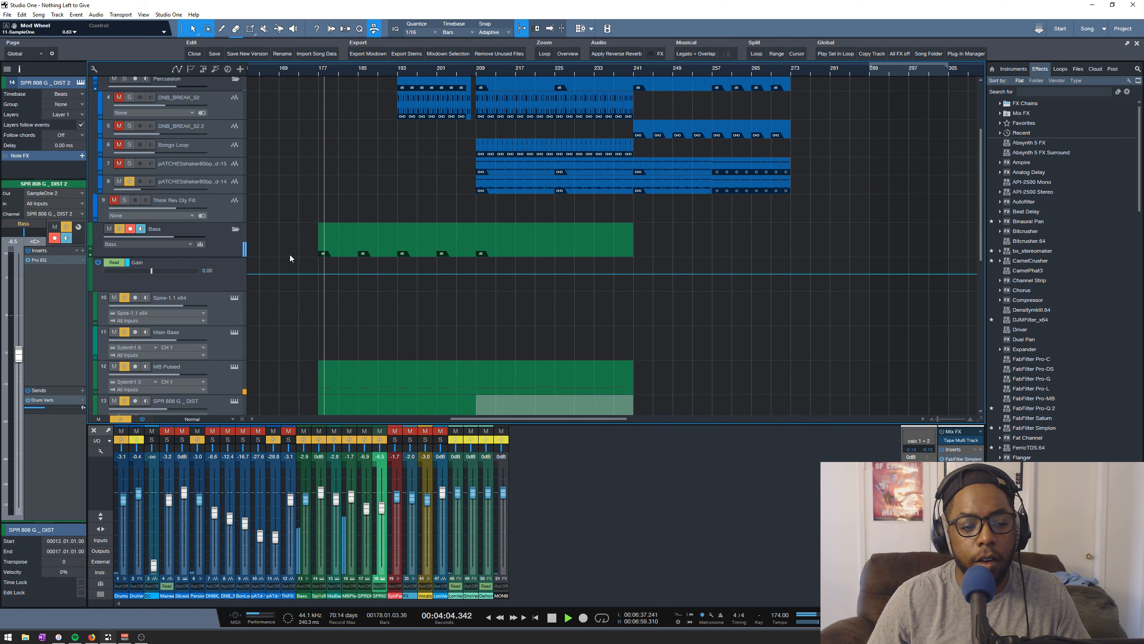
pyautogui.scroll(3, 282, 256)
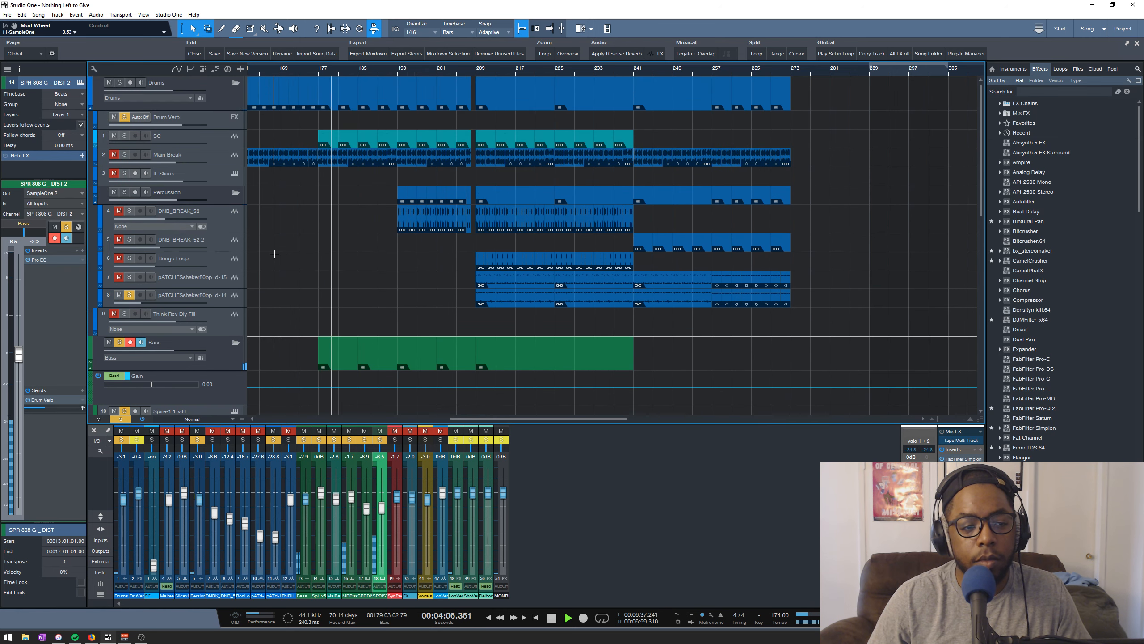
pyautogui.press('space')
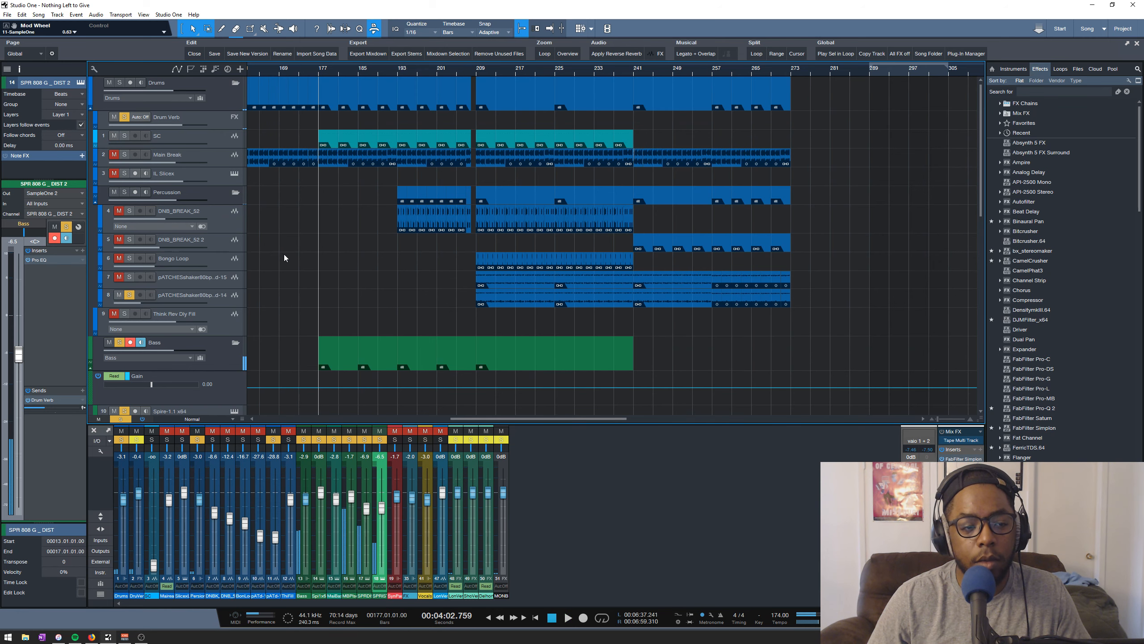
# - Reduce the arrangement's track height to Small and return to the Drums folder's tracks
pyautogui.scroll(-2, 345, 257)
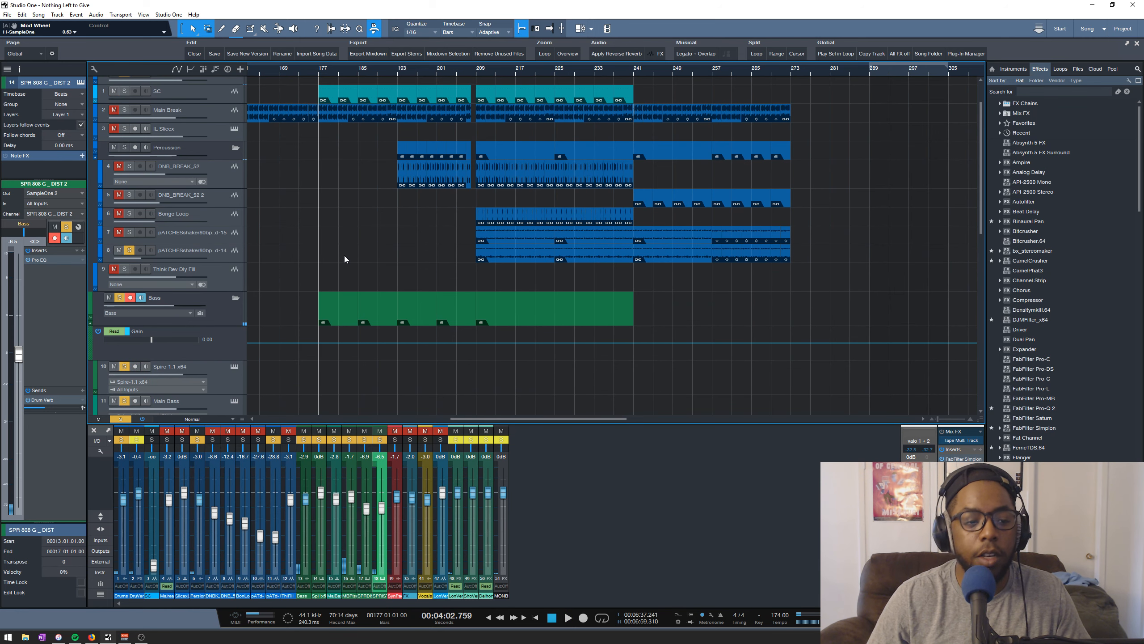
pyautogui.scroll(1, 310, 256)
pyautogui.scroll(-2, 310, 256)
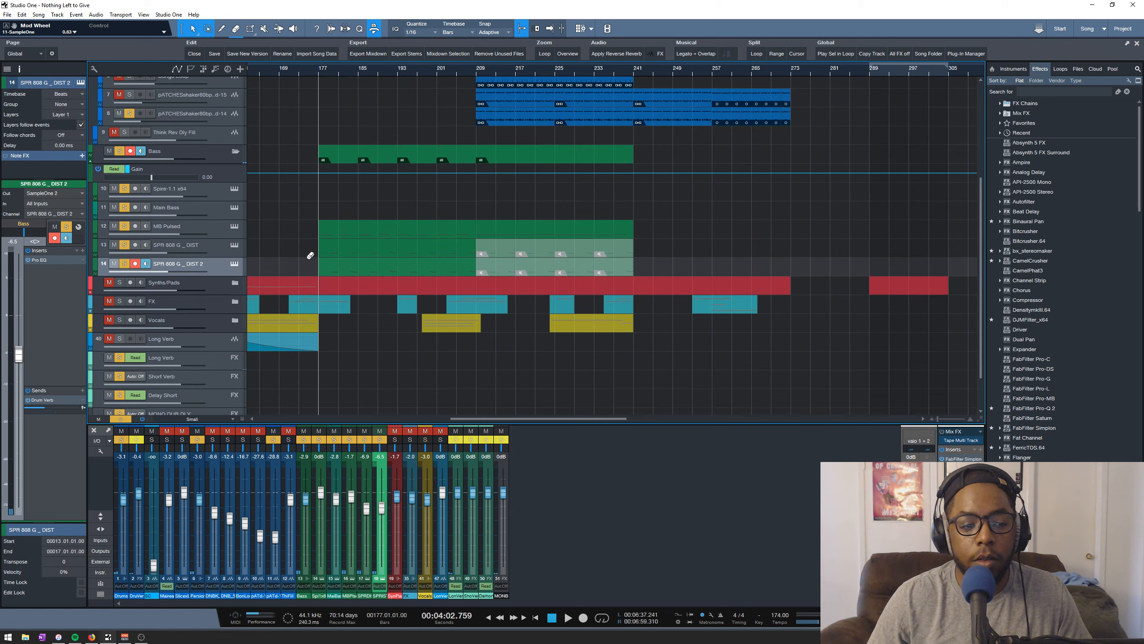
pyautogui.scroll(4, 295, 253)
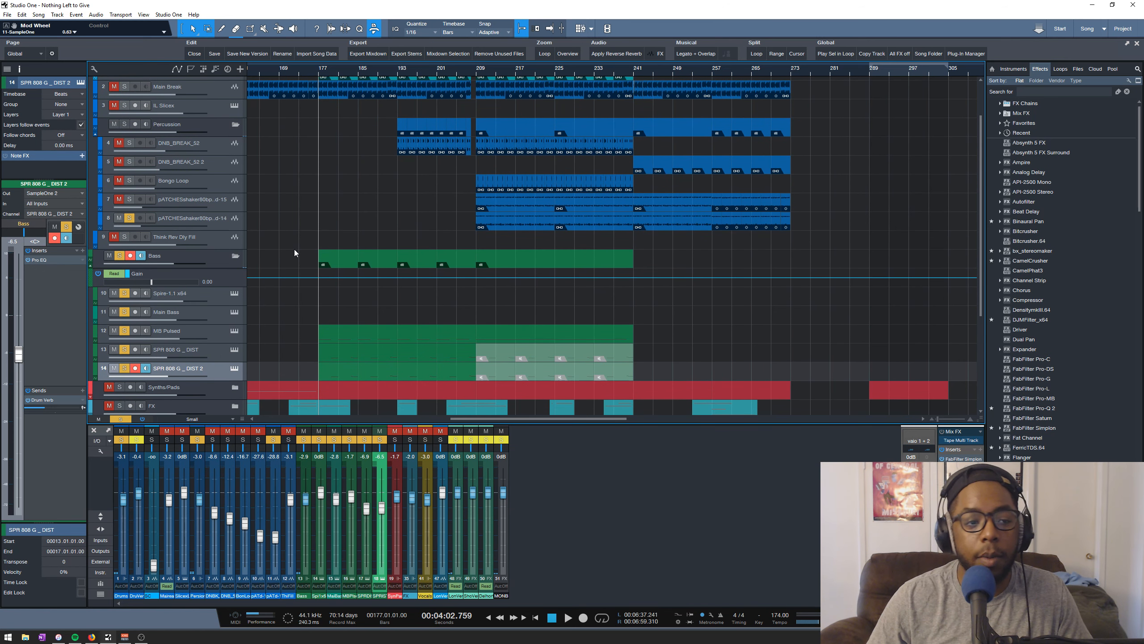
pyautogui.scroll(2, 294, 249)
# - Select the Drum Verb channel and inspect its H-Reverb Stereo and both Pro EQ inserts, closing their windows
pyautogui.click(192, 112)
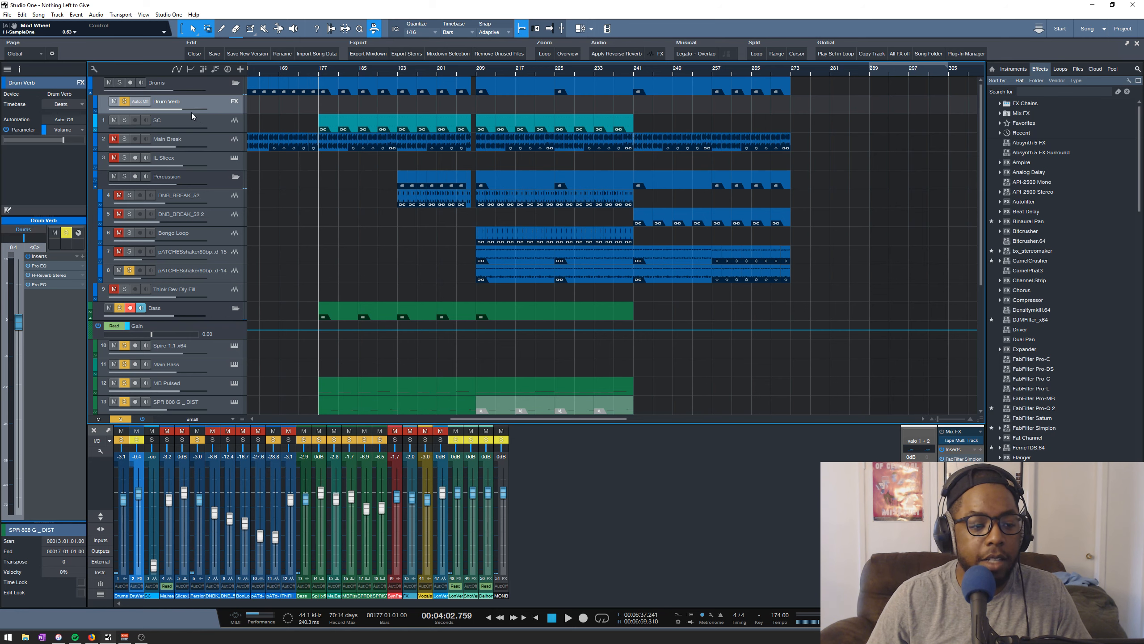
pyautogui.doubleClick(45, 275)
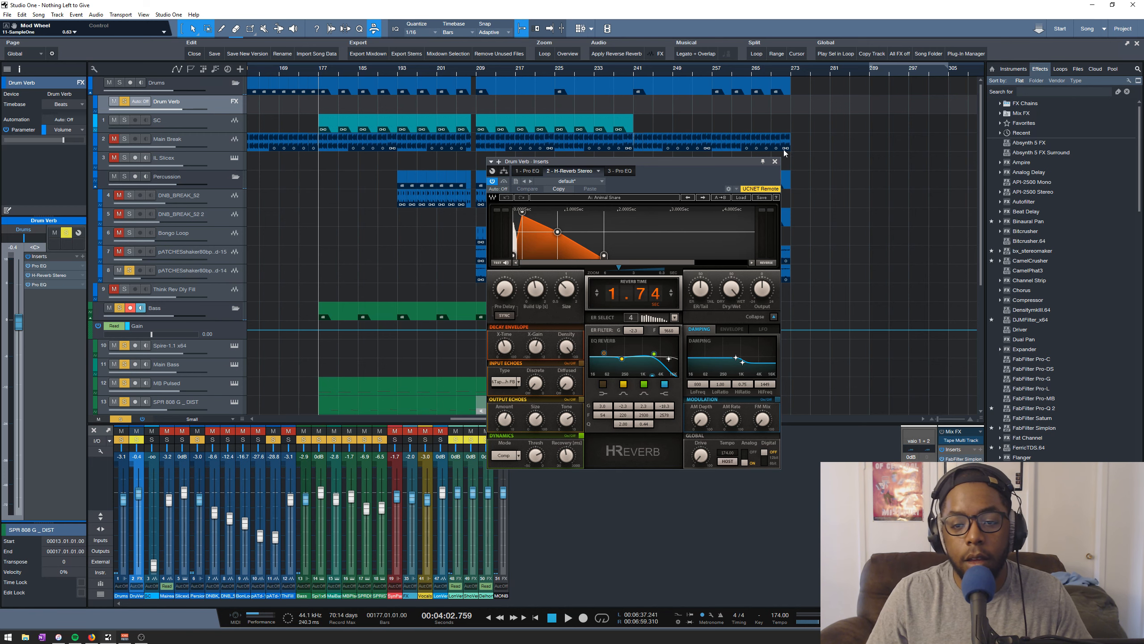
pyautogui.click(775, 161)
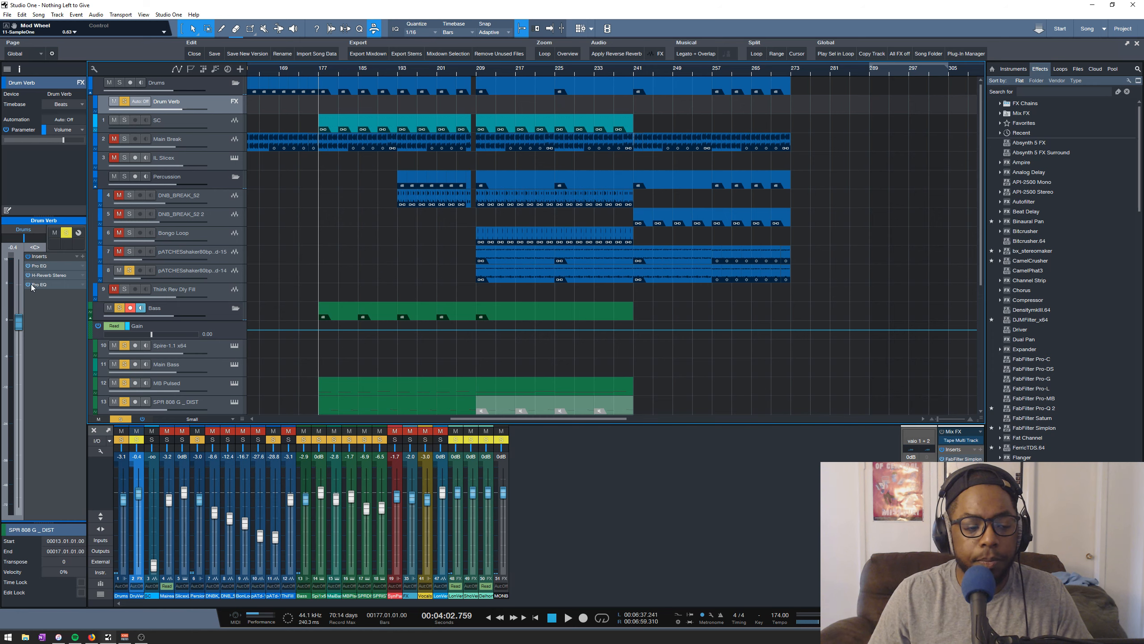
pyautogui.click(45, 265)
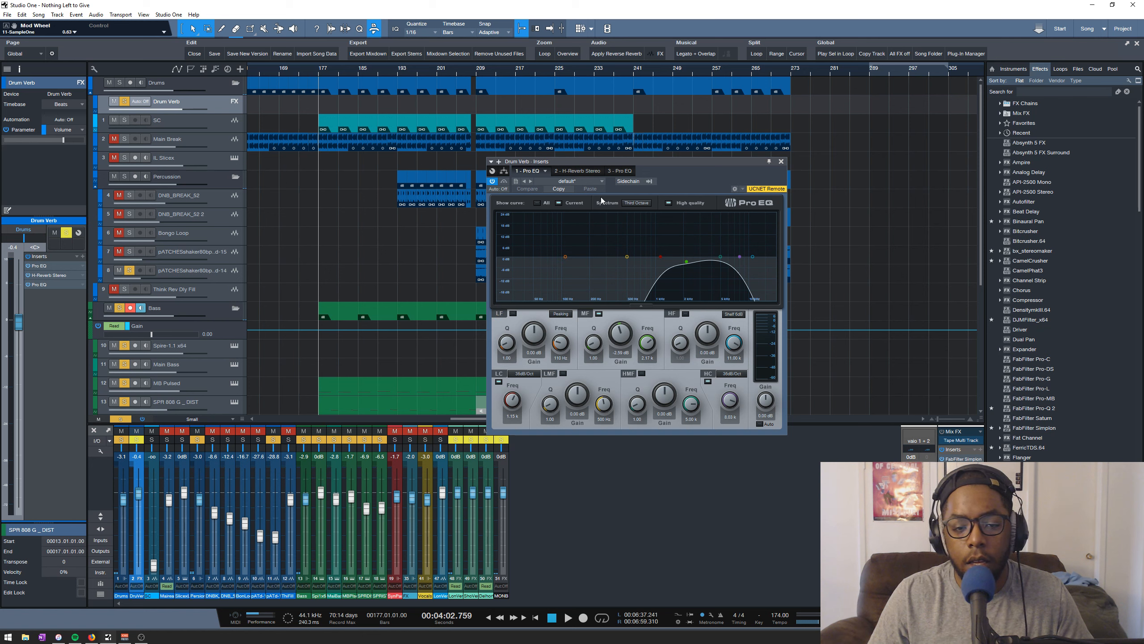
pyautogui.click(631, 173)
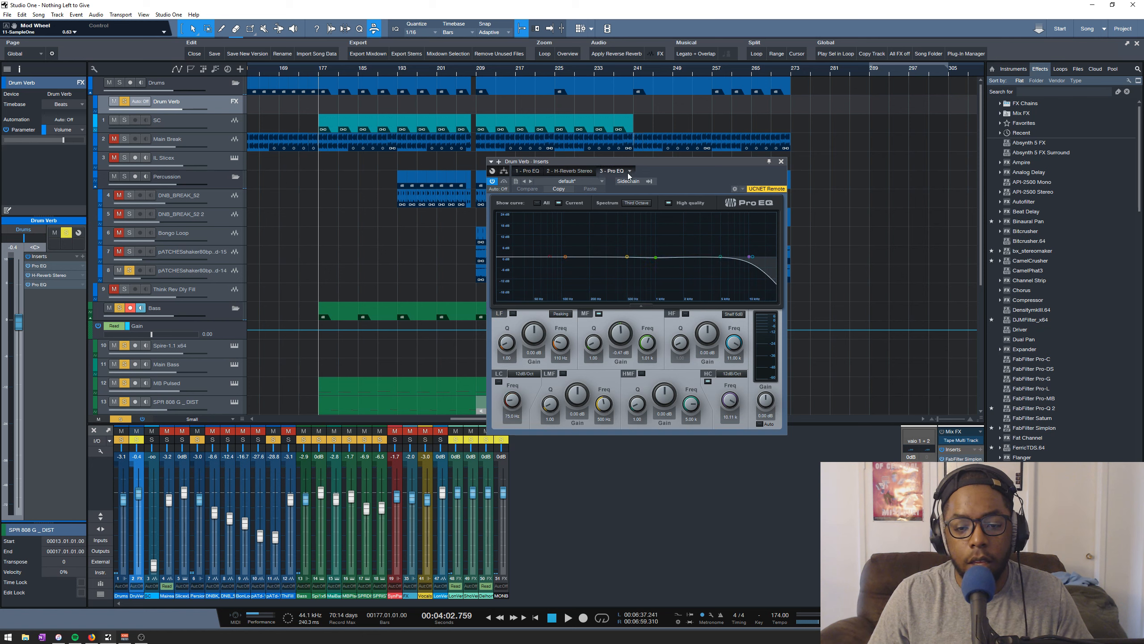
pyautogui.click(781, 161)
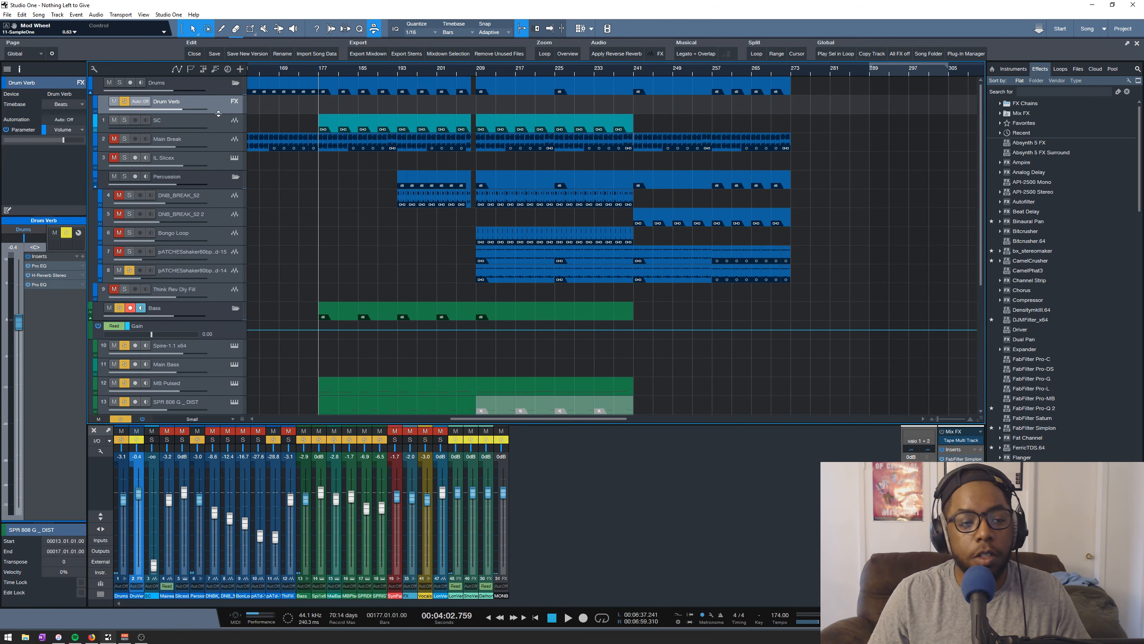
# - Select the Drums folder and look over its bus inserts and the tracks it contains
pyautogui.click(213, 82)
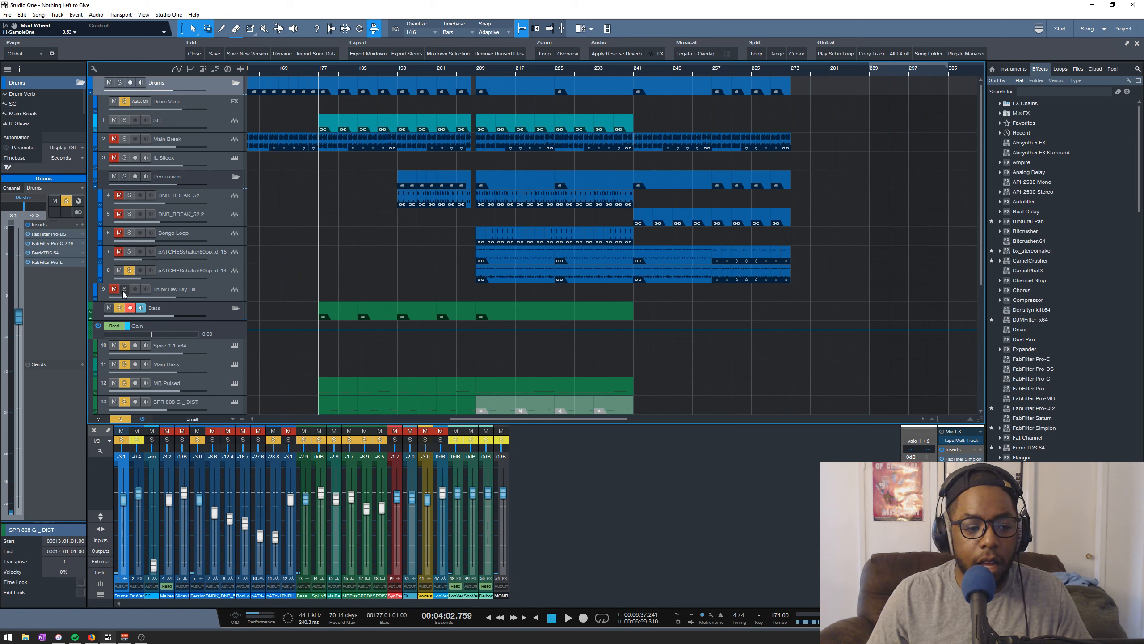
pyautogui.scroll(-1, 338, 217)
pyautogui.scroll(1, 335, 217)
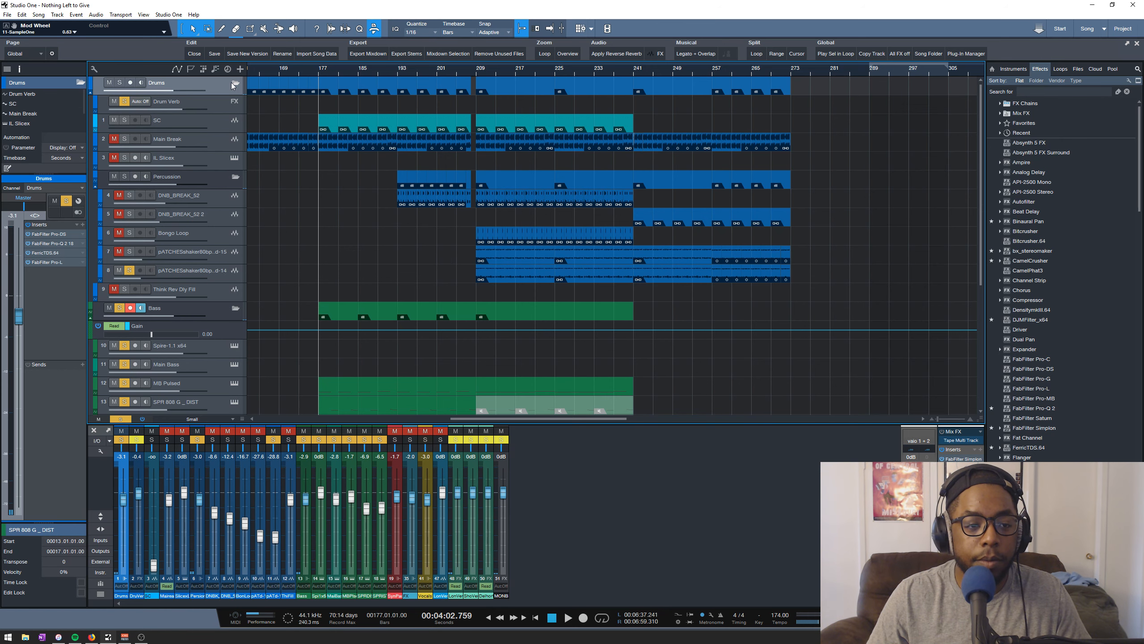
pyautogui.scroll(-4, 326, 193)
pyautogui.scroll(1, 305, 192)
pyautogui.scroll(3, 288, 212)
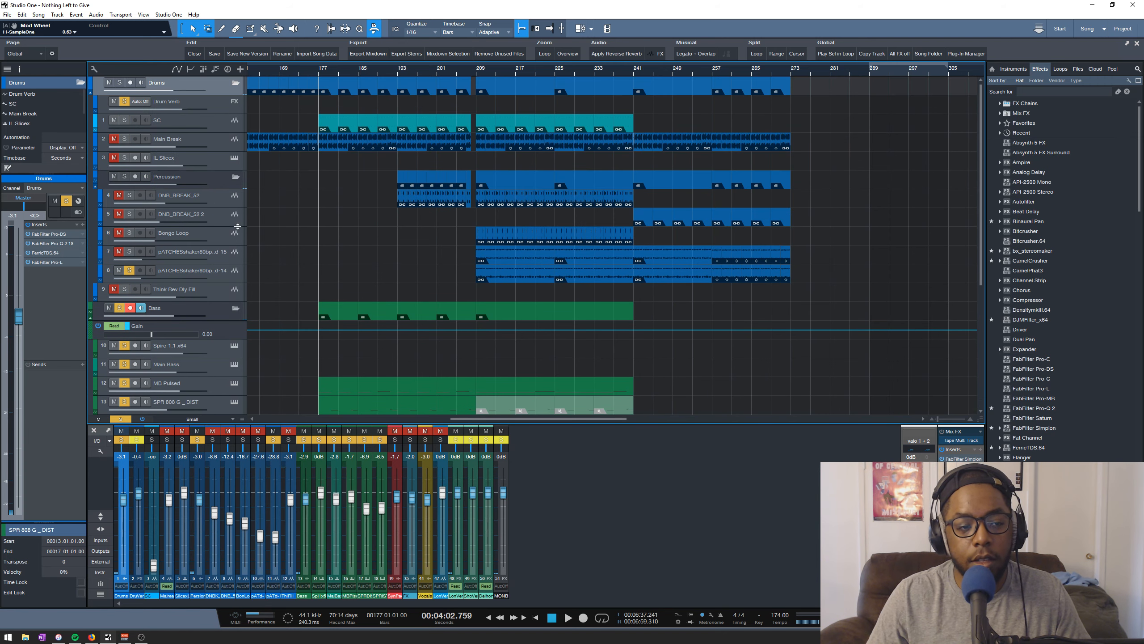
# - Collapse the Bass folder and the Percussion subfolder in the track list
pyautogui.scroll(-5, 305, 203)
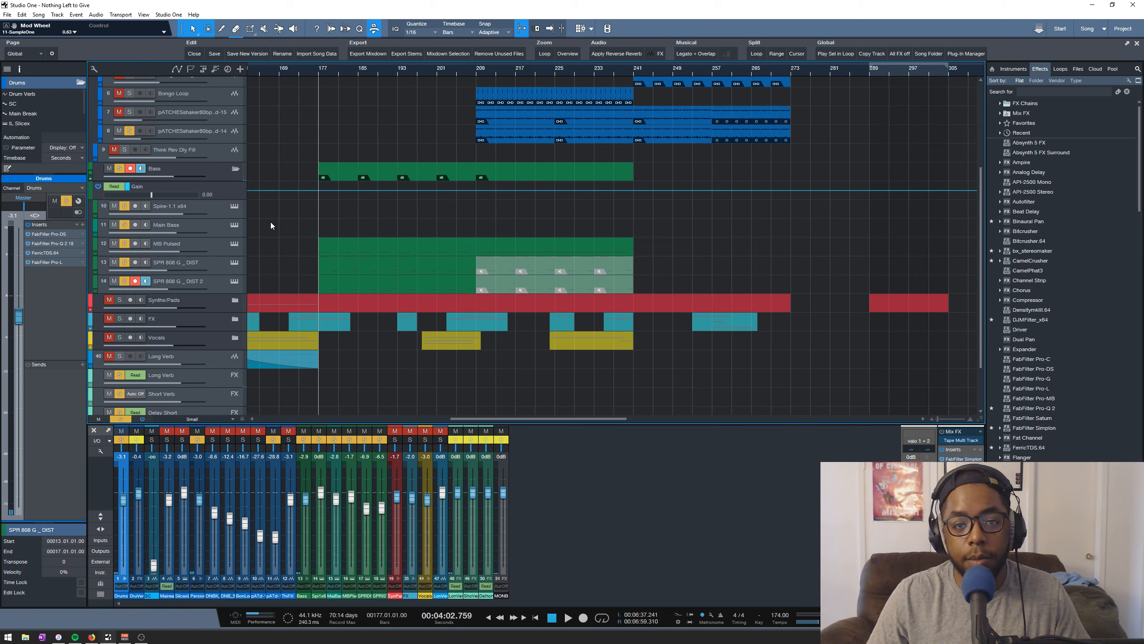
pyautogui.click(236, 170)
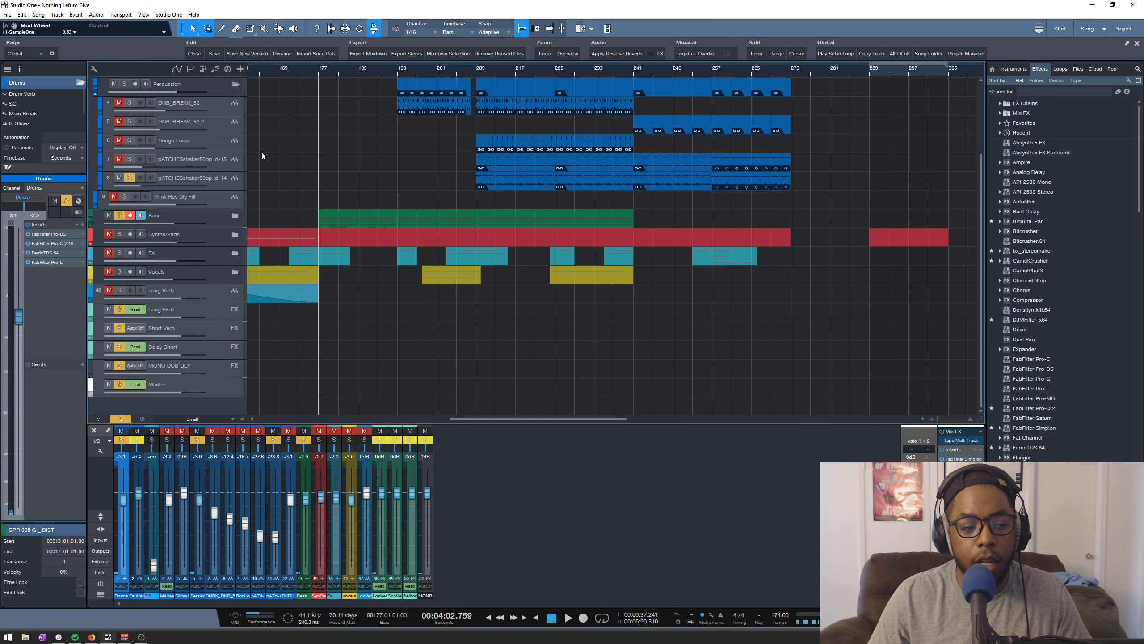
pyautogui.click(236, 85)
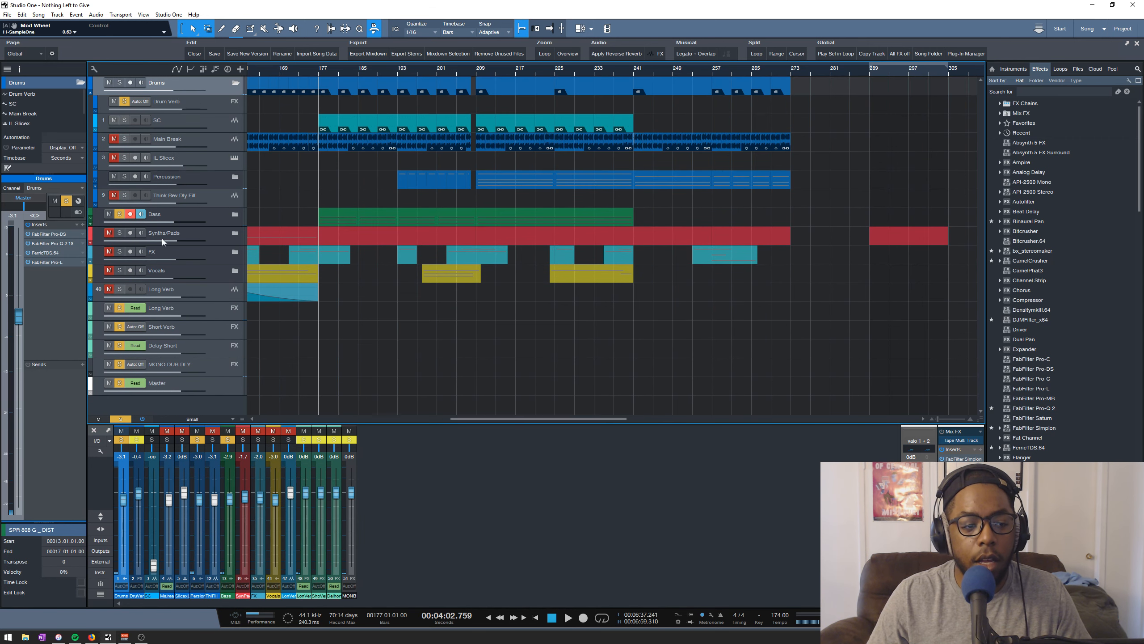
# - Clear all active solos and expand the Synths/Pads folder in place of the Drums folder
pyautogui.click(120, 420)
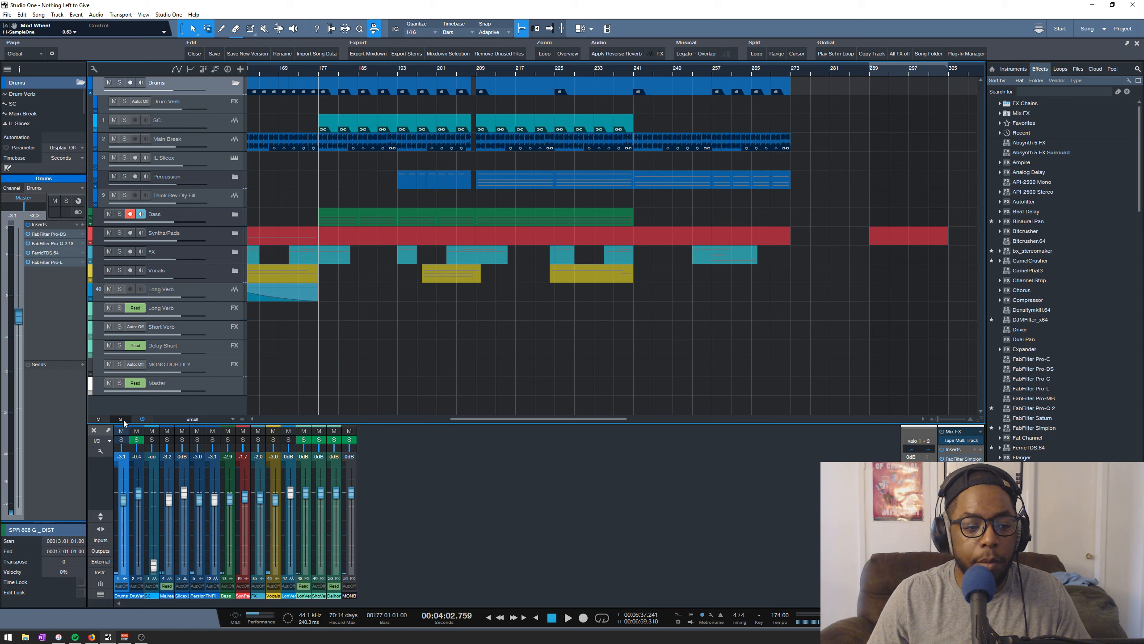
pyautogui.click(235, 233)
pyautogui.scroll(1, 284, 233)
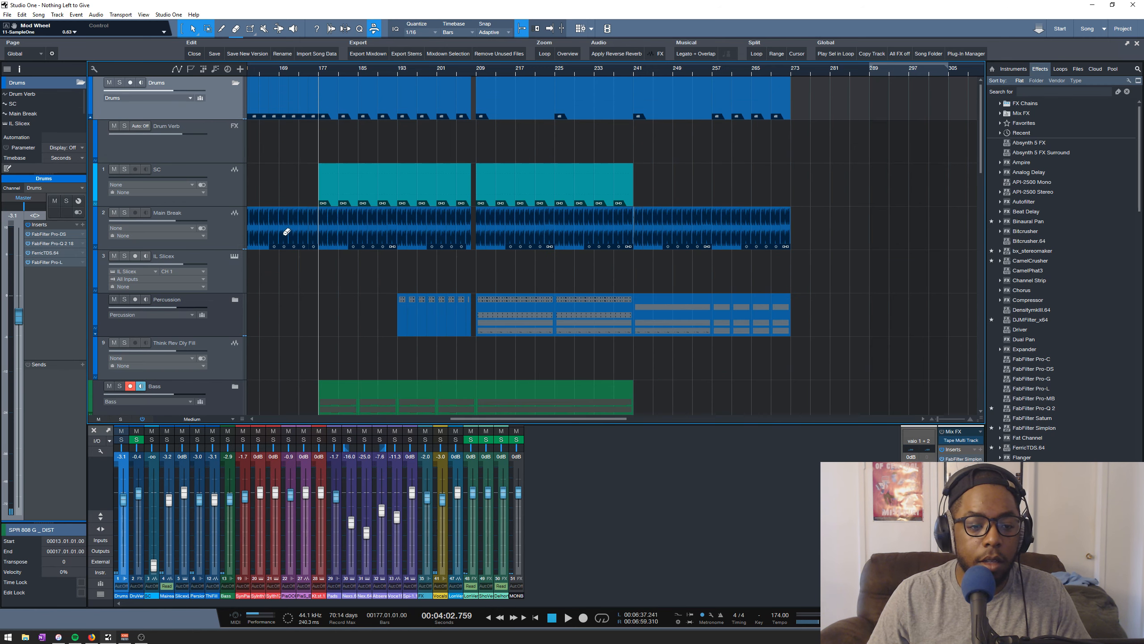
pyautogui.scroll(-2, 284, 233)
pyautogui.click(235, 82)
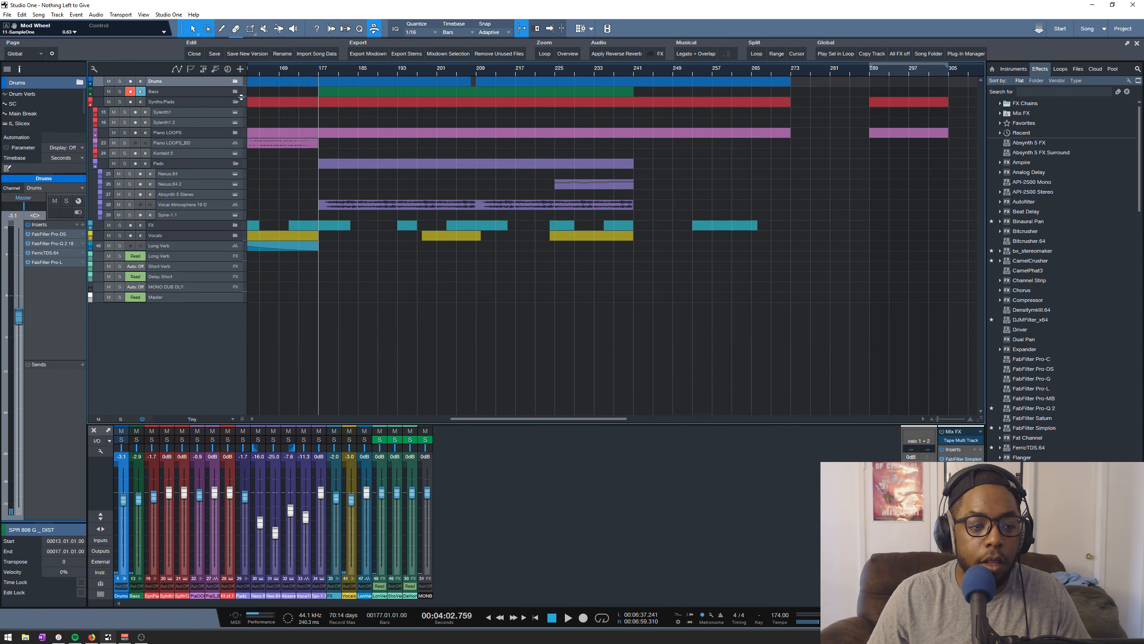
# - Expand the Piano LOOPS folder to show its automation lanes and PNO LY tracks
pyautogui.scroll(2, 281, 121)
pyautogui.scroll(-5, 392, 69)
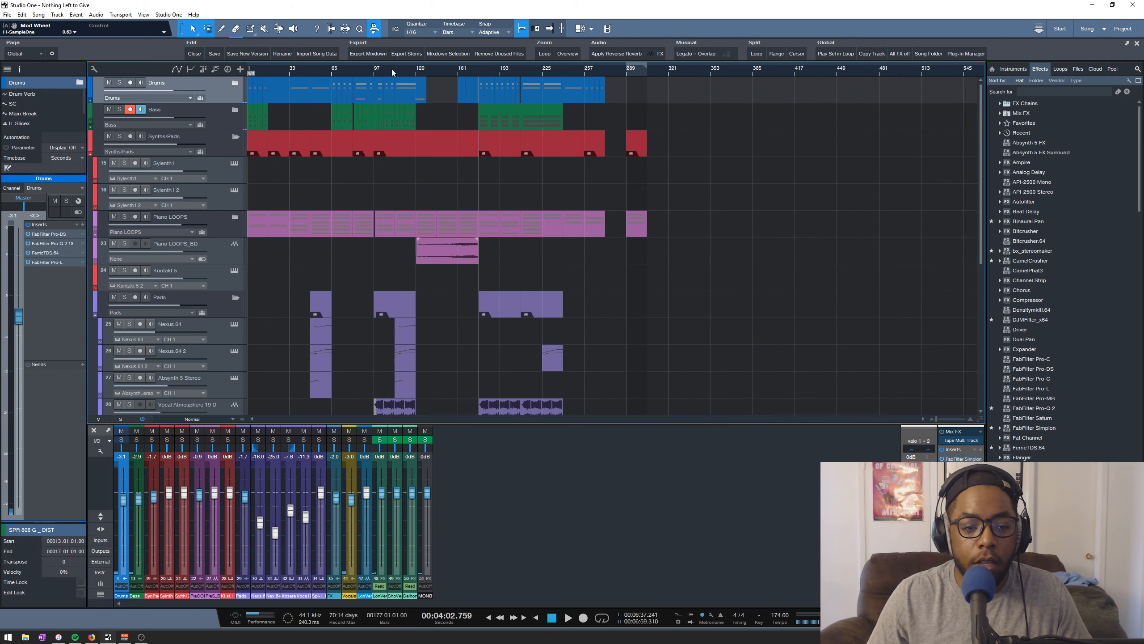
pyautogui.click(235, 215)
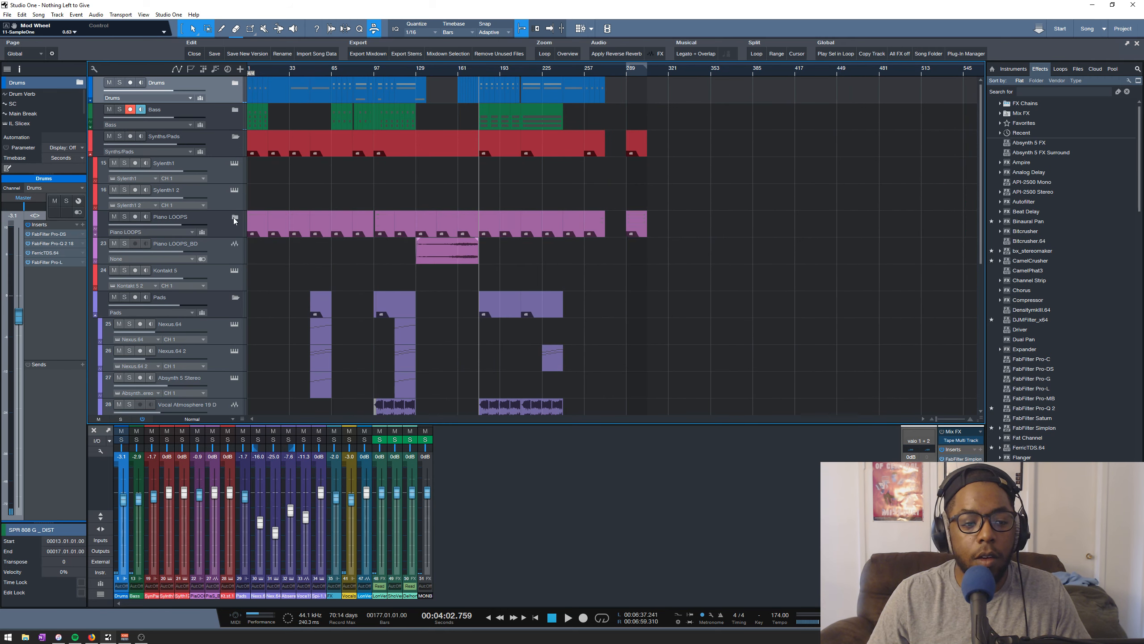
pyautogui.scroll(5, 325, 75)
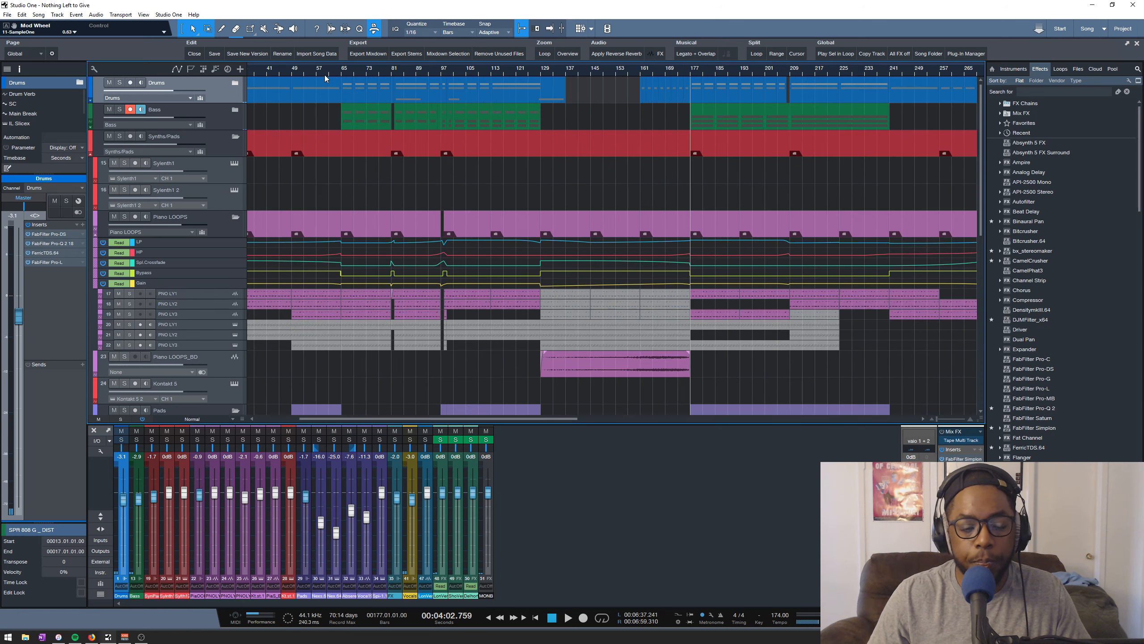
pyautogui.scroll(-3, 324, 75)
pyautogui.scroll(-2, 324, 76)
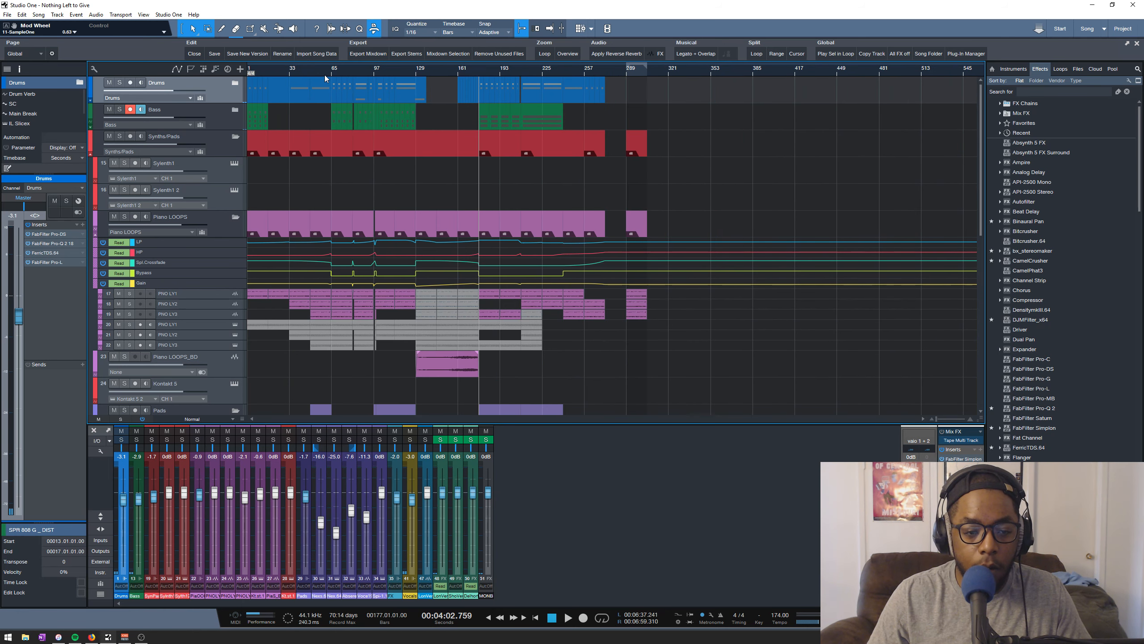
pyautogui.scroll(4, 295, 71)
# - Solo the PNO LY1 audio track and play a short passage from bar 33
pyautogui.click(290, 72)
pyautogui.click(273, 71)
pyautogui.click(130, 294)
pyautogui.press('space')
pyautogui.press('space')
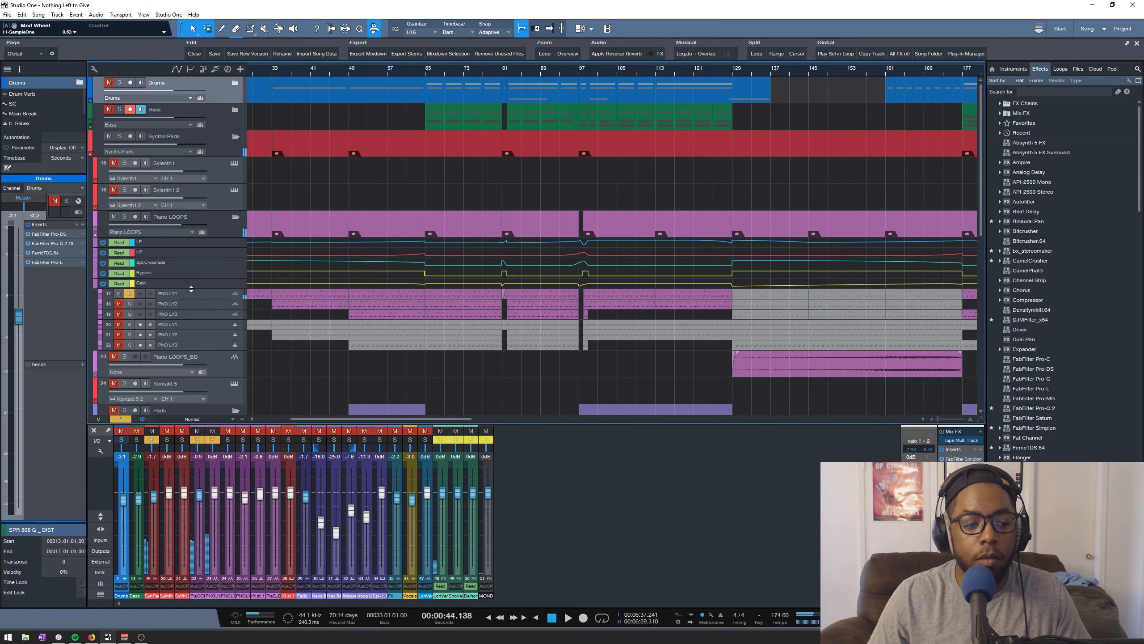
# - Look over the Piano LOOPS folder's inserts, and play PNO LY1 alone from bar 33 with its track selected
pyautogui.click(236, 217)
pyautogui.click(235, 217)
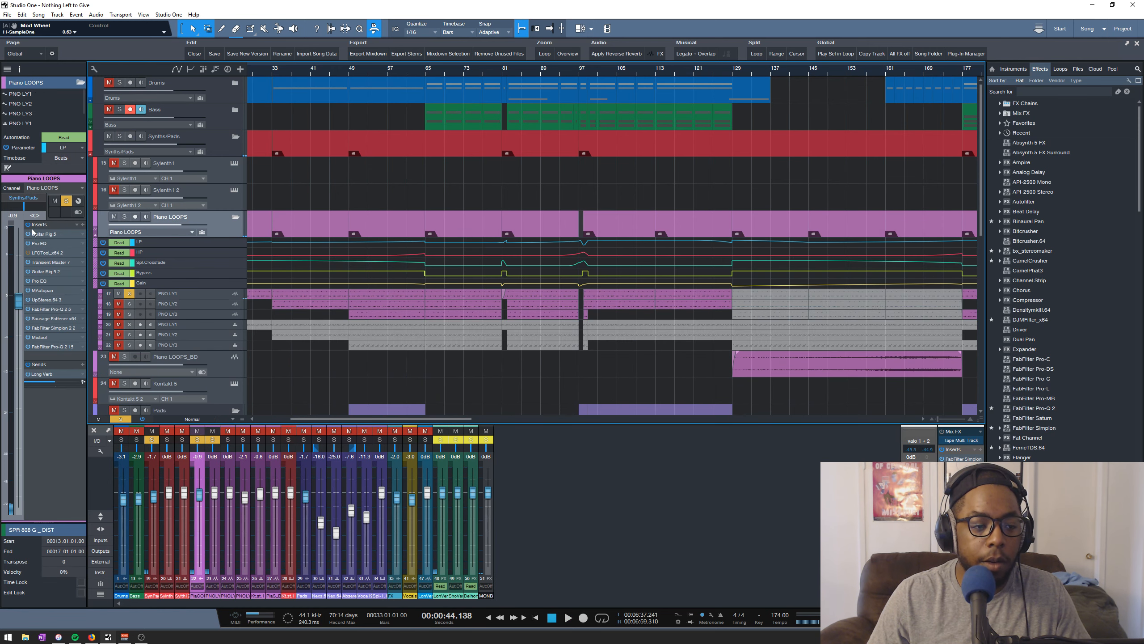
pyautogui.press('space')
pyautogui.click(210, 293)
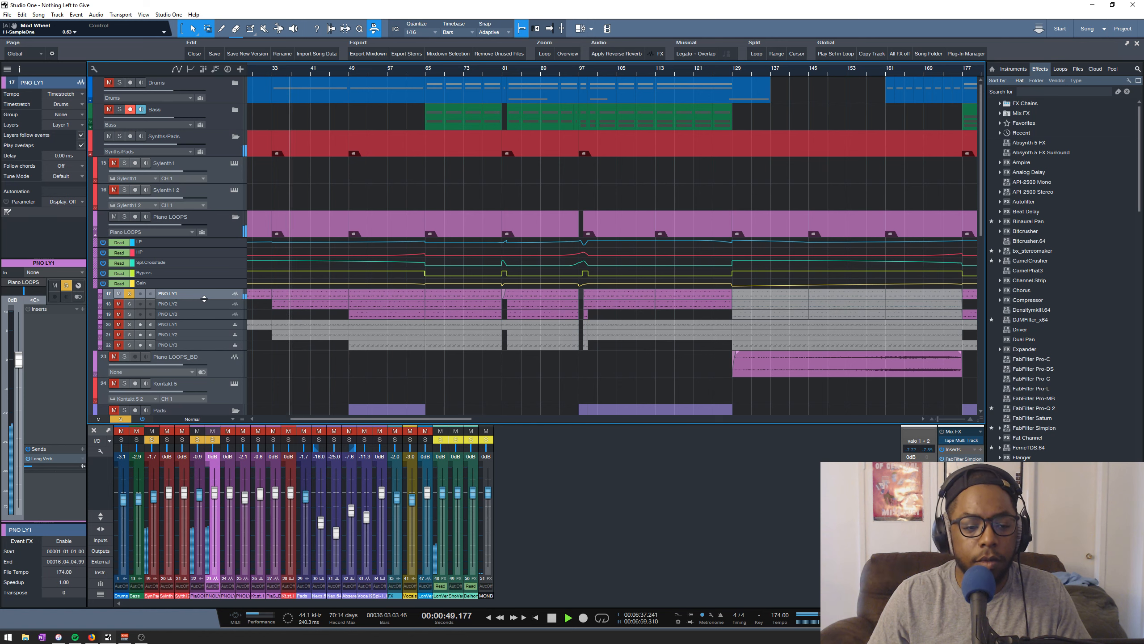
pyautogui.press('space')
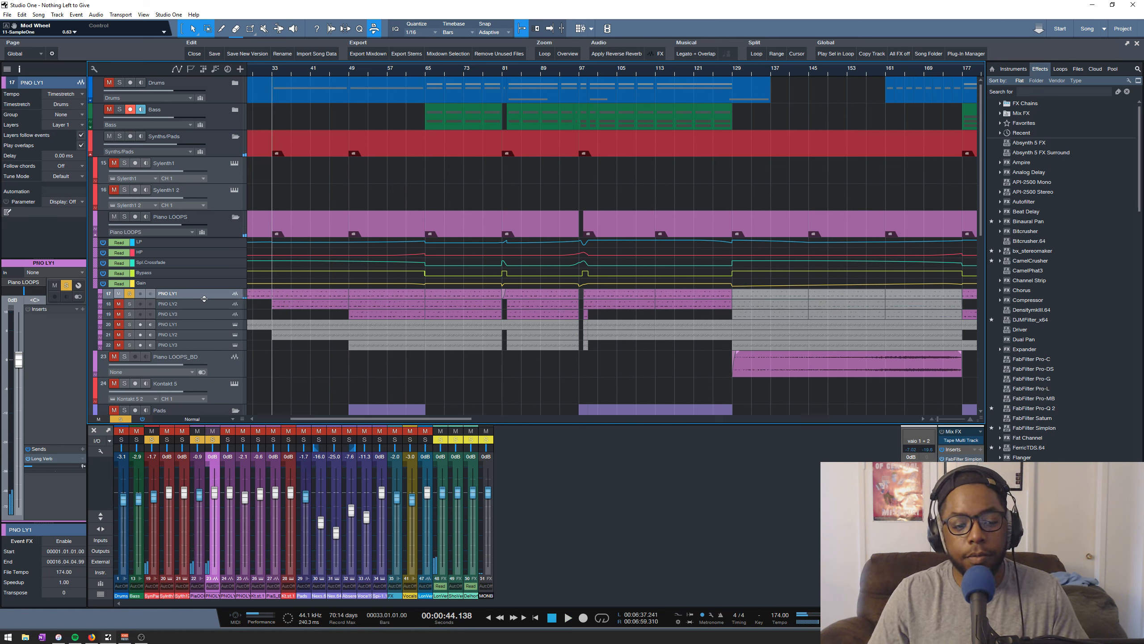
# - Inspect the Kontakt 5 Upright Piano behind the muted PNO LY1 instrument track, closing the instrument window
pyautogui.click(234, 324)
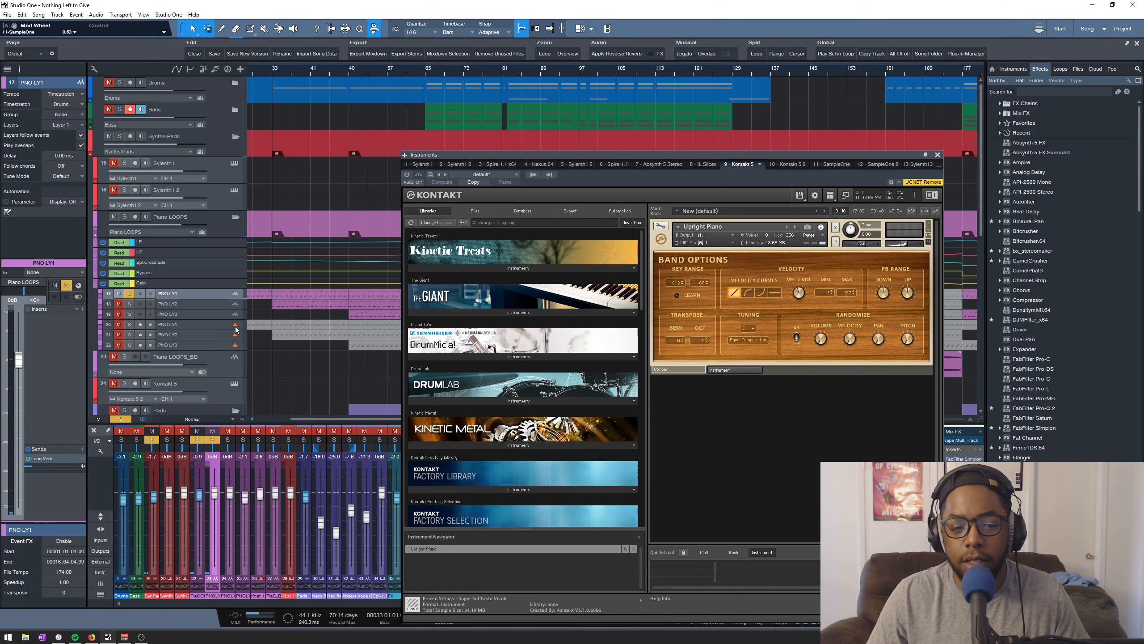
pyautogui.click(937, 155)
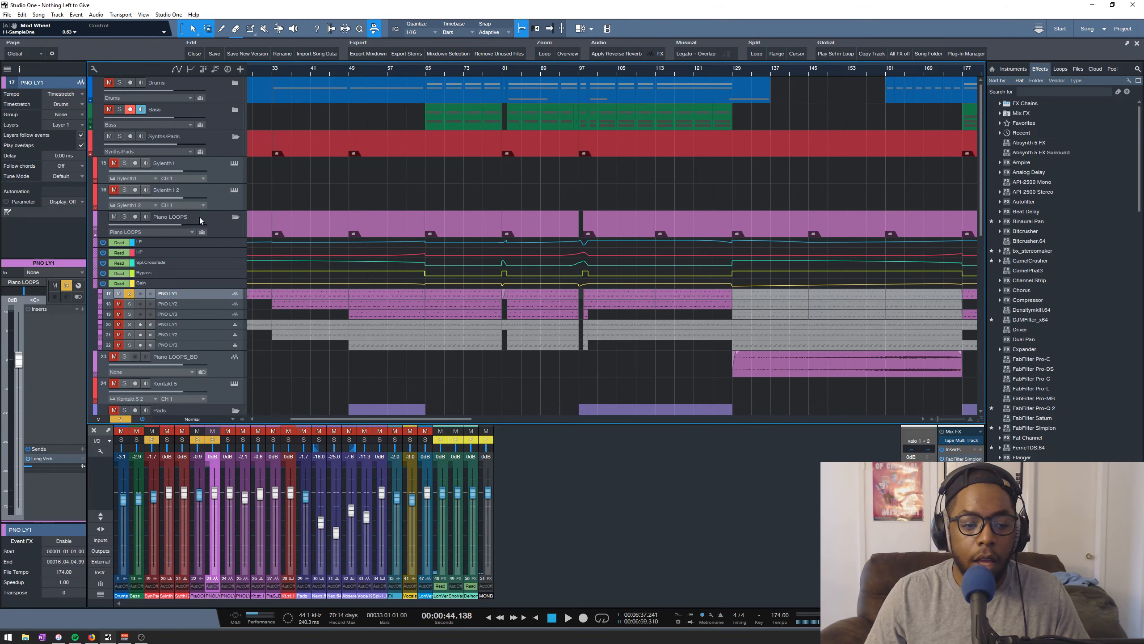
# - Enlarge the PNO LY1 and PNO LY2 audio tracks and solo PNO LY2 together with PNO LY1
pyautogui.scroll(4, 268, 71)
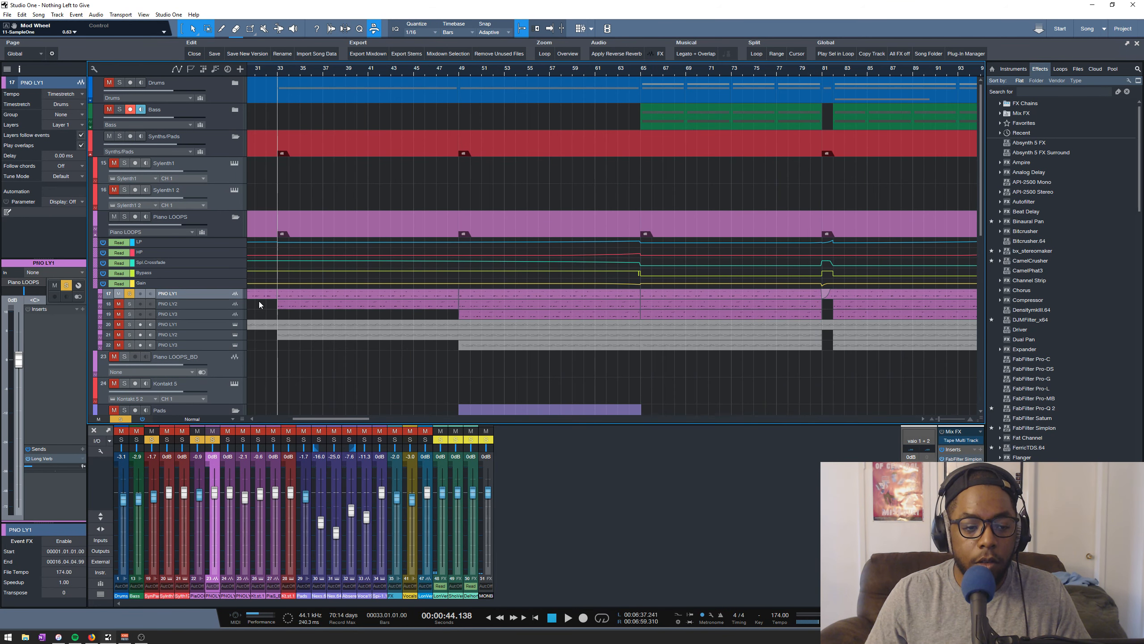
pyautogui.moveTo(213, 311)
pyautogui.mouseDown()
pyautogui.moveTo(204, 335)
pyautogui.moveTo(215, 306)
pyautogui.moveTo(215, 321)
pyautogui.mouseUp()
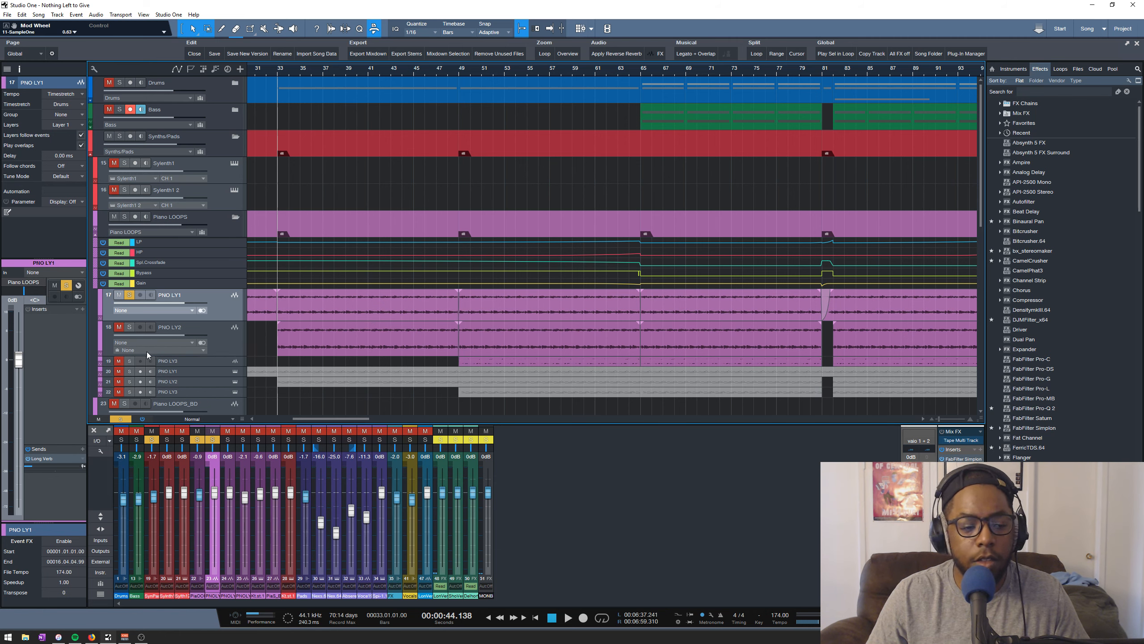
pyautogui.click(130, 328)
pyautogui.click(129, 297)
pyautogui.press('space')
pyautogui.click(129, 296)
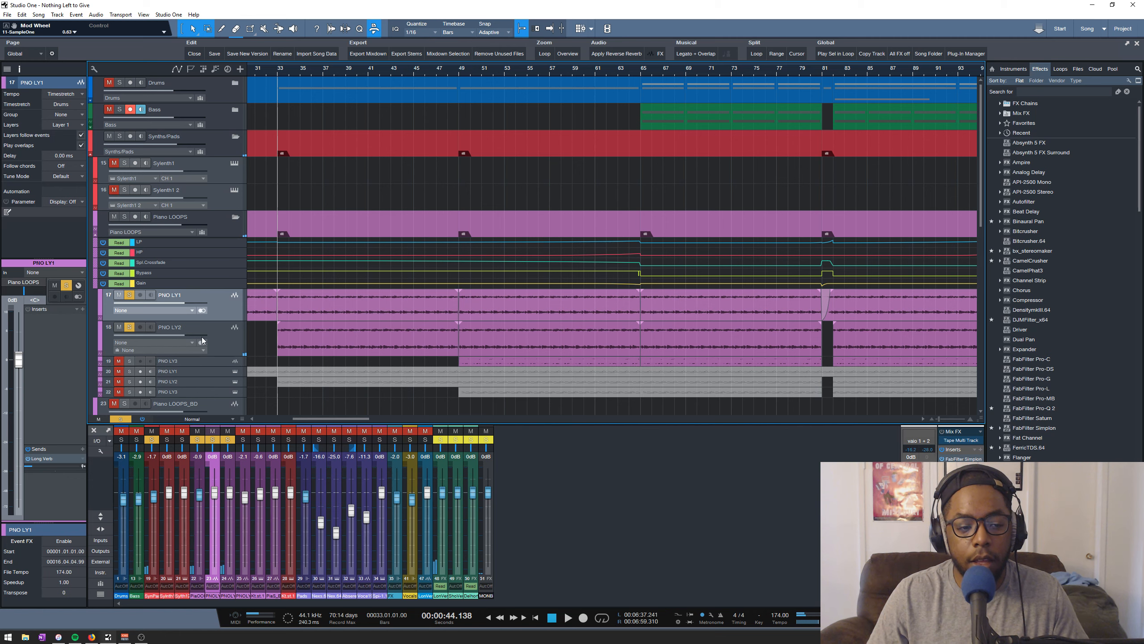
# - Select PNO LY2, take it out of solo, and play PNO LY1 alone for comparison
pyautogui.click(229, 338)
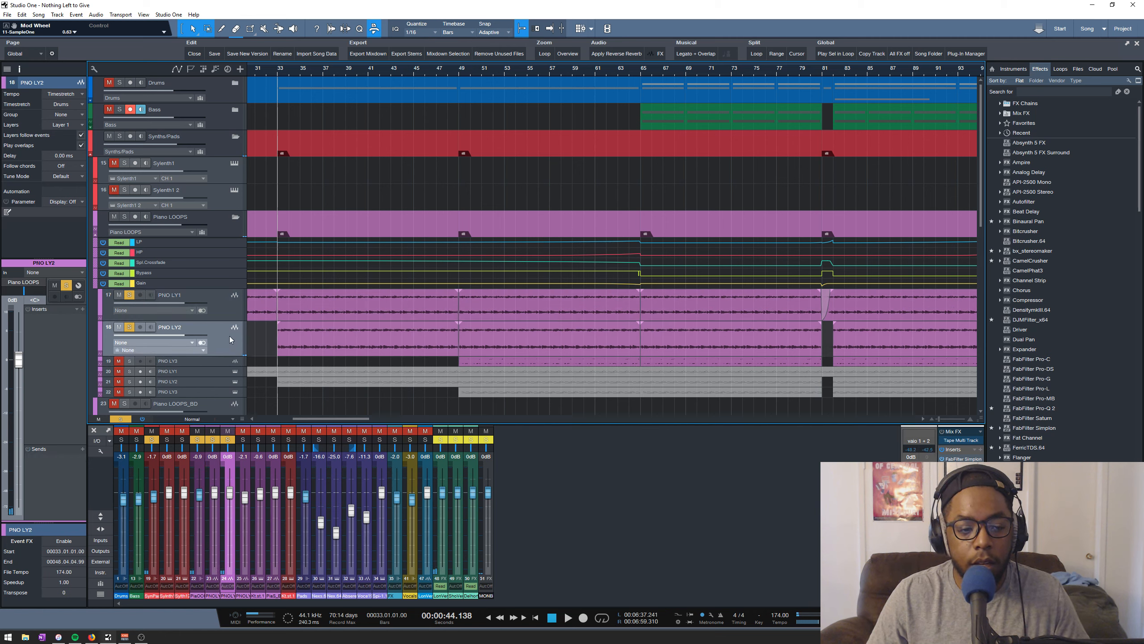
pyautogui.click(130, 328)
pyautogui.press('space')
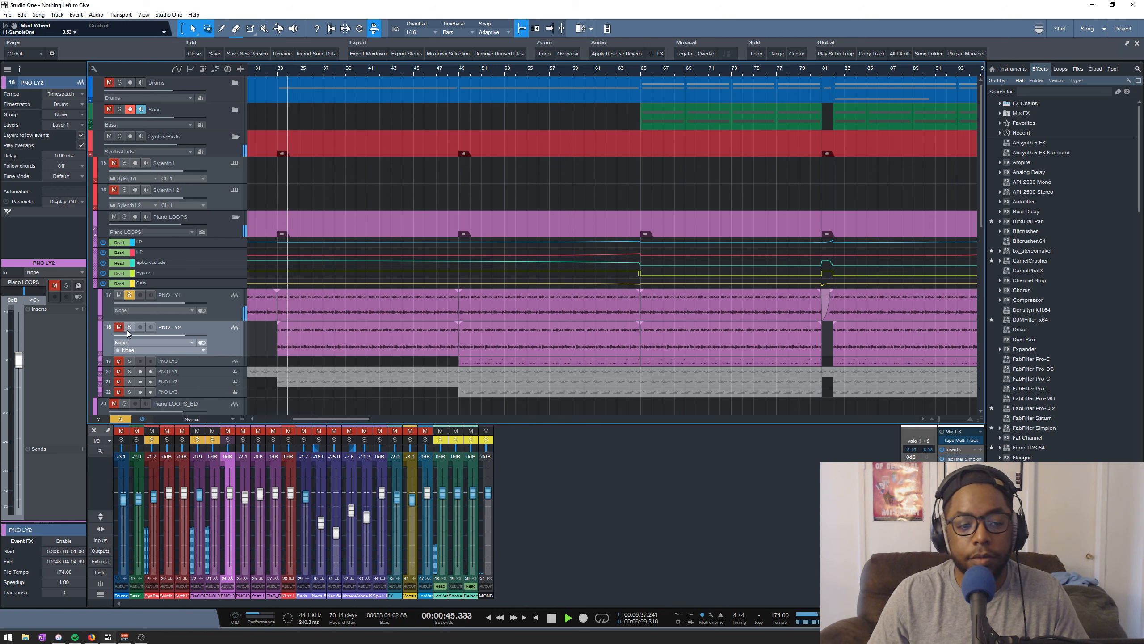
pyautogui.press('space')
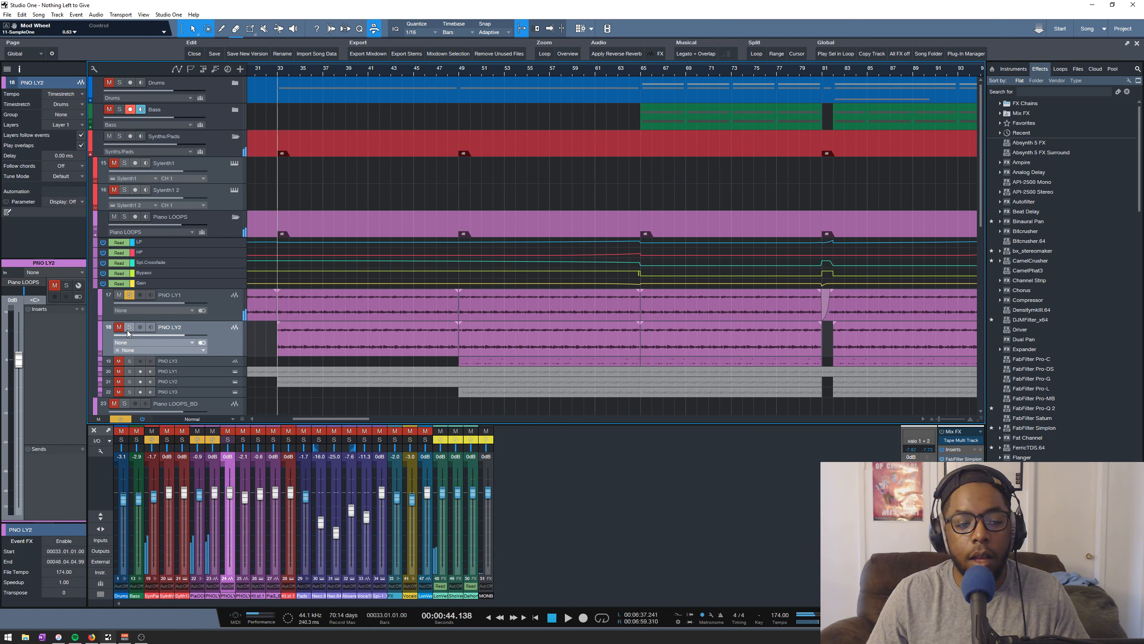
# - Solo PNO LY2 again and play both layers from bar 33 while enlarging the PNO LY3 audio track
pyautogui.click(129, 327)
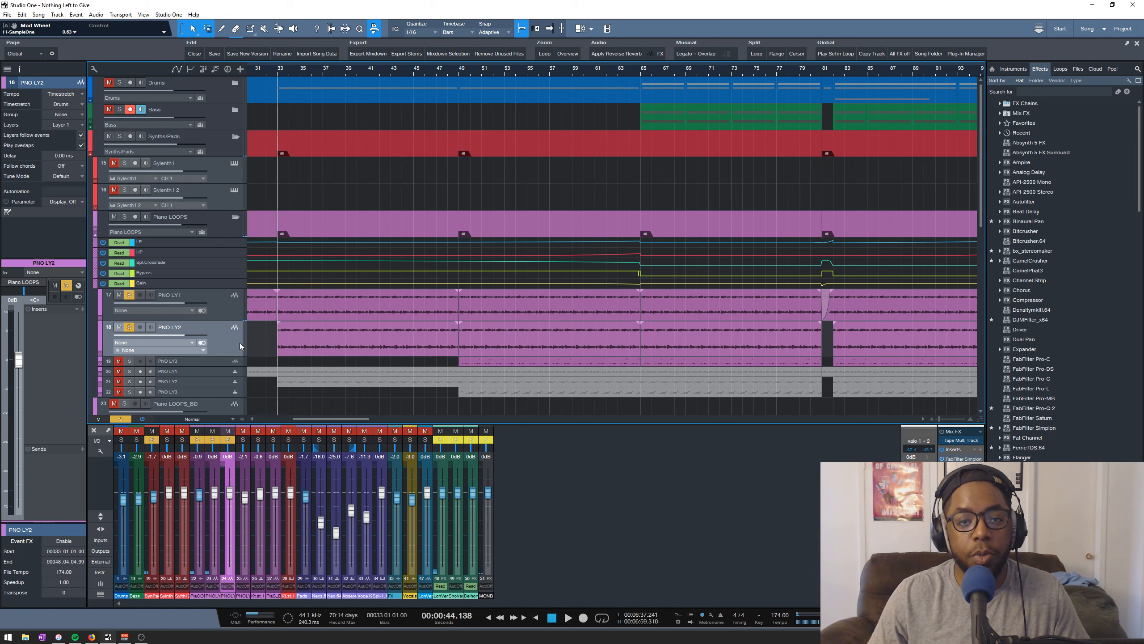
pyautogui.press('space')
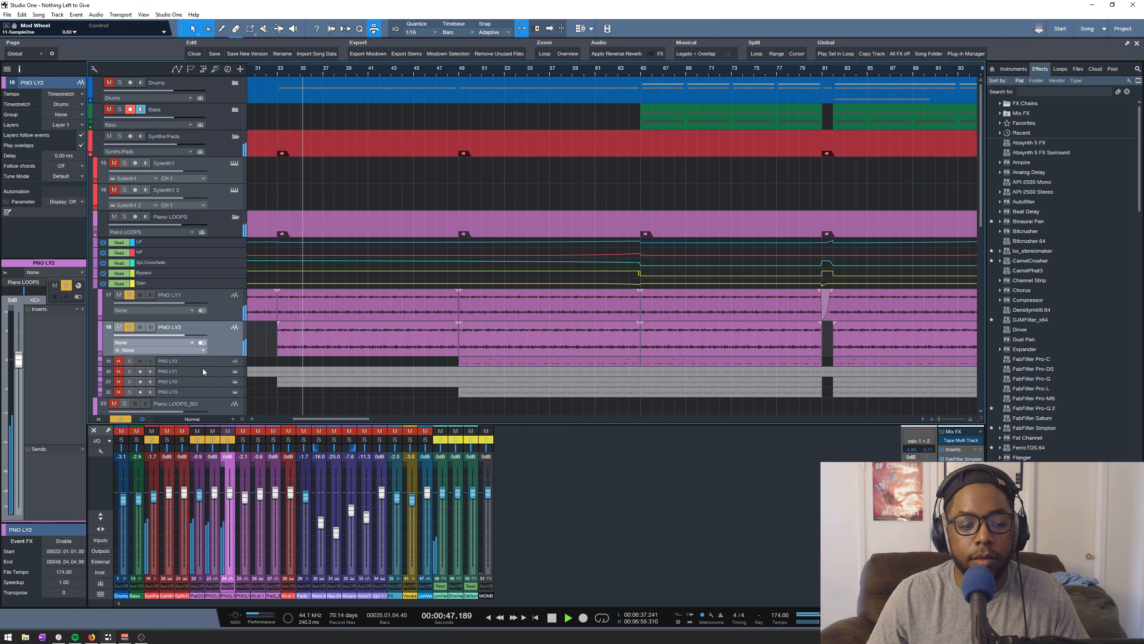
pyautogui.moveTo(204, 366); pyautogui.dragTo(204, 385)
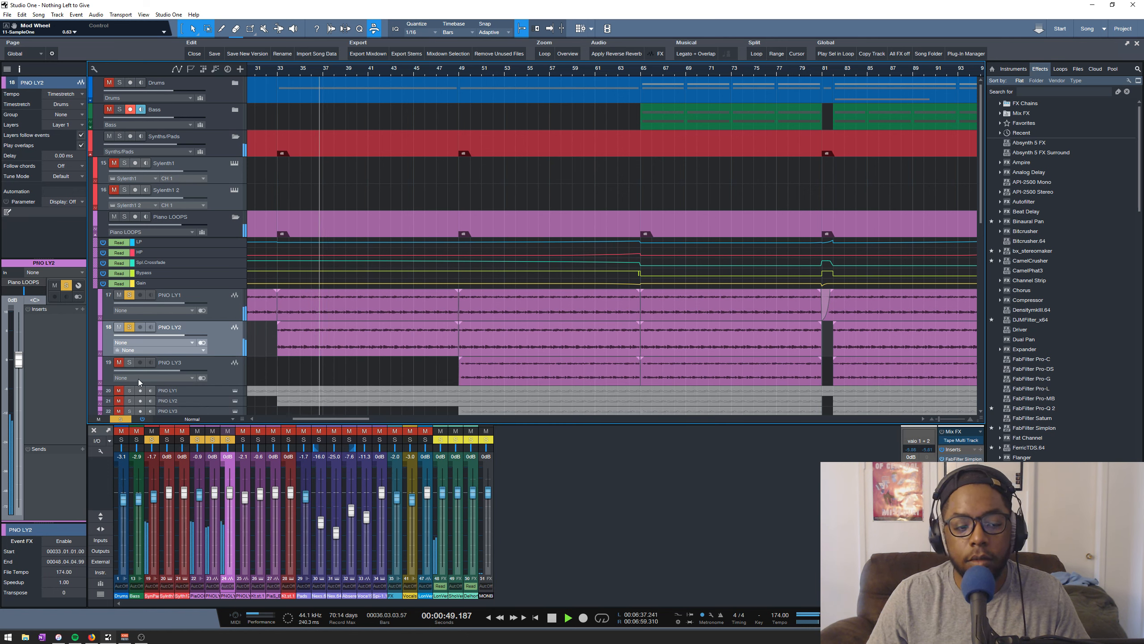
pyautogui.press('space')
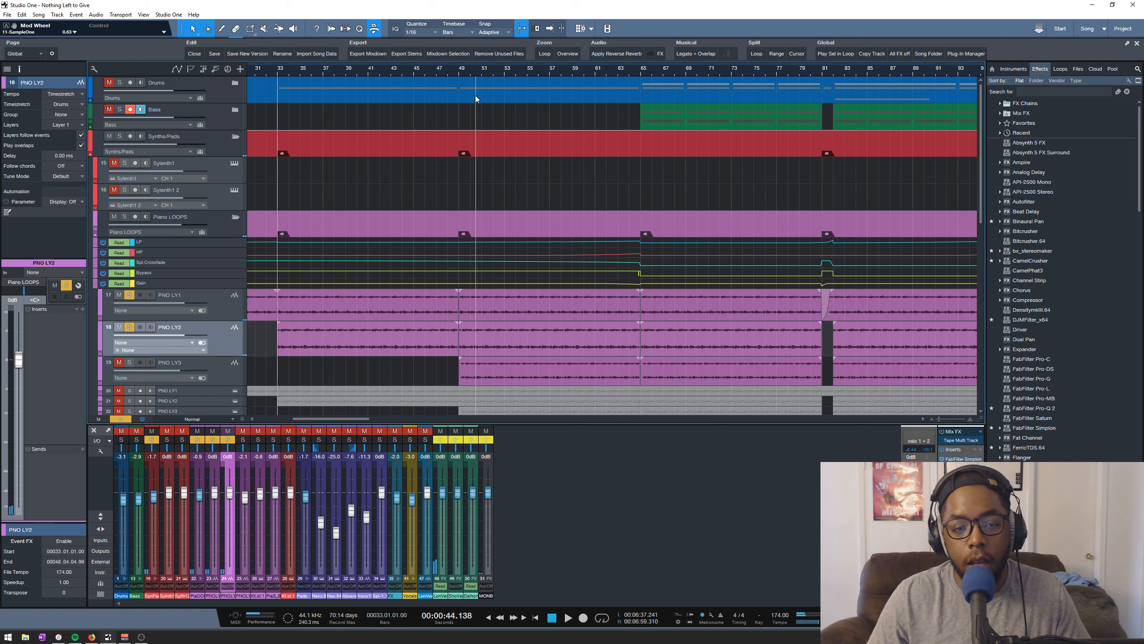
# - Add the PNO LY3 audio track to the solo and play all three piano layers from around bar 49
pyautogui.click(457, 71)
pyautogui.click(119, 362)
pyautogui.click(129, 363)
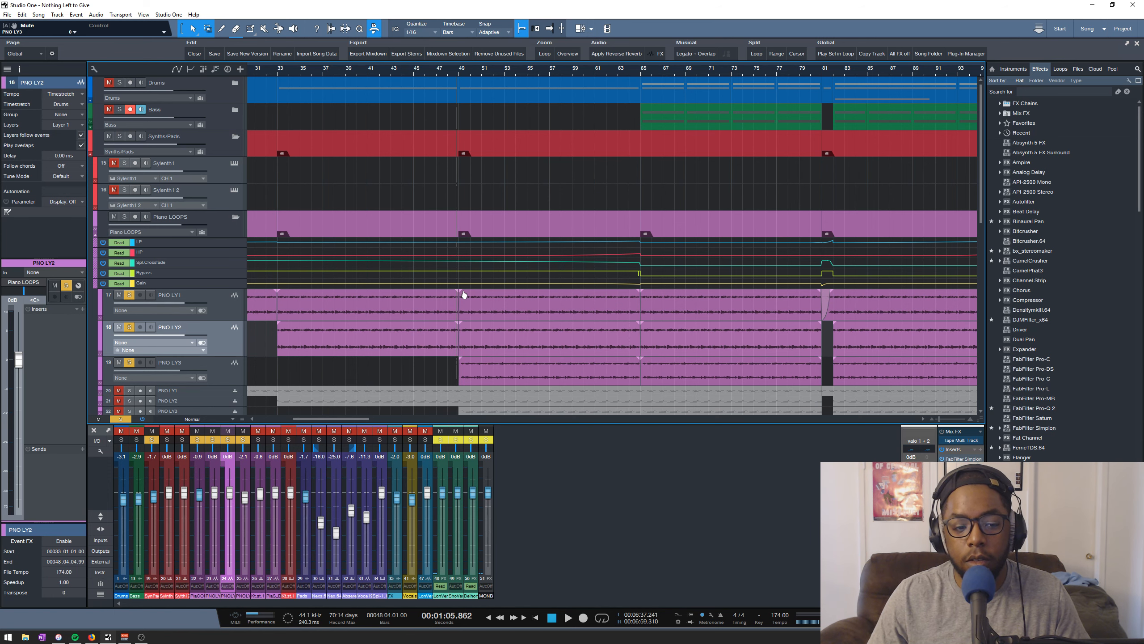
pyautogui.scroll(-2, 464, 294)
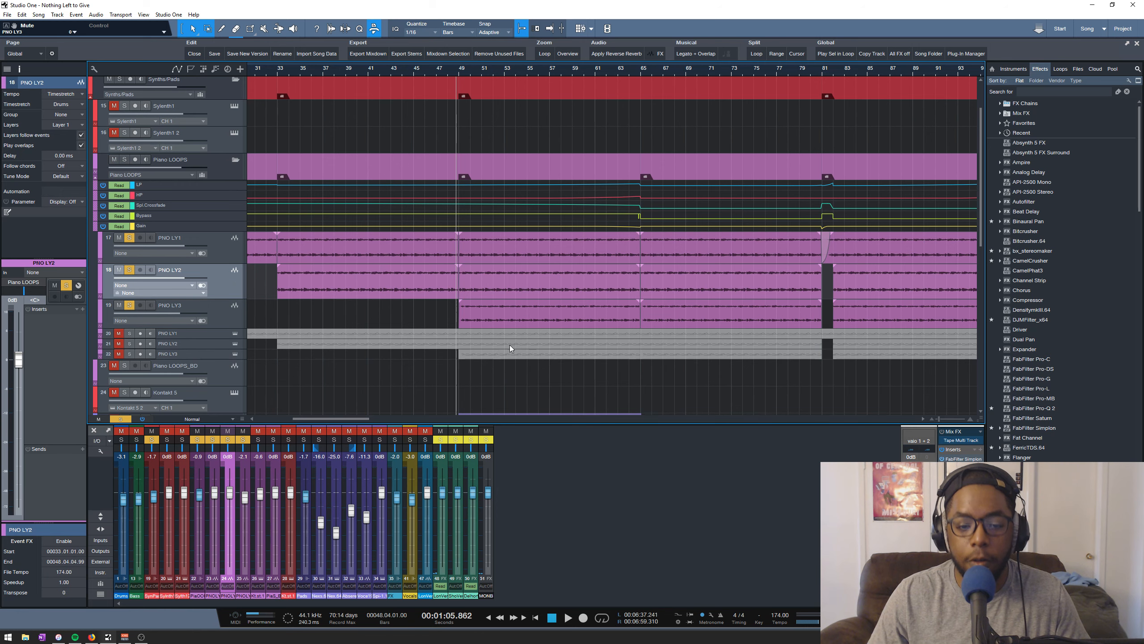
pyautogui.scroll(2, 529, 348)
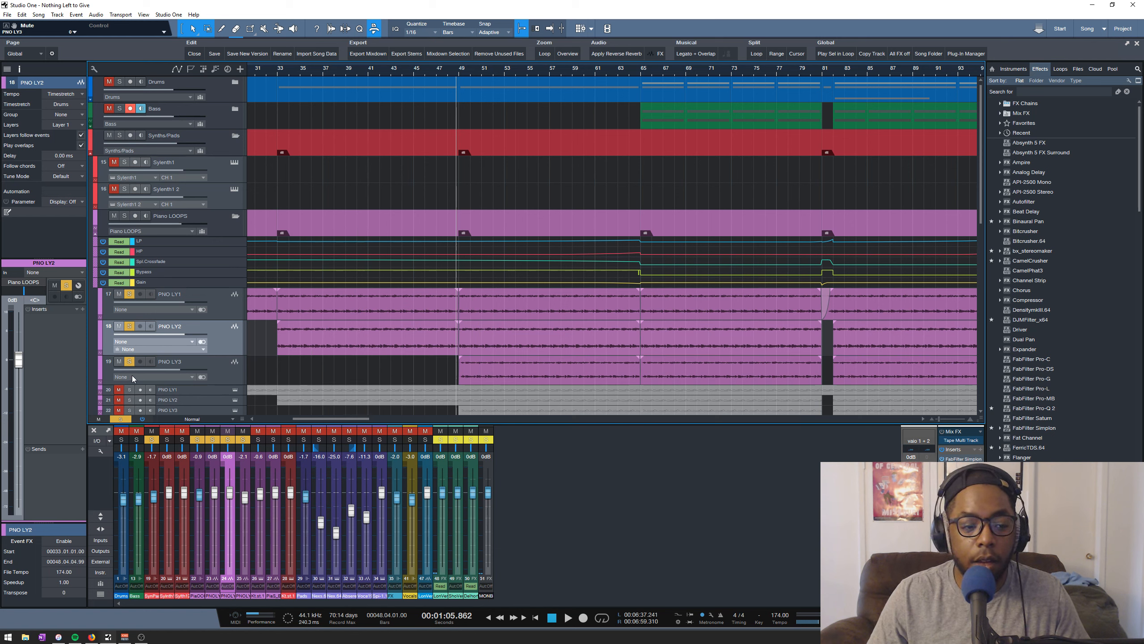
pyautogui.press('space')
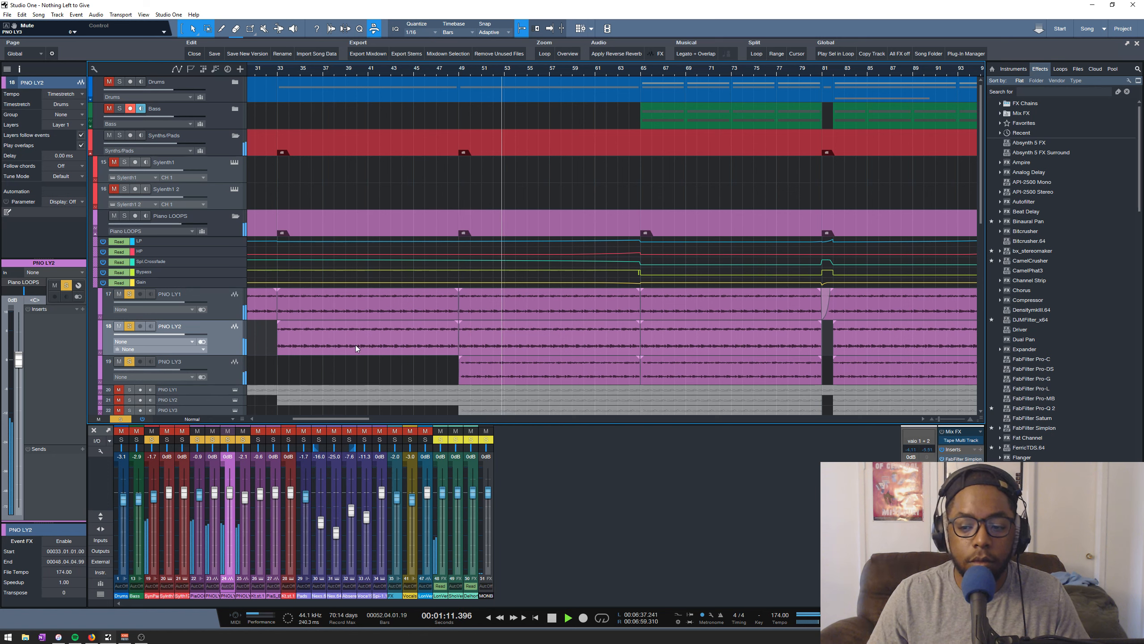
pyautogui.press('space')
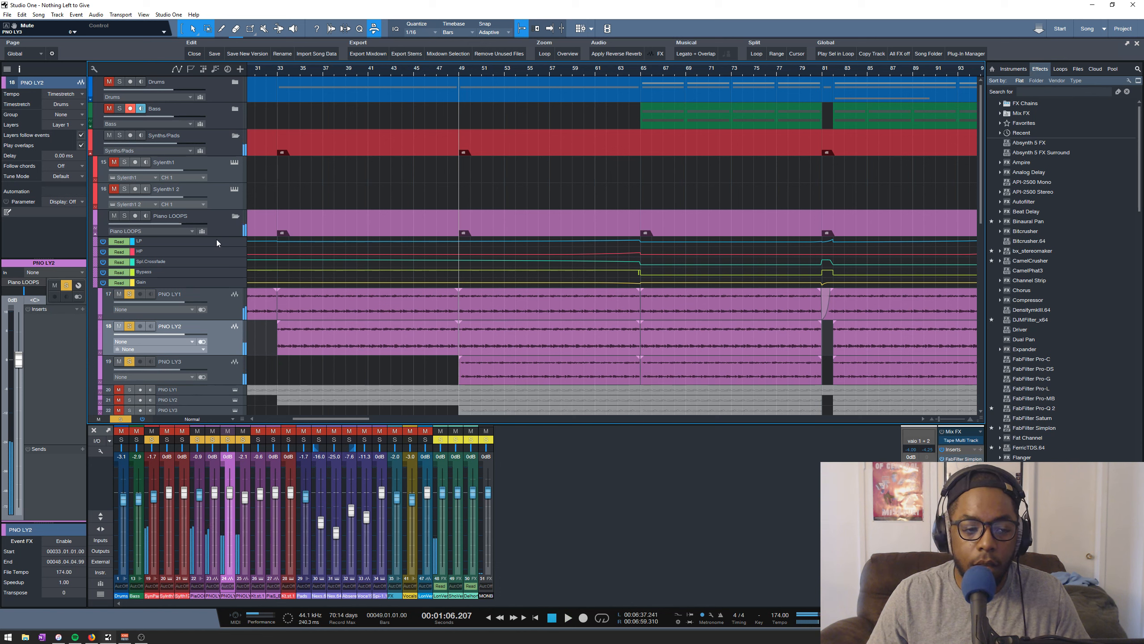
# - Select the Piano LOOPS folder, enlarge its inserts list, and play the three layers through the bus effects
pyautogui.click(223, 221)
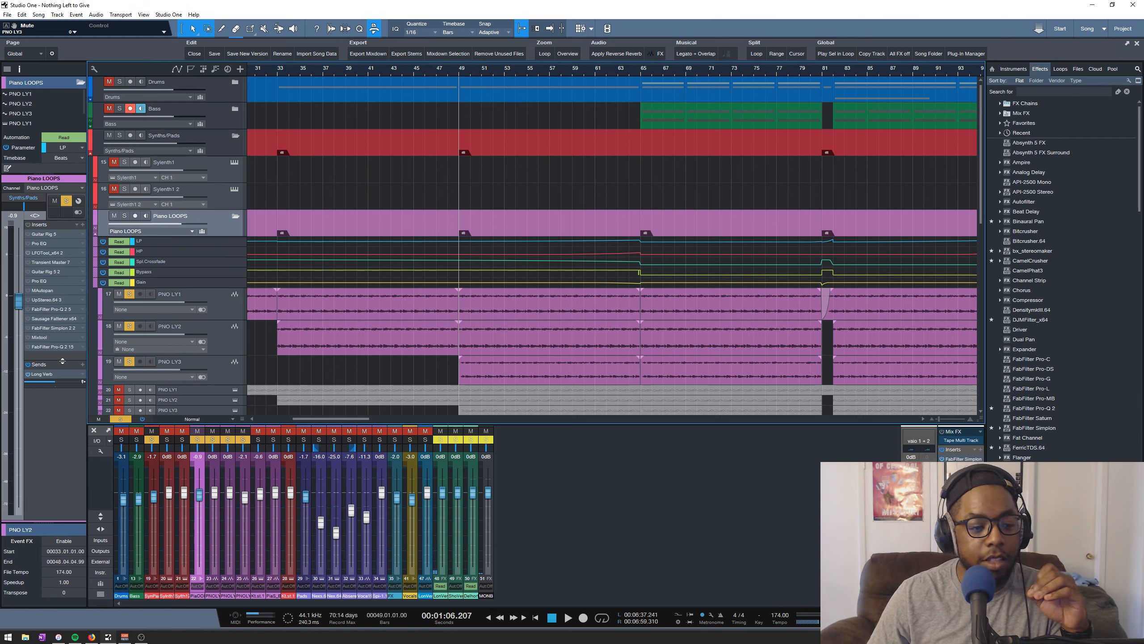
pyautogui.moveTo(63, 360); pyautogui.dragTo(62, 374)
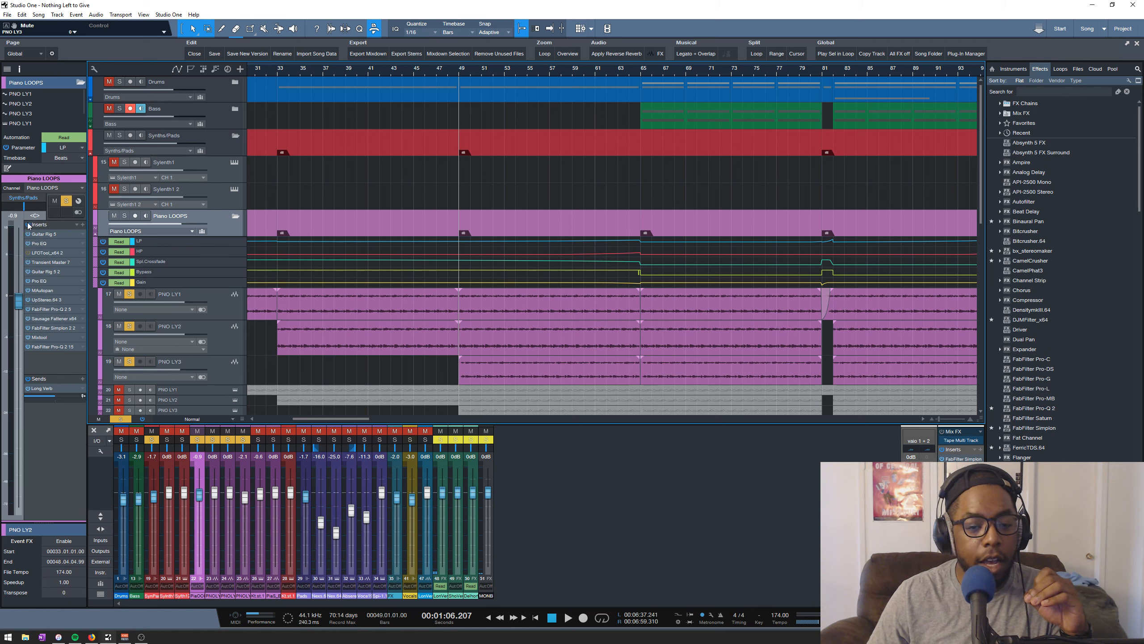
pyautogui.press('space')
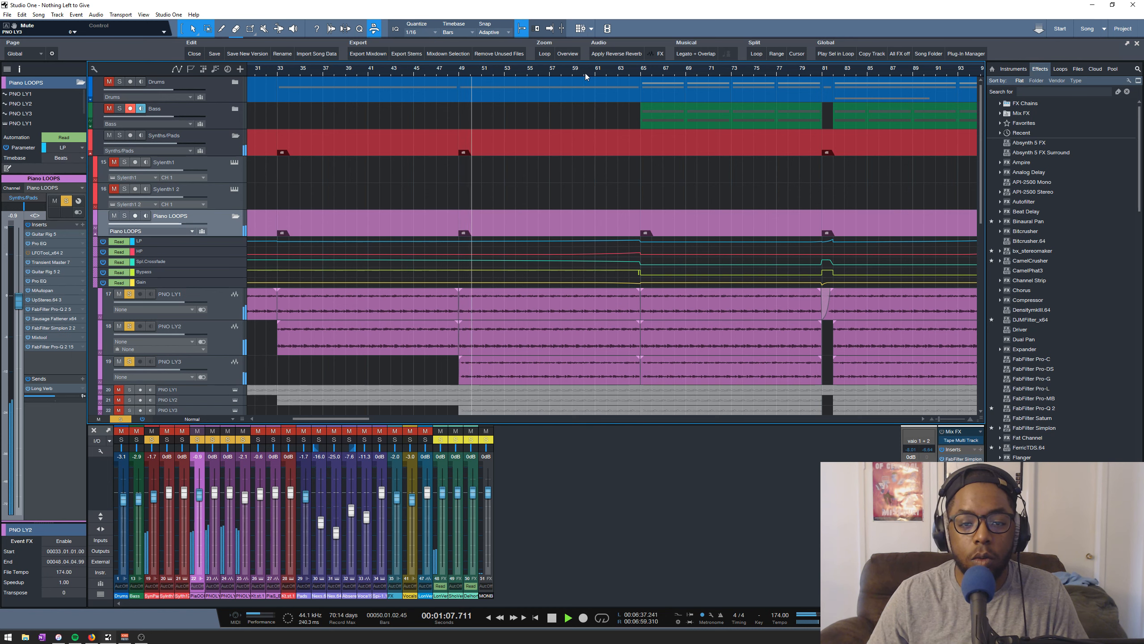
pyautogui.press('z')
pyautogui.press('space')
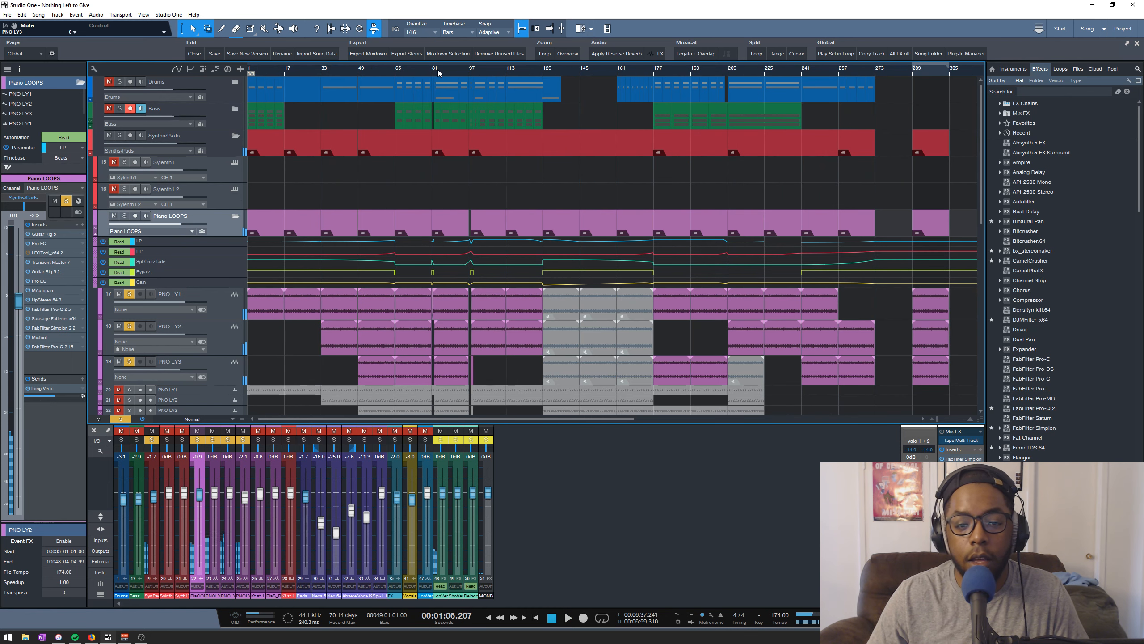
# - Play the Piano LOOPS layers through the automation dip around bar 97
pyautogui.scroll(2, 438, 71)
pyautogui.click(490, 70)
pyautogui.press('space')
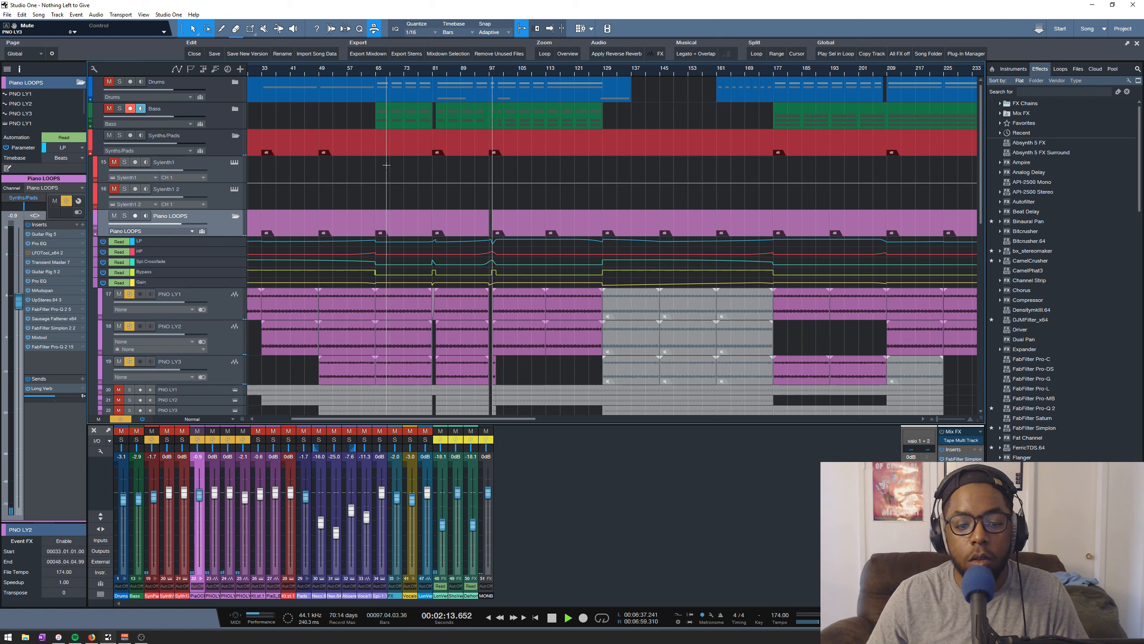
pyautogui.press('space')
# - Play the soloed Piano LOOPS layers briefly from bar 65 with the bus effects on
pyautogui.click(375, 72)
pyautogui.scroll(5, 386, 70)
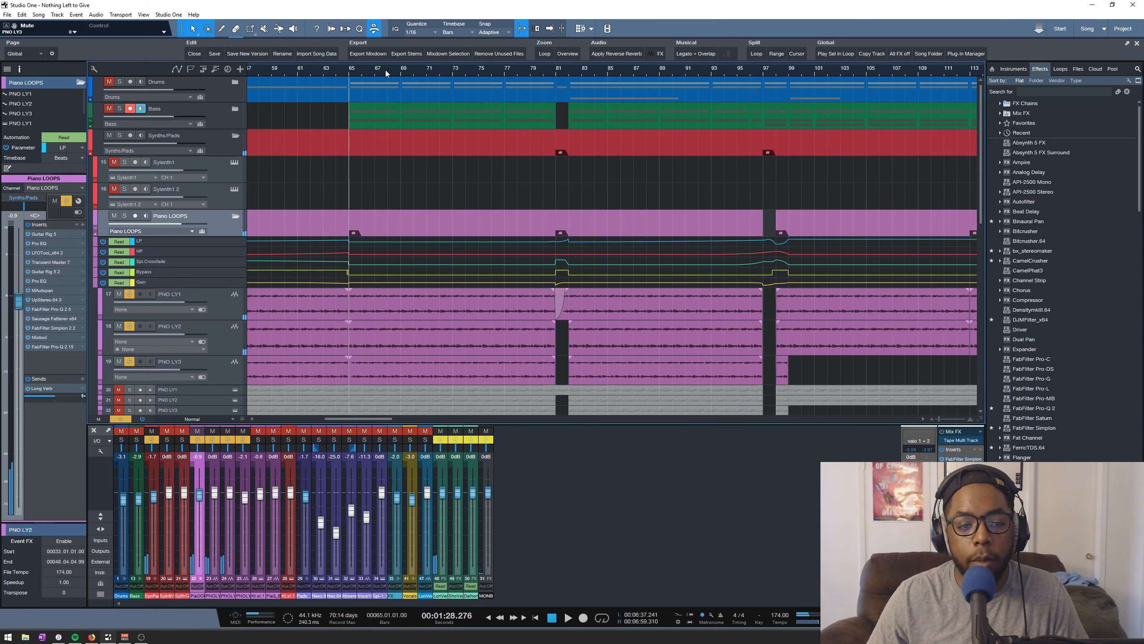
pyautogui.press('space')
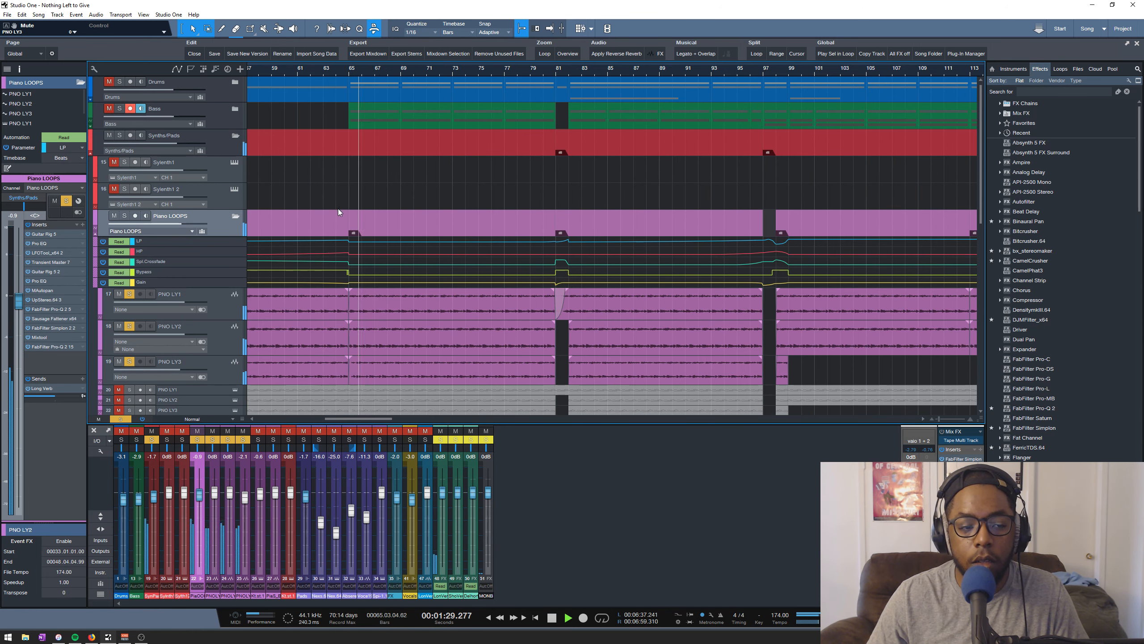
pyautogui.press('space')
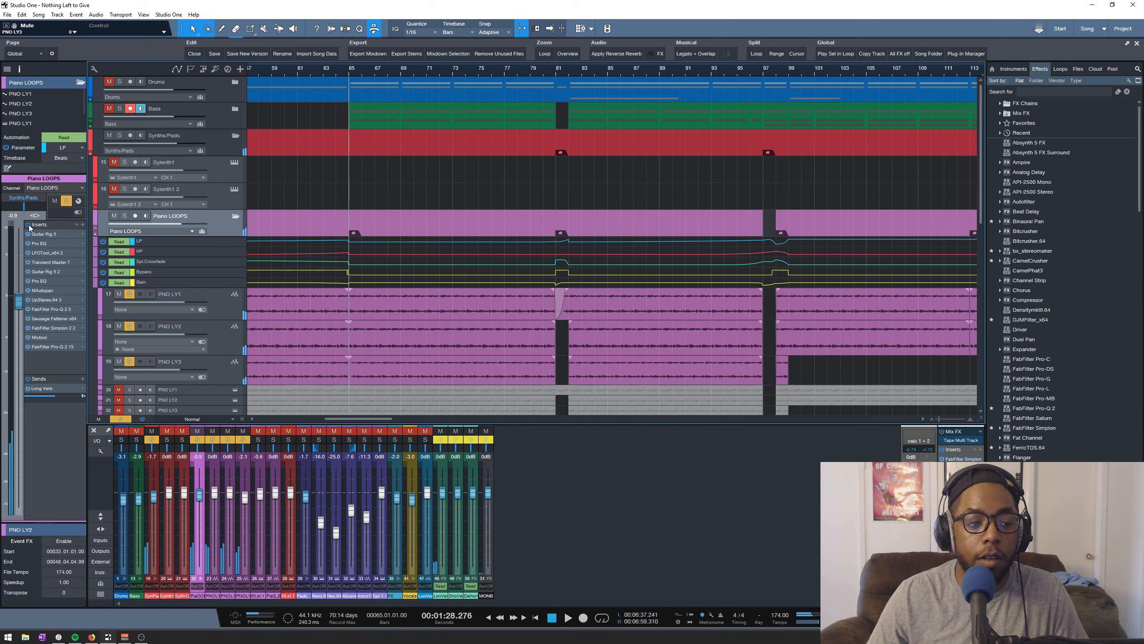
# - Bypass all inserts on the Piano LOOPS bus, open its first Guitar Rig 5, and play the dry layers from bar 65
pyautogui.click(28, 225)
pyautogui.click(47, 233)
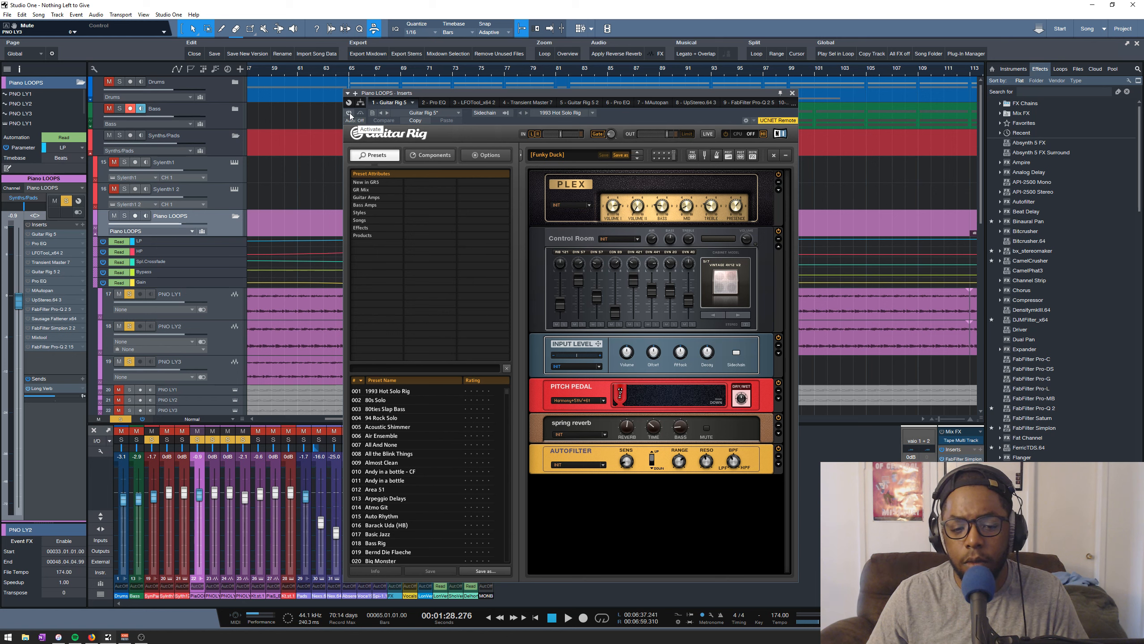
pyautogui.press('space')
pyautogui.press('space')
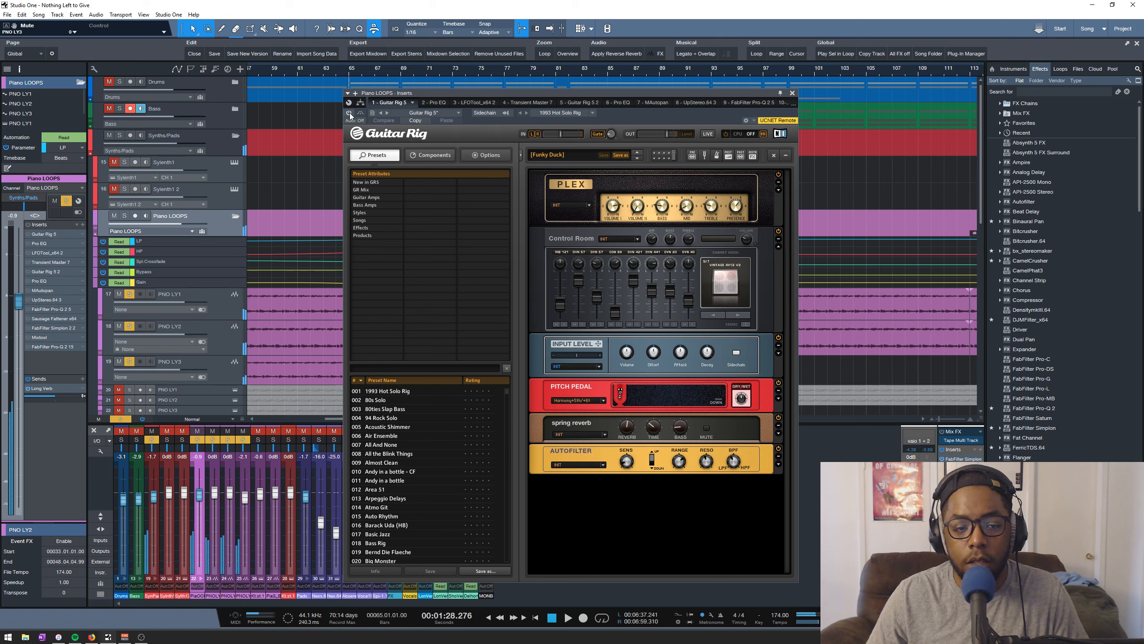
# - Activate only the first Guitar Rig 5 on the Piano LOOPS bus and play the layers through it
pyautogui.click(350, 115)
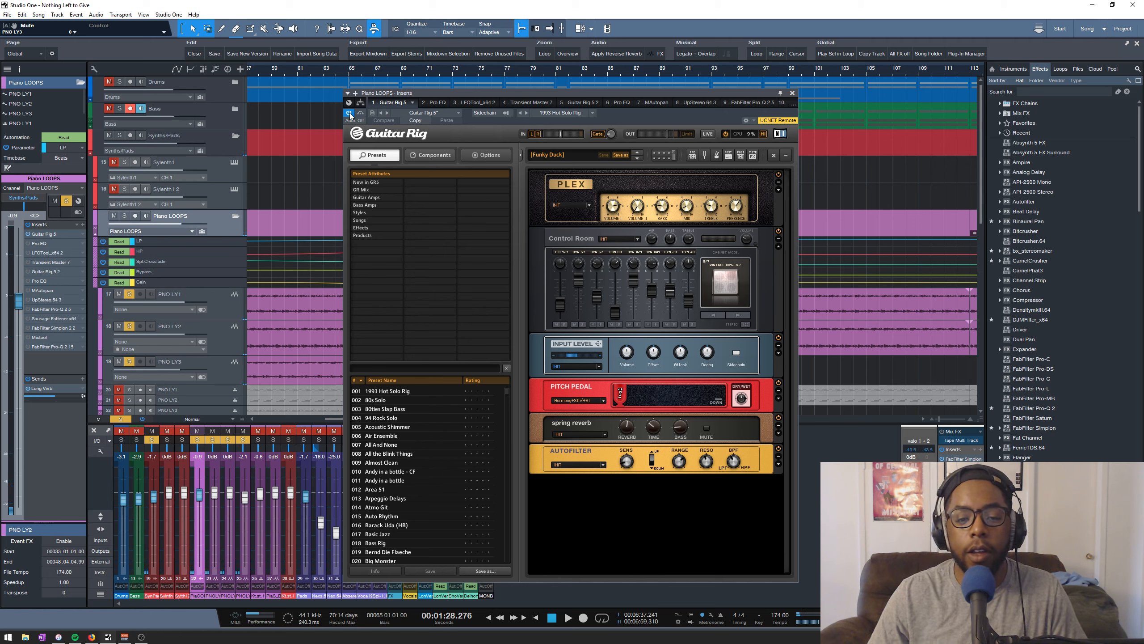
pyautogui.press('space')
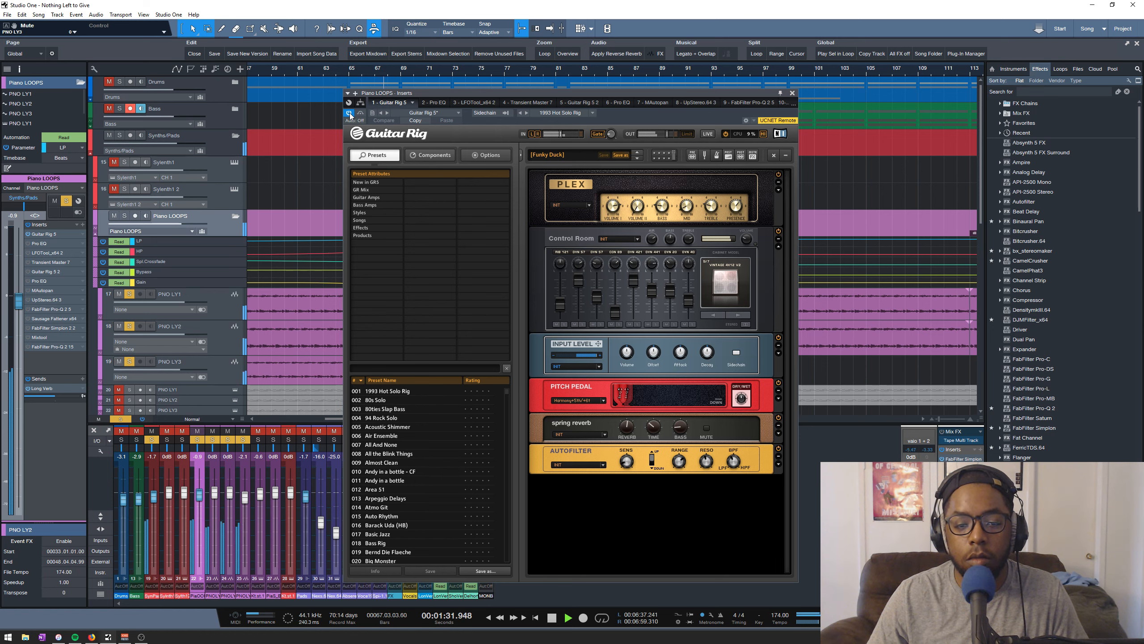
pyautogui.press('space')
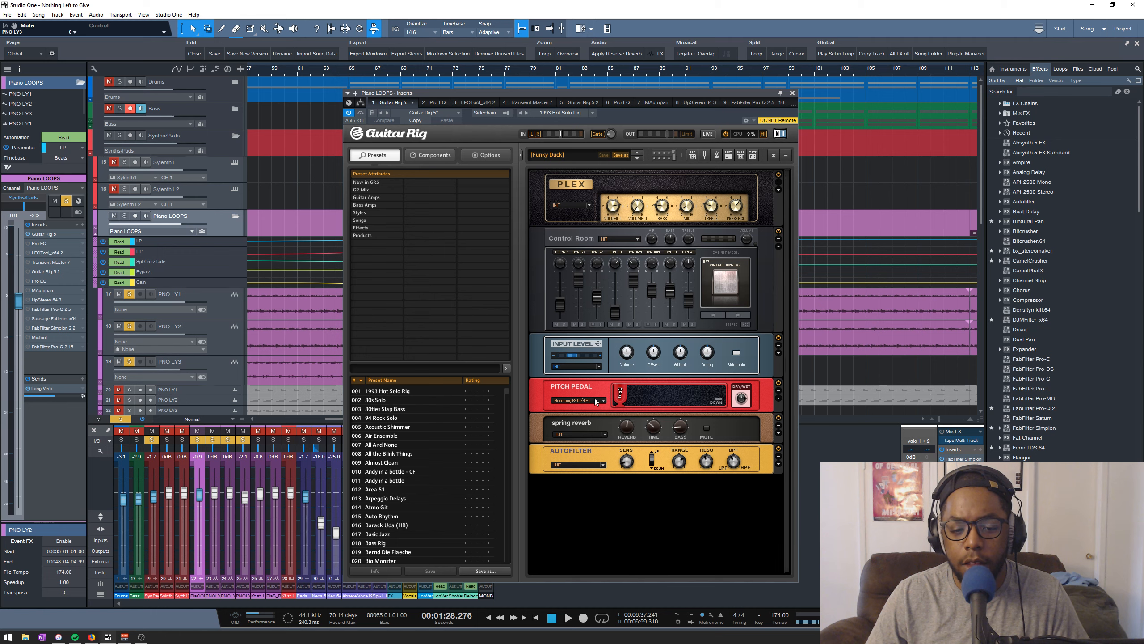
# - Toggle Guitar Rig's Pitch Pedal while playing from bar 65 to compare the sound with and without it
pyautogui.press('space')
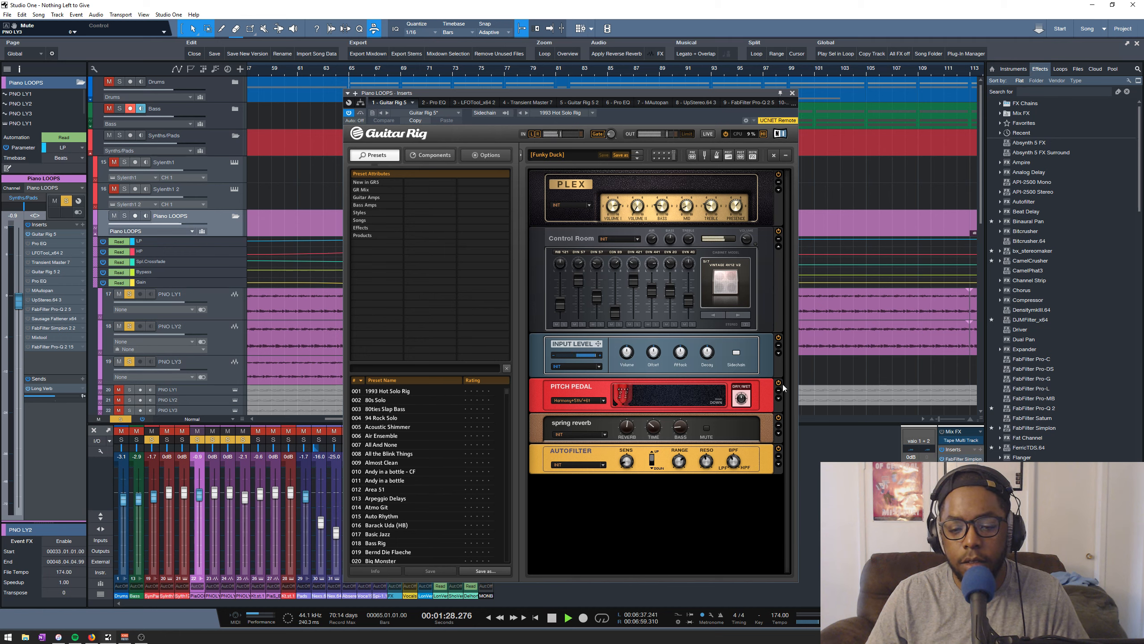
pyautogui.click(779, 382)
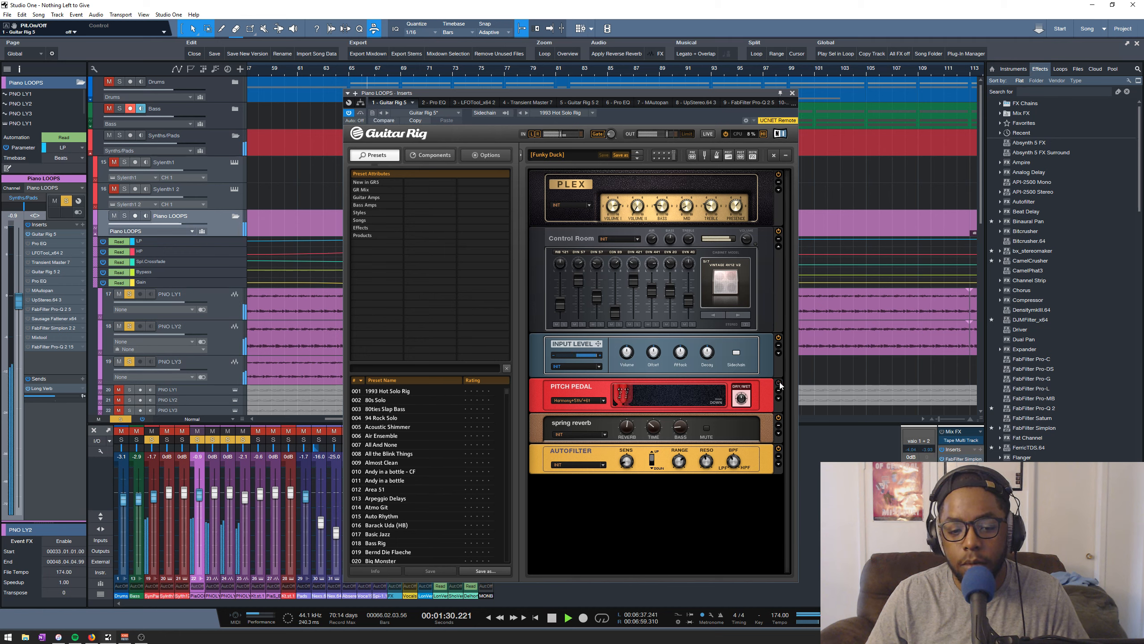
pyautogui.press('space')
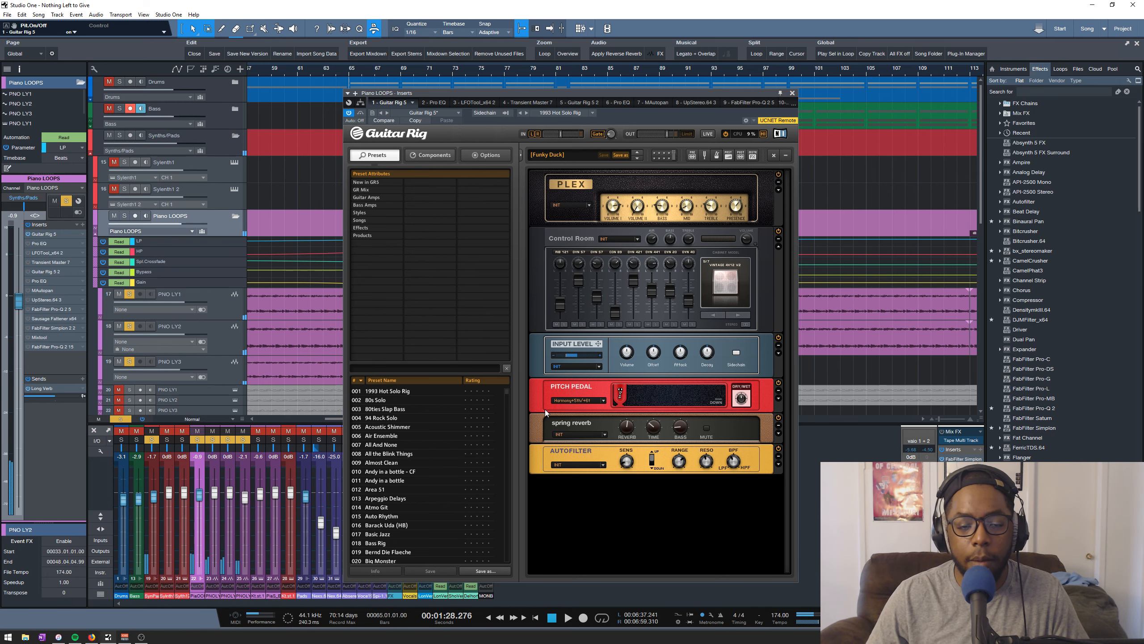
# - Activate the slot 2 Pro EQ and the slot 3 LFOTool on Piano LOOPS, auditioning playback before and after enabling LFOTool
pyautogui.click(440, 104)
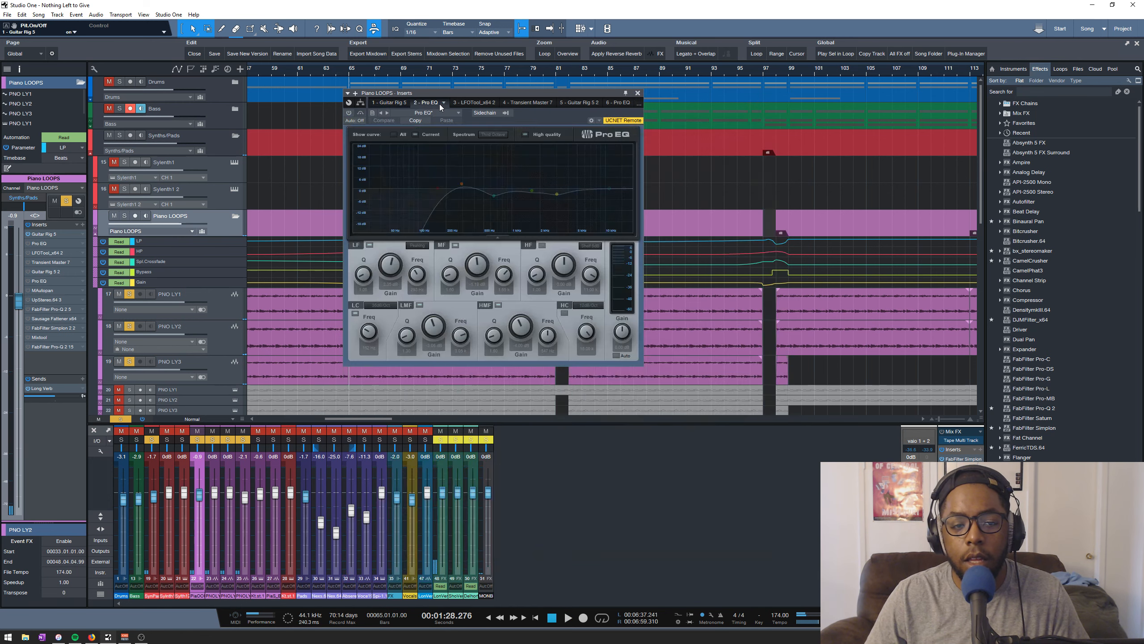
pyautogui.click(350, 113)
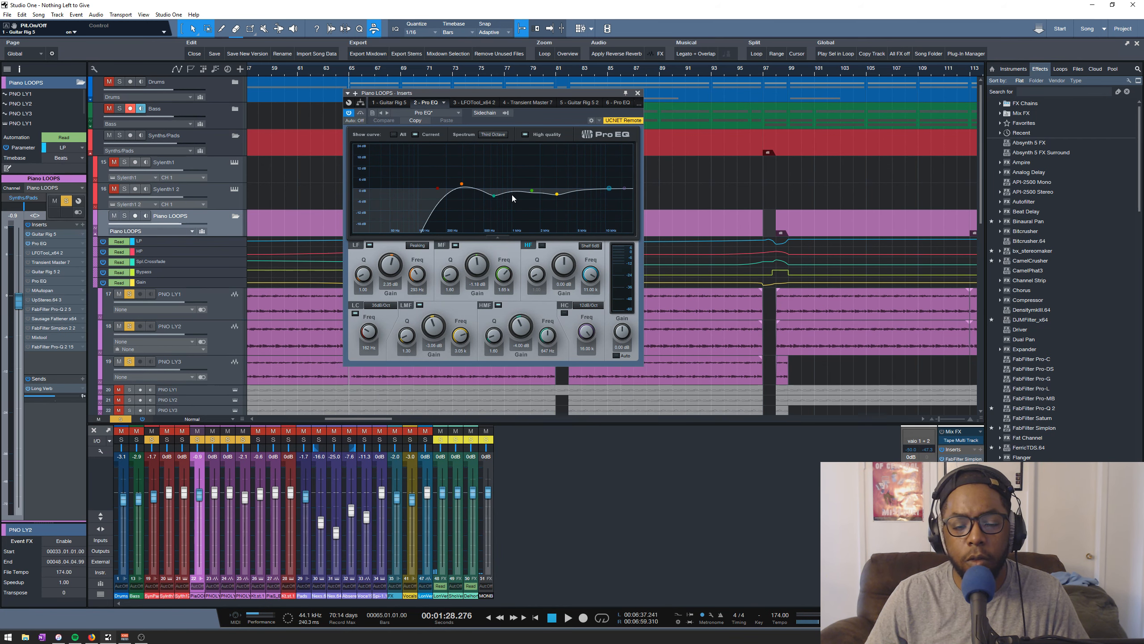
pyautogui.click(472, 101)
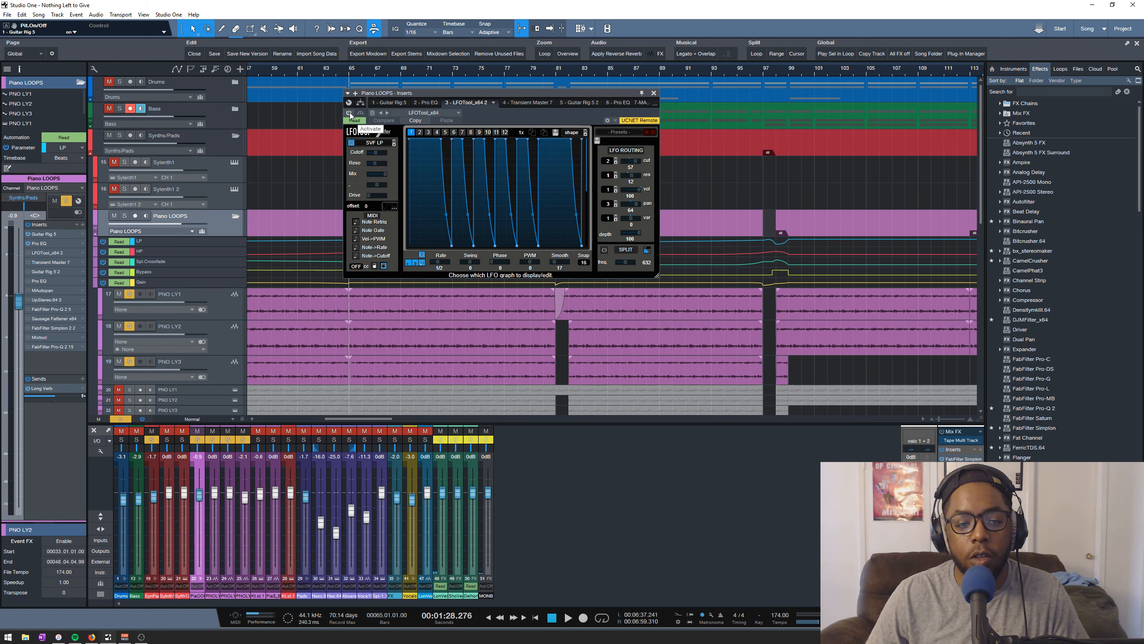
pyautogui.press('space')
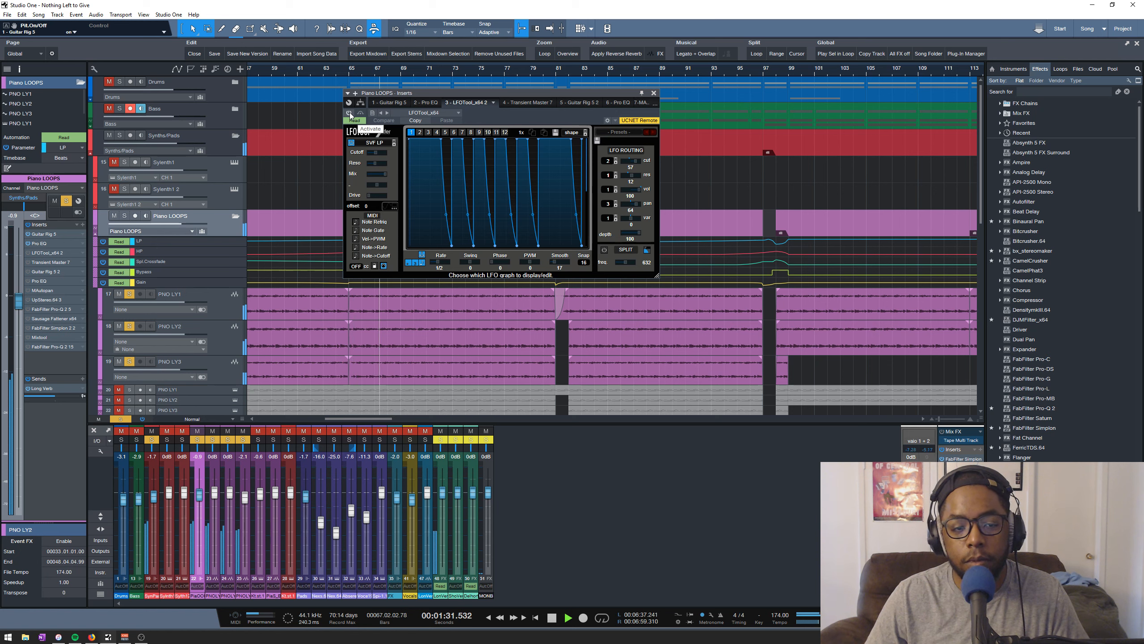
pyautogui.press('space')
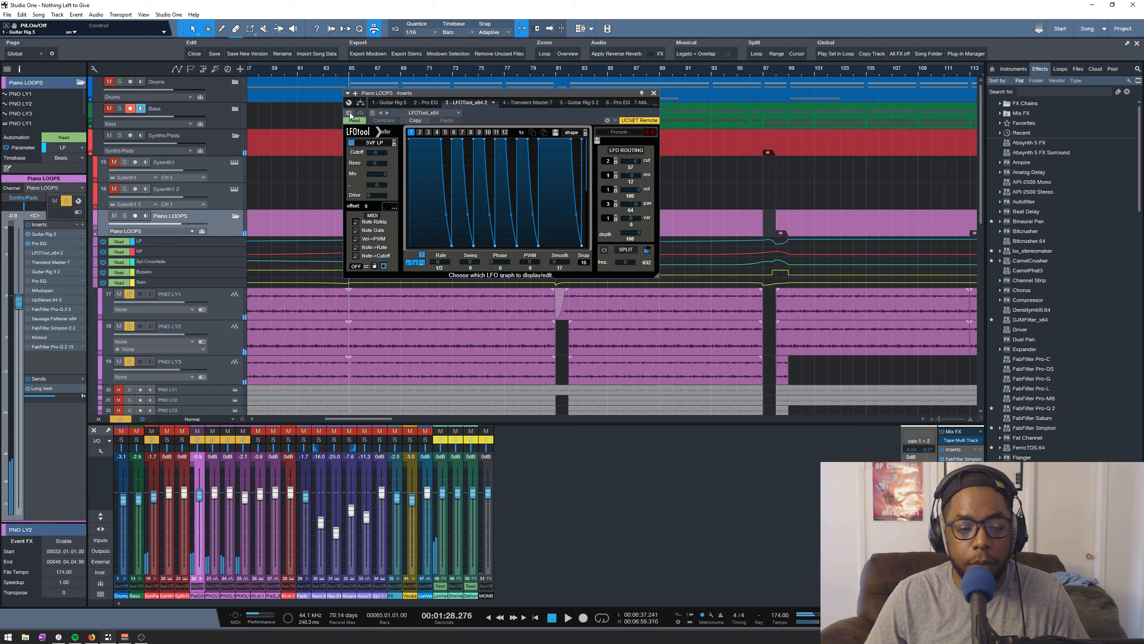
pyautogui.click(349, 113)
pyautogui.press('space')
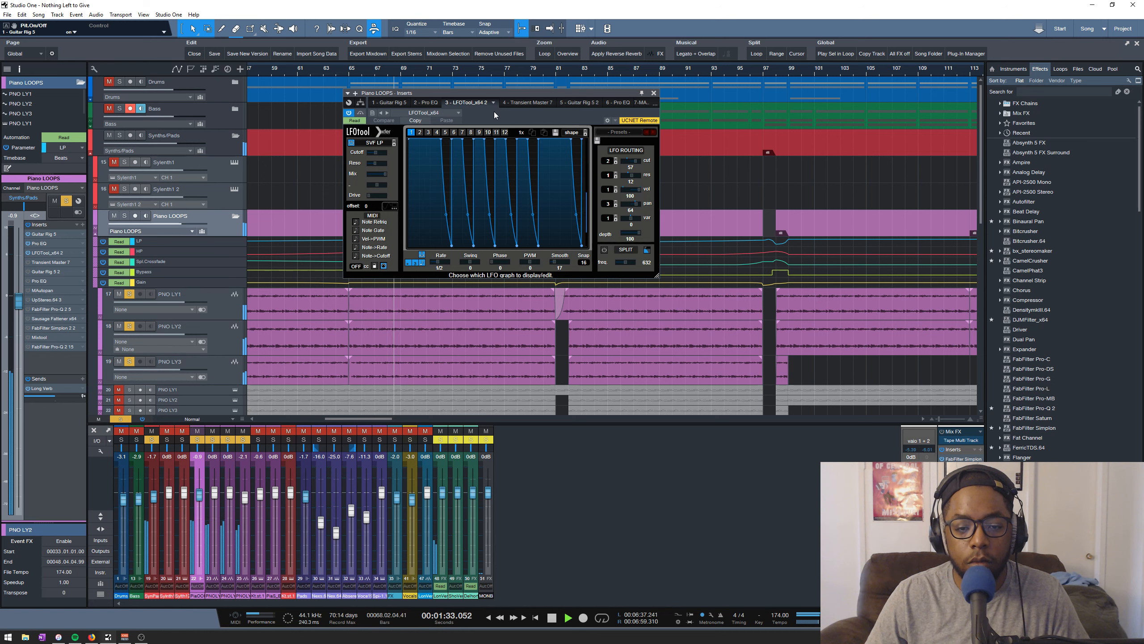
pyautogui.press('space')
# - Display LFOTool's filter frequency plot and watch its movement during playback
pyautogui.click(447, 144)
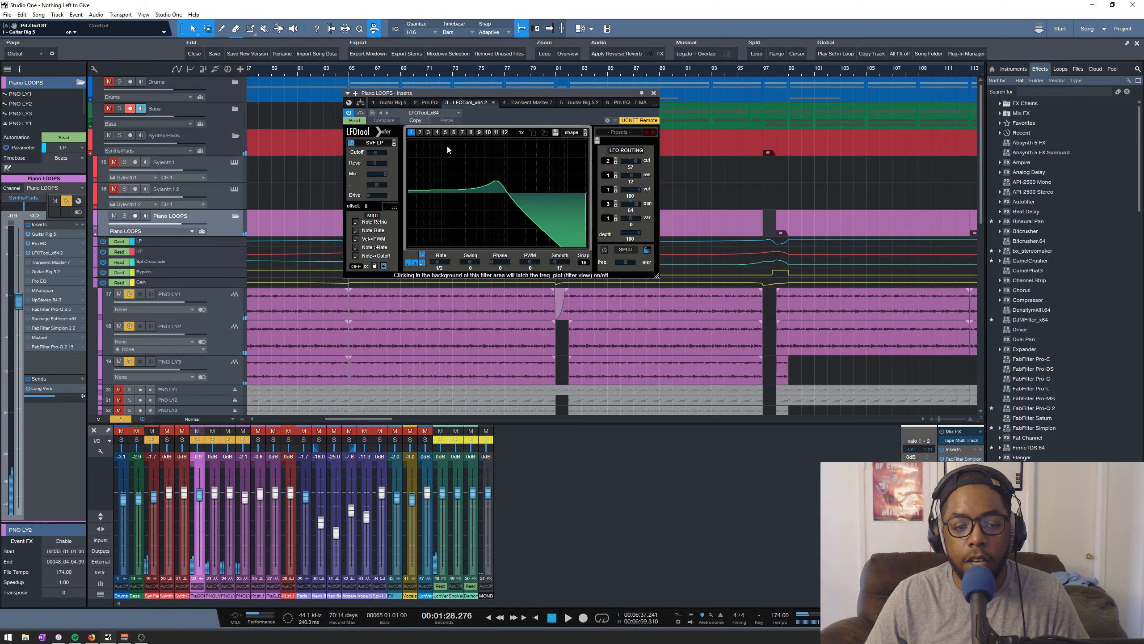
pyautogui.press('space')
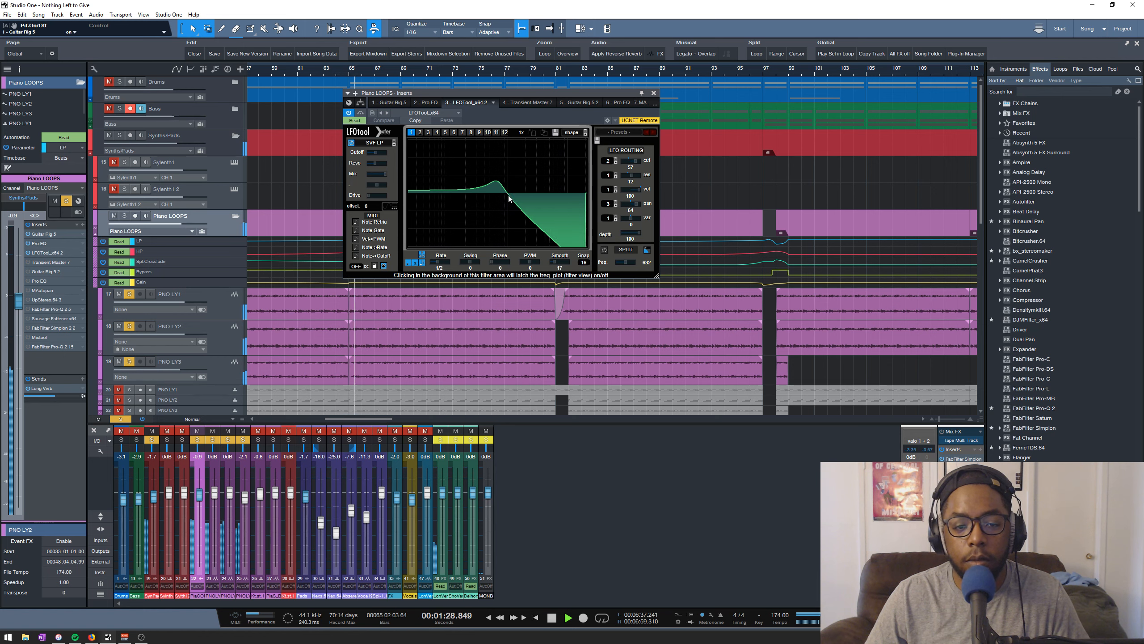
pyautogui.press('space')
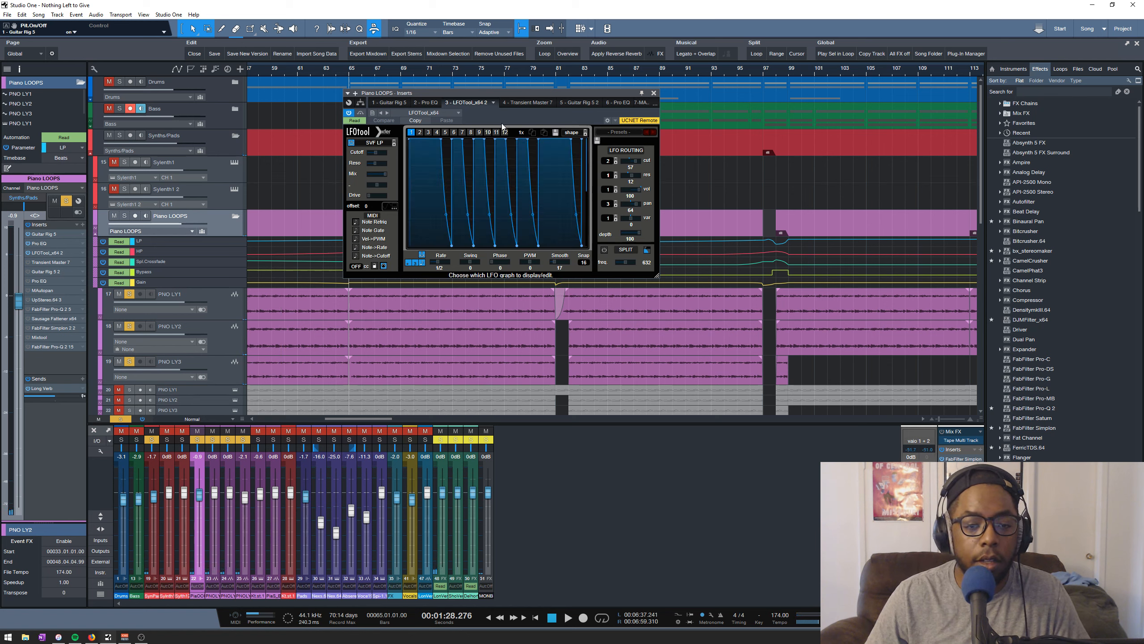
# - View the Transient Master settings, and activate the second Guitar Rig 5 insert while auditioning the piano loops
pyautogui.click(532, 104)
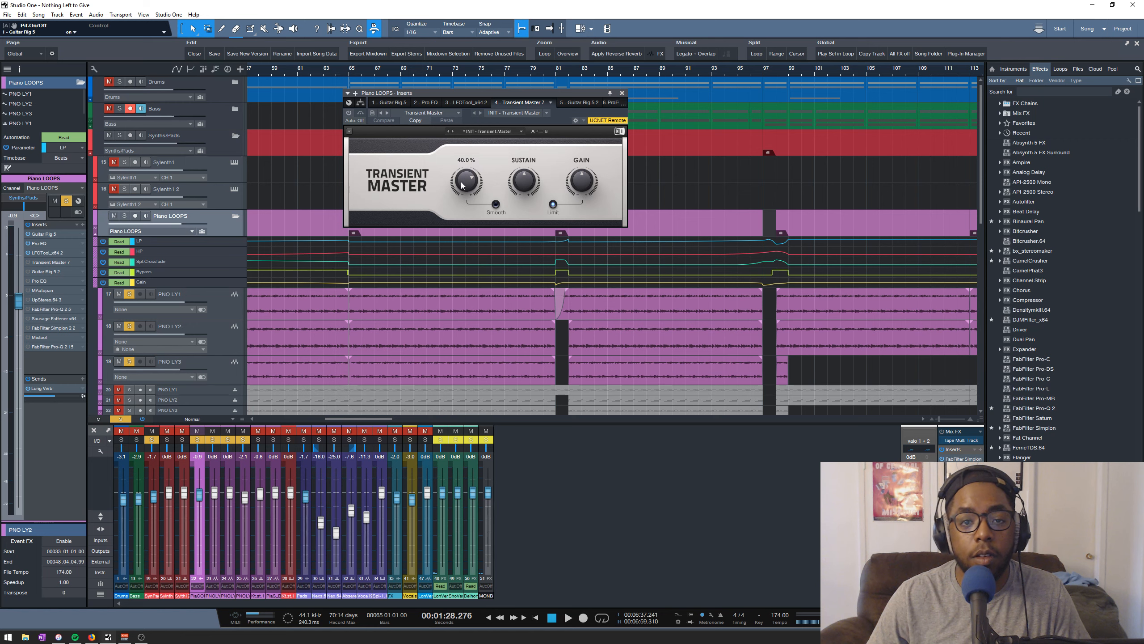
pyautogui.click(574, 102)
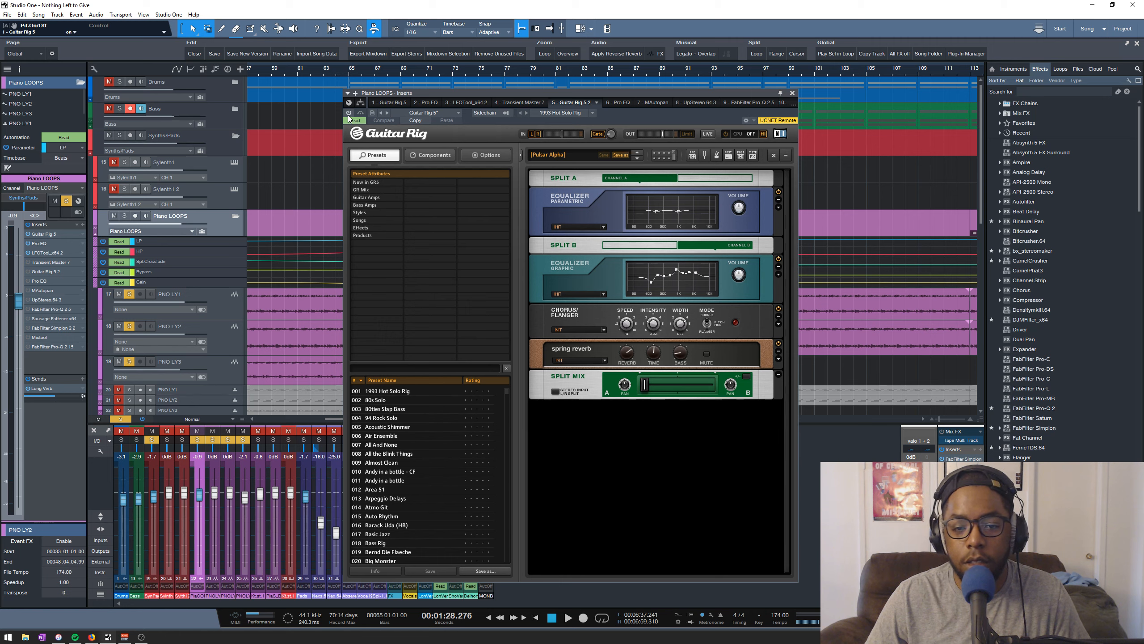
pyautogui.press('space')
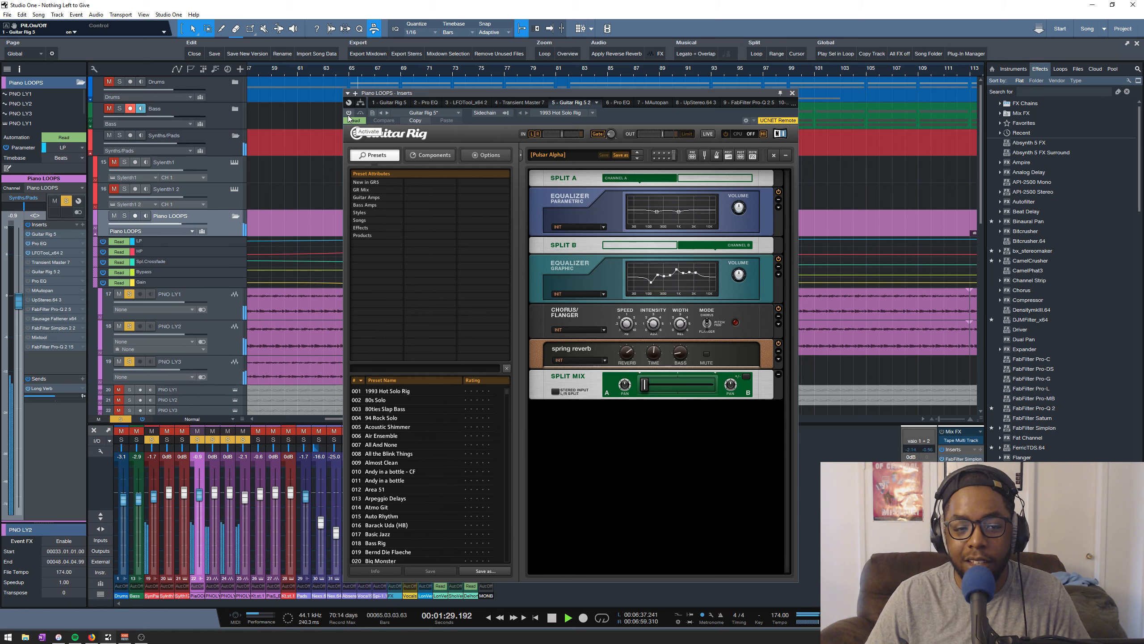
pyautogui.click(349, 113)
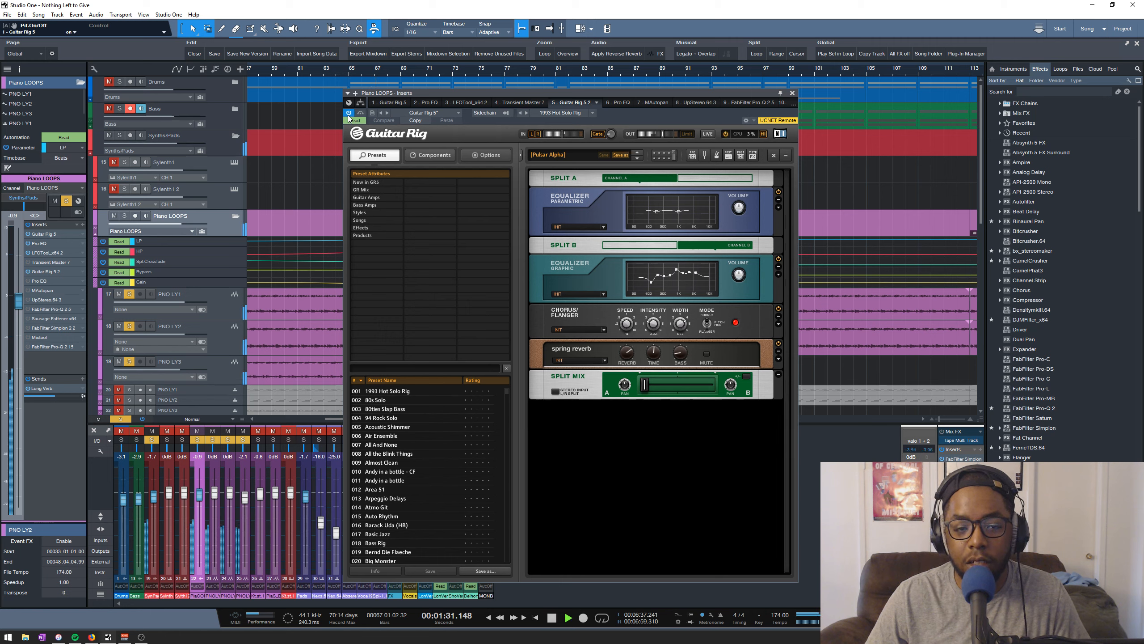
pyautogui.press('space')
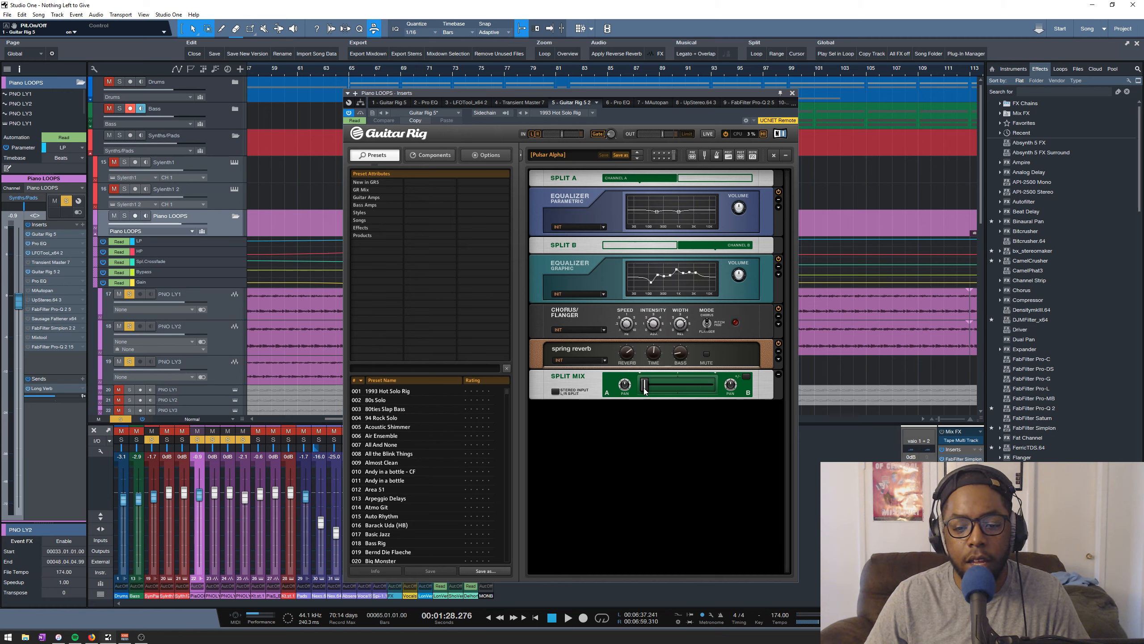
# - During playback, sweep Guitar Rig's Split Mix crossfade fully to B and back to A
pyautogui.press('space')
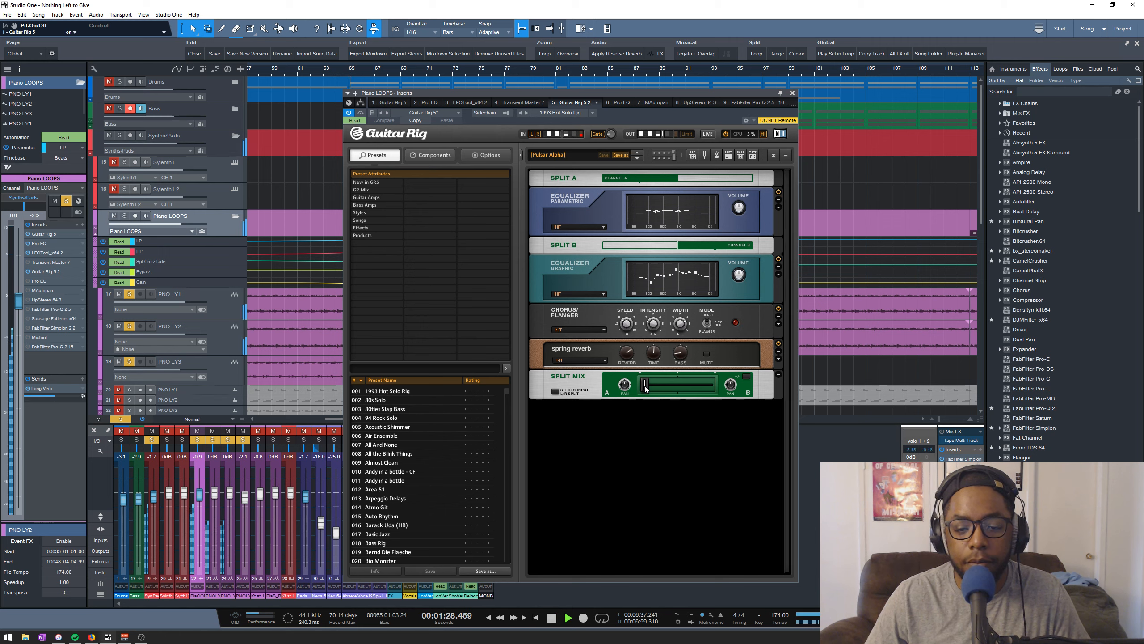
pyautogui.moveTo(645, 386); pyautogui.dragTo(731, 385)
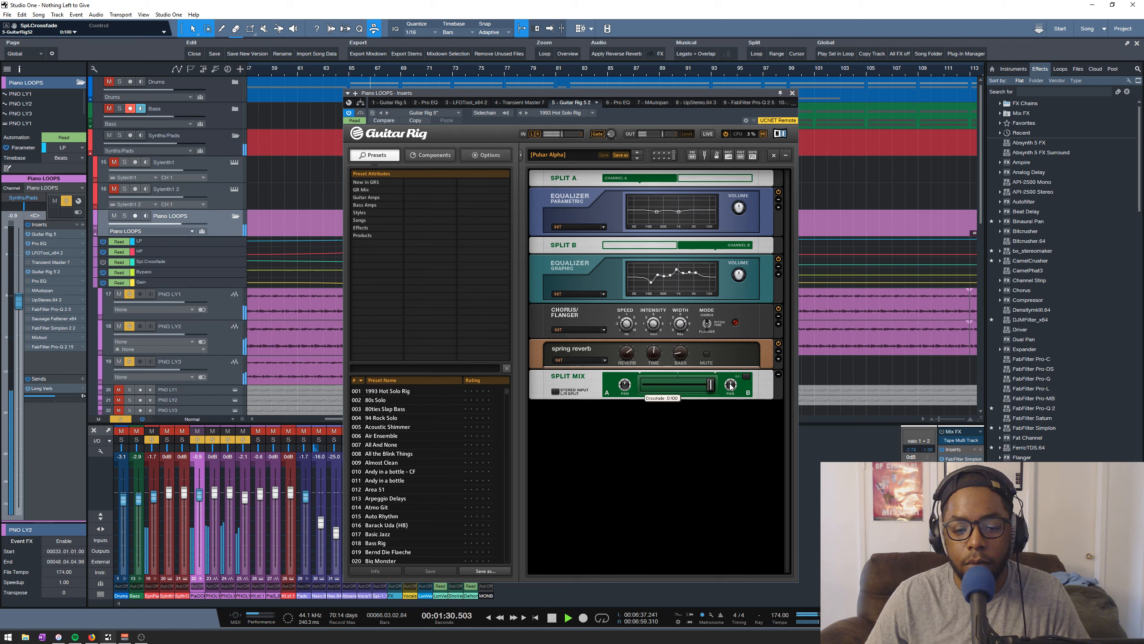
pyautogui.moveTo(730, 386); pyautogui.dragTo(644, 390)
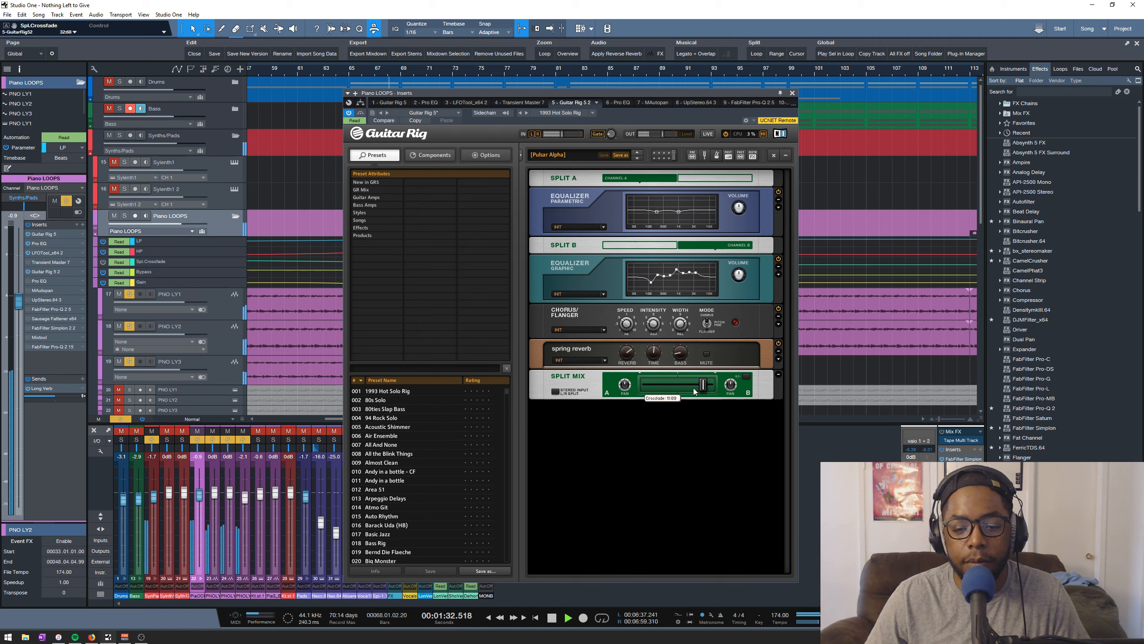
pyautogui.press('space')
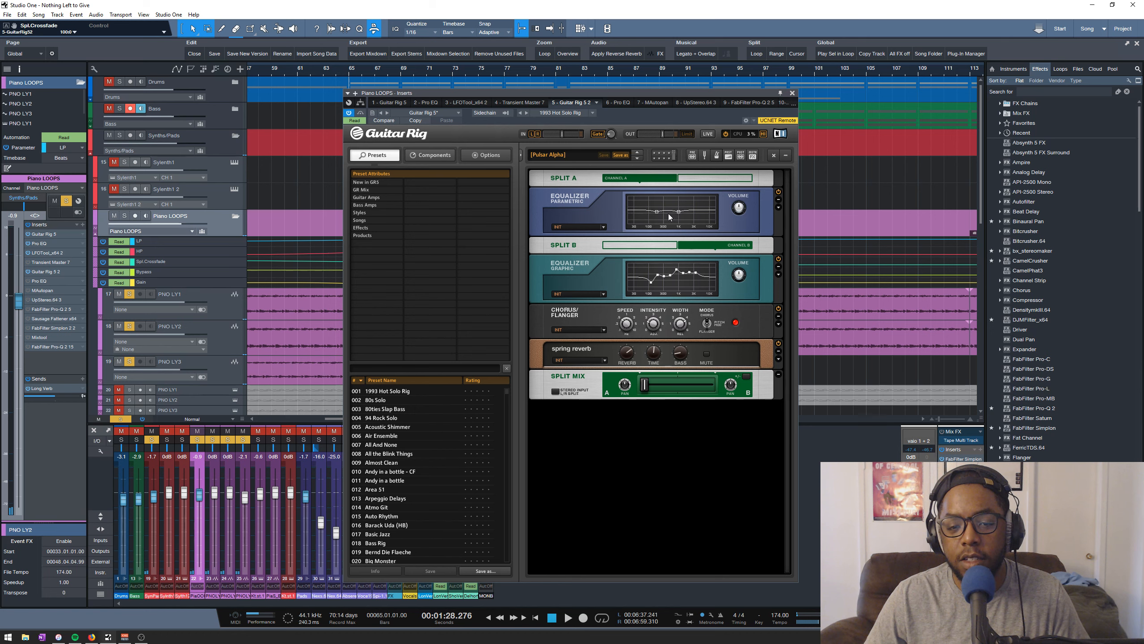
pyautogui.moveTo(662, 211)
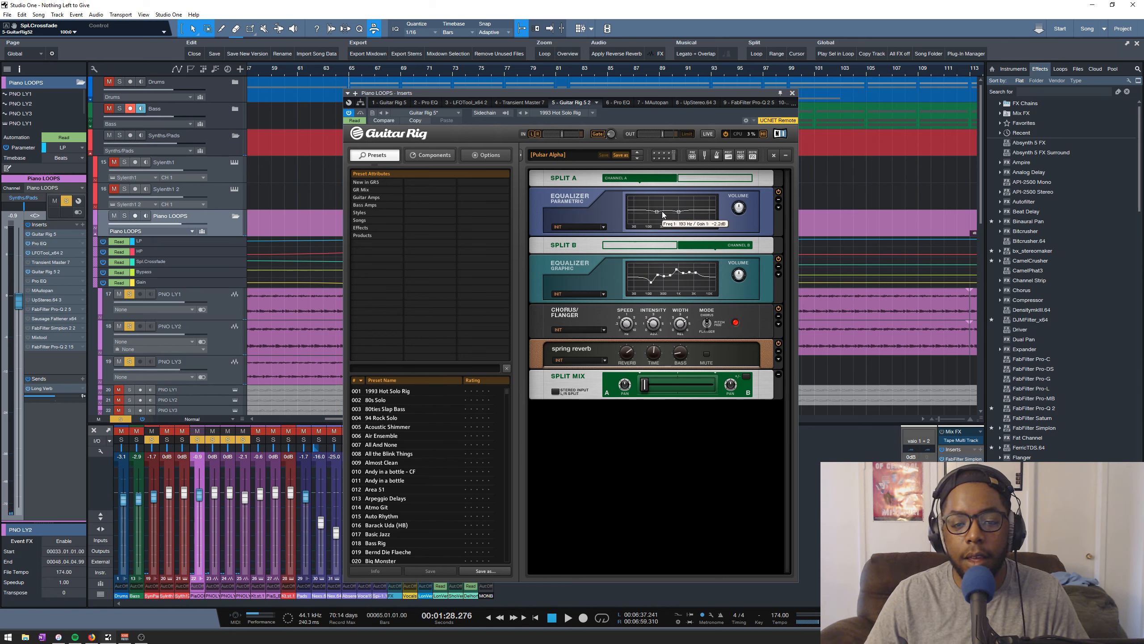
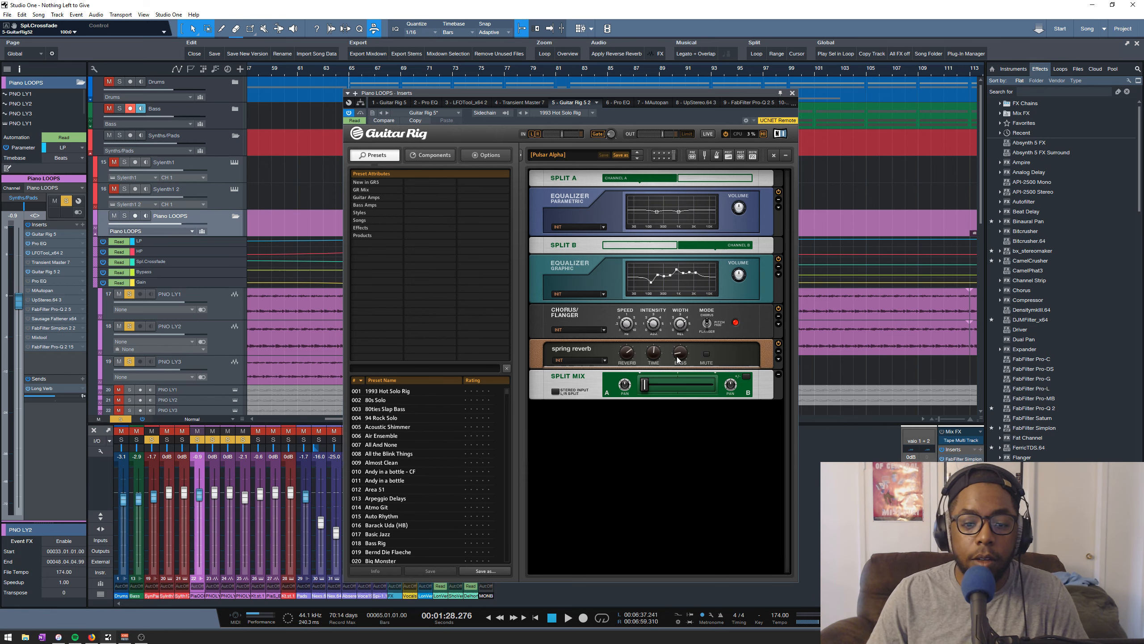
# - Activate the slot 6 Pro EQ and the slot 7 MAutopan, and start playback
pyautogui.click(616, 103)
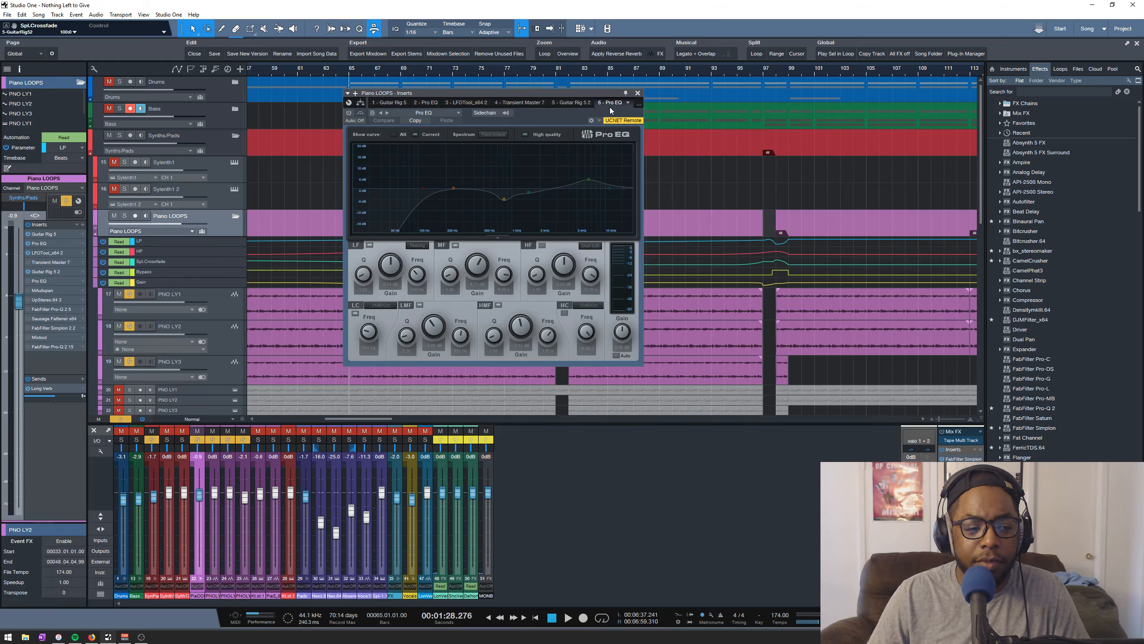
pyautogui.click(350, 114)
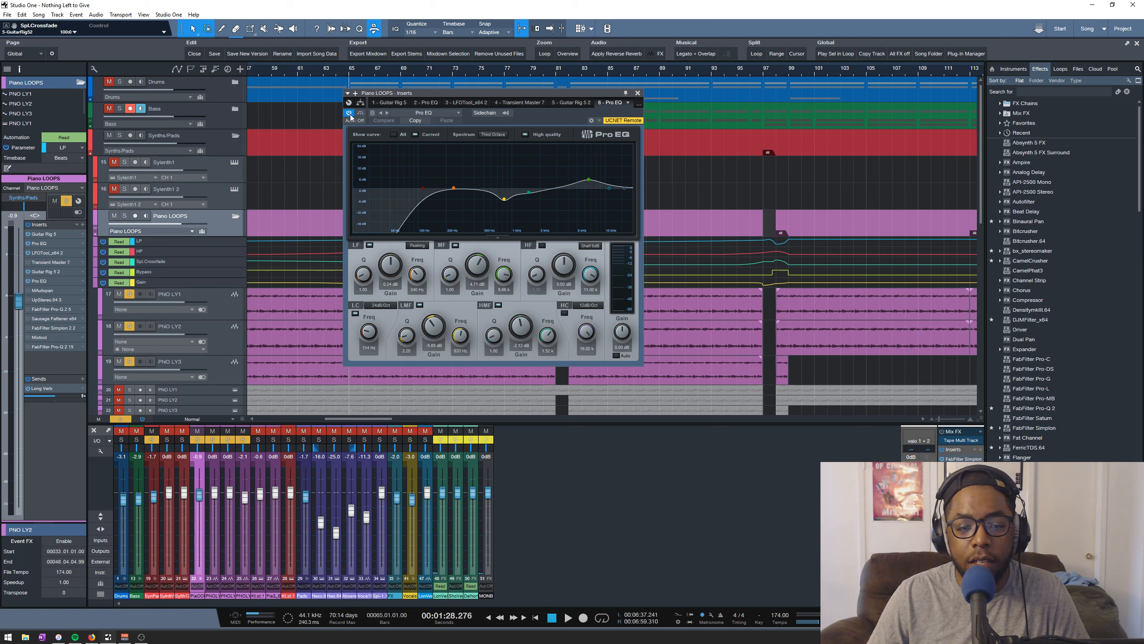
pyautogui.click(638, 105)
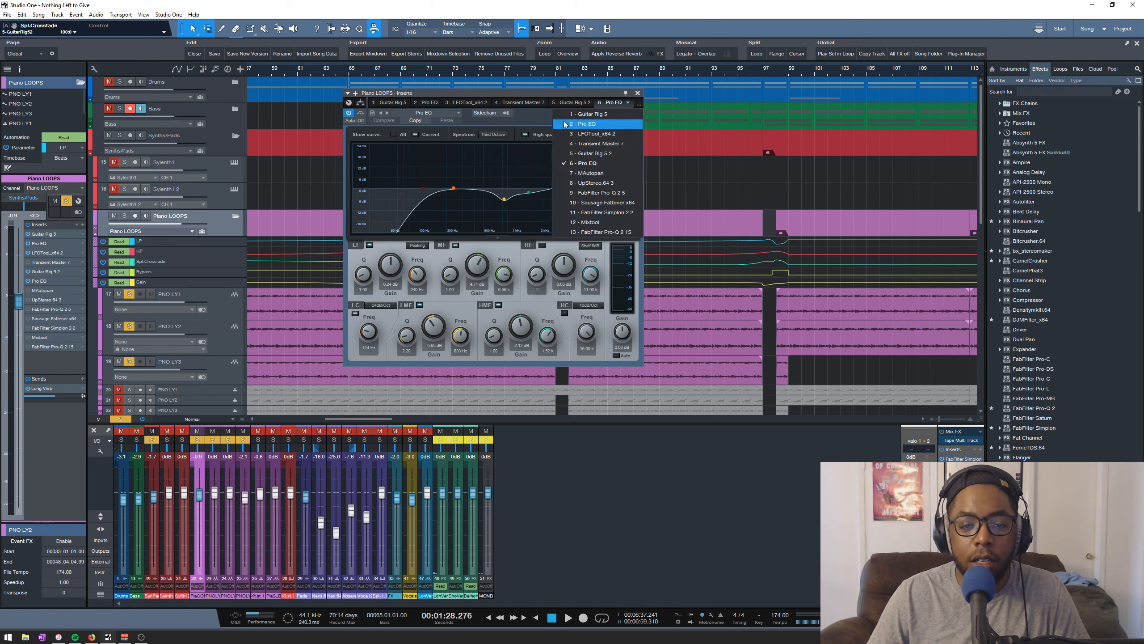
pyautogui.click(583, 171)
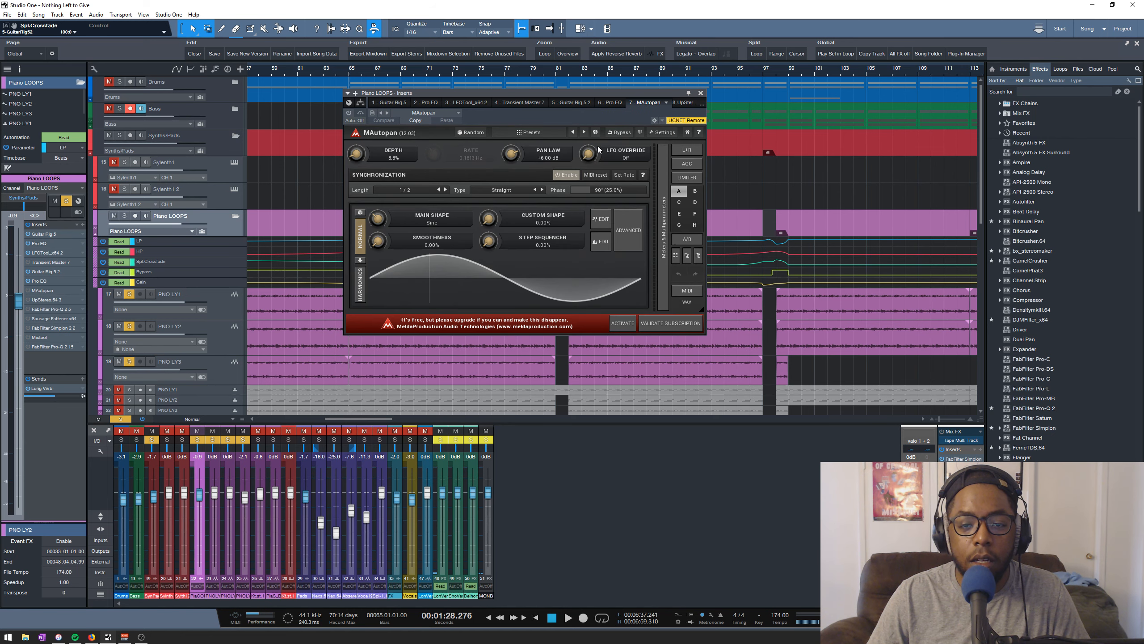
pyautogui.click(348, 114)
pyautogui.press('space')
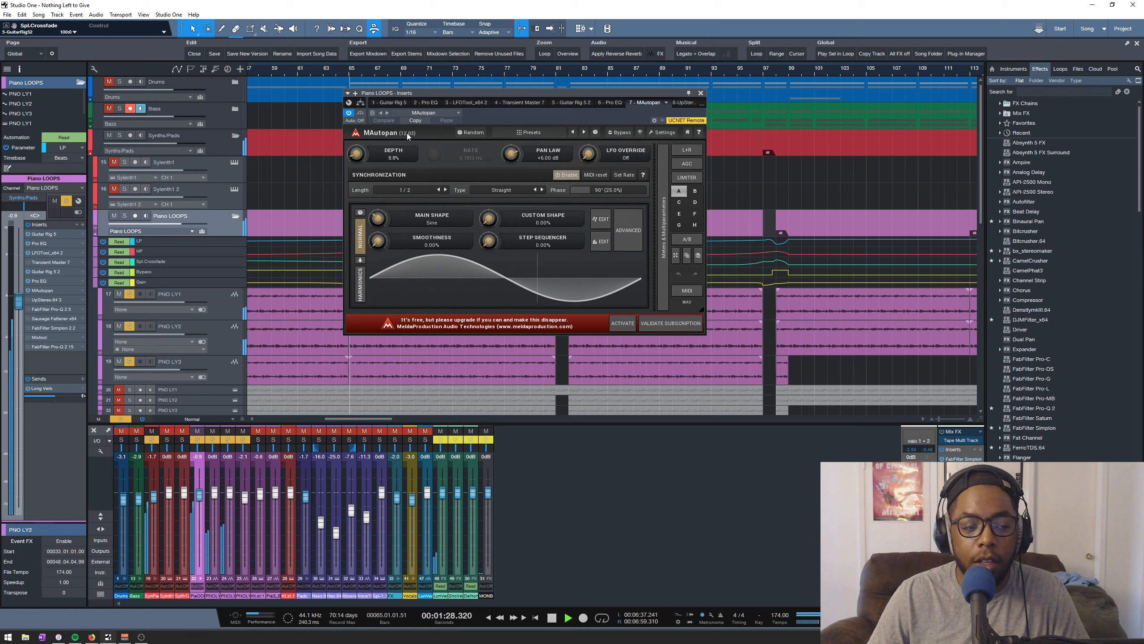
# - Open the UpStereo insert, stop playback and activate the plug-in
pyautogui.click(51, 299)
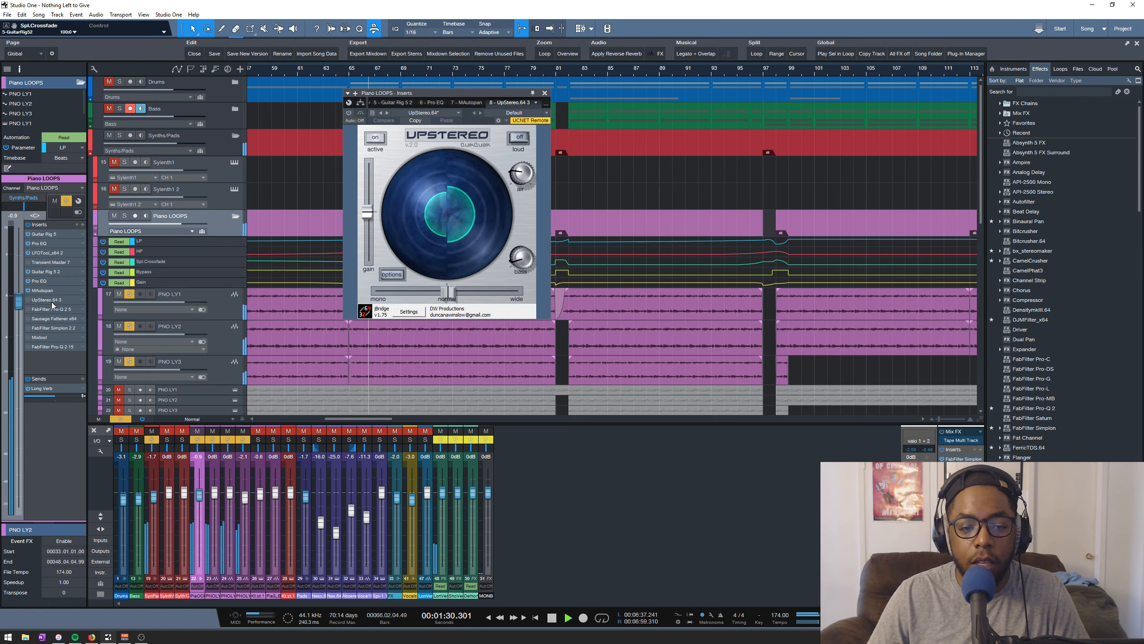
pyautogui.press('space')
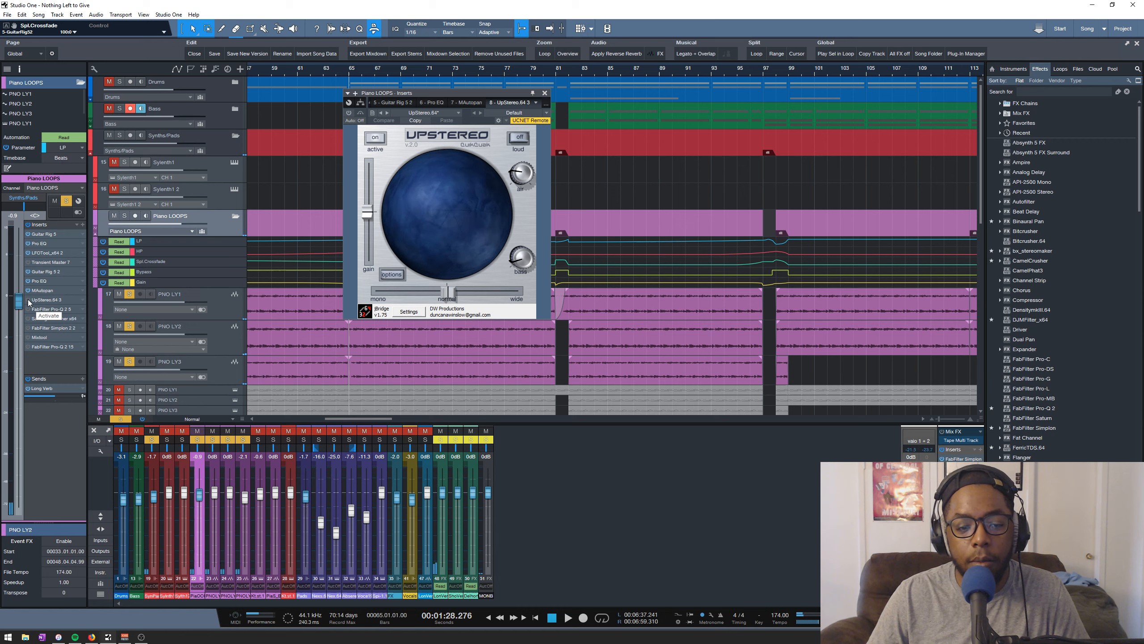
pyautogui.click(28, 299)
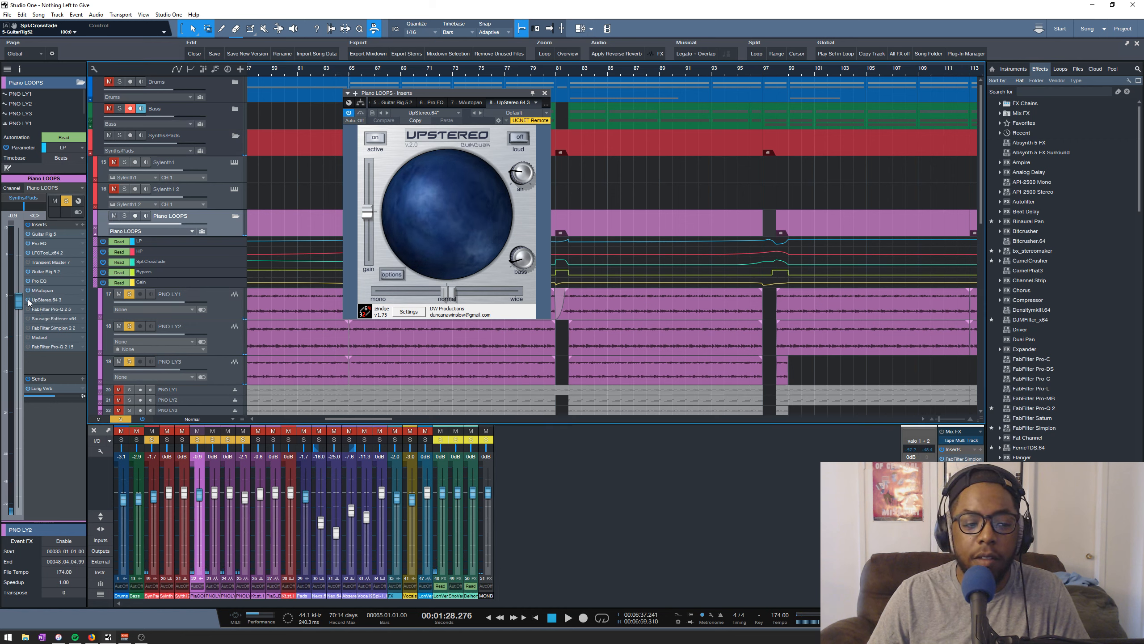
# - Activate the FabFilter Pro-Q 2 5 and Sausage Fattener inserts, closing the Sausage Fattener window
pyautogui.click(33, 313)
pyautogui.click(28, 310)
pyautogui.click(36, 318)
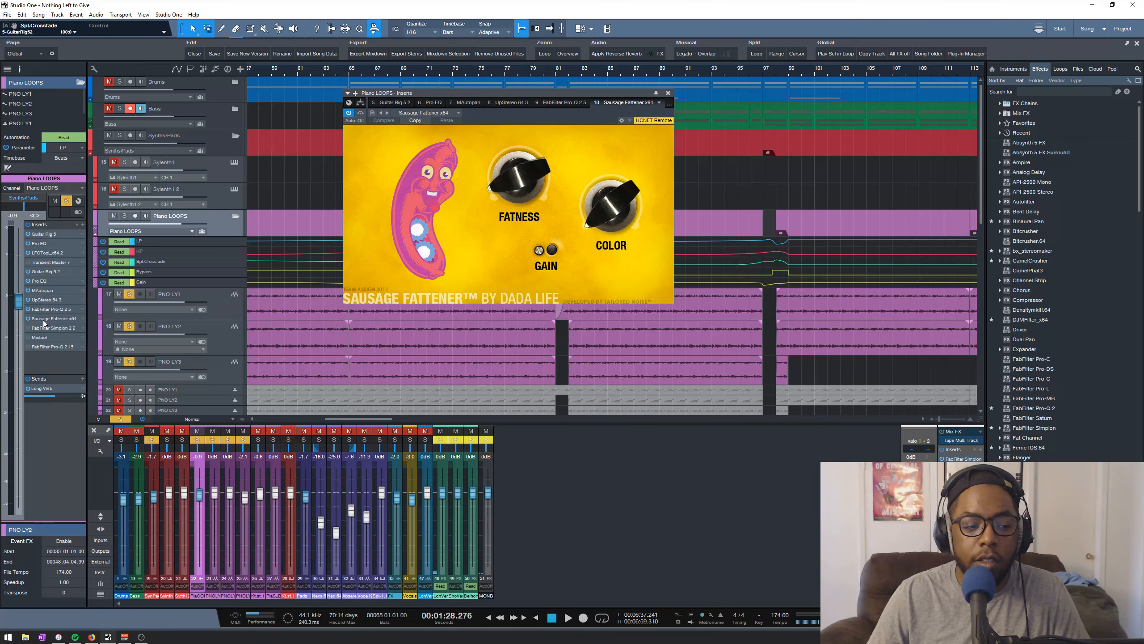
pyautogui.click(42, 319)
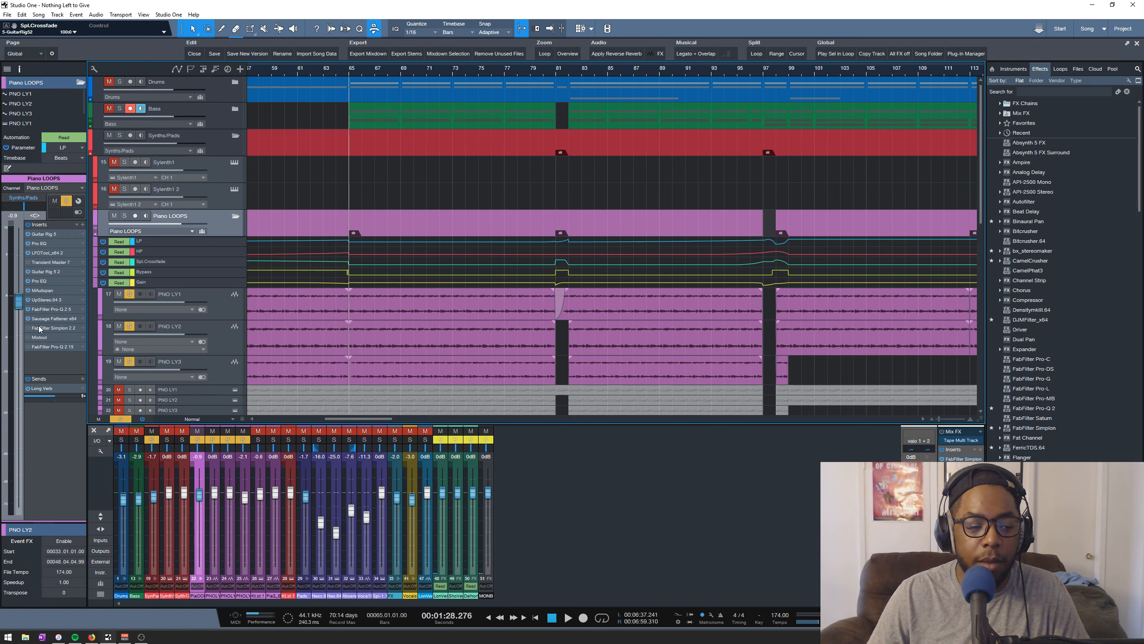
# - Activate the last three inserts, FabFilter Simplon 2 2, Mixtool and FabFilter Pro-Q 2 15, and close the plug-in window
pyautogui.click(39, 327)
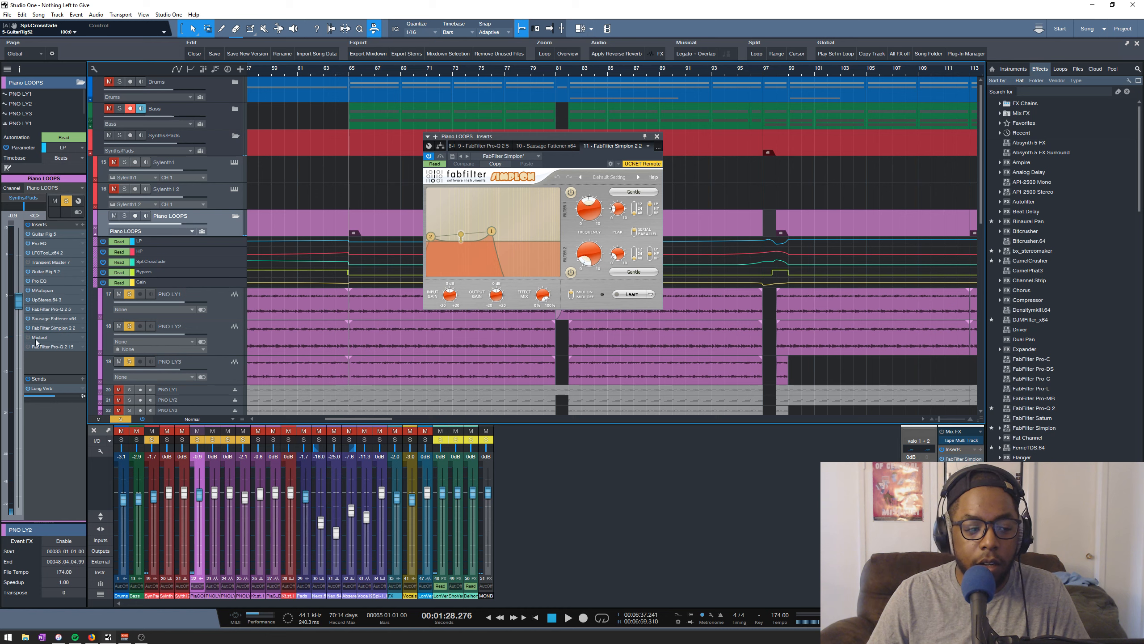
pyautogui.click(38, 337)
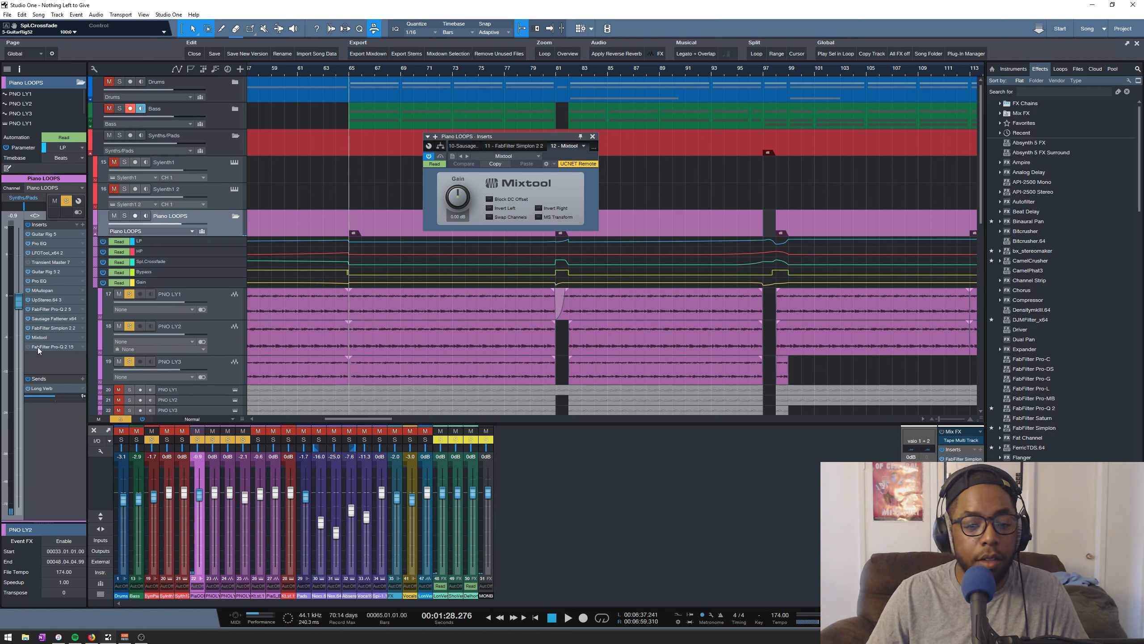
pyautogui.click(38, 346)
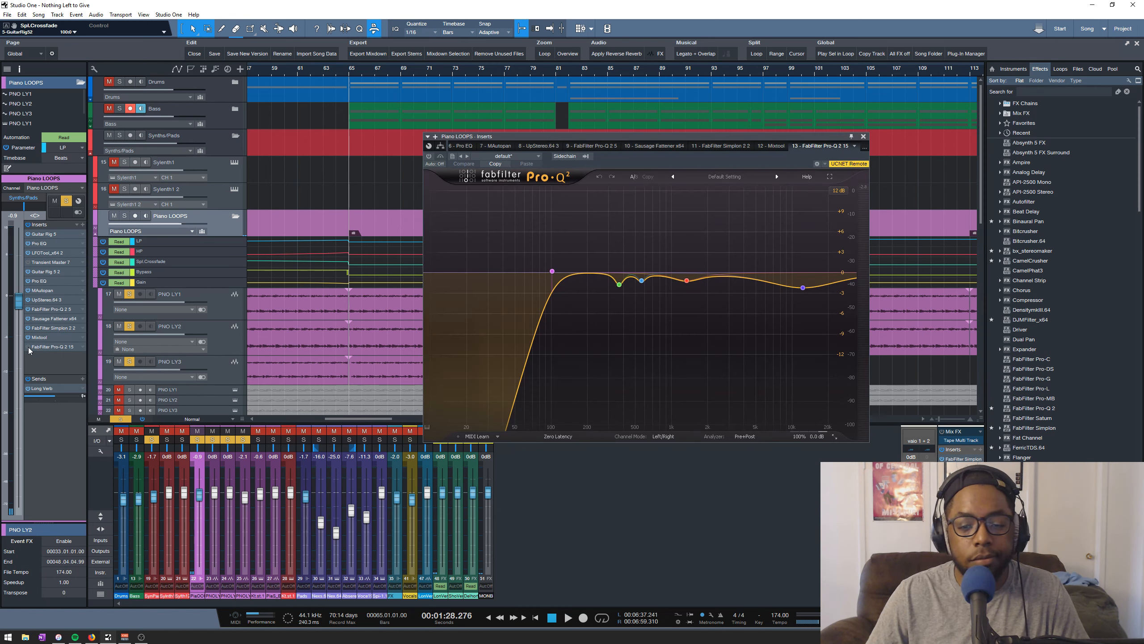
pyautogui.click(28, 346)
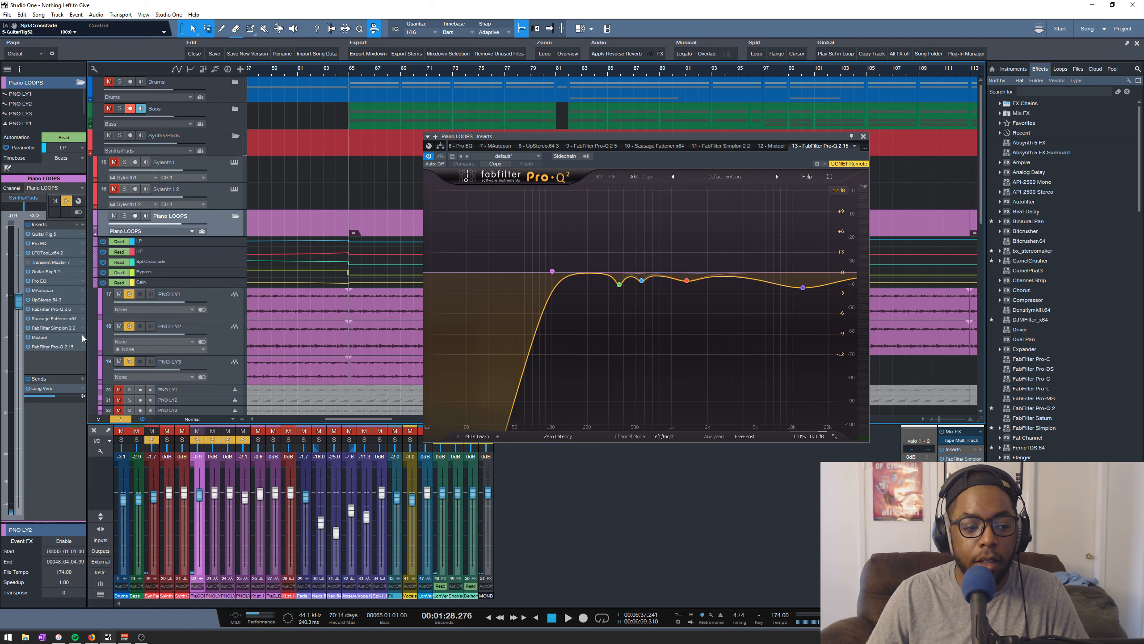
pyautogui.click(863, 136)
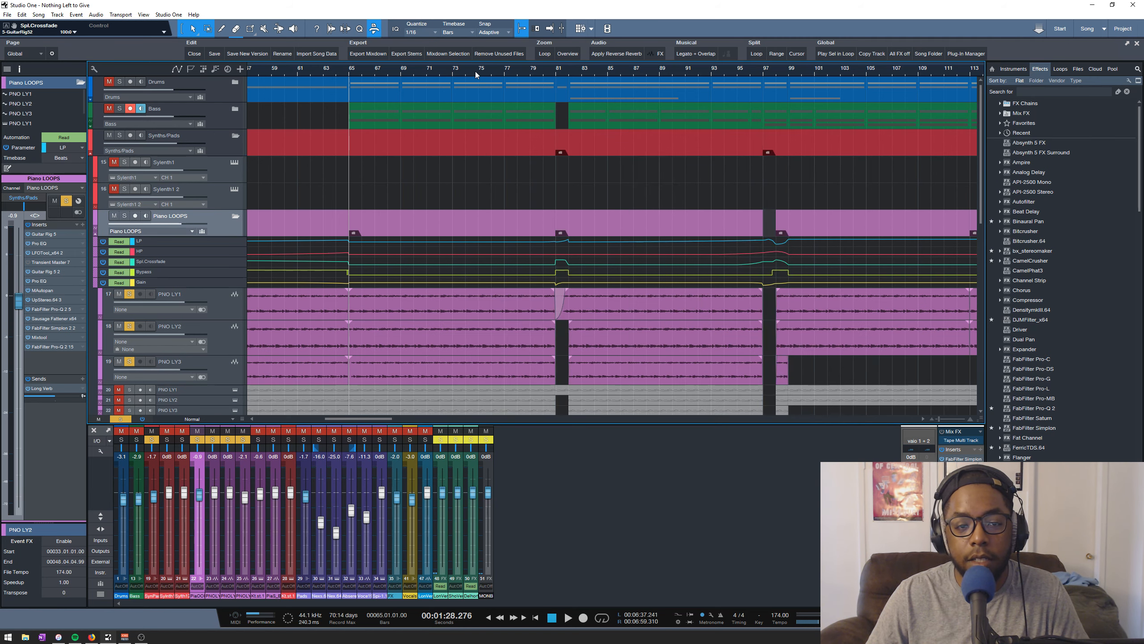
# - Audition the piano loops from bar 65 with the full insert chain active, checking the Transient Master insert
pyautogui.scroll(-6, 476, 71)
pyautogui.scroll(2, 330, 71)
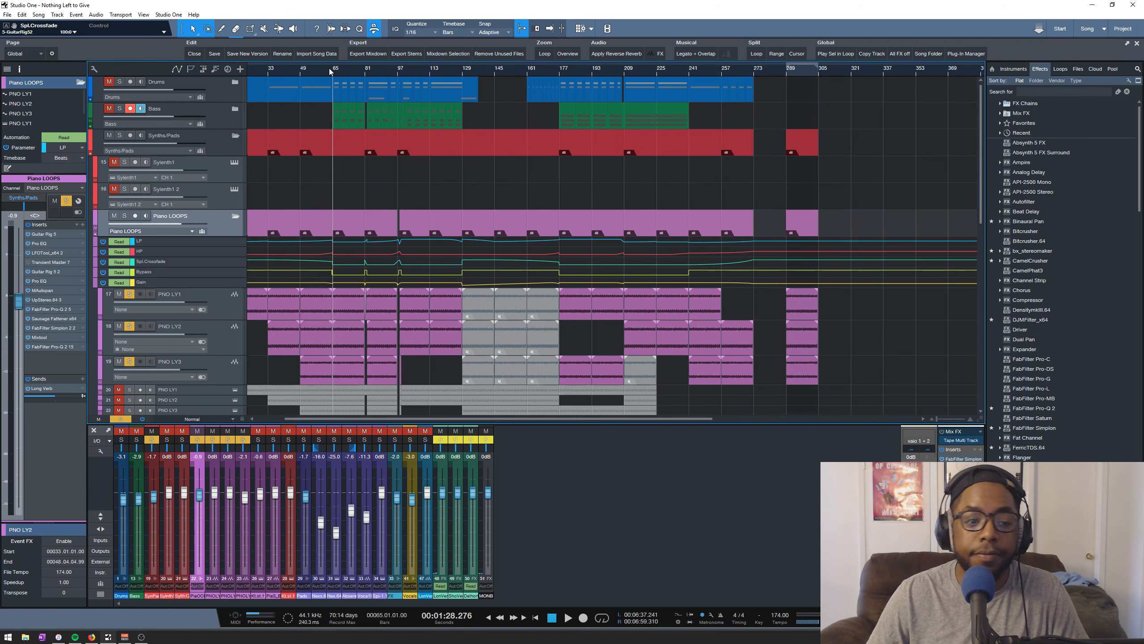
pyautogui.press('space')
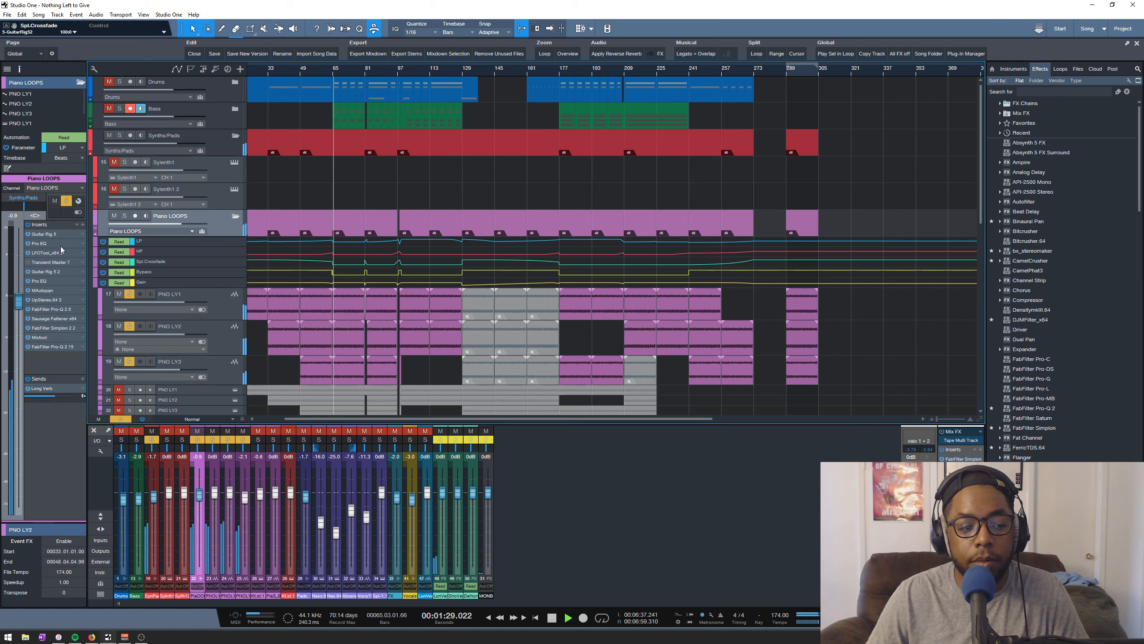
pyautogui.doubleClick(46, 263)
pyautogui.doubleClick(45, 263)
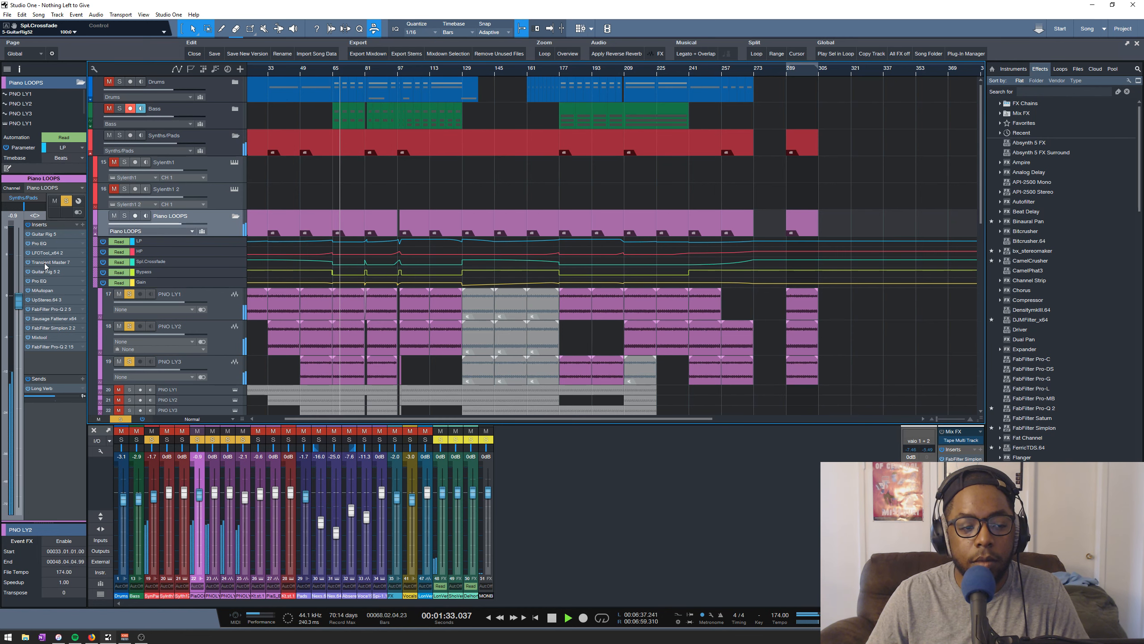
pyautogui.press('space')
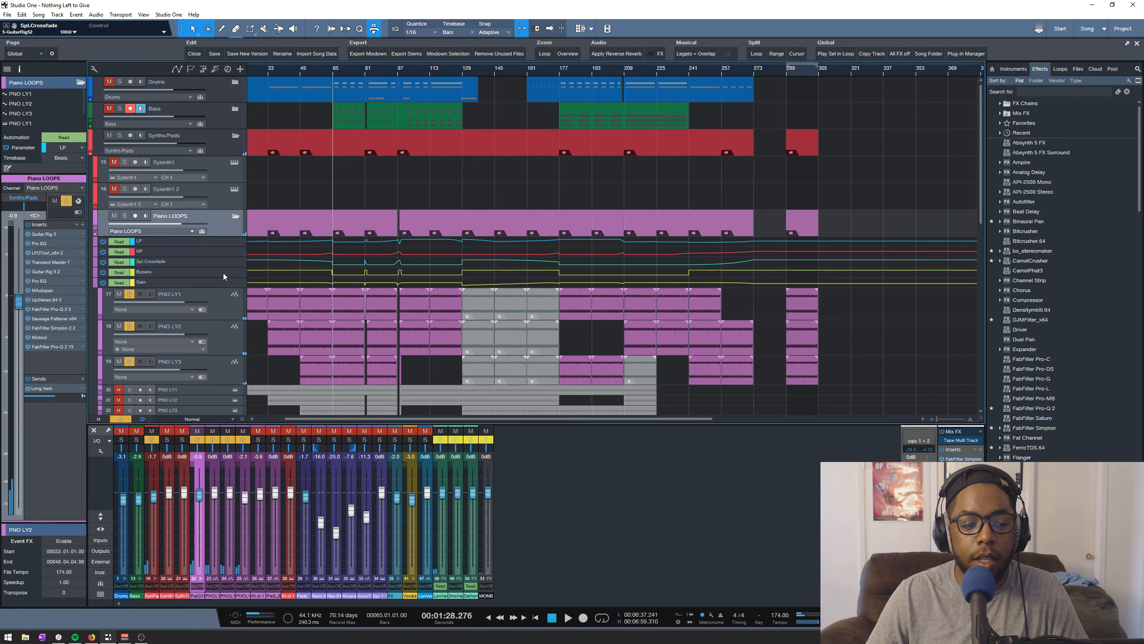
# - Collapse the Piano LOOPS folder in the track list
pyautogui.scroll(-3, 222, 275)
pyautogui.scroll(1, 227, 260)
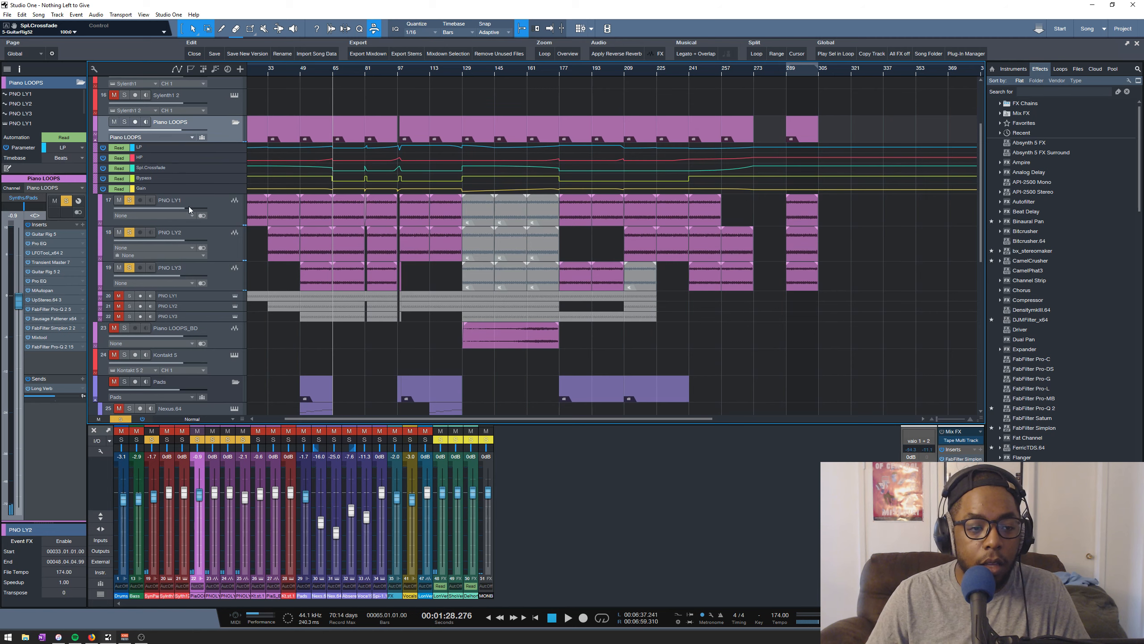
pyautogui.click(235, 122)
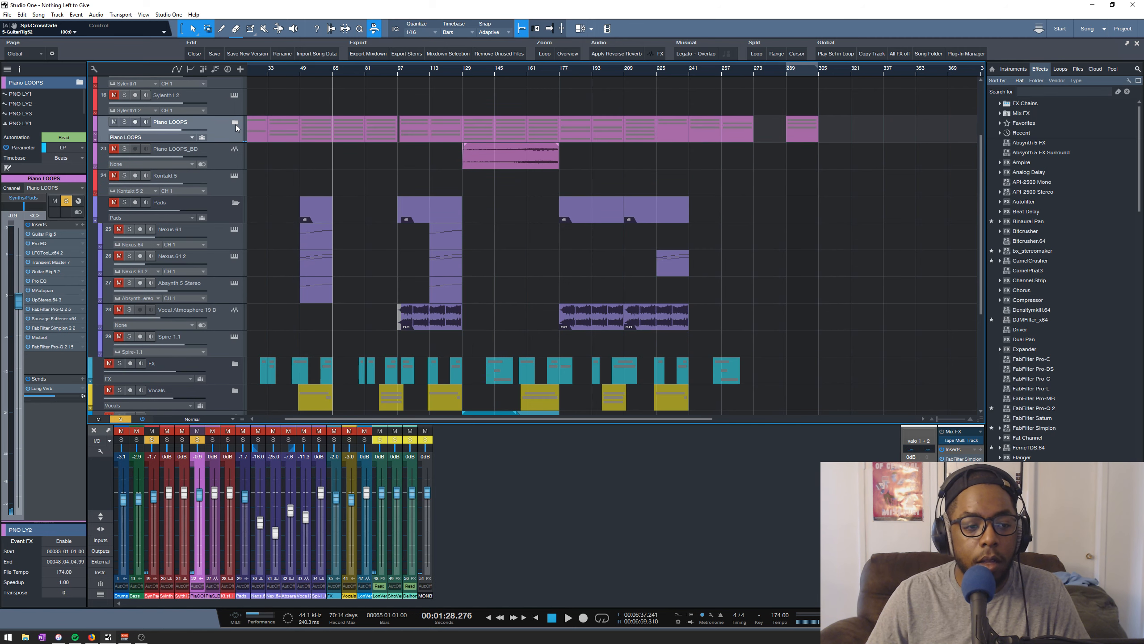
# - View the Kontakt 5 instrument on track 24, solo and re-mute the track, and close the instrument window
pyautogui.click(237, 190)
pyautogui.click(235, 177)
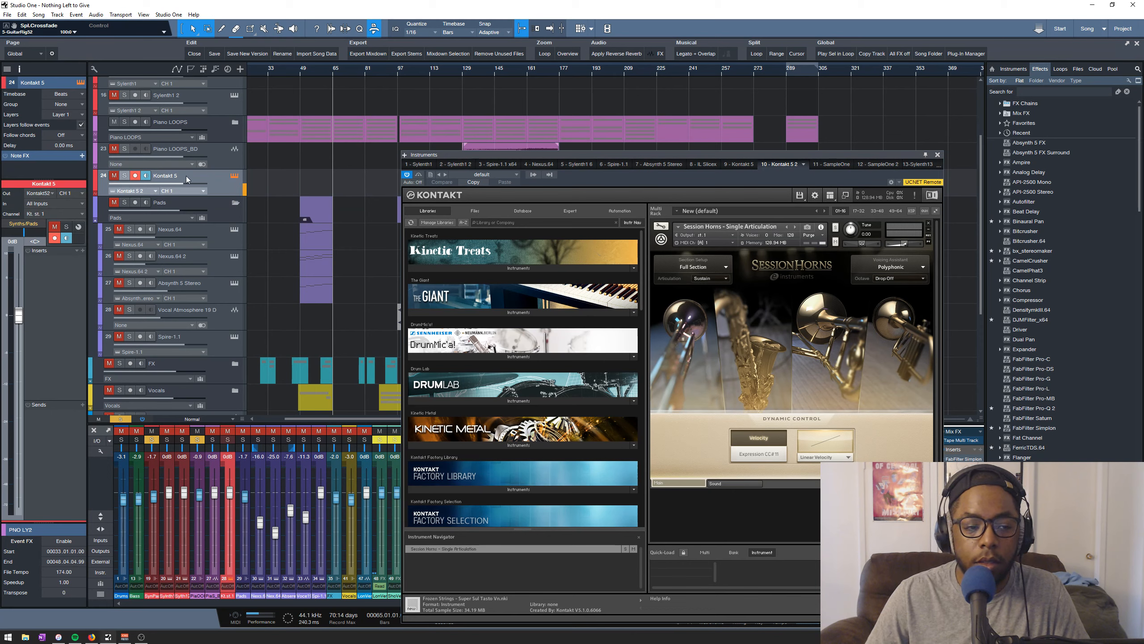
pyautogui.click(124, 175)
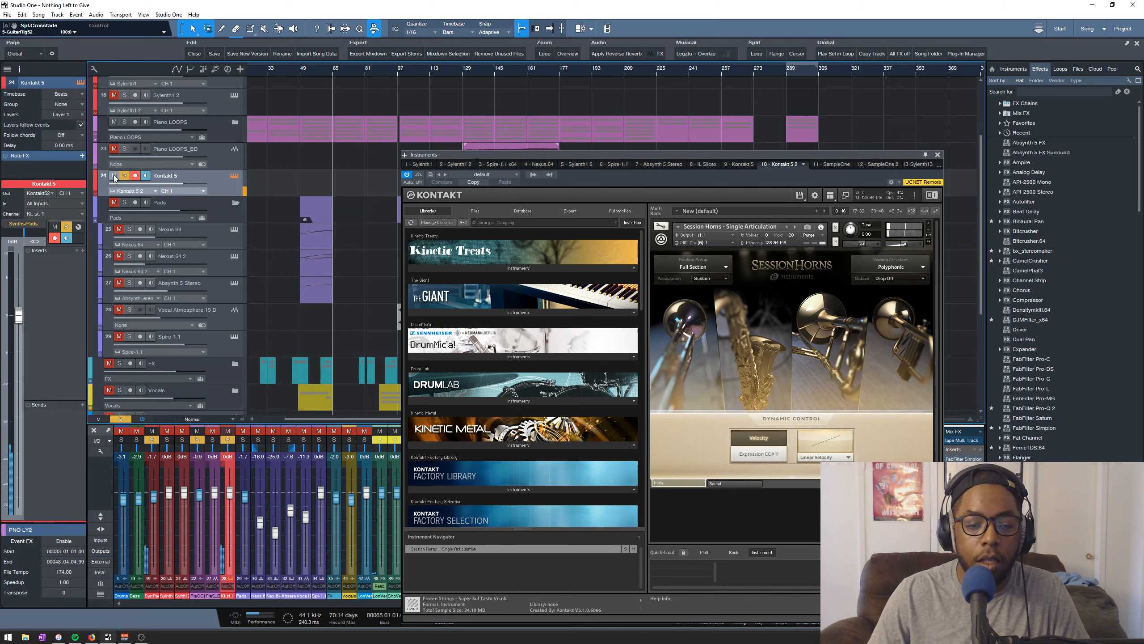
pyautogui.click(115, 176)
pyautogui.scroll(-2, 376, 70)
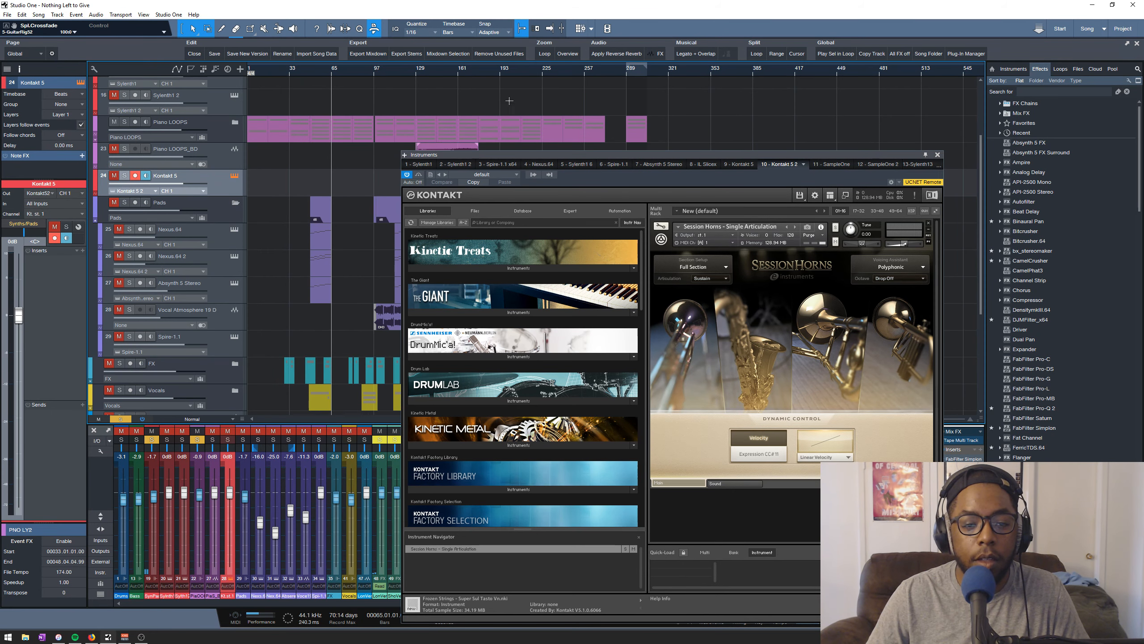
pyautogui.click(938, 154)
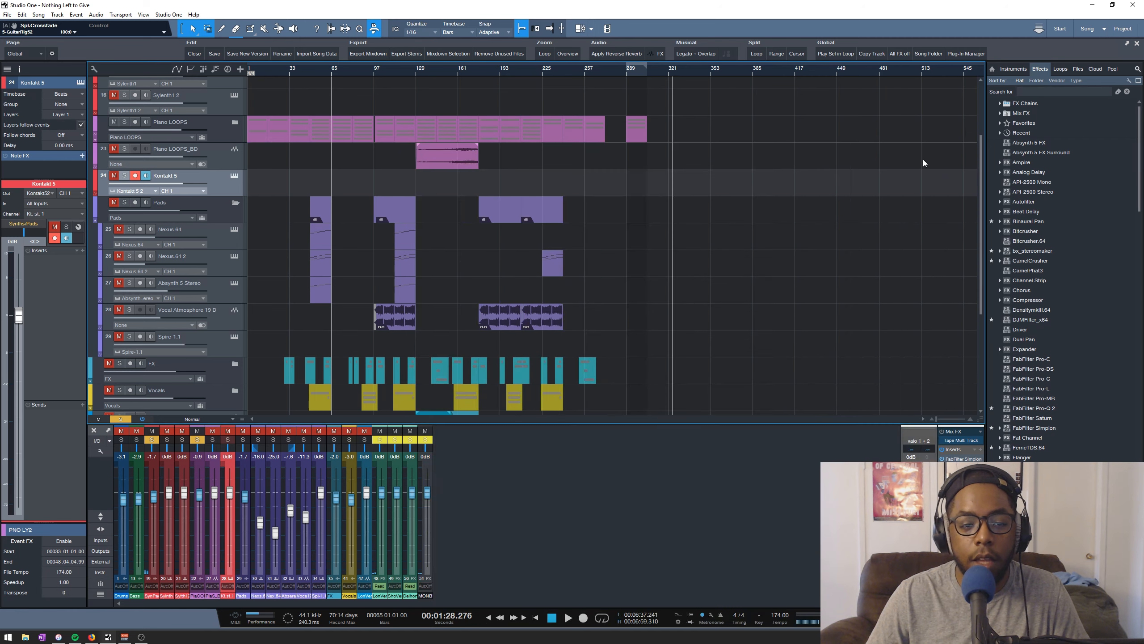
# - Solo the Nexus.64 track in the Pads folder, place the playhead at bar 50, and view its Nexus instrument
pyautogui.click(228, 215)
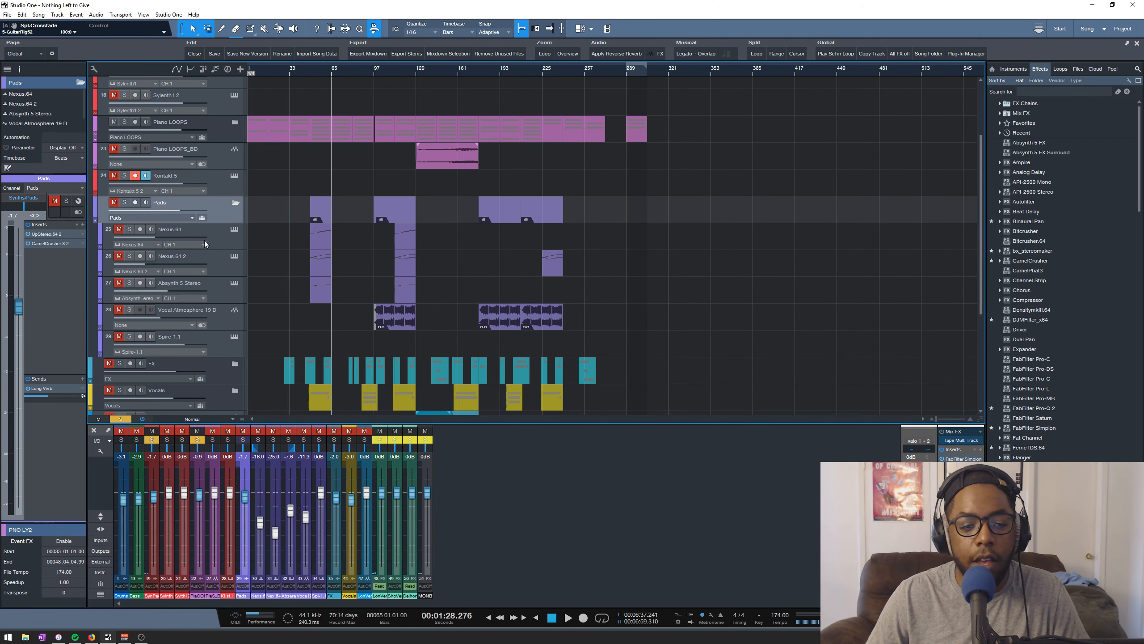
pyautogui.click(129, 229)
pyautogui.click(312, 70)
pyautogui.click(233, 230)
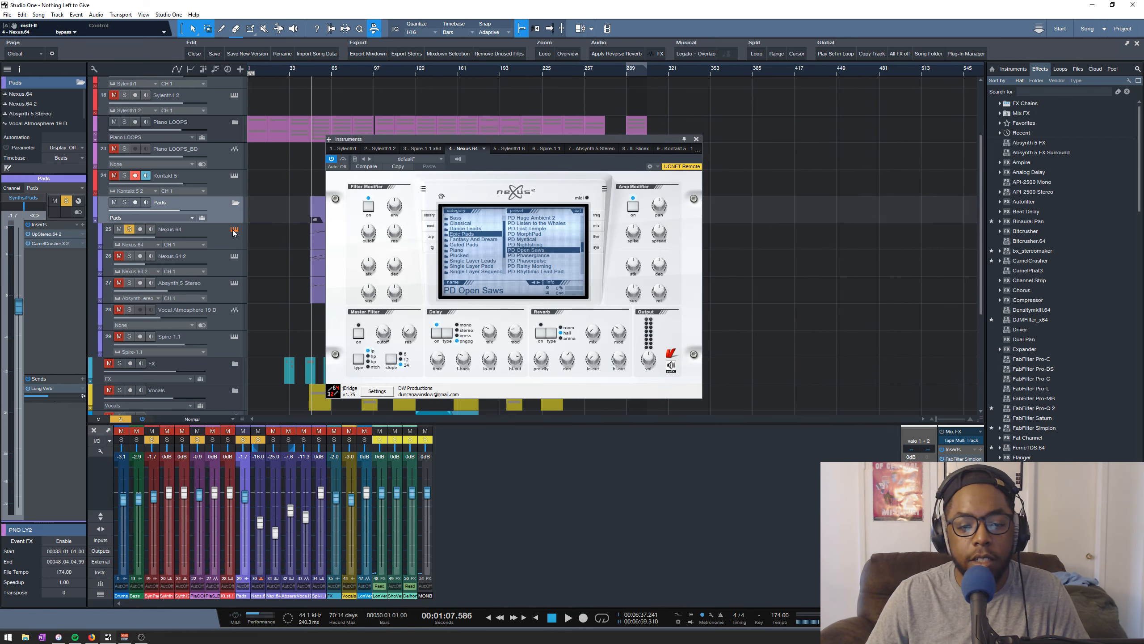
pyautogui.click(234, 231)
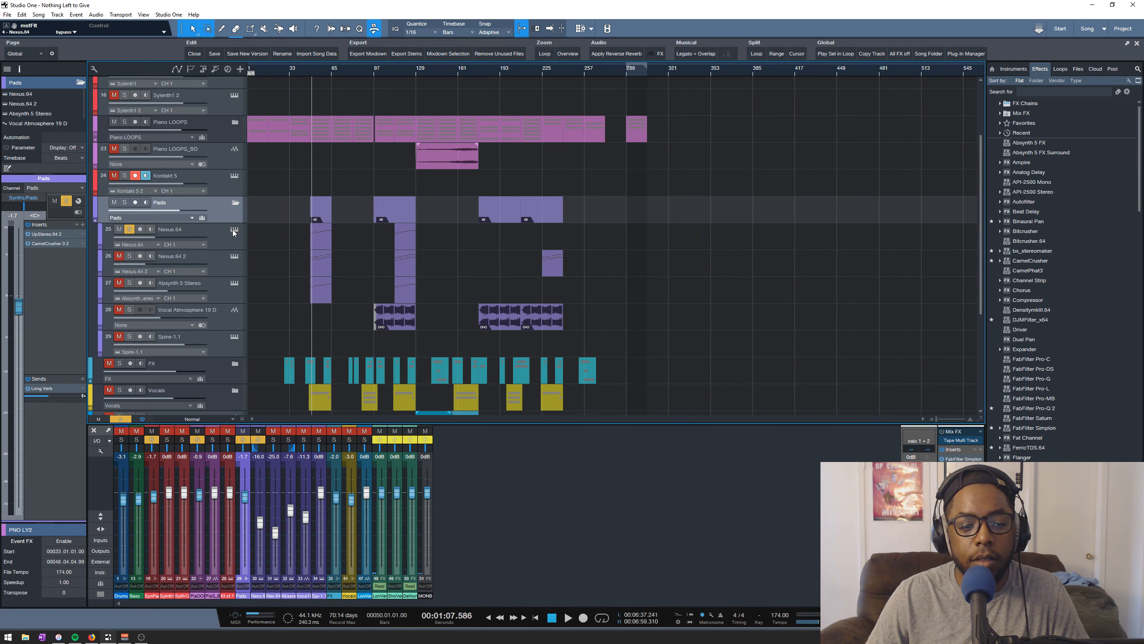
# - Start playback of the pads from bar 50 and solo the whole Pads folder
pyautogui.scroll(5, 316, 71)
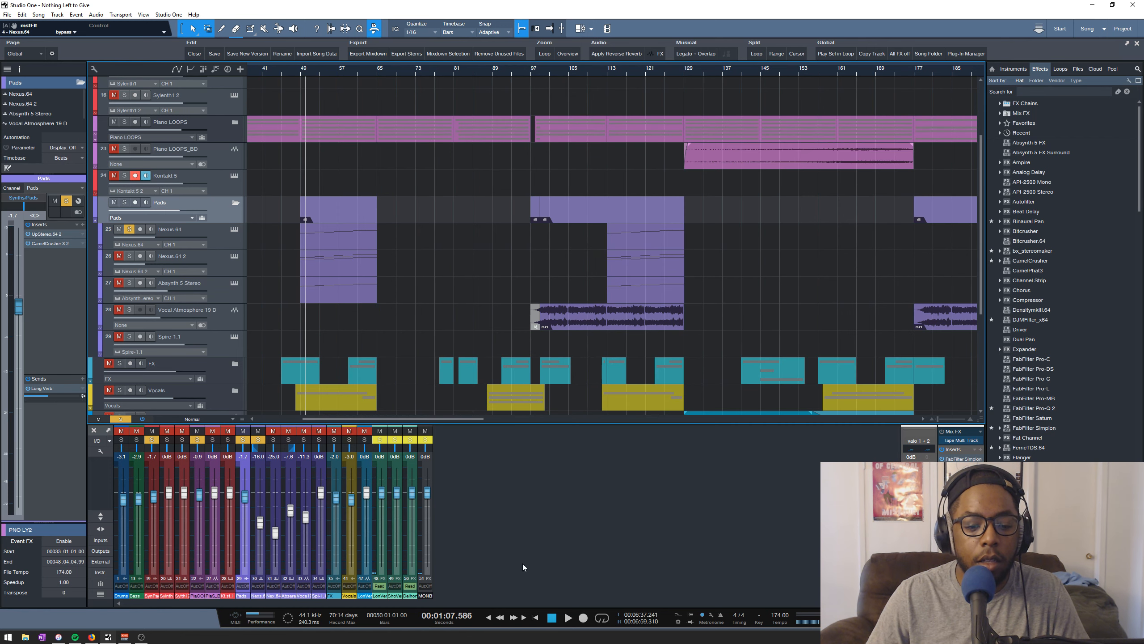
pyautogui.click(567, 618)
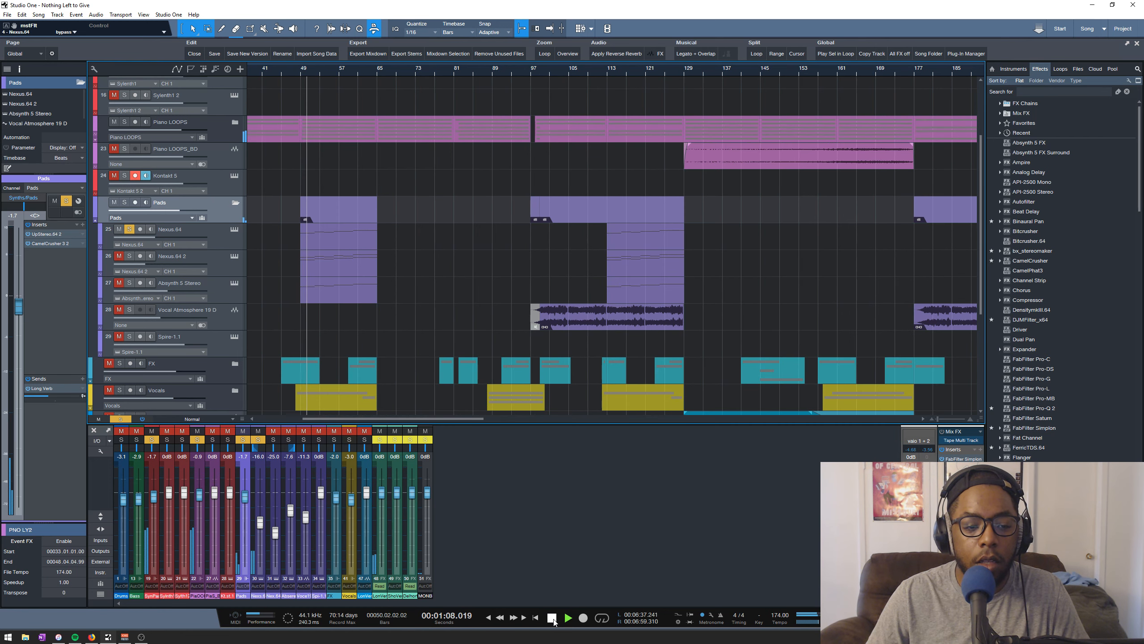
pyautogui.click(124, 205)
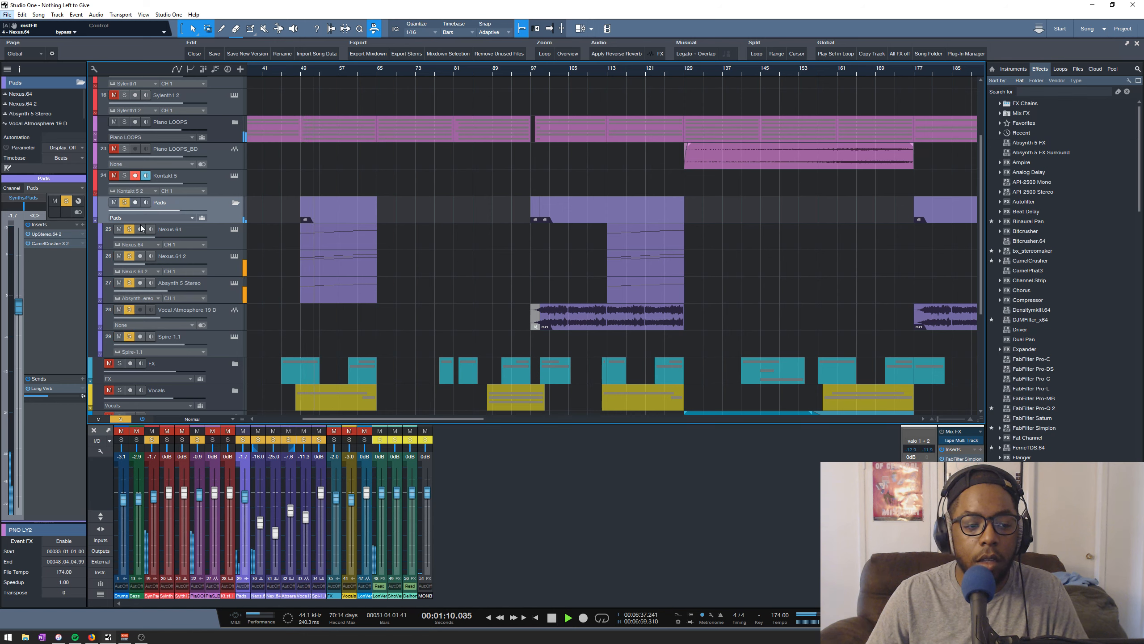
# - View the Nexus.64 2 and Absynth 5 Stereo instruments in turn, stopping playback and closing each window
pyautogui.click(234, 257)
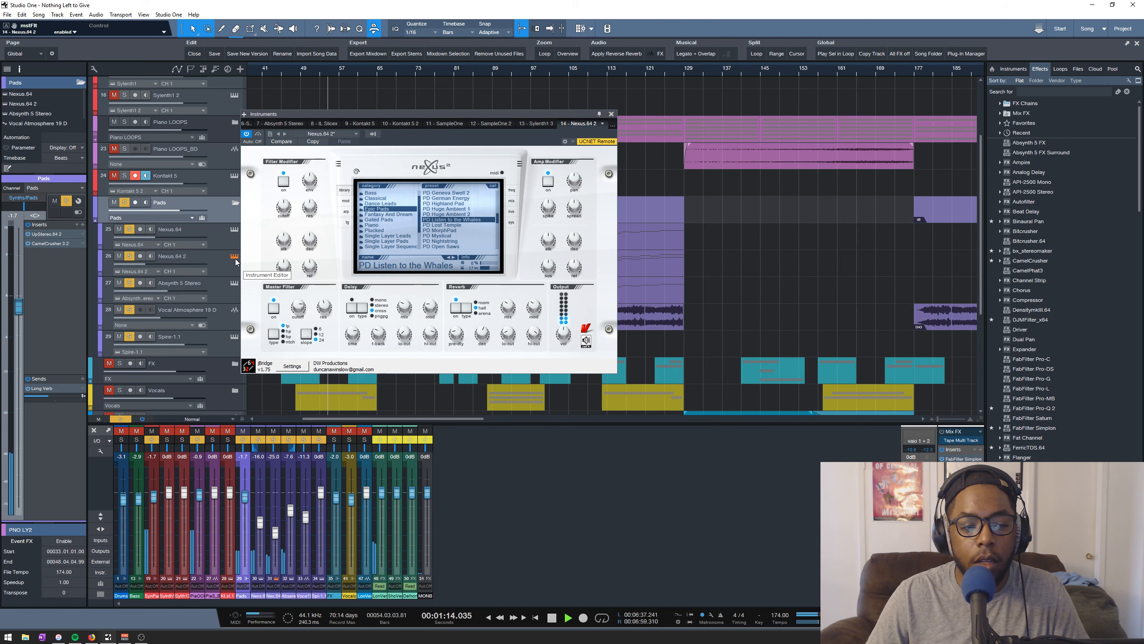
pyautogui.press('space')
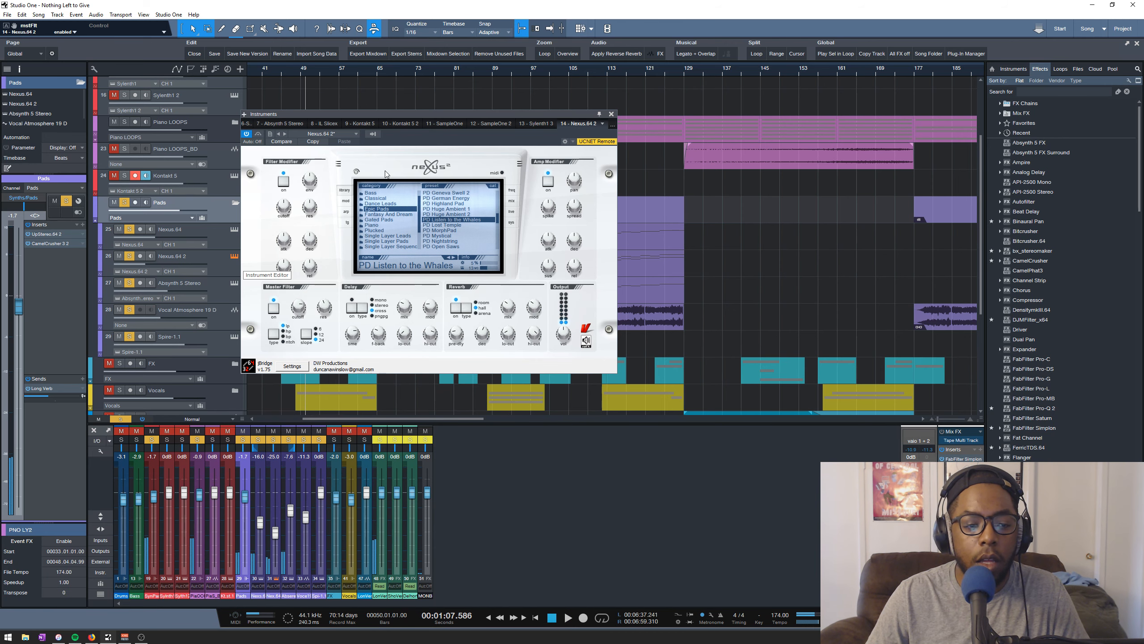
pyautogui.click(612, 114)
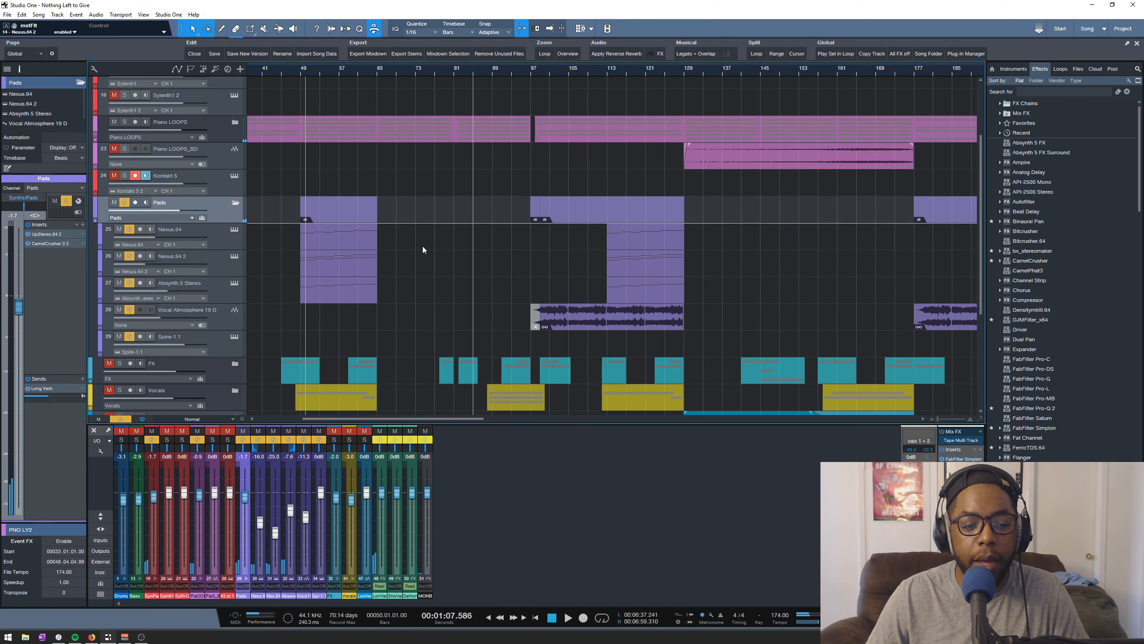
pyautogui.click(228, 297)
pyautogui.click(235, 285)
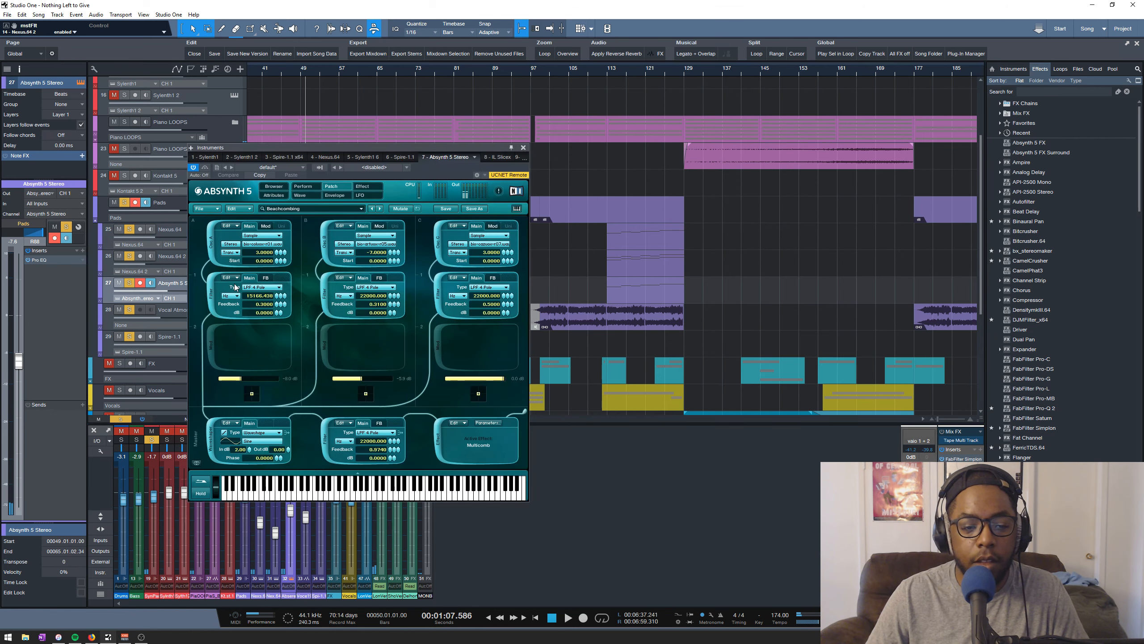
pyautogui.click(523, 148)
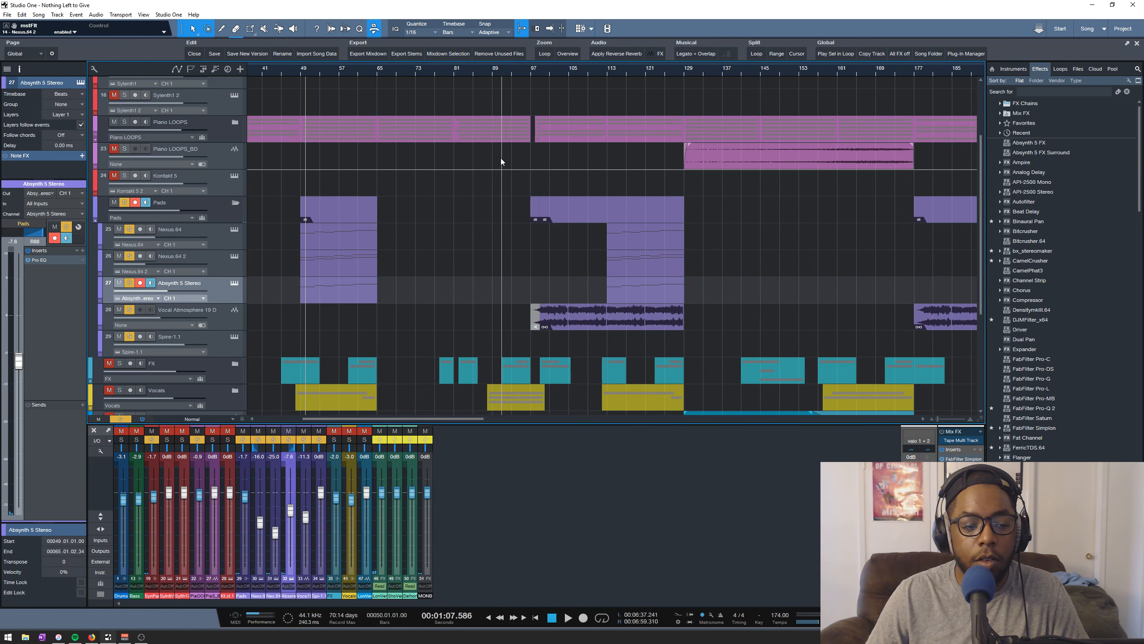
# - Solo only the Vocal Atmosphere 19 D track, play it from bar 102, and select it to show its inserts
pyautogui.click(554, 73)
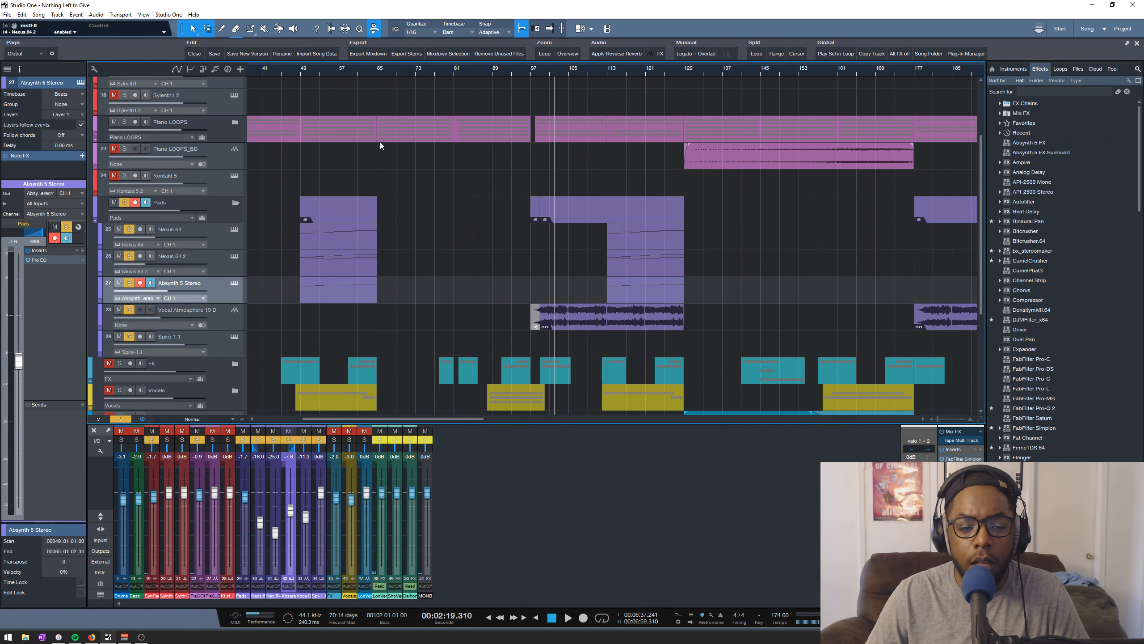
pyautogui.keyDown('ctrl'); pyautogui.click(130, 311); pyautogui.keyUp('ctrl')
pyautogui.press('space')
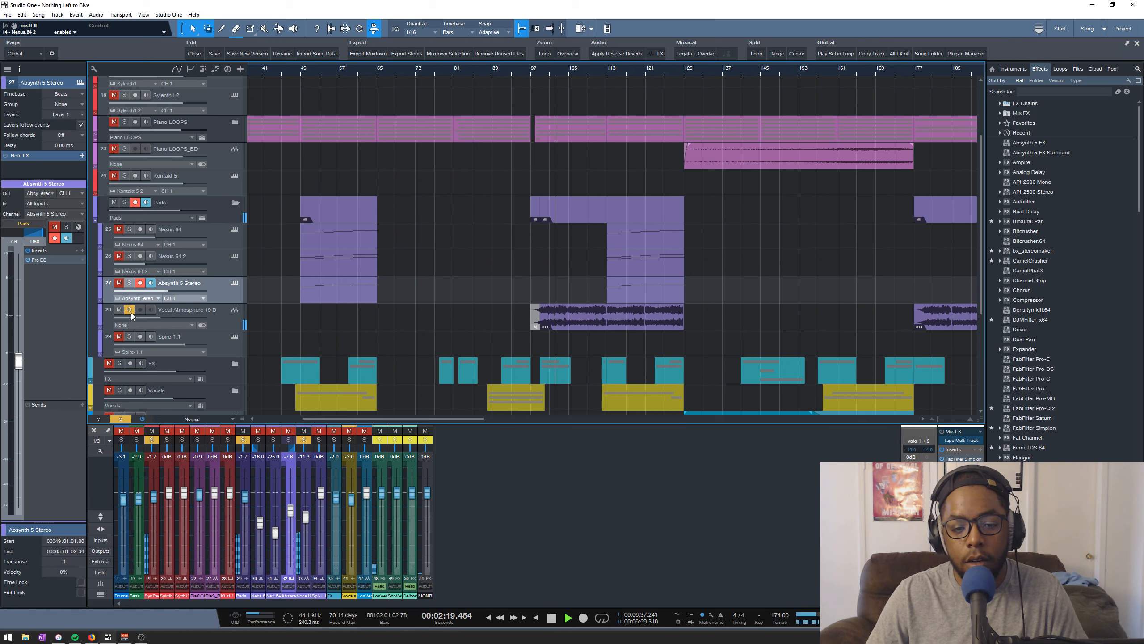
pyautogui.click(213, 314)
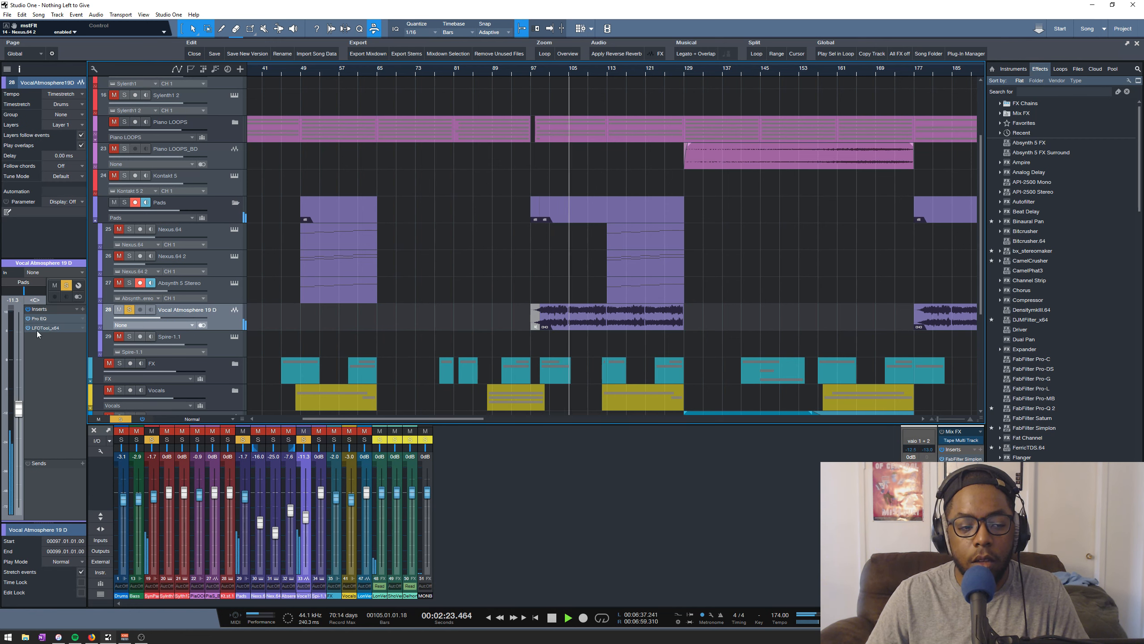
# - Compare the Vocal Atmosphere 19 D track from bar 102 with its LFOTool insert bypassed and re-activated
pyautogui.press('space')
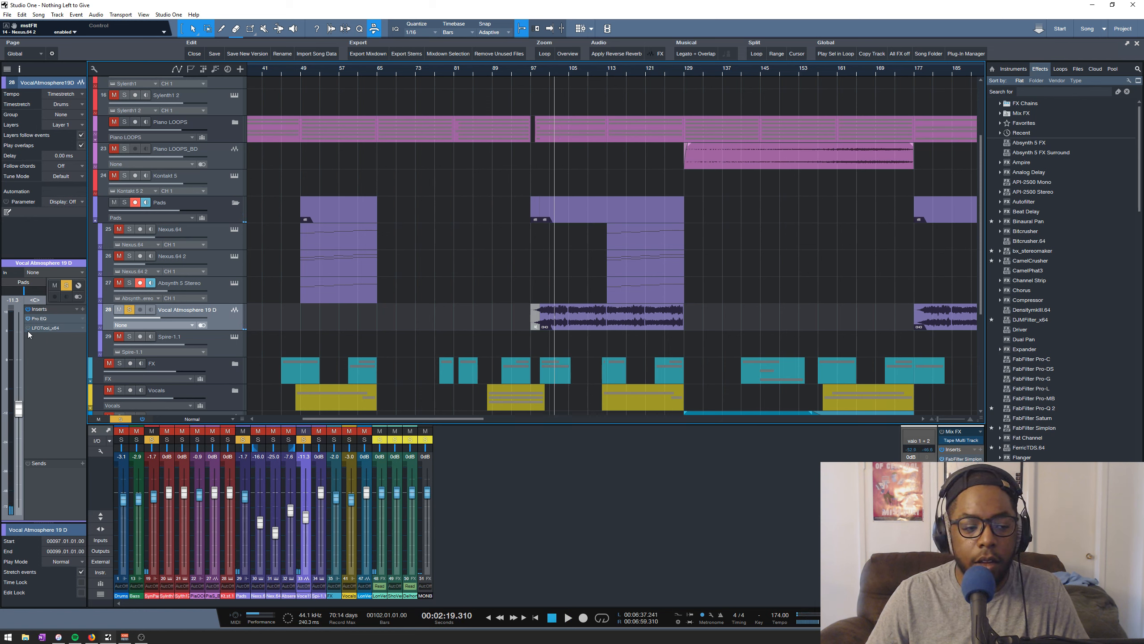
pyautogui.press('space')
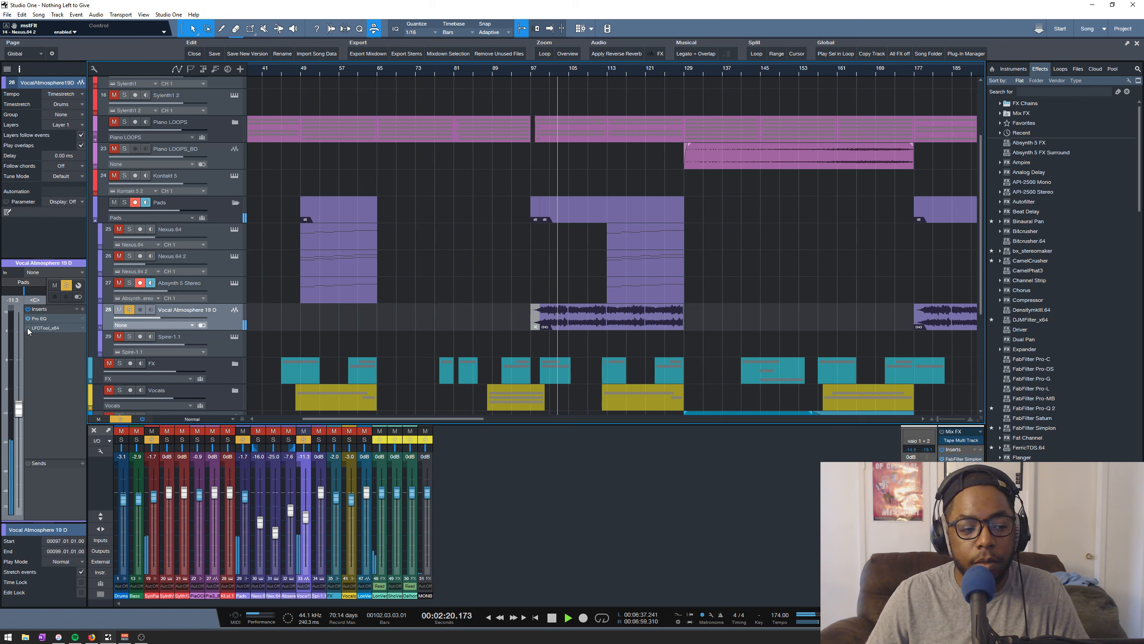
pyautogui.press('space')
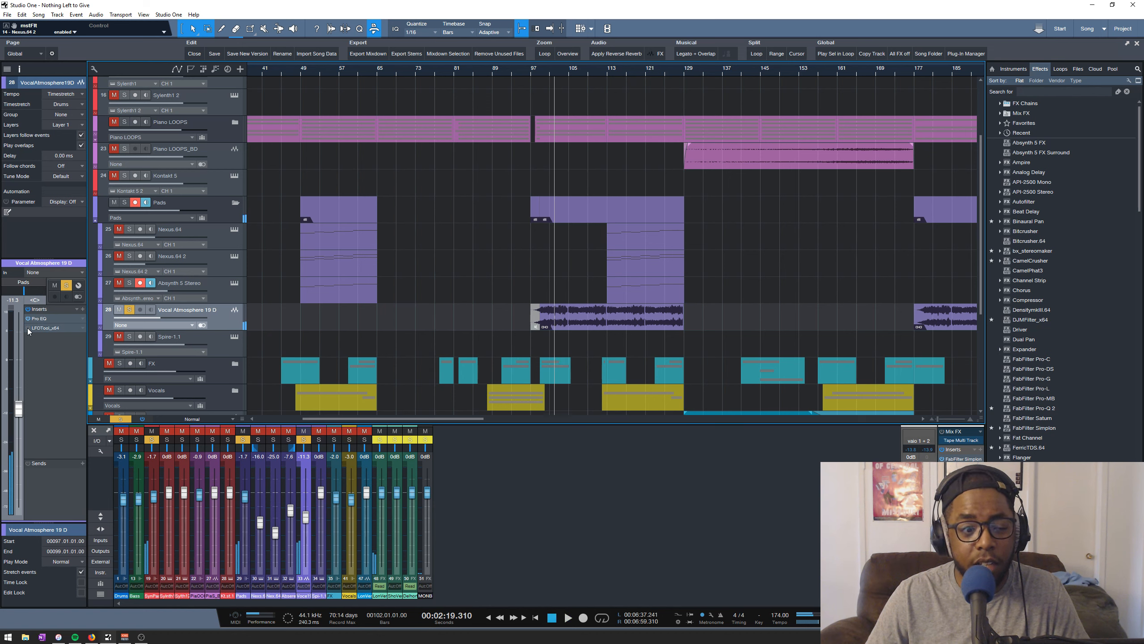
pyautogui.press('space')
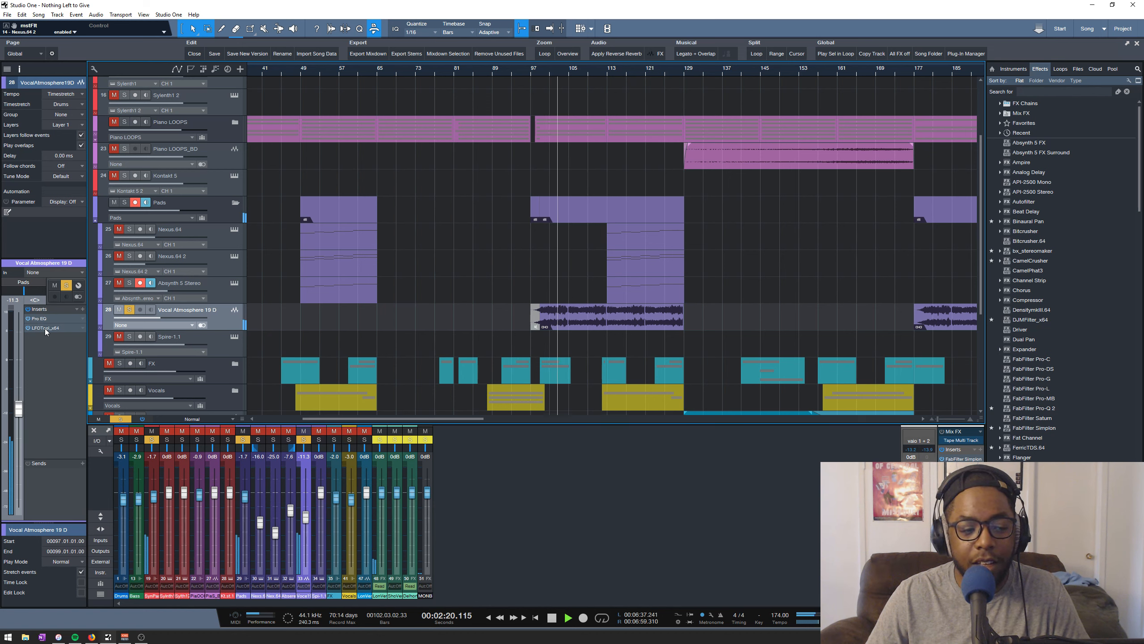
# - Solo the whole Pads folder, audition it from bar 120, and stop playback
pyautogui.click(125, 204)
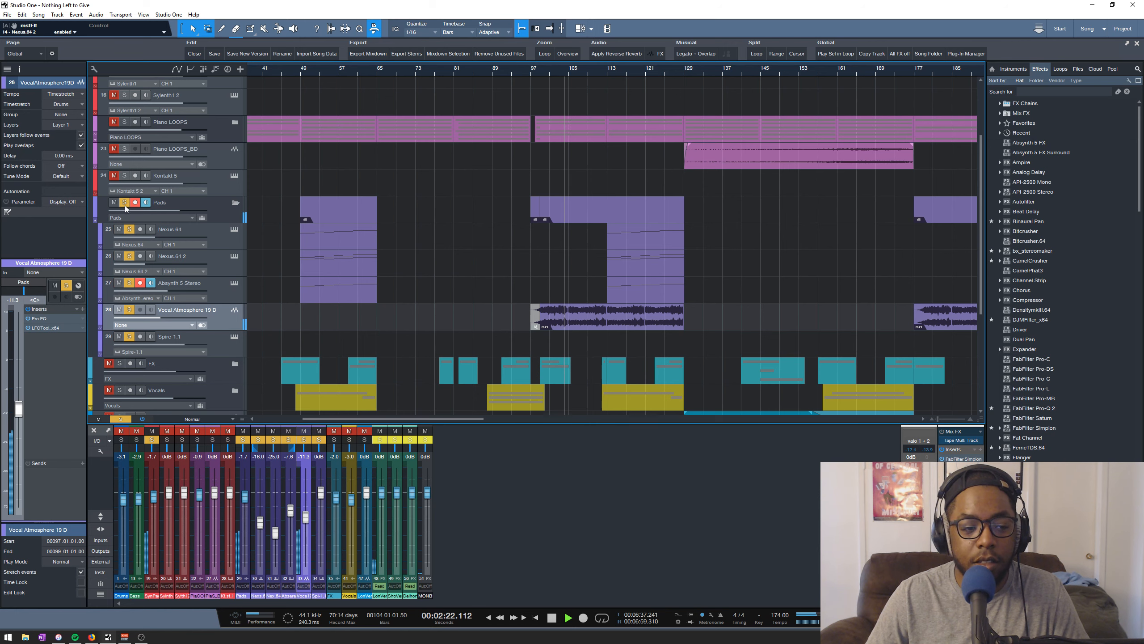
pyautogui.scroll(3, 339, 211)
pyautogui.click(642, 73)
pyautogui.scroll(-8, 464, 219)
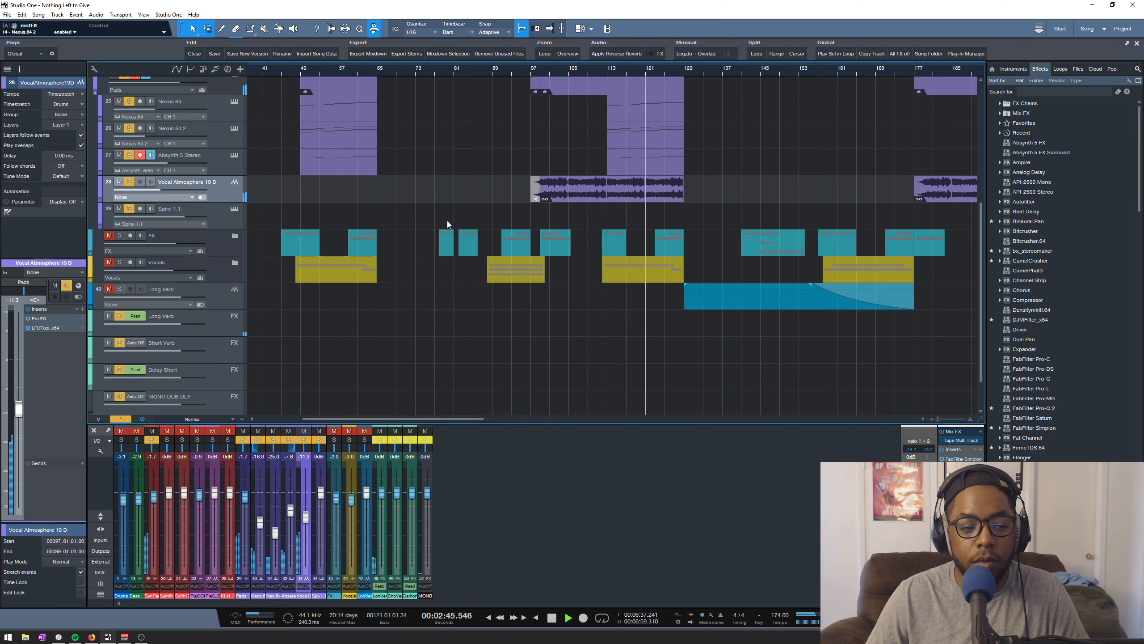
pyautogui.press('space')
# - Solo the entire Synths/Pads folder and place the playhead at bar 113
pyautogui.scroll(9, 290, 220)
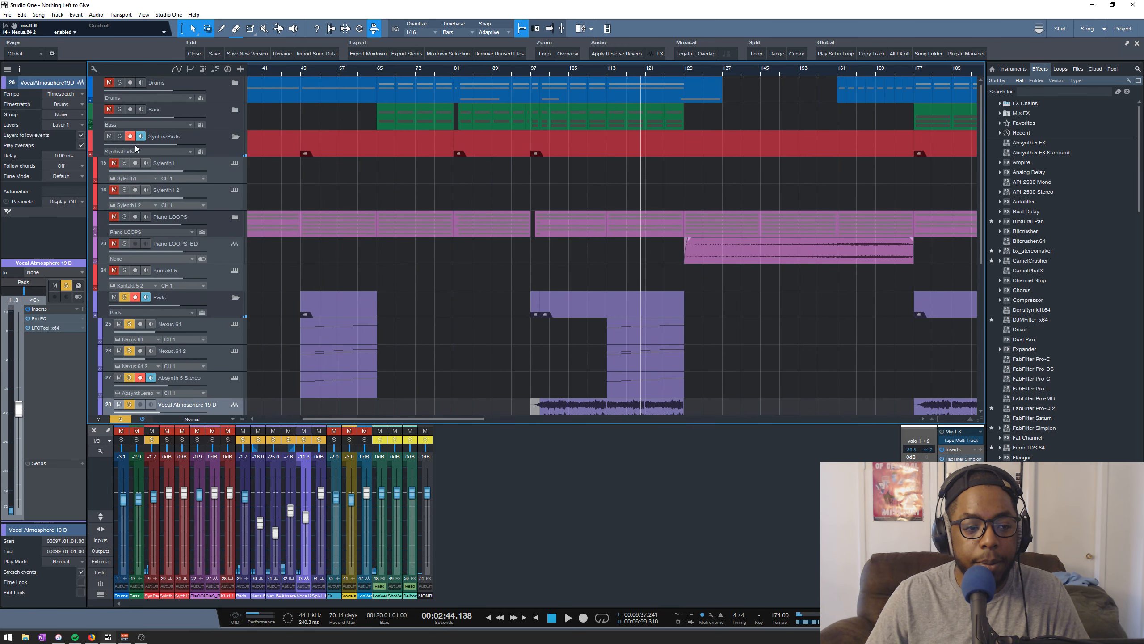
pyautogui.click(120, 137)
pyautogui.click(606, 69)
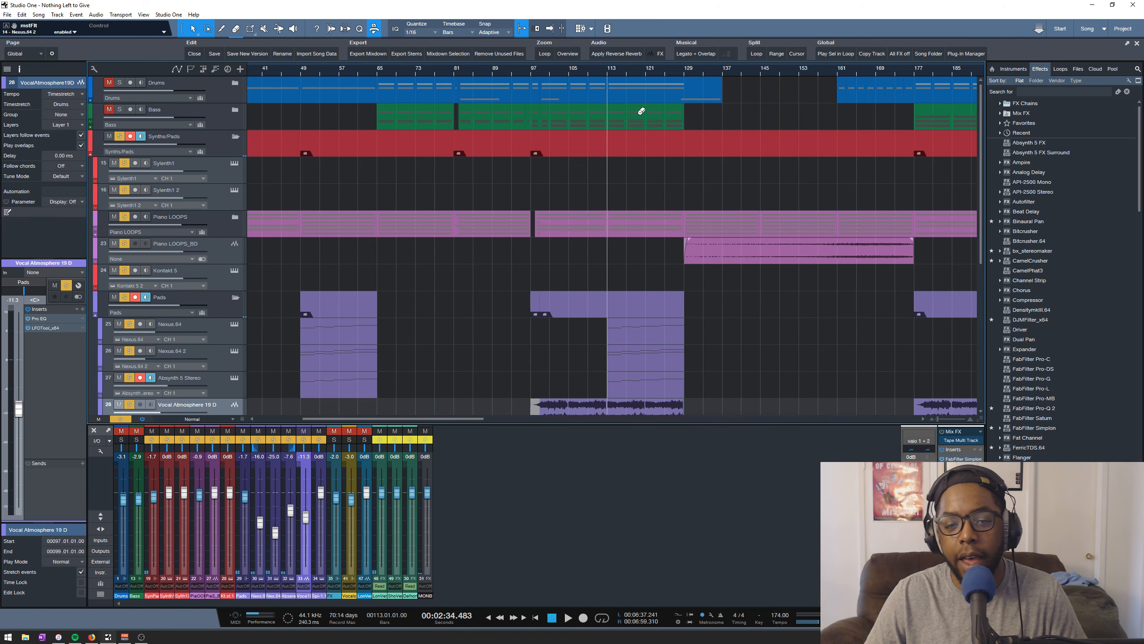
pyautogui.scroll(-5, 638, 113)
pyautogui.scroll(5, 638, 119)
# - Audition the soloed Synths/Pads group from bar 113, expand the Piano LOOPS folder, and stop playback
pyautogui.press('space')
pyautogui.scroll(-1, 639, 116)
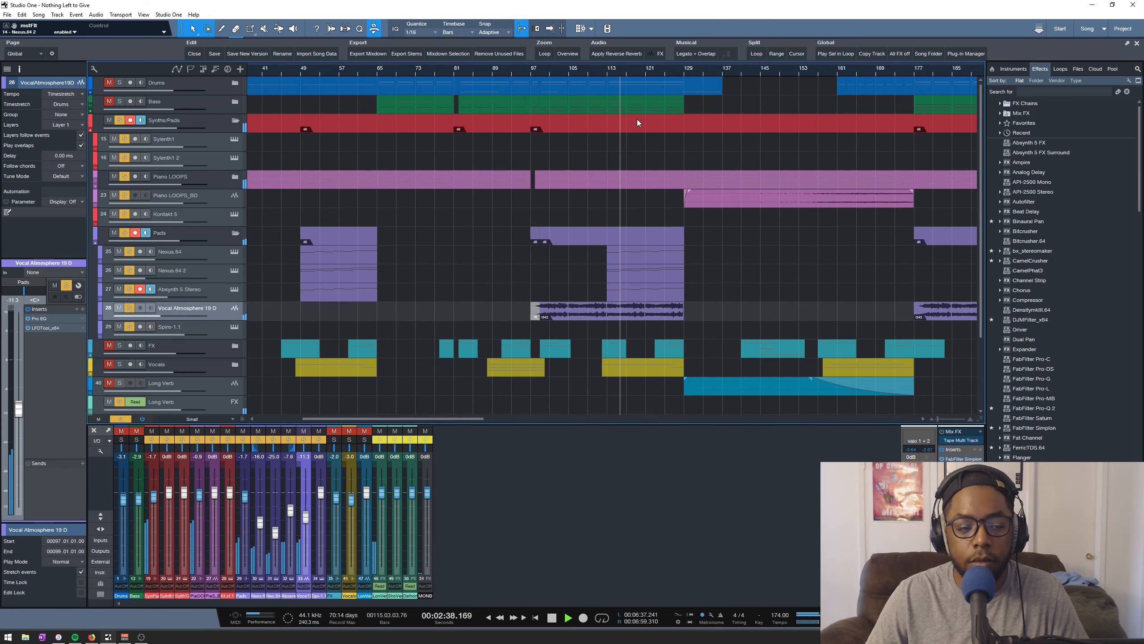
pyautogui.click(235, 177)
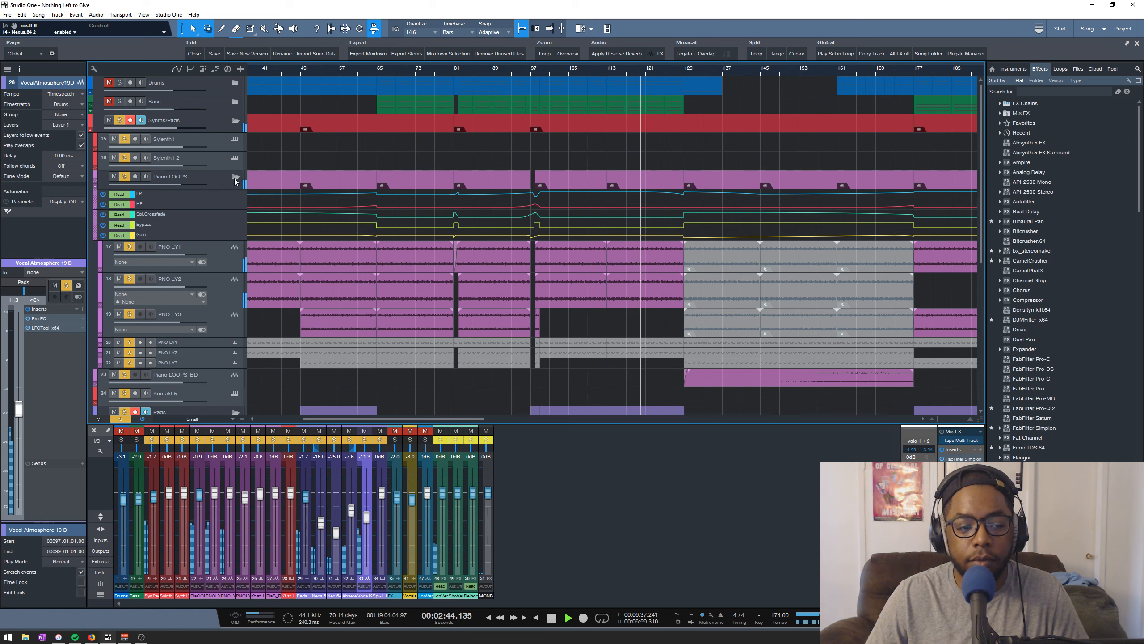
pyautogui.press('space')
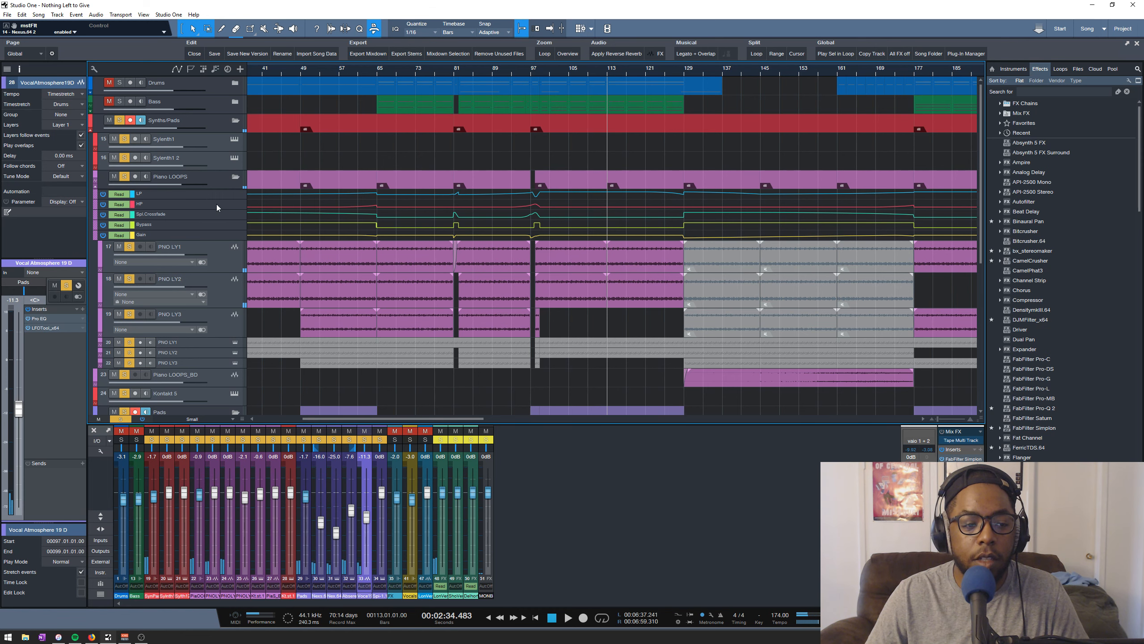
# - Examine the LP, Spl.Crossfade and Bypass automation lanes of the Piano LOOPS folder at a larger height
pyautogui.moveTo(166, 199); pyautogui.dragTo(160, 231)
pyautogui.scroll(-4, 516, 74)
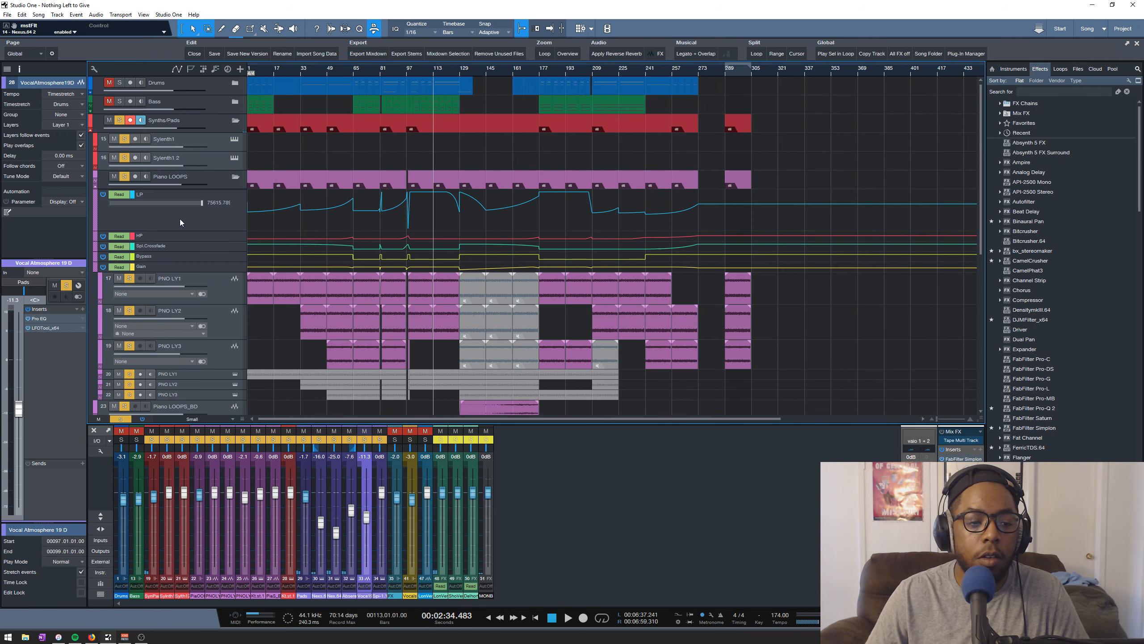
pyautogui.moveTo(212, 228); pyautogui.dragTo(203, 254)
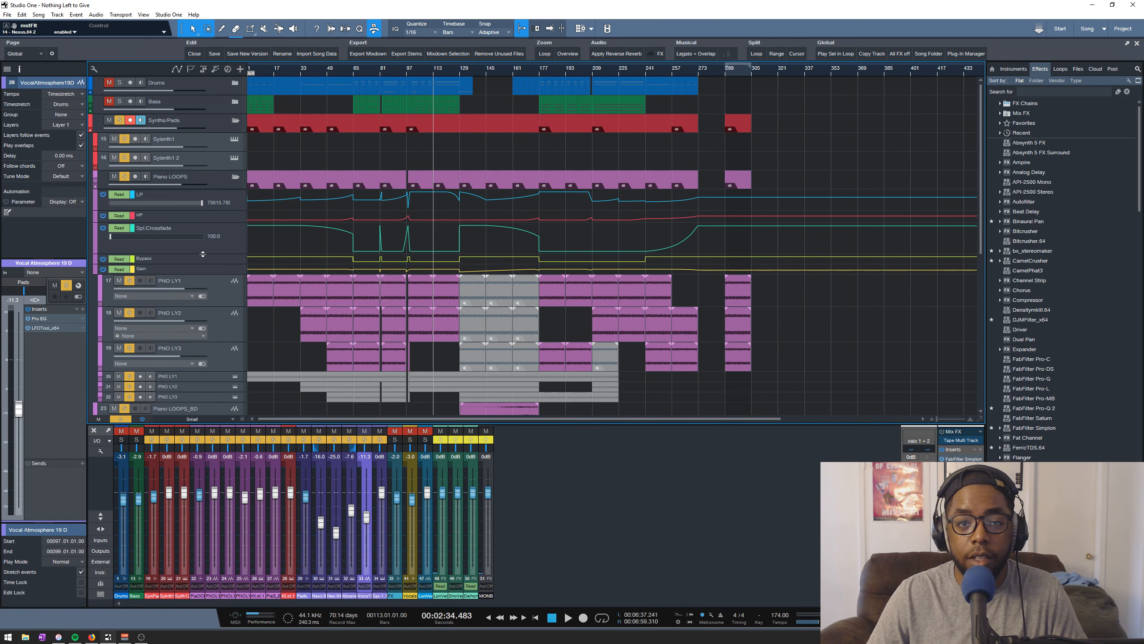
pyautogui.moveTo(203, 254)
pyautogui.mouseDown()
pyautogui.moveTo(209, 239)
pyautogui.moveTo(210, 257)
pyautogui.mouseUp()
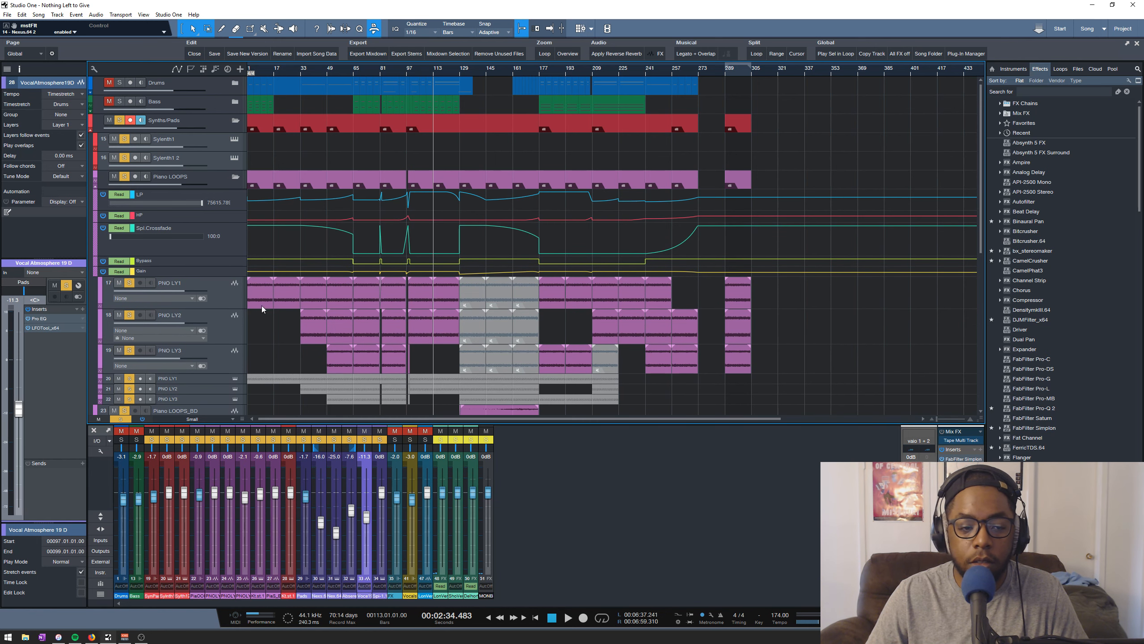
pyautogui.moveTo(194, 257)
pyautogui.mouseDown()
pyautogui.moveTo(199, 241)
pyautogui.moveTo(197, 267)
pyautogui.mouseUp()
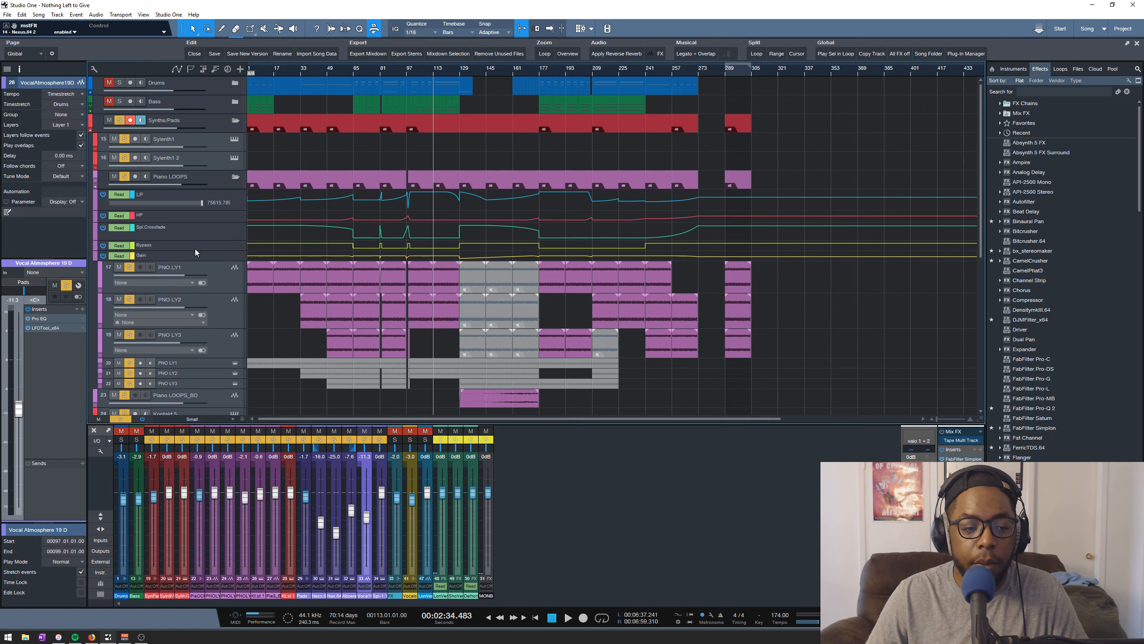
pyautogui.click(193, 255)
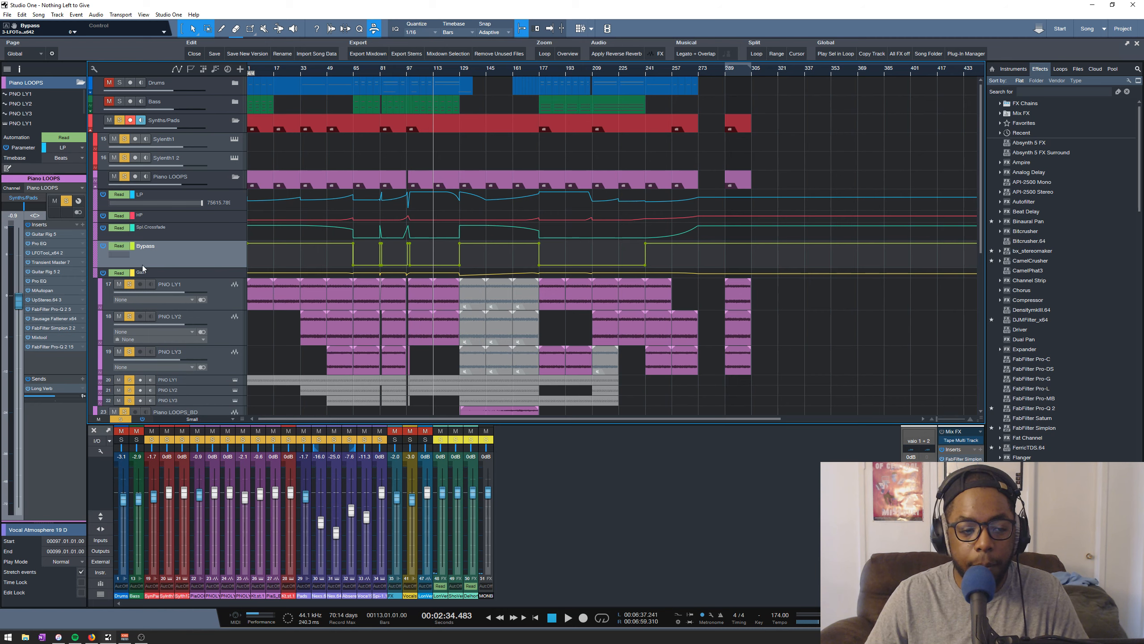
pyautogui.moveTo(147, 259)
pyautogui.mouseDown()
pyautogui.moveTo(146, 284)
pyautogui.moveTo(145, 259)
pyautogui.mouseUp()
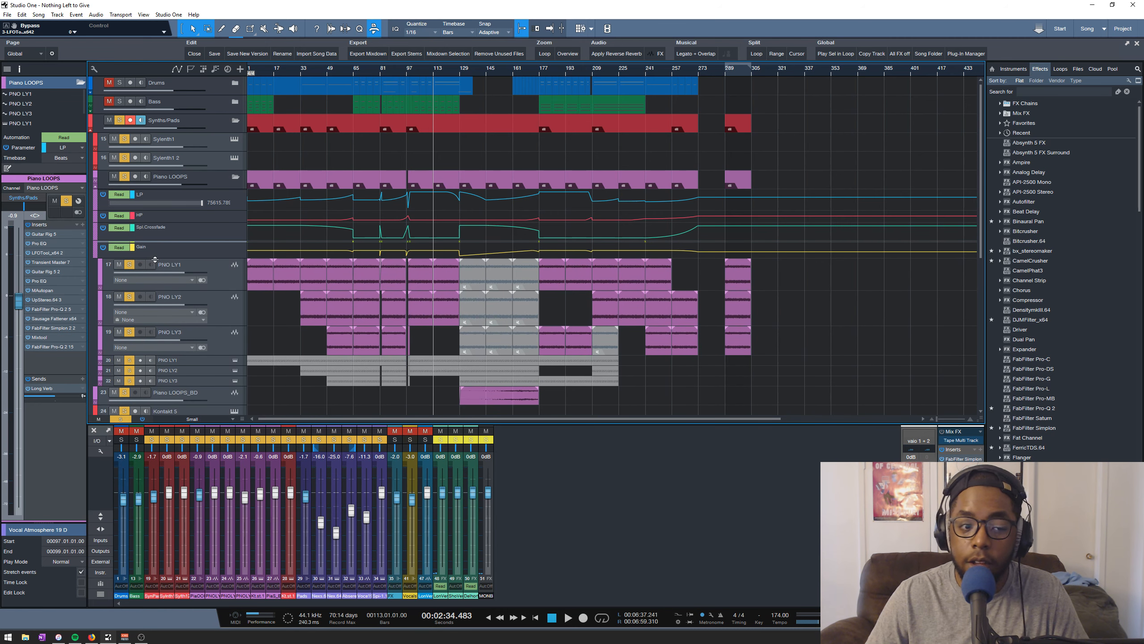
# - Collapse the Piano LOOPS and Synths/Pads folders, then expand the FX folder and enlarge its first track
pyautogui.click(236, 176)
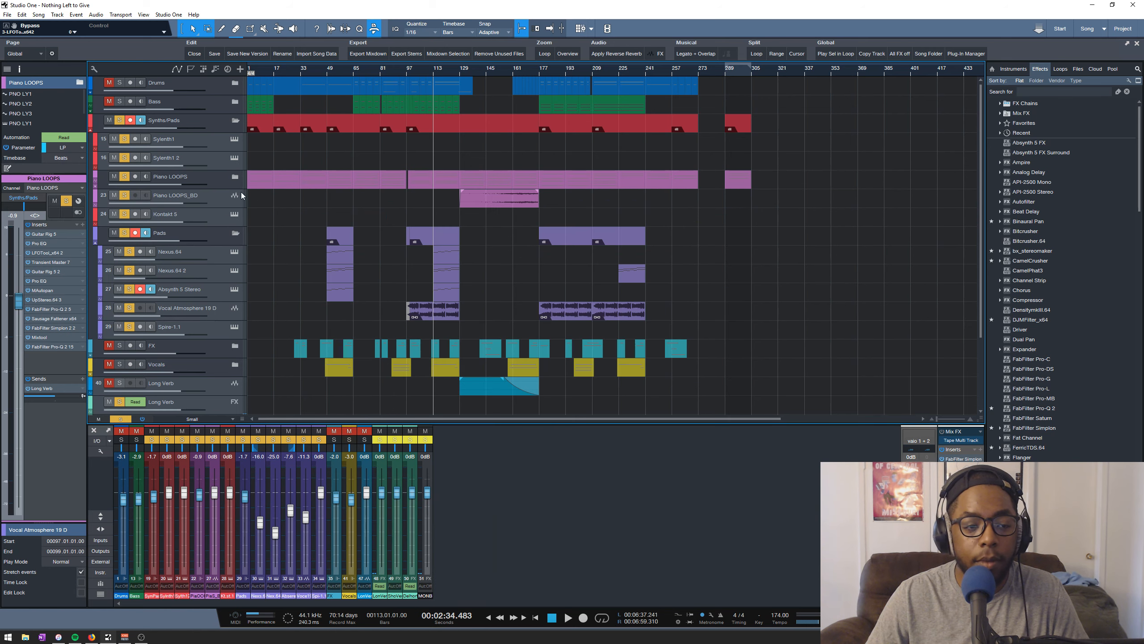
pyautogui.click(236, 122)
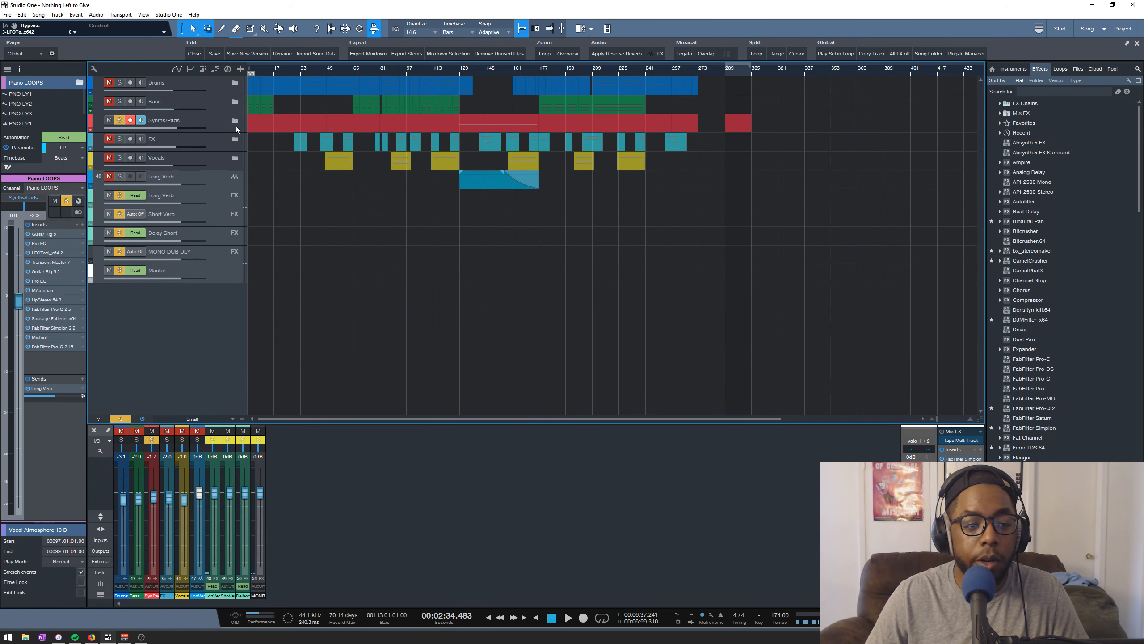
pyautogui.click(235, 141)
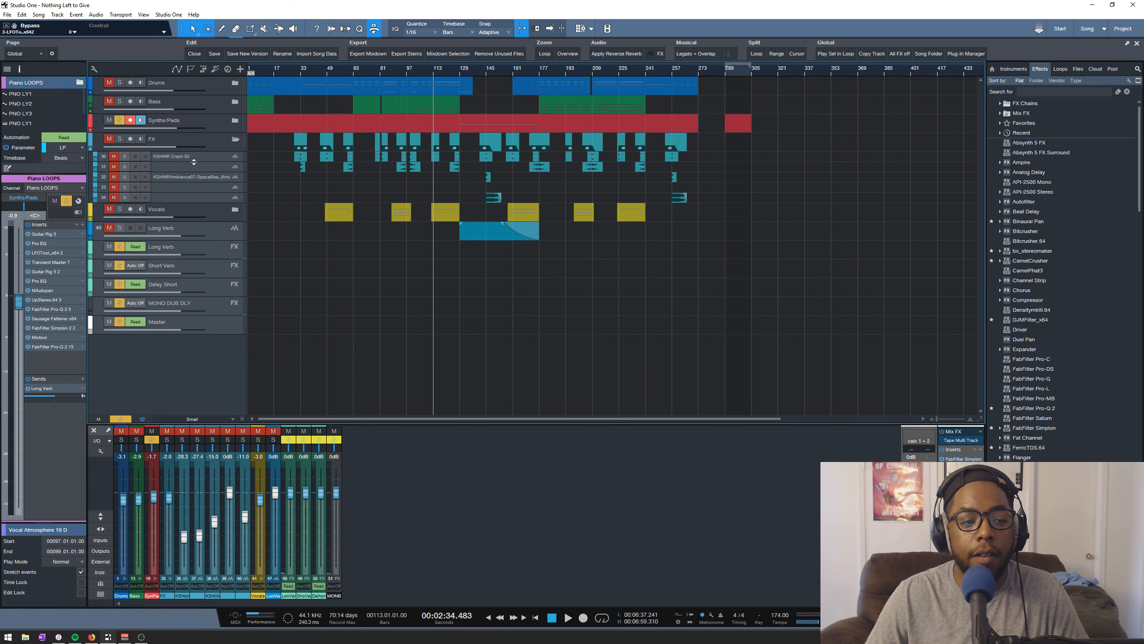
pyautogui.moveTo(194, 162); pyautogui.dragTo(194, 177)
# - Solo the FX folder together with Synths/Pads, audition them from bar 96, and stop playback
pyautogui.click(119, 139)
pyautogui.moveTo(405, 69); pyautogui.dragTo(488, 79)
pyautogui.press('space')
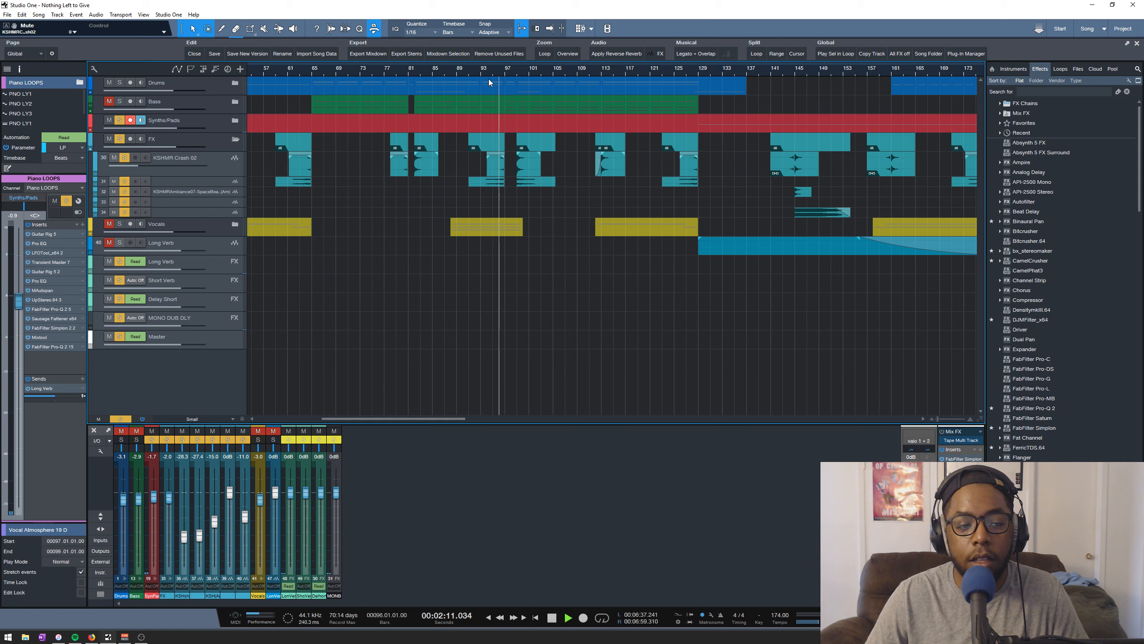
pyautogui.press('space')
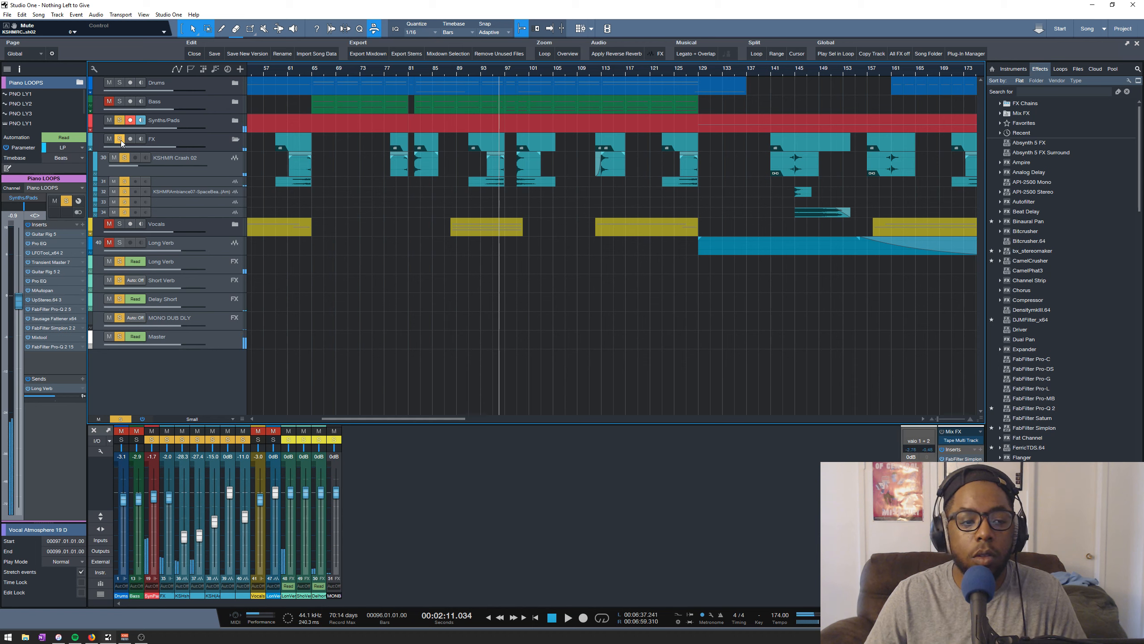
# - Solo the FX folder alone, audition it from bar 96, and stop playback
pyautogui.keyDown('alt'); pyautogui.click(121, 140); pyautogui.keyUp('alt')
pyautogui.click(120, 140)
pyautogui.press('space')
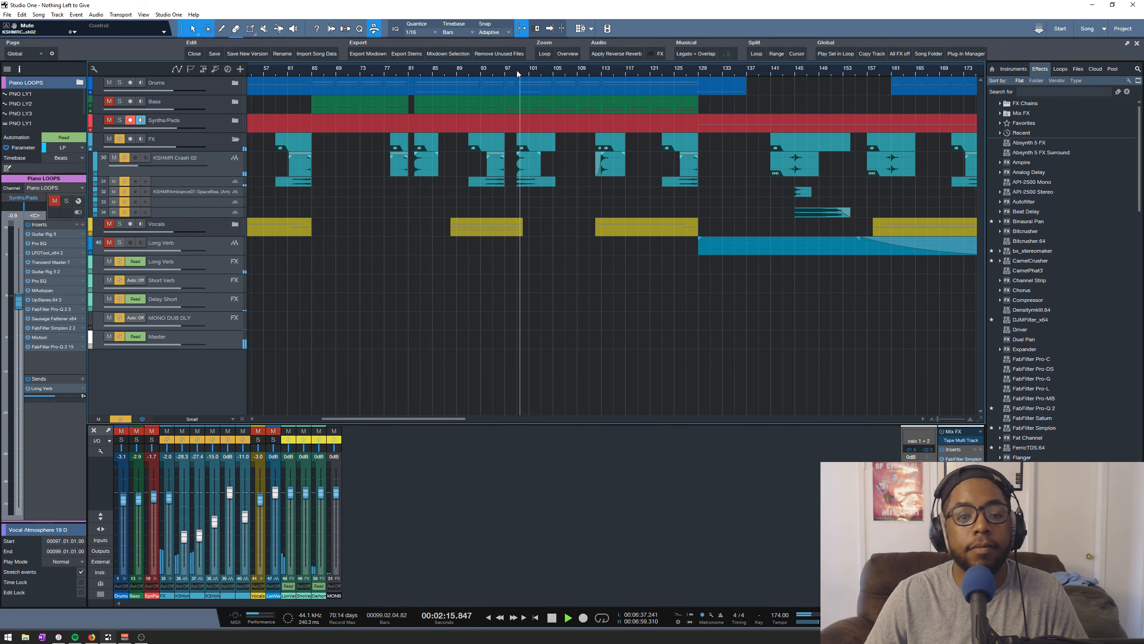
pyautogui.press('w')
pyautogui.press('w')
pyautogui.press('space')
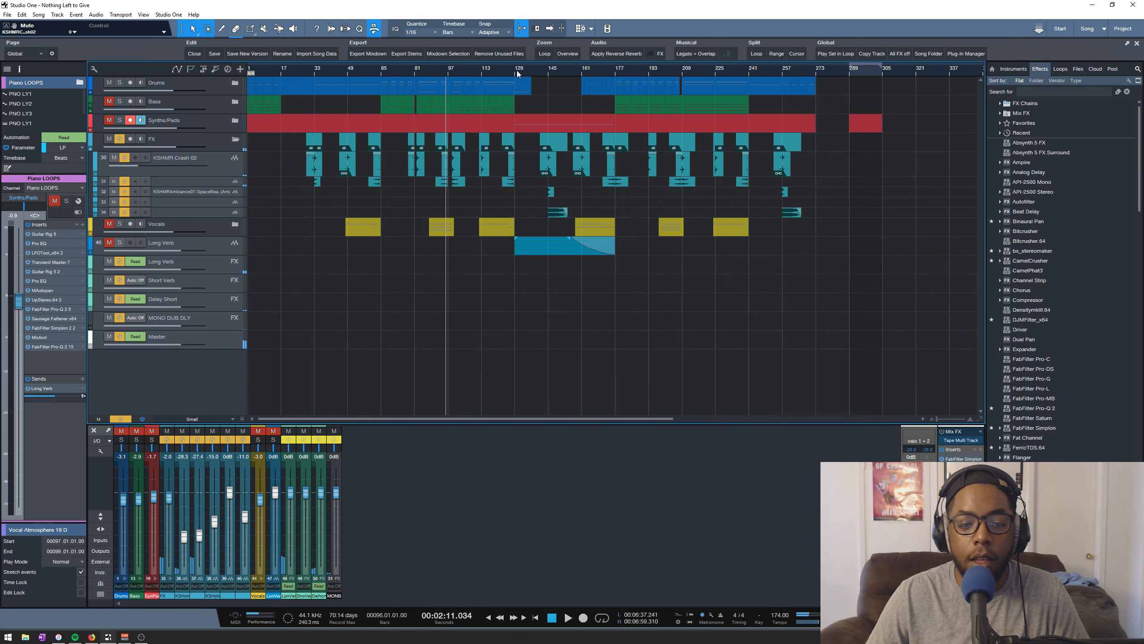
# - Place the playhead at bar 145 and audition the soloed FX folder from there, stopping playback at the end
pyautogui.press('w')
pyautogui.click(440, 70)
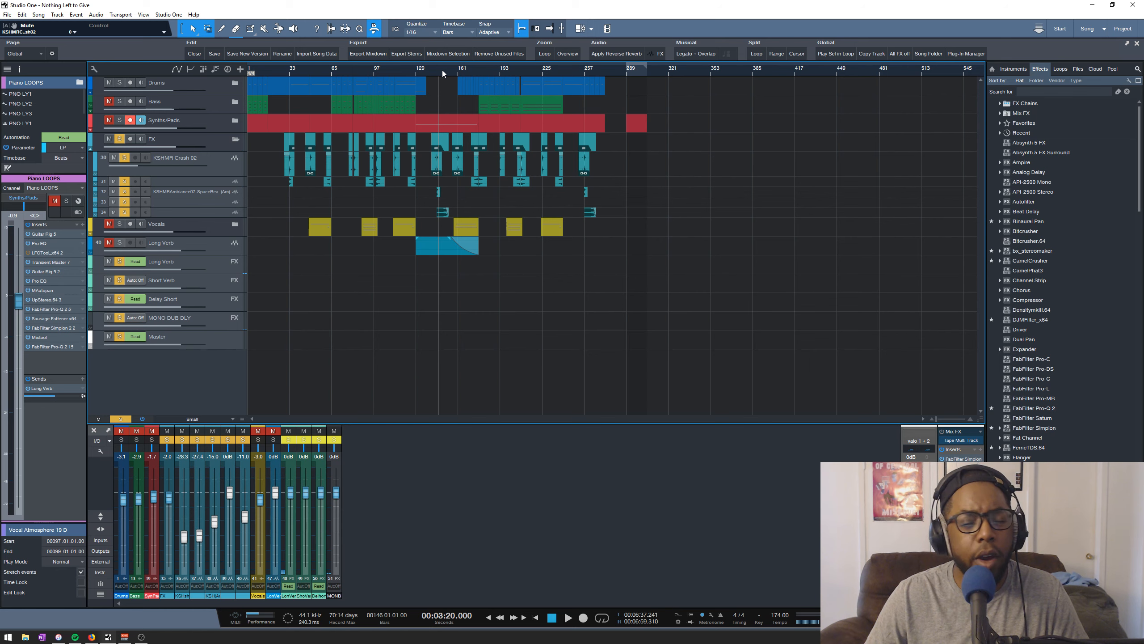
pyautogui.press('e')
pyautogui.press('e')
pyautogui.click(423, 69)
pyautogui.press('space')
pyautogui.press('space')
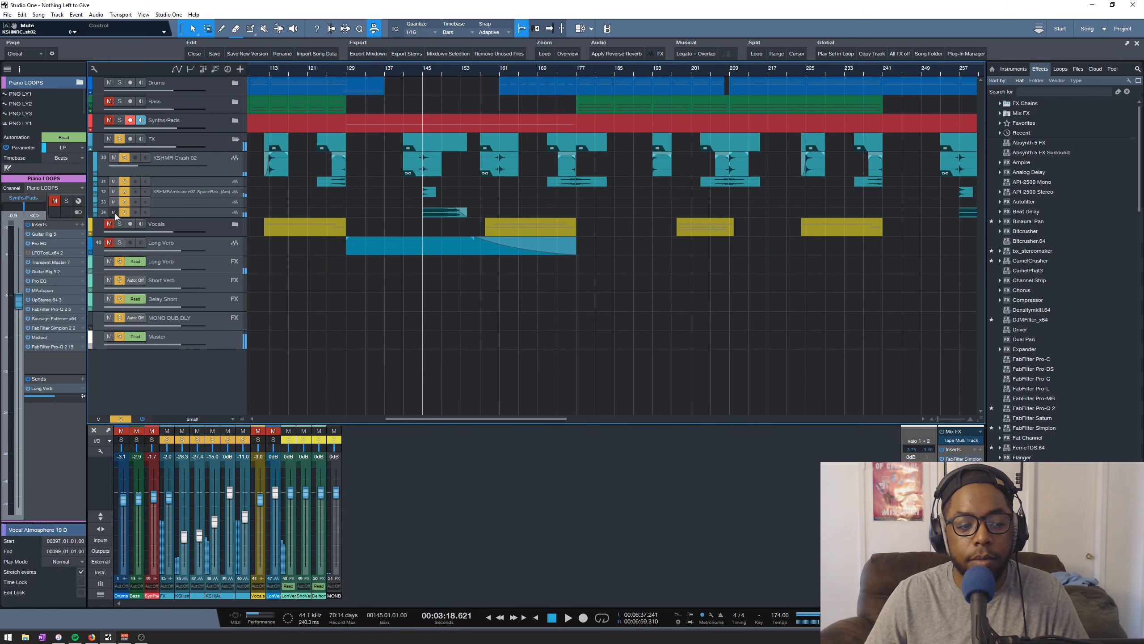
pyautogui.press('space')
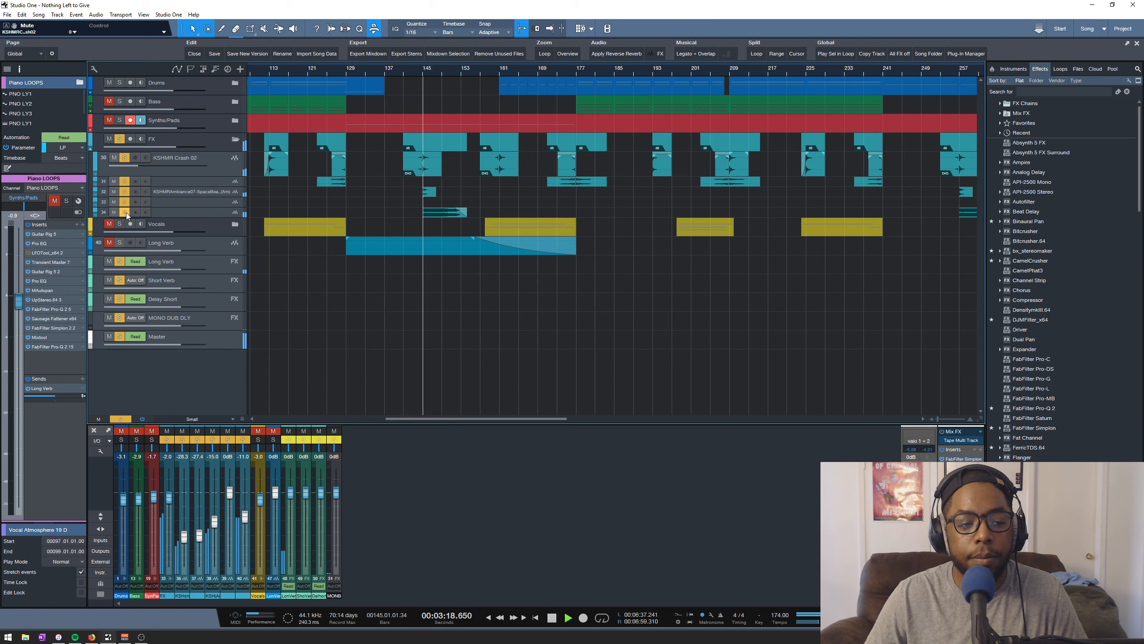
pyautogui.press('space')
# - Solo only the KSHMR Sub Drop 04 track, inspect its enlarged clip's properties, and audition it from bar 145
pyautogui.keyDown('ctrl'); pyautogui.click(125, 212); pyautogui.keyUp('ctrl')
pyautogui.click(158, 213)
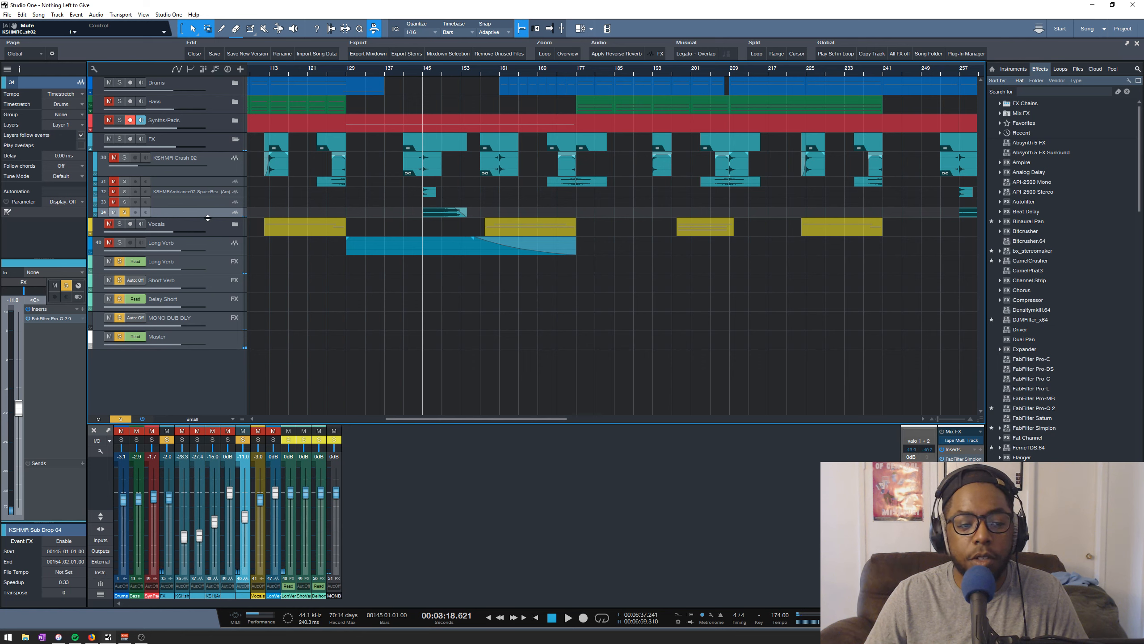
pyautogui.moveTo(208, 218); pyautogui.dragTo(208, 242)
pyautogui.rightClick(432, 225)
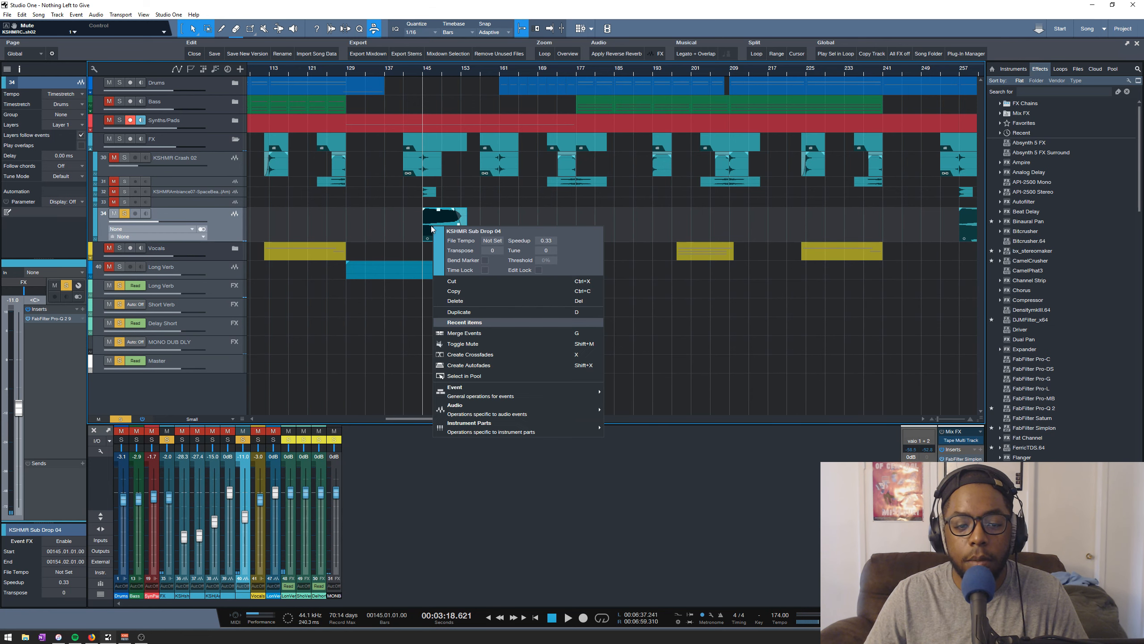
pyautogui.click(405, 229)
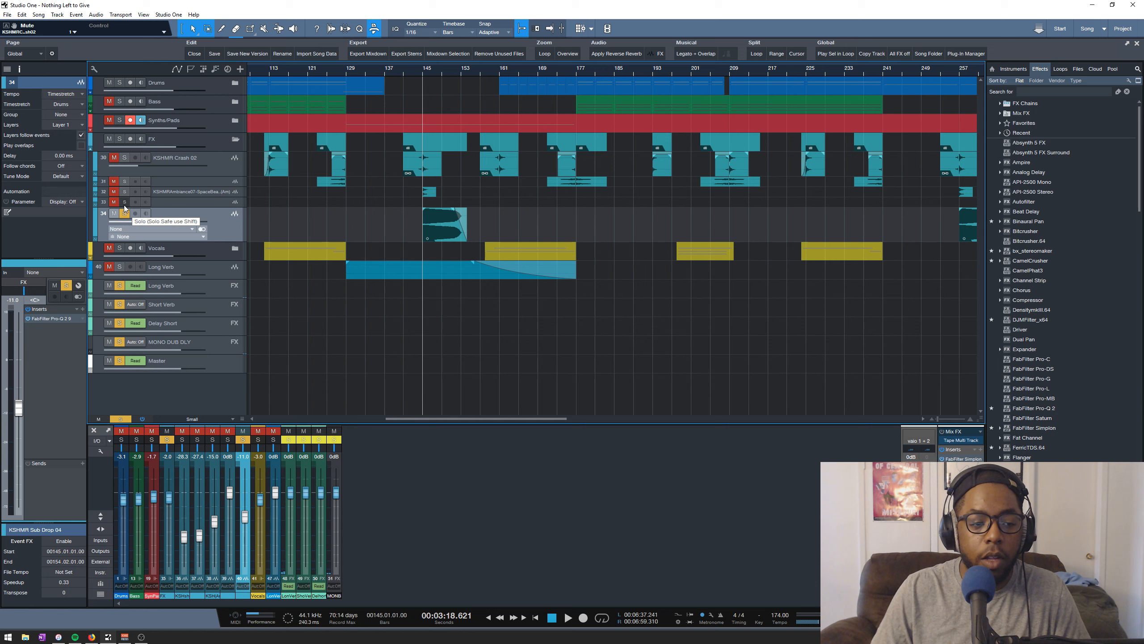
pyautogui.press('space')
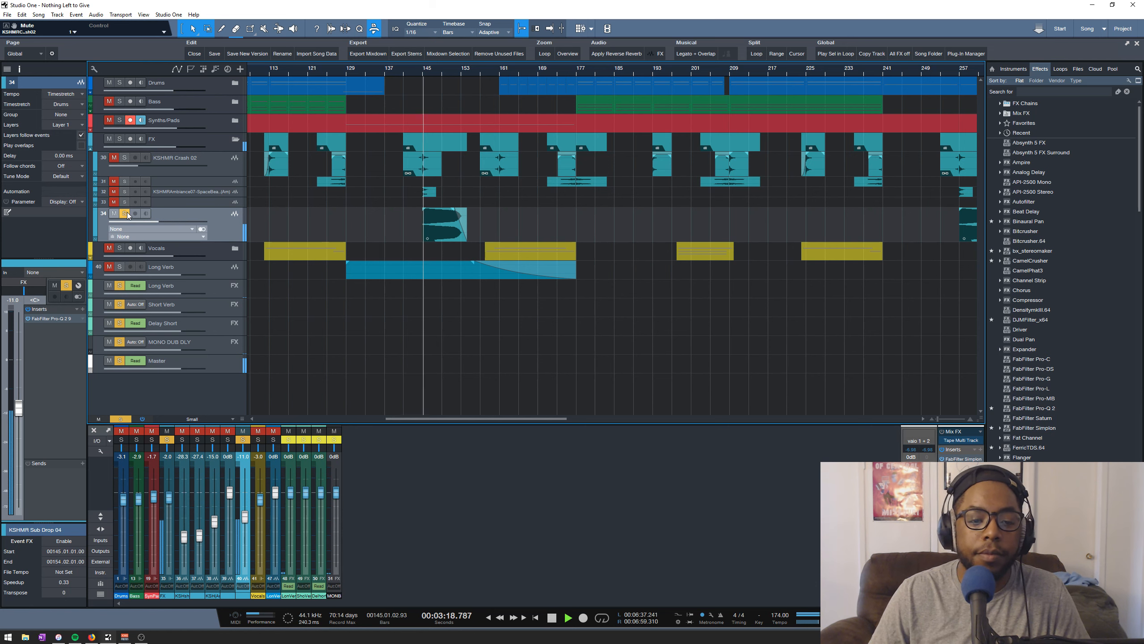
pyautogui.press('space')
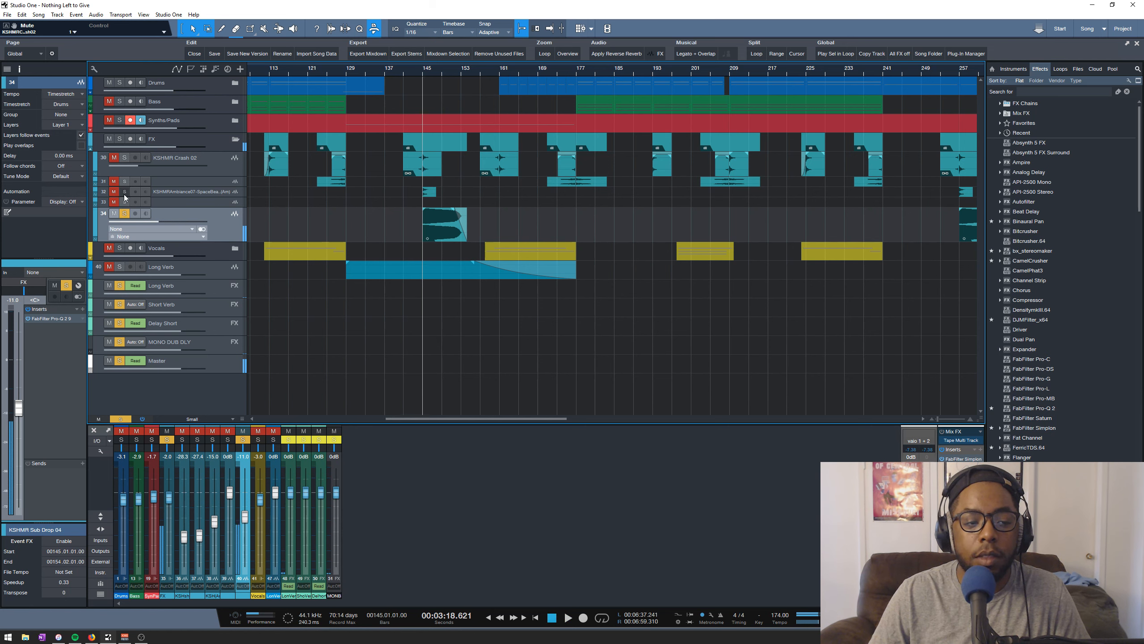
# - Add the KSHMR Ambiance07 track to the solo, audition both from bar 145, and select the ambiance track to show its channel
pyautogui.click(125, 192)
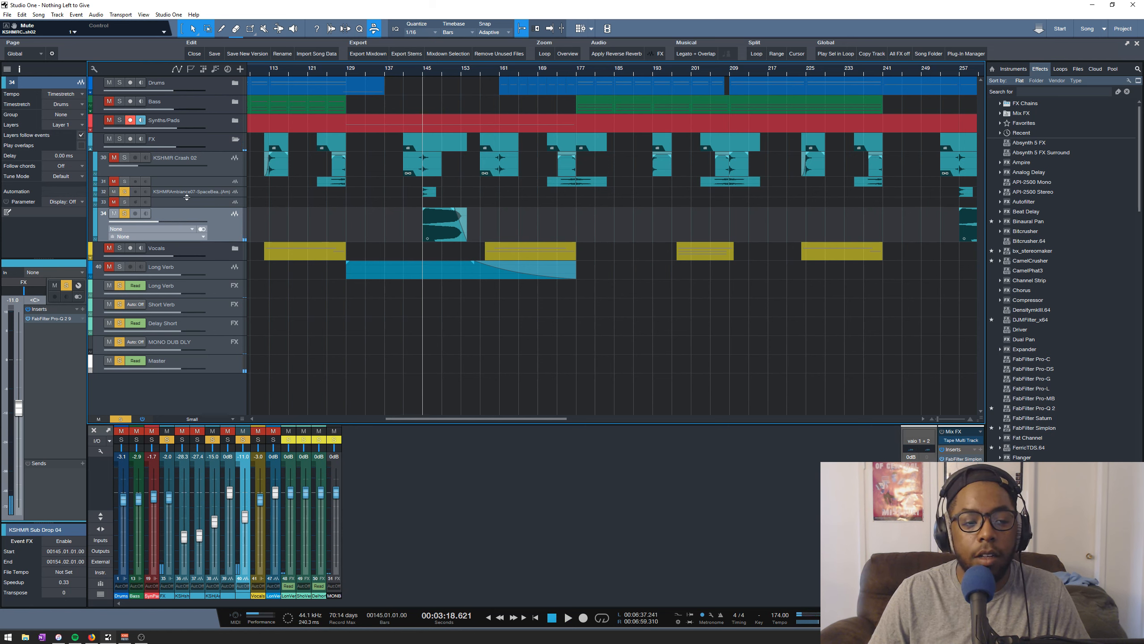
pyautogui.moveTo(186, 197); pyautogui.dragTo(184, 202)
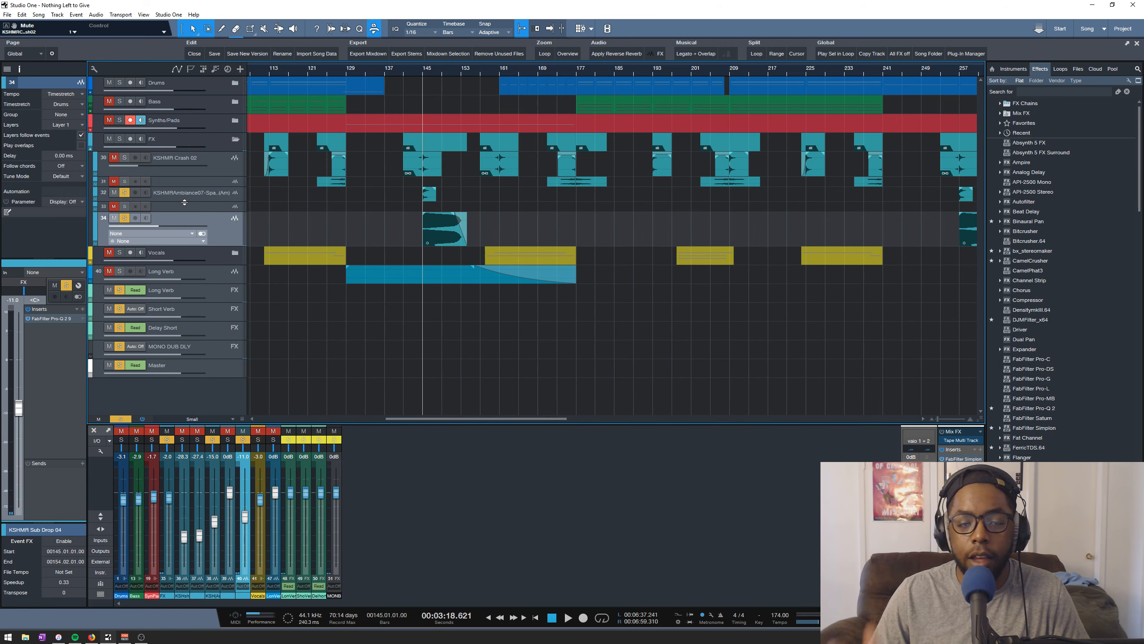
pyautogui.press('space')
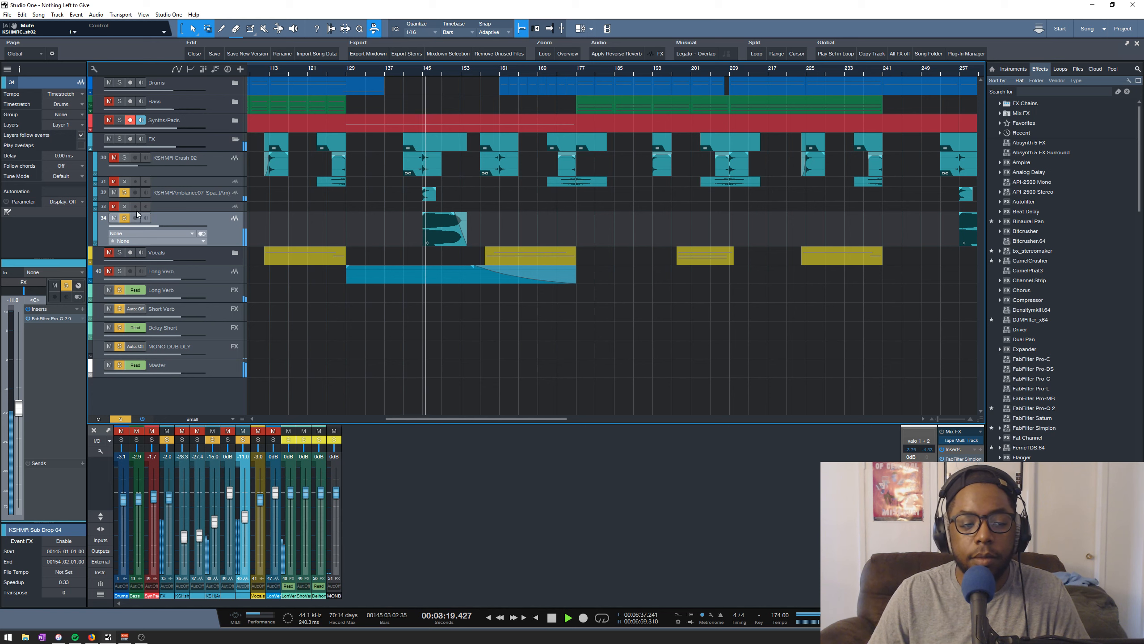
pyautogui.press('space')
pyautogui.click(187, 191)
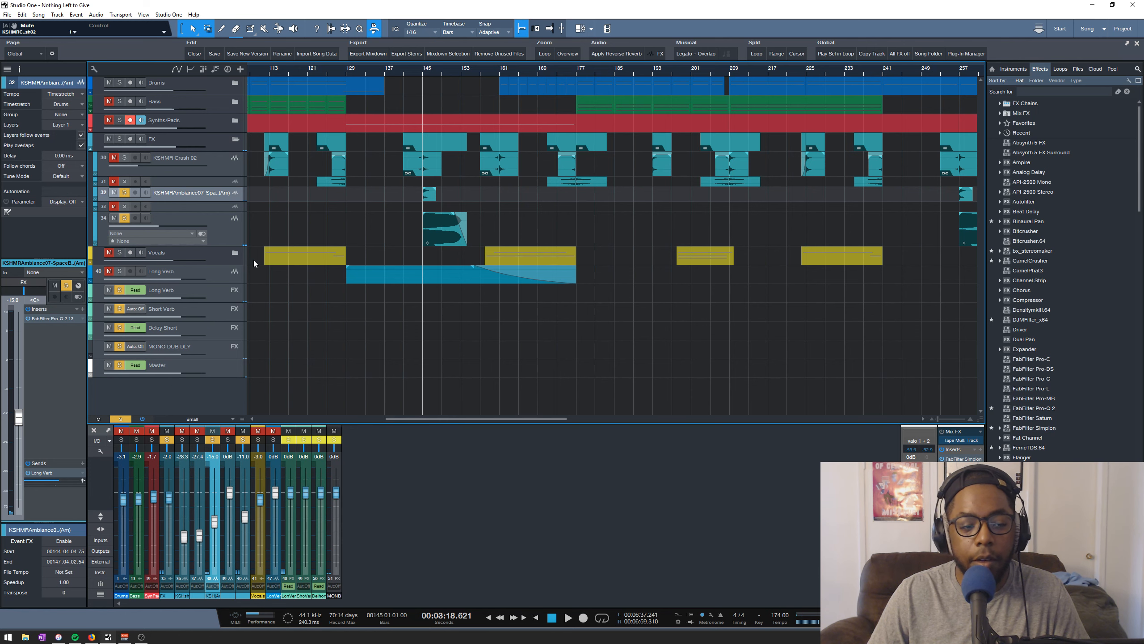
# - Collapse the FX folder and expand the Vocals folder, enlarging the DYF VOX LP track
pyautogui.click(234, 140)
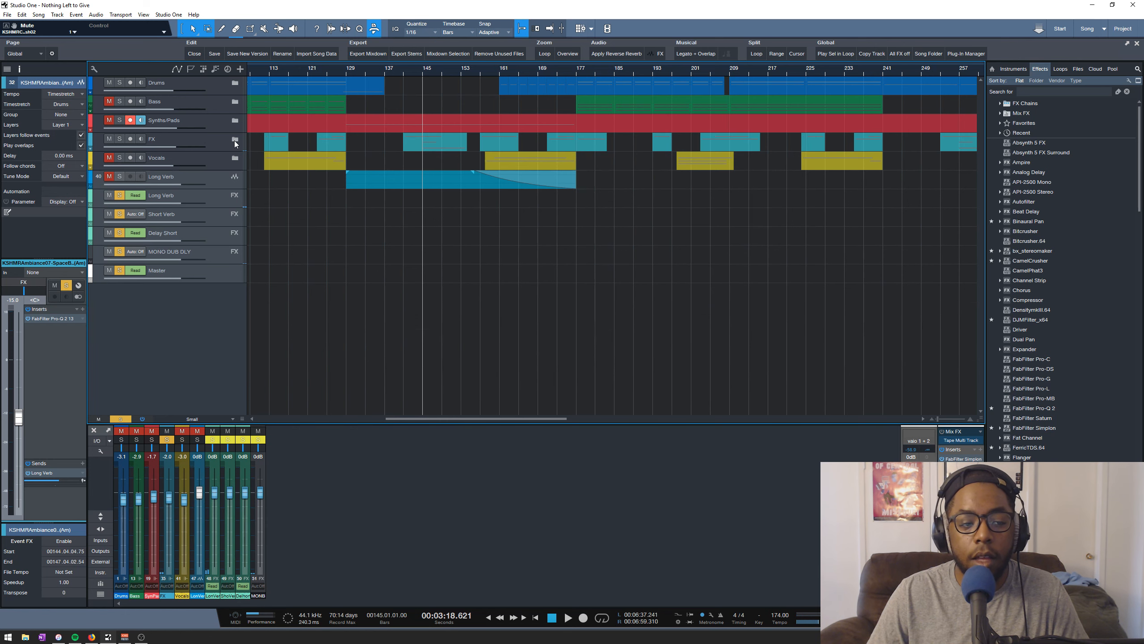
pyautogui.click(238, 161)
pyautogui.click(237, 159)
pyautogui.moveTo(205, 192); pyautogui.dragTo(206, 191)
pyautogui.scroll(-5, 439, 70)
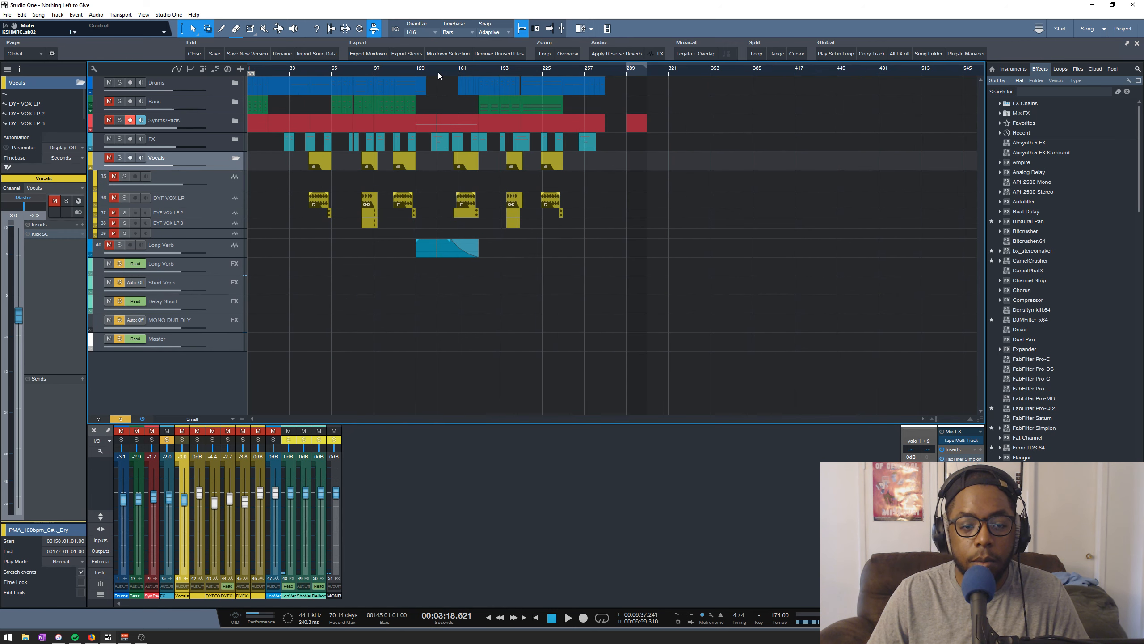
# - Place the playhead at bar 47, just before the first vocal clips, and briefly run playback from there
pyautogui.click(302, 70)
pyautogui.click(308, 70)
pyautogui.press('space')
pyautogui.scroll(6, 314, 71)
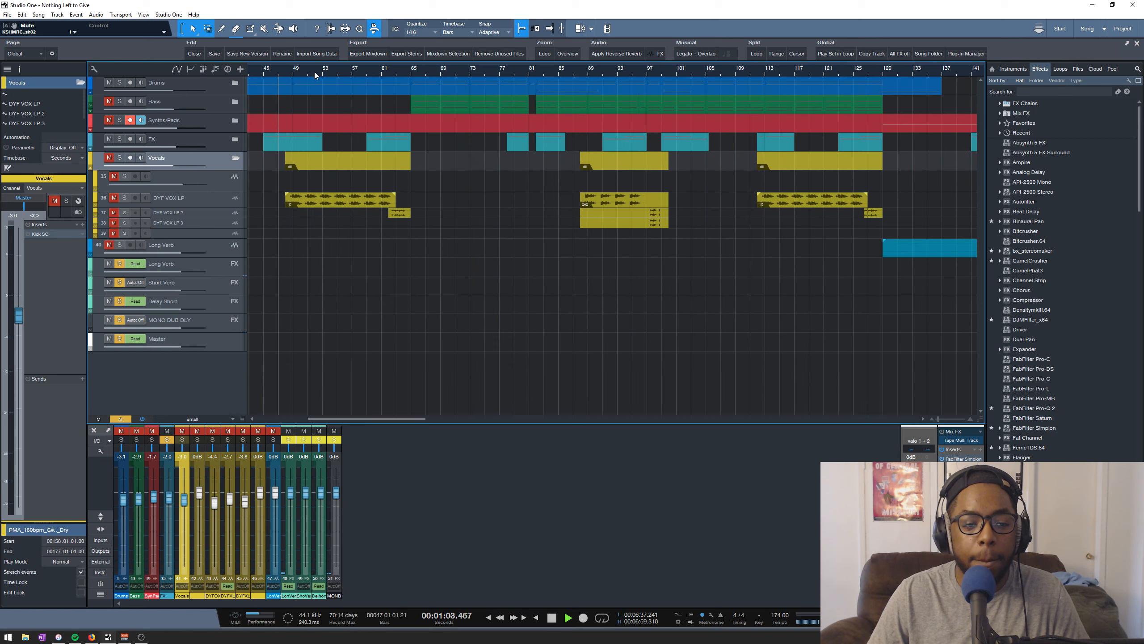
pyautogui.press('space')
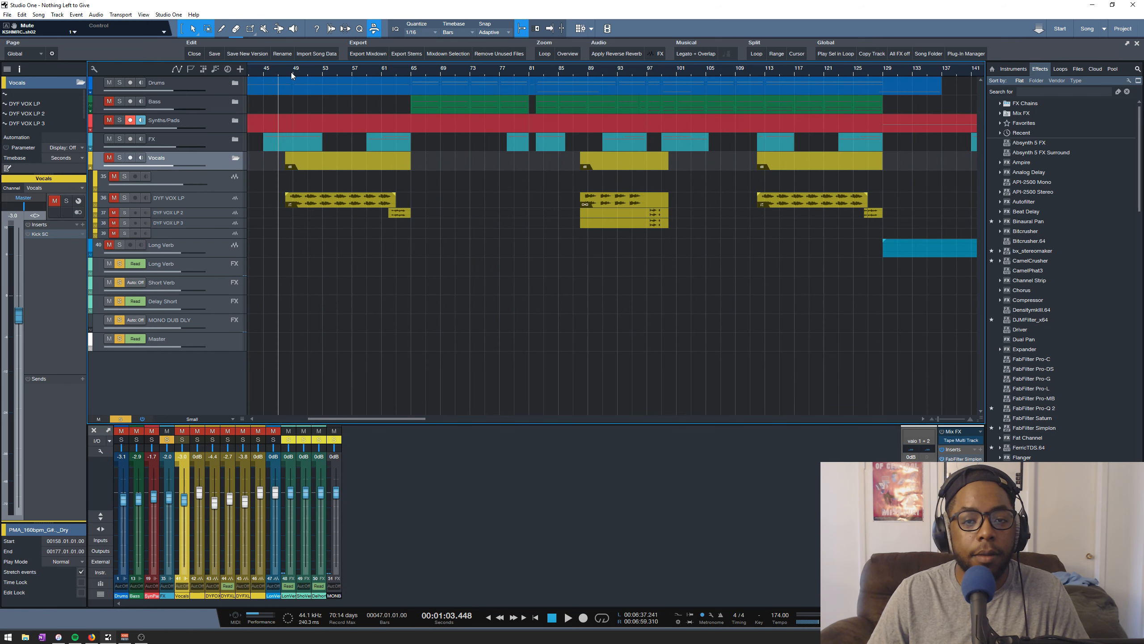
# - Move the playhead to bar 48 and enlarge the DYF VOX LP 2 and DYF VOX LP 3 tracks
pyautogui.click(292, 72)
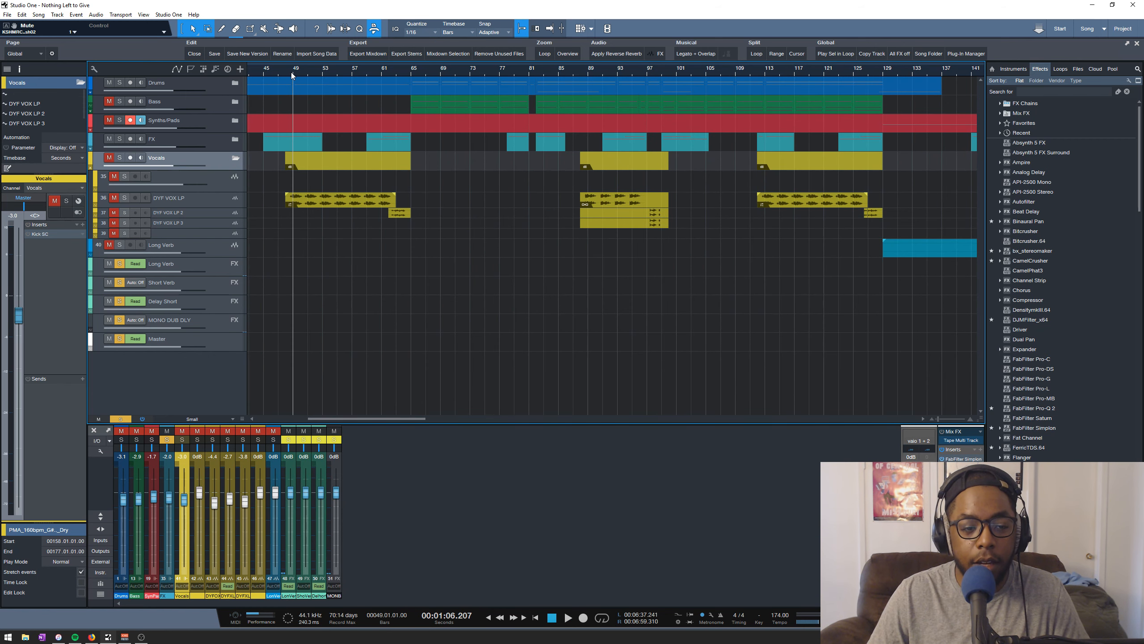
pyautogui.click(288, 72)
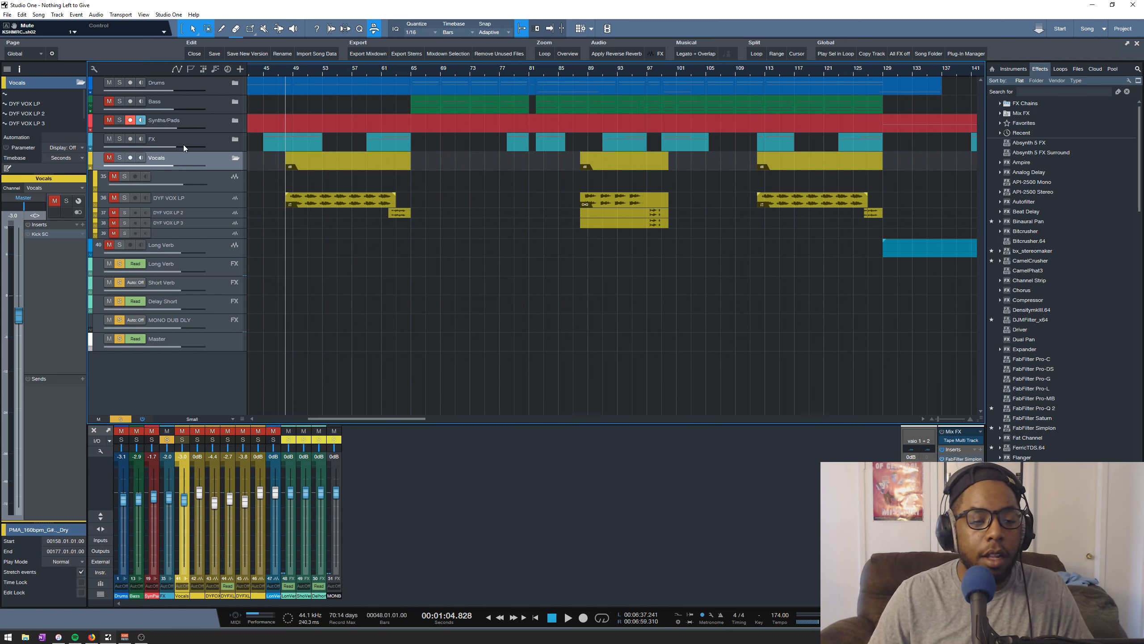
pyautogui.moveTo(192, 208); pyautogui.dragTo(184, 240)
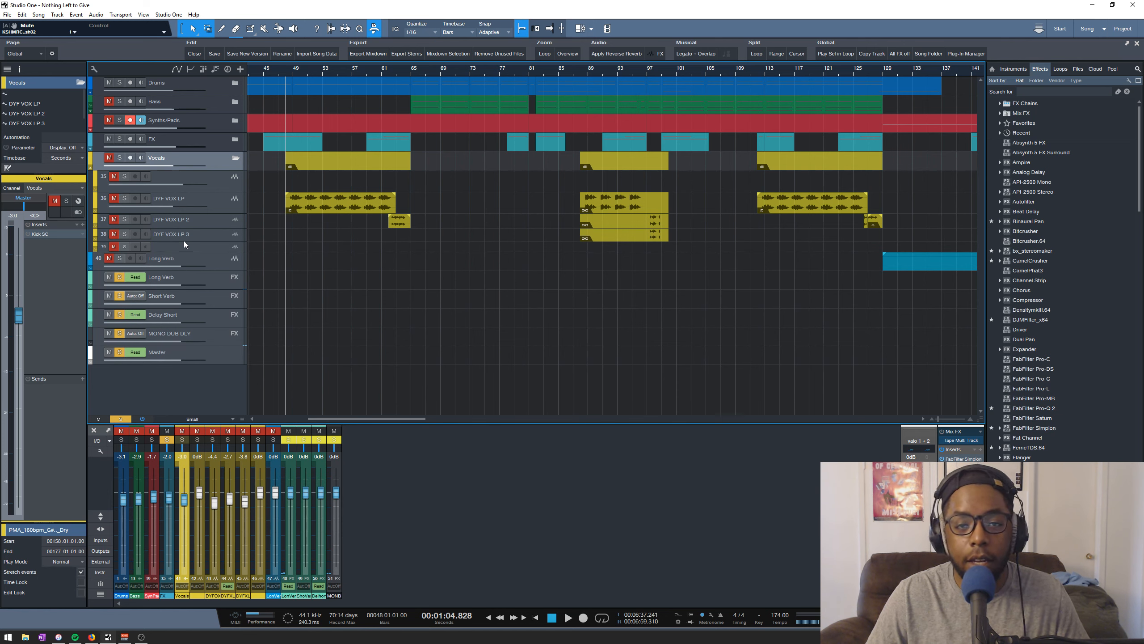
# - Solo DYF VOX LP, audition it from bar 48 with its channel and inserts shown, and stop playback
pyautogui.click(127, 199)
pyautogui.press('space')
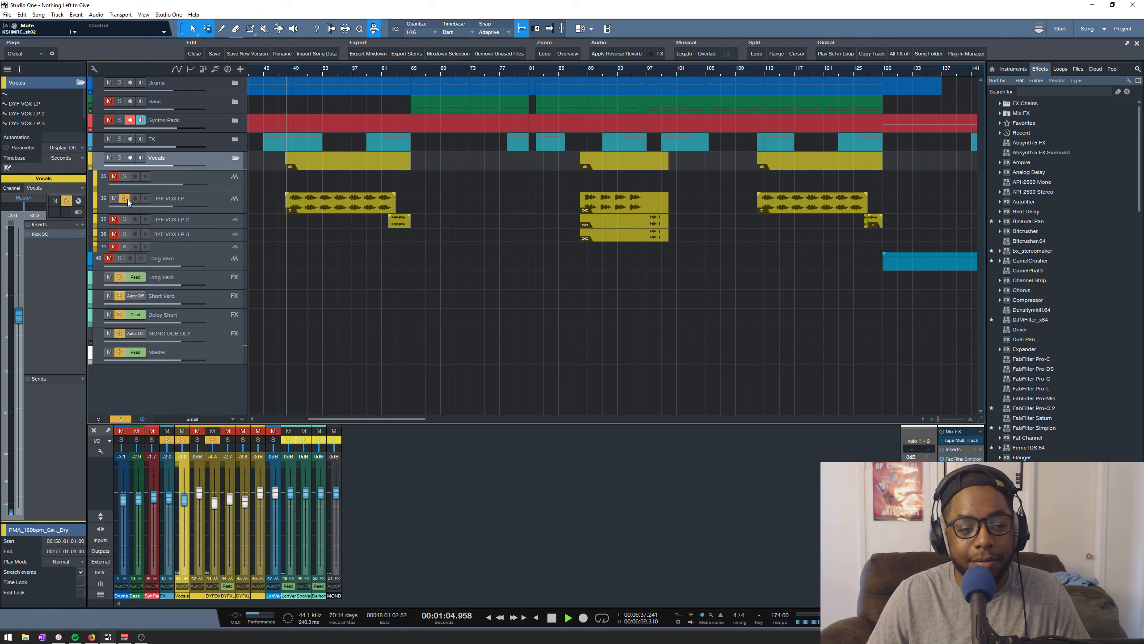
pyautogui.click(212, 209)
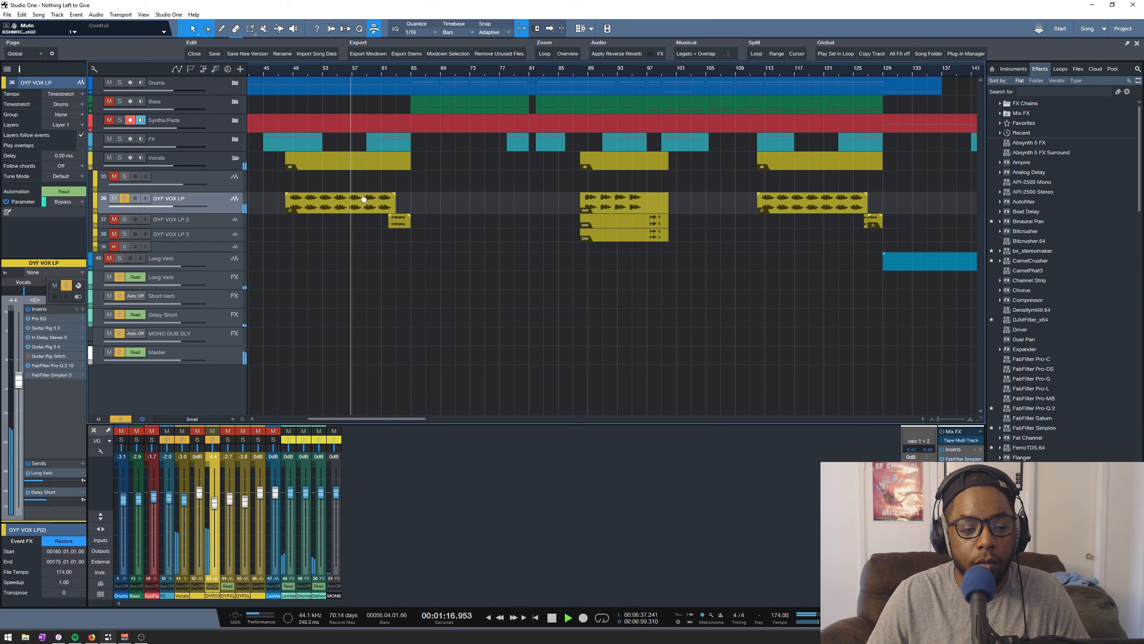
pyautogui.press('space')
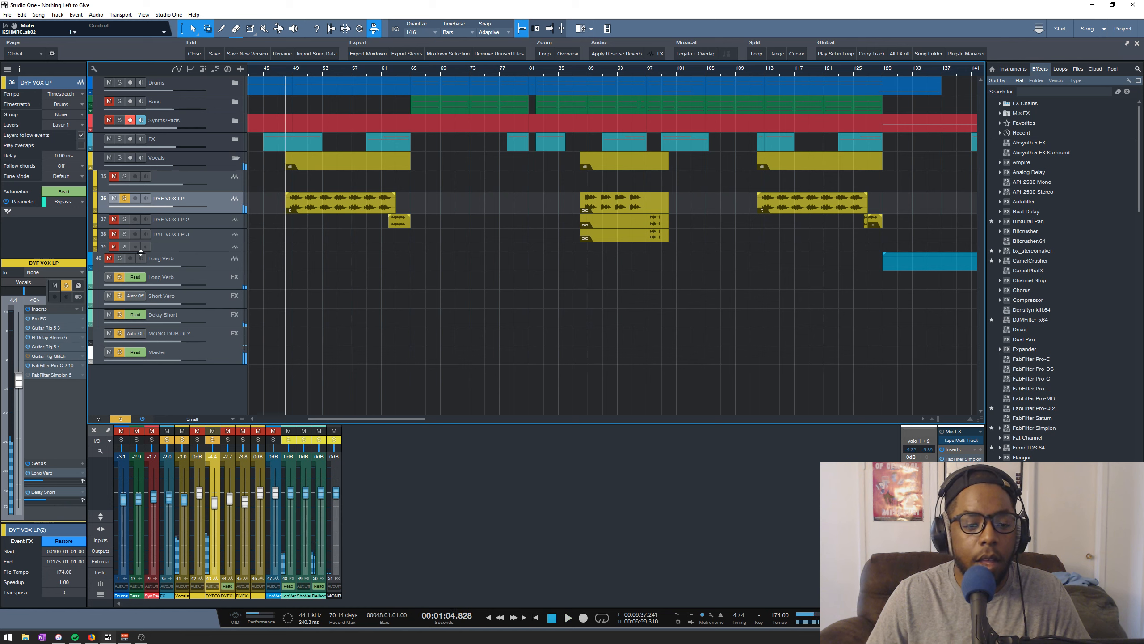
# - Review the DYF VOX LP inserts in order: Pro EQ, Guitar Rig 5 3, H-Delay Stereo 5, Guitar Rig 5 4 and Guitar Rig Glitch
pyautogui.click(45, 319)
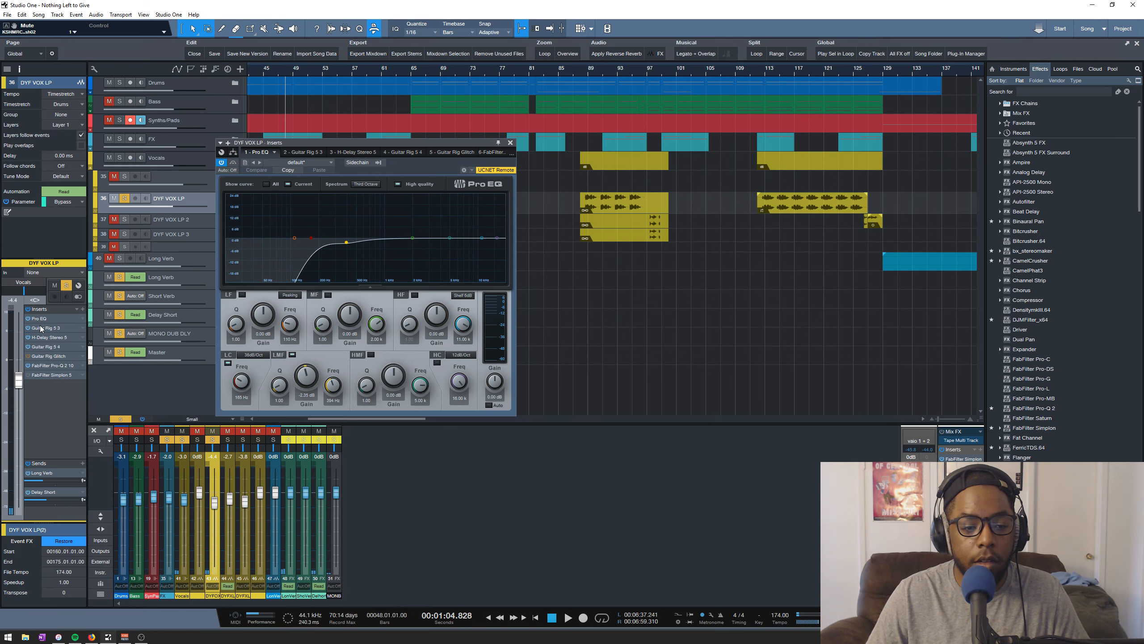
pyautogui.click(42, 328)
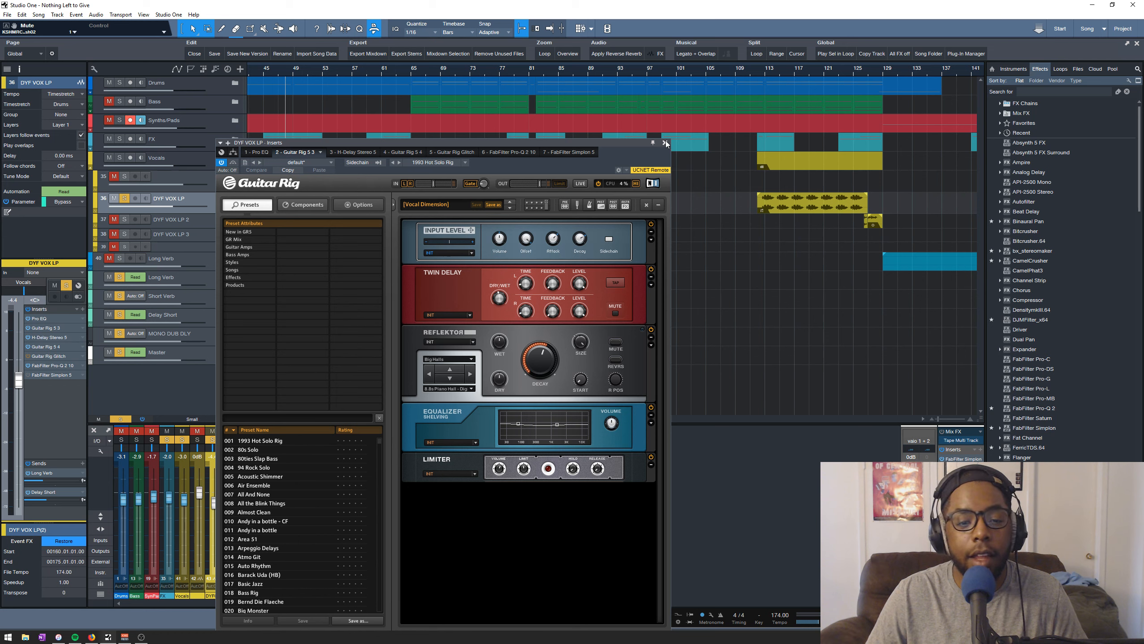
pyautogui.scroll(-4, 336, 473)
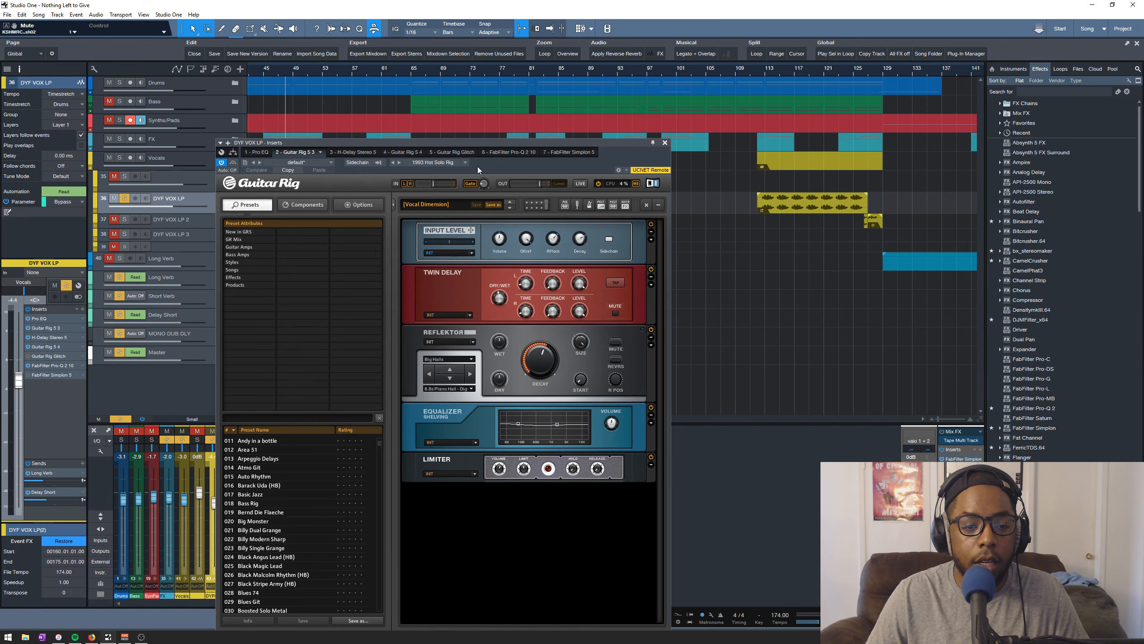
pyautogui.click(359, 152)
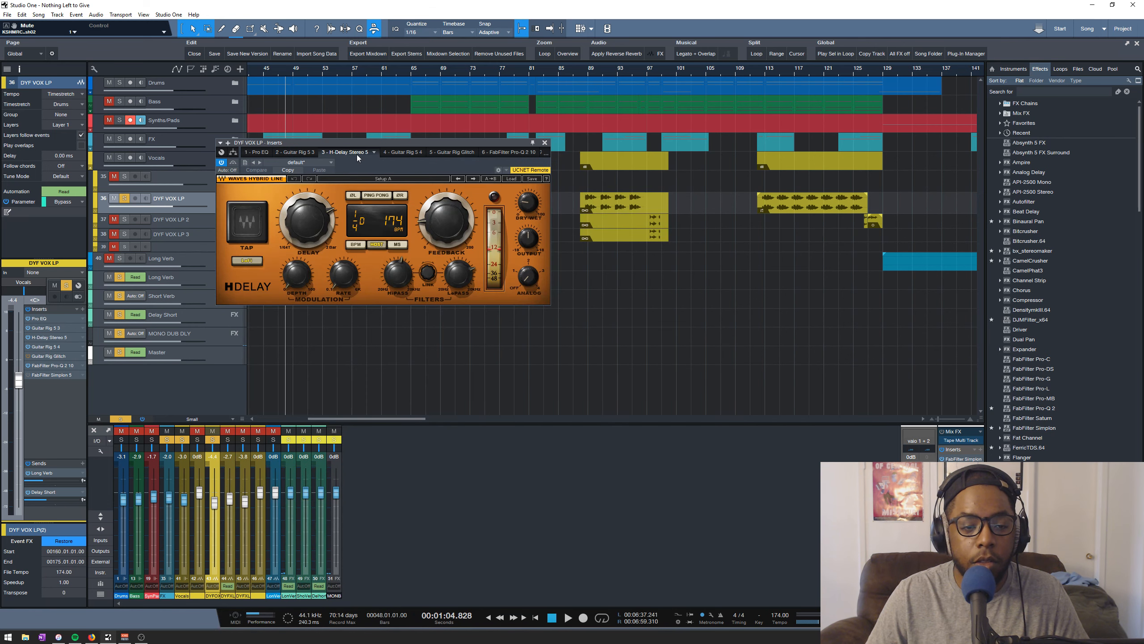
pyautogui.click(411, 153)
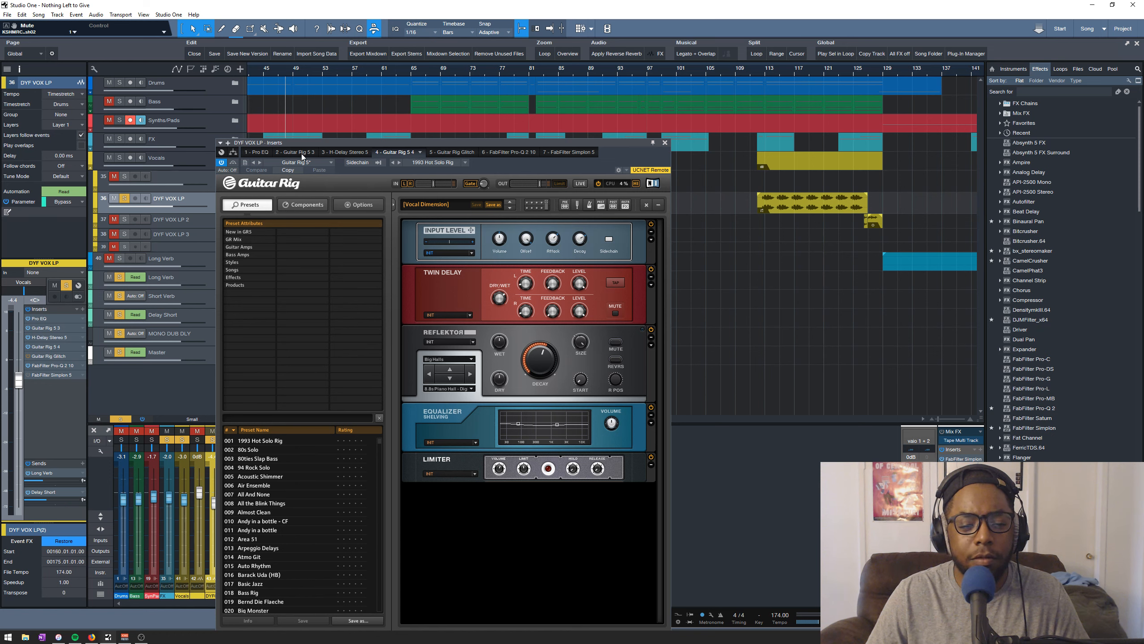
pyautogui.click(465, 155)
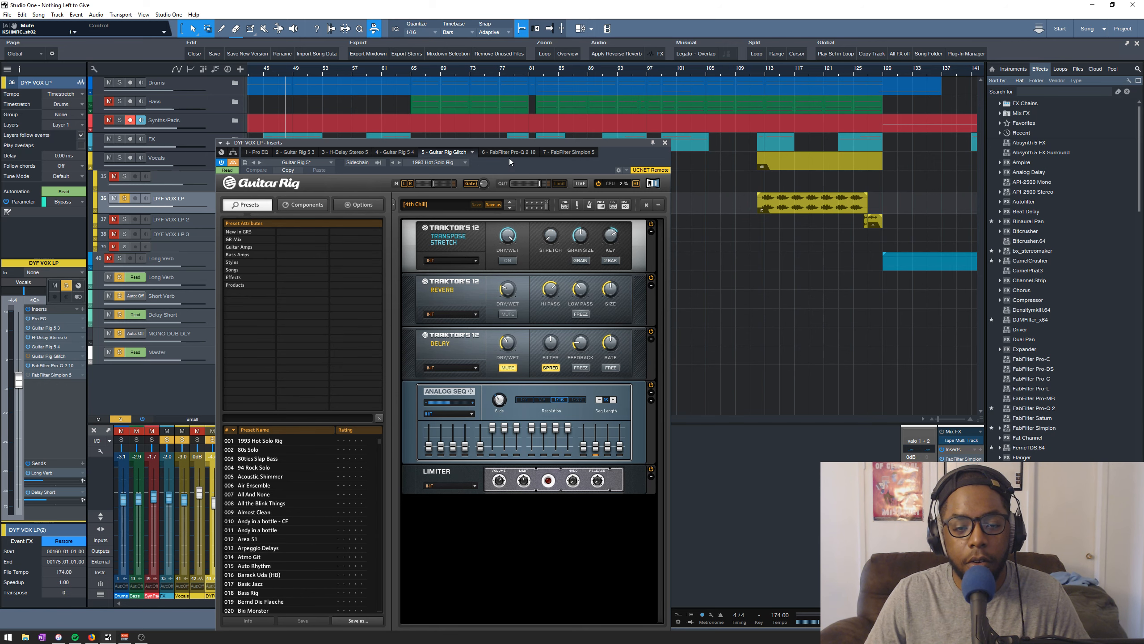
# - Expand the DYF VOX LP automation lanes and move the Guitar Rig Glitch window clear of them
pyautogui.moveTo(498, 143); pyautogui.dragTo(530, 236)
pyautogui.click(96, 210)
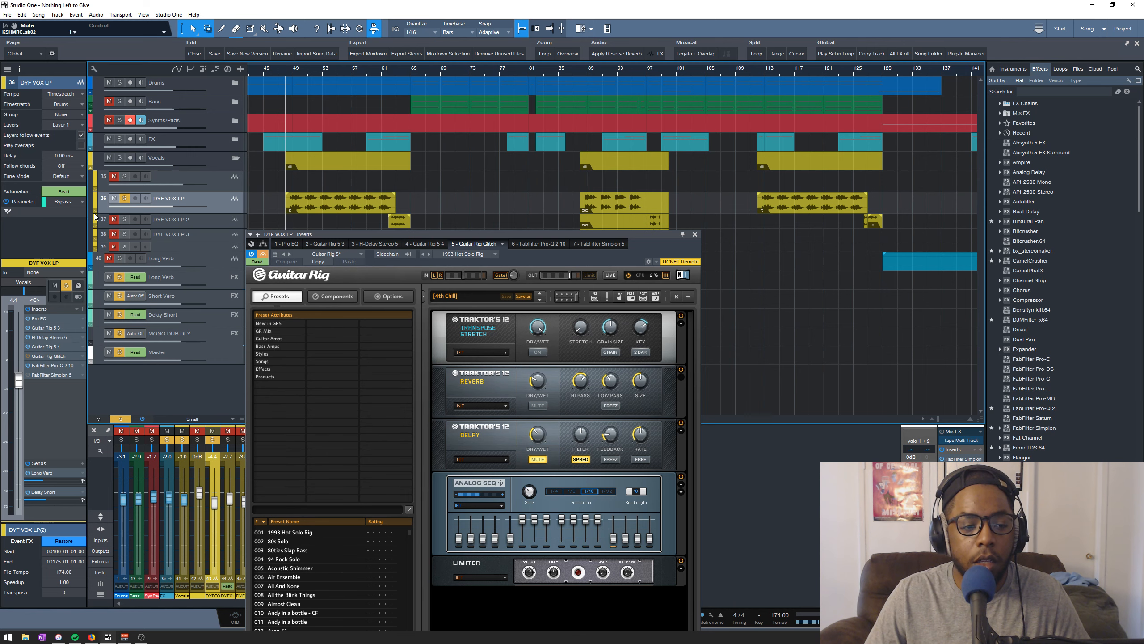
pyautogui.moveTo(159, 223); pyautogui.dragTo(177, 261)
pyautogui.moveTo(447, 233); pyautogui.dragTo(418, 290)
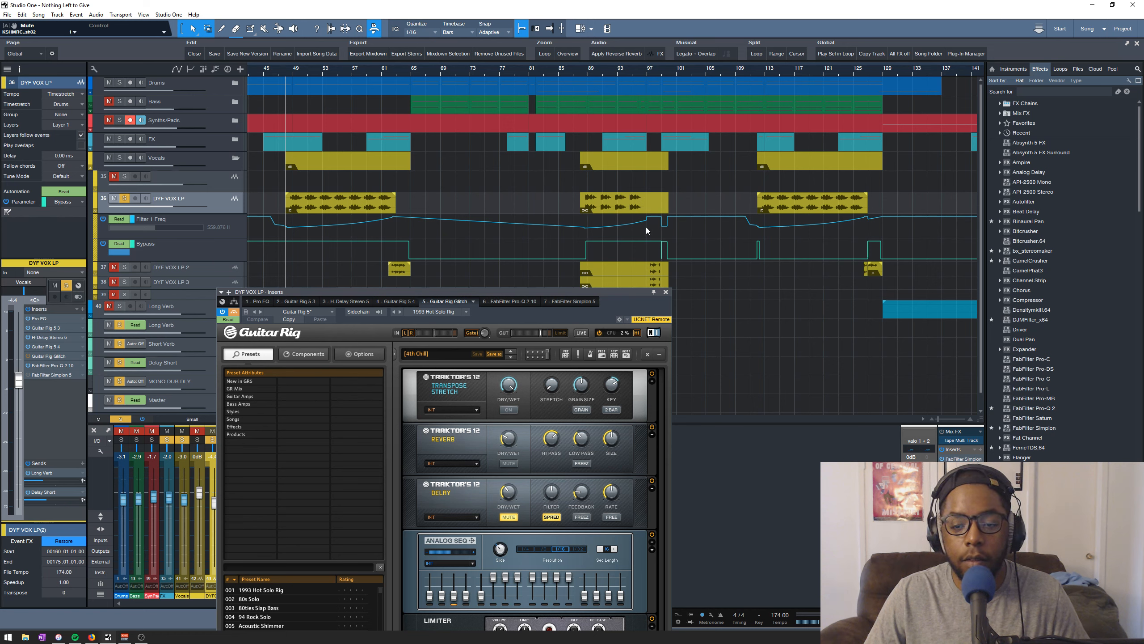
# - Audition DYF VOX LP from bar 113 with the Guitar Rig Glitch insert in view, and stop playback
pyautogui.click(764, 73)
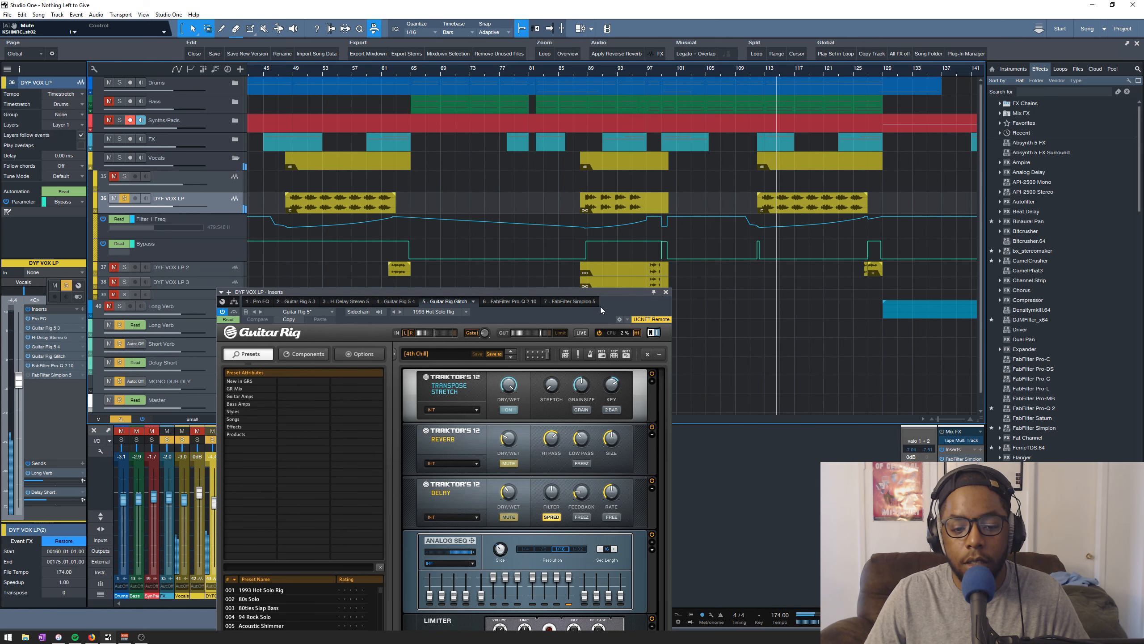
pyautogui.moveTo(591, 293); pyautogui.dragTo(598, 214)
pyautogui.press('space')
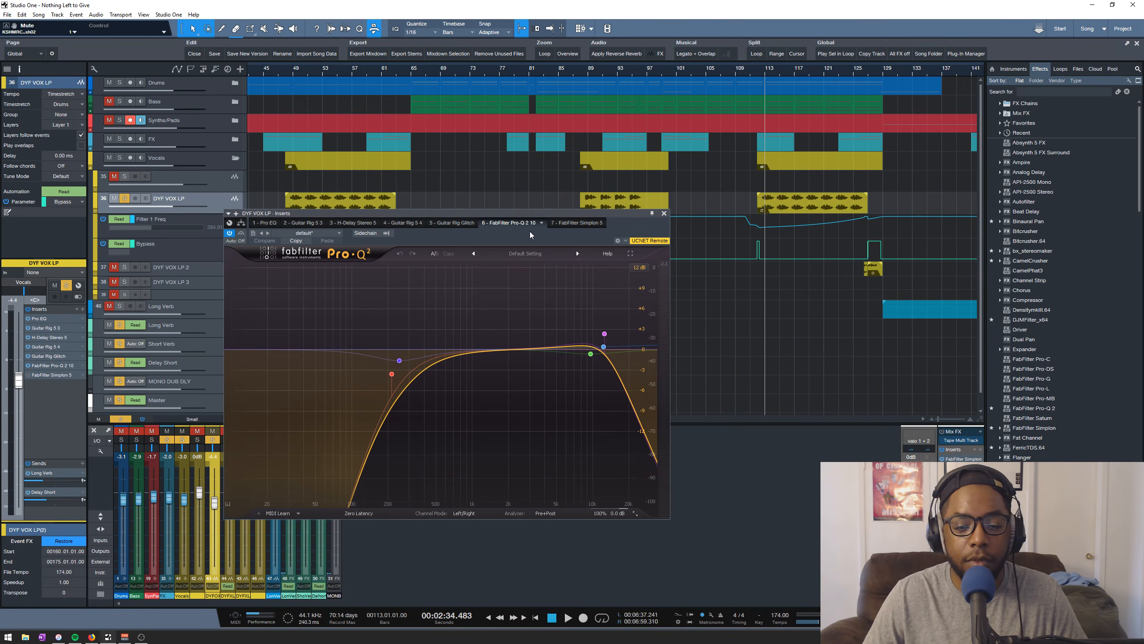
# - Show the FabFilter Simplon insert on DYF VOX LP, close its window, and briefly play the track from bar 113
pyautogui.click(567, 224)
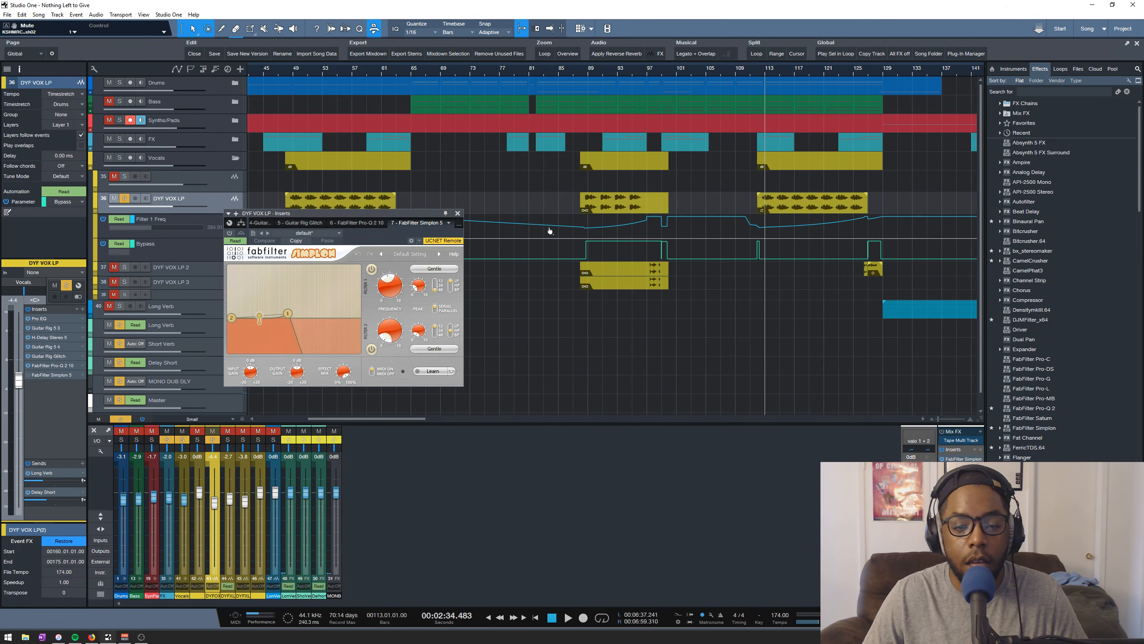
pyautogui.click(458, 213)
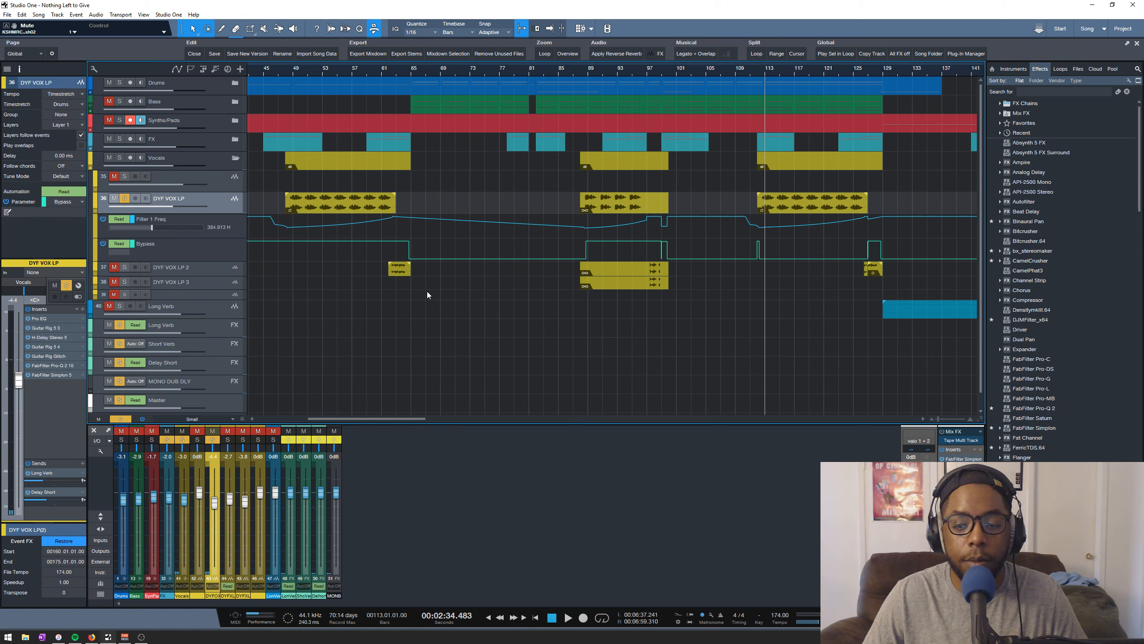
pyautogui.press('space')
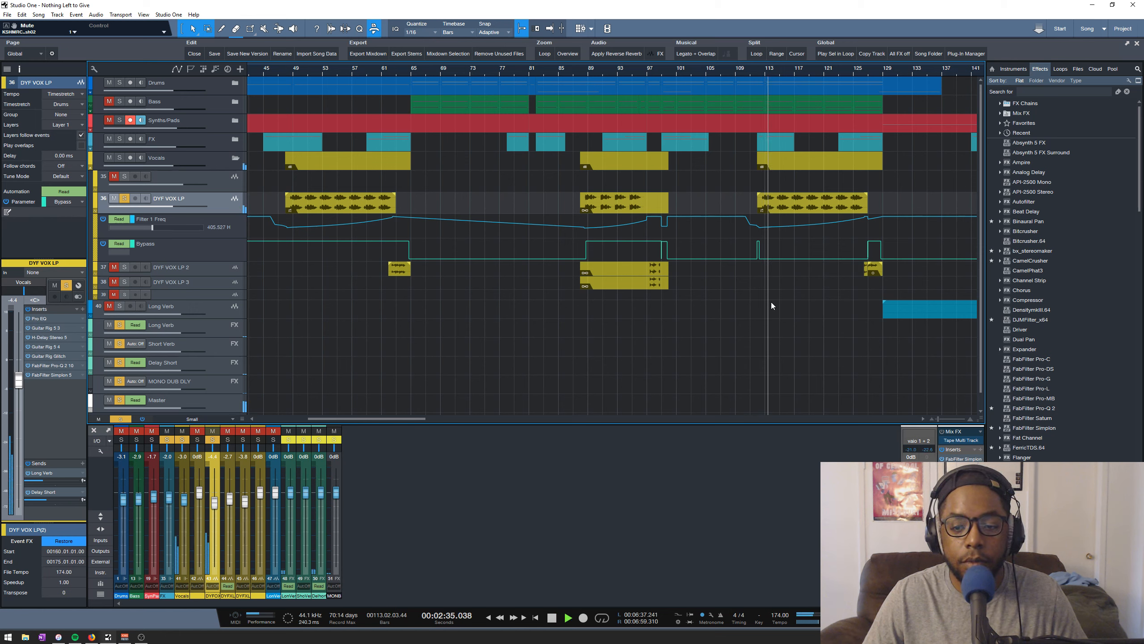
pyautogui.press('space')
# - Place the playhead at bar 63, select DYF VOX LP 2 and inspect its Guitar Rig 5 3 2 insert
pyautogui.click(396, 70)
pyautogui.scroll(5, 400, 71)
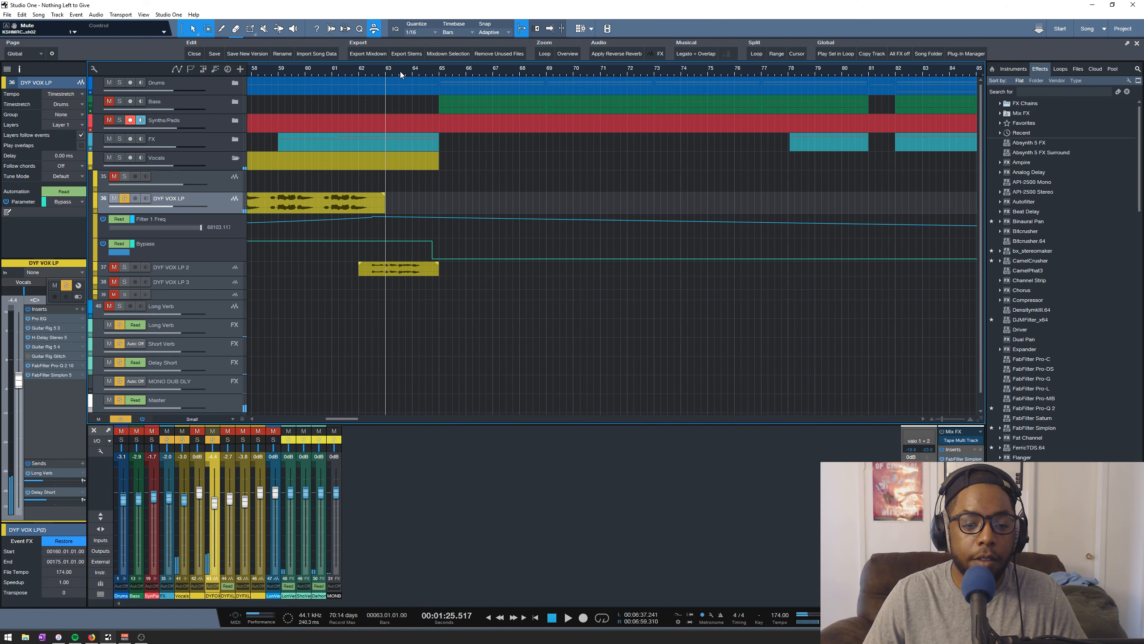
pyautogui.click(196, 266)
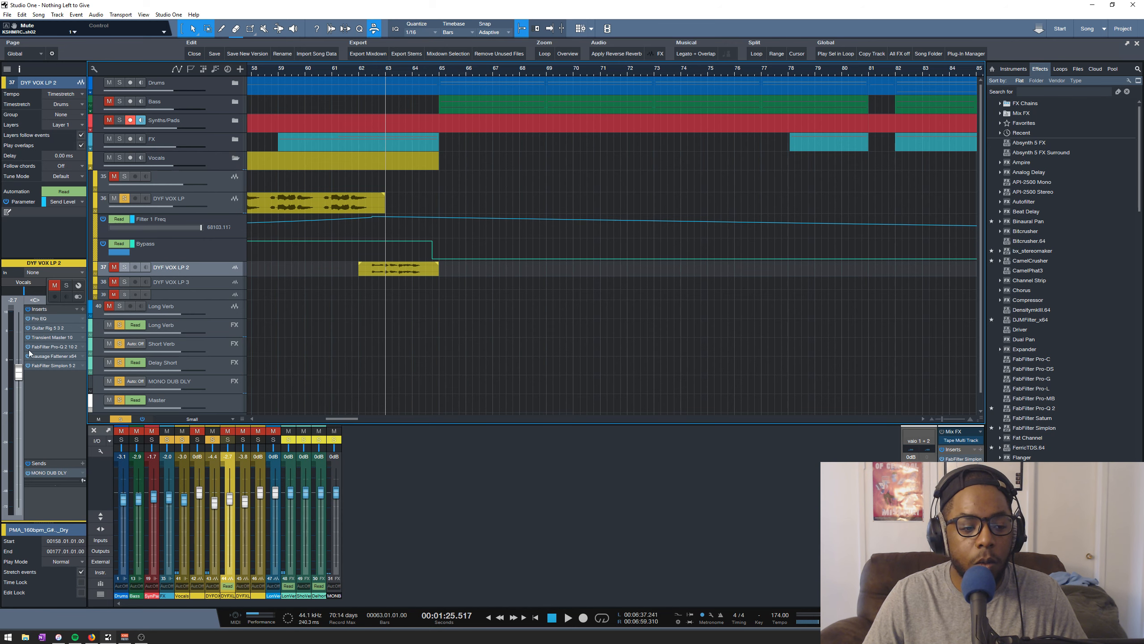
pyautogui.doubleClick(46, 329)
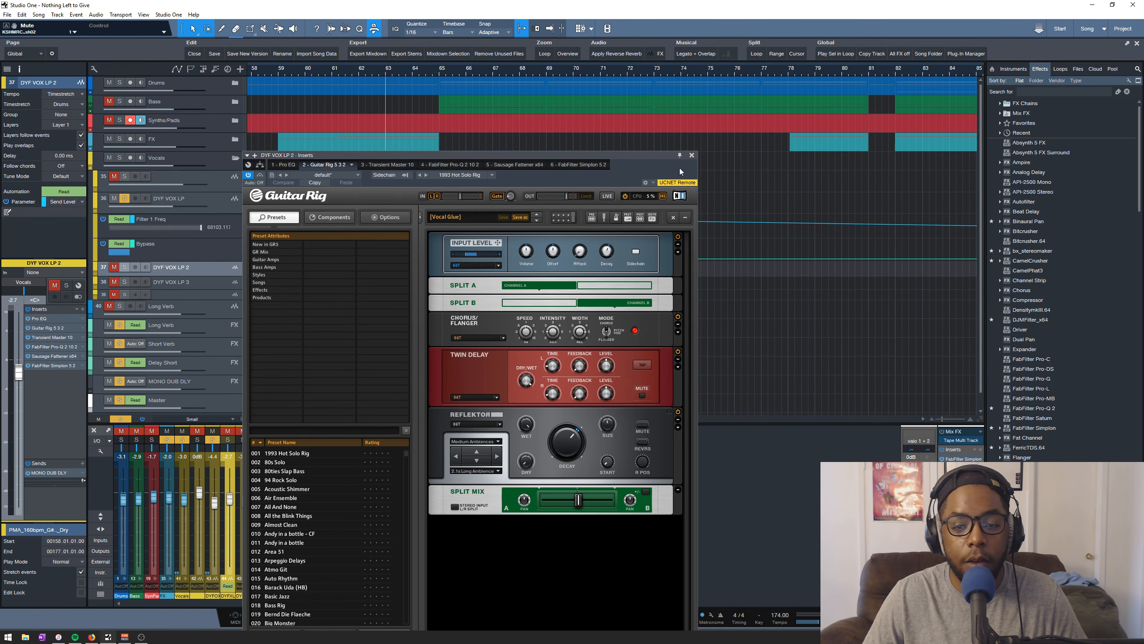
pyautogui.click(692, 156)
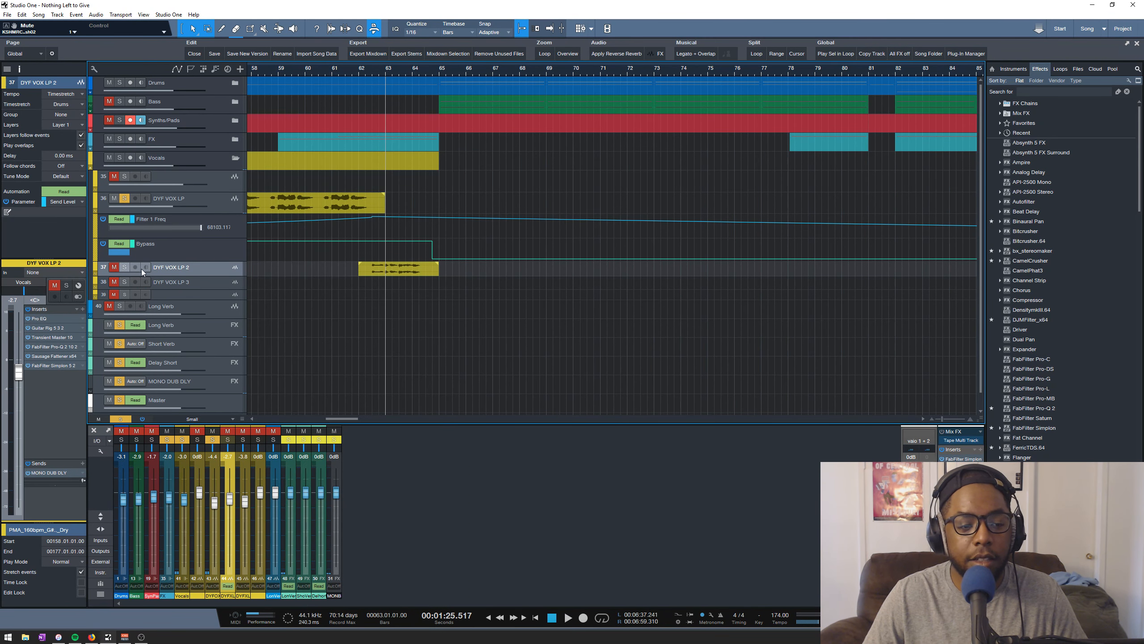
# - Unmute and solo DYF VOX LP 2, and audition its clip from bar 63 and again from bar 62
pyautogui.click(114, 266)
pyautogui.click(124, 266)
pyautogui.press('space')
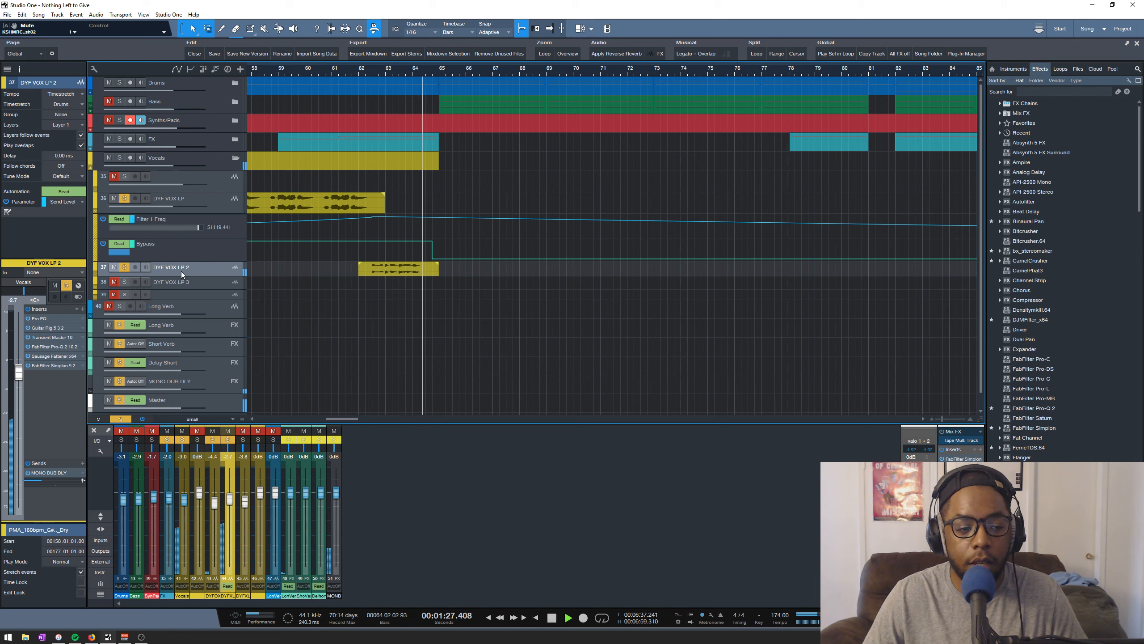
pyautogui.press('space')
pyautogui.click(363, 71)
pyautogui.press('space')
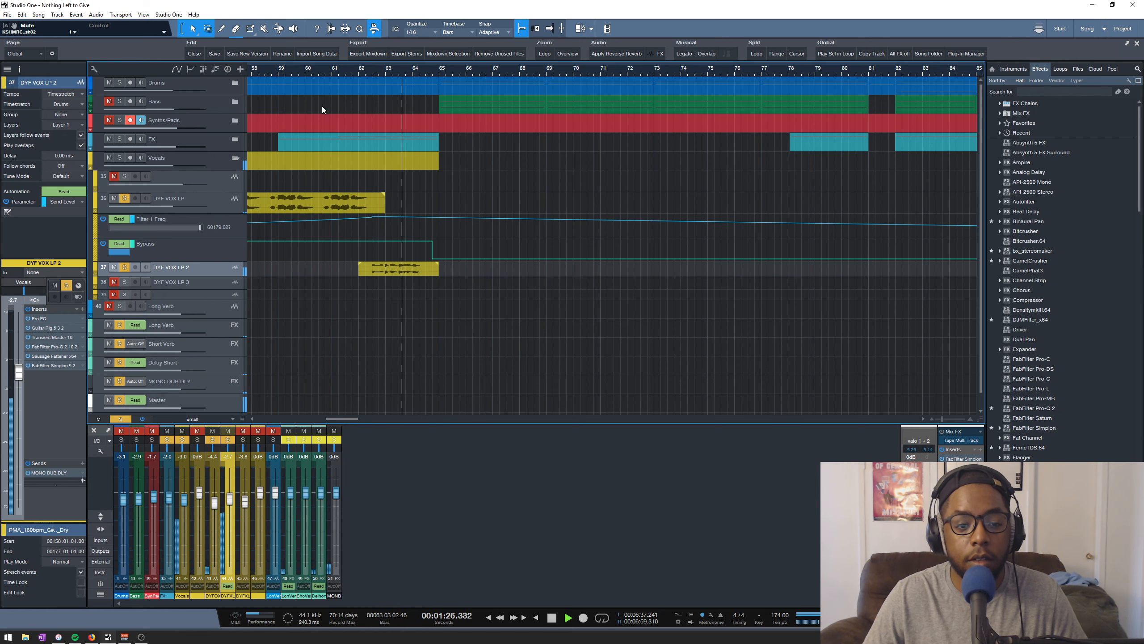
pyautogui.press('space')
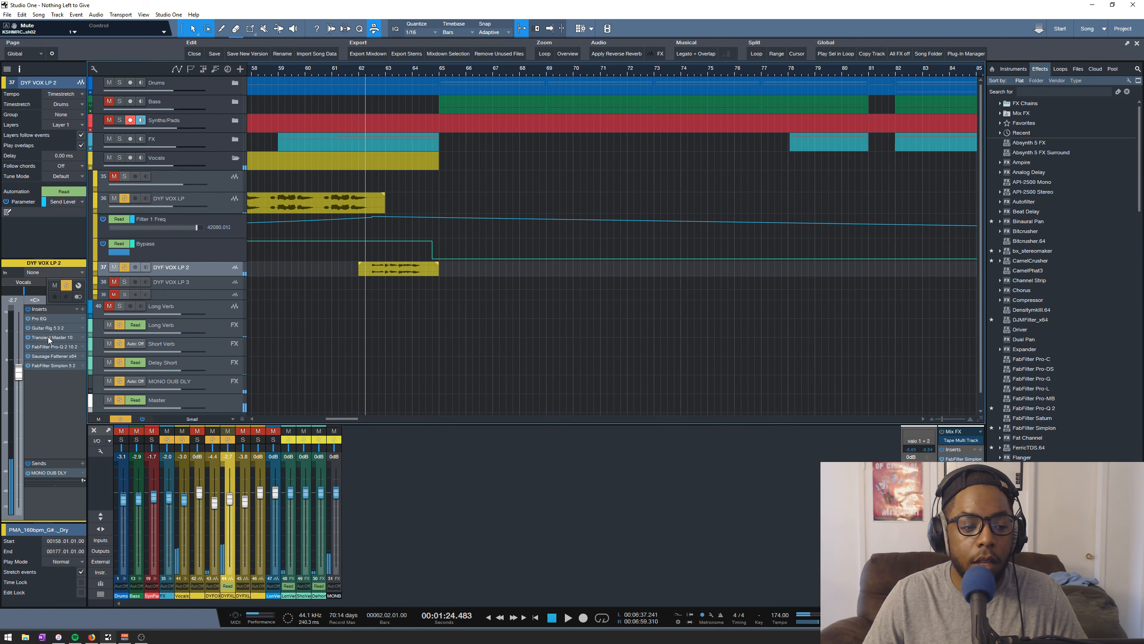
# - Inspect the Transient Master insert on DYF VOX LP 2 and close its window
pyautogui.click(44, 338)
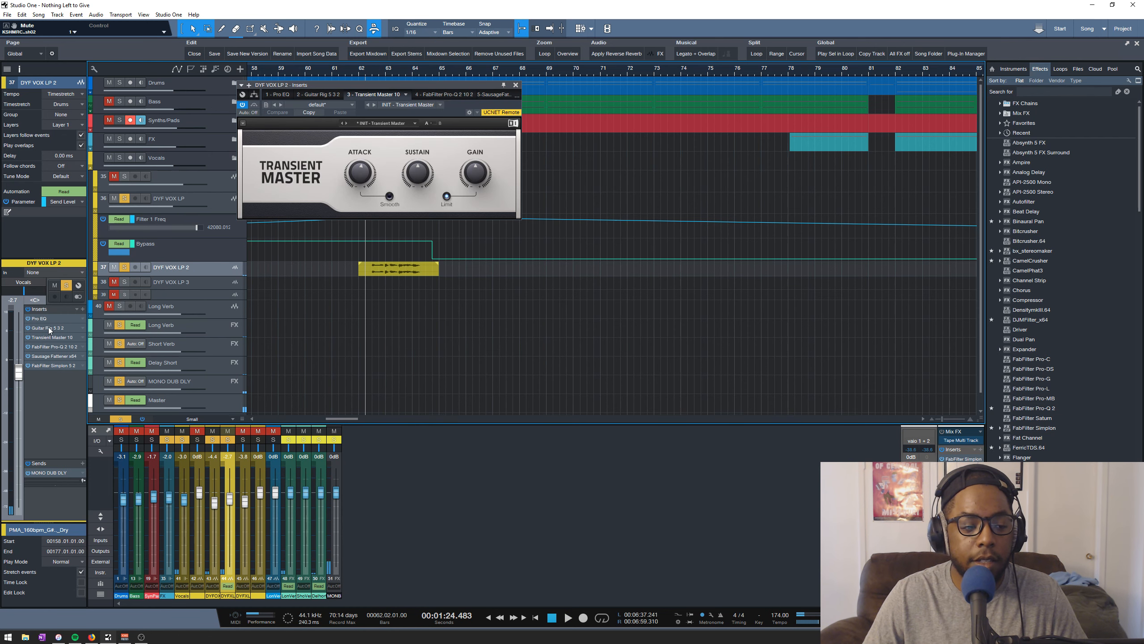
pyautogui.click(49, 329)
pyautogui.click(44, 339)
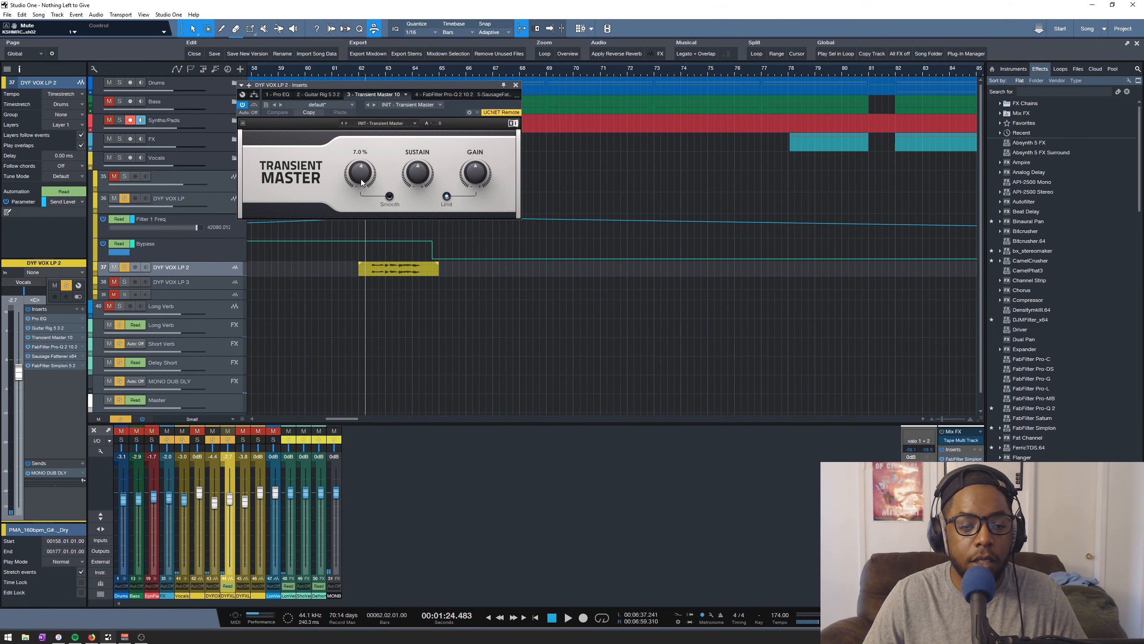
pyautogui.click(515, 85)
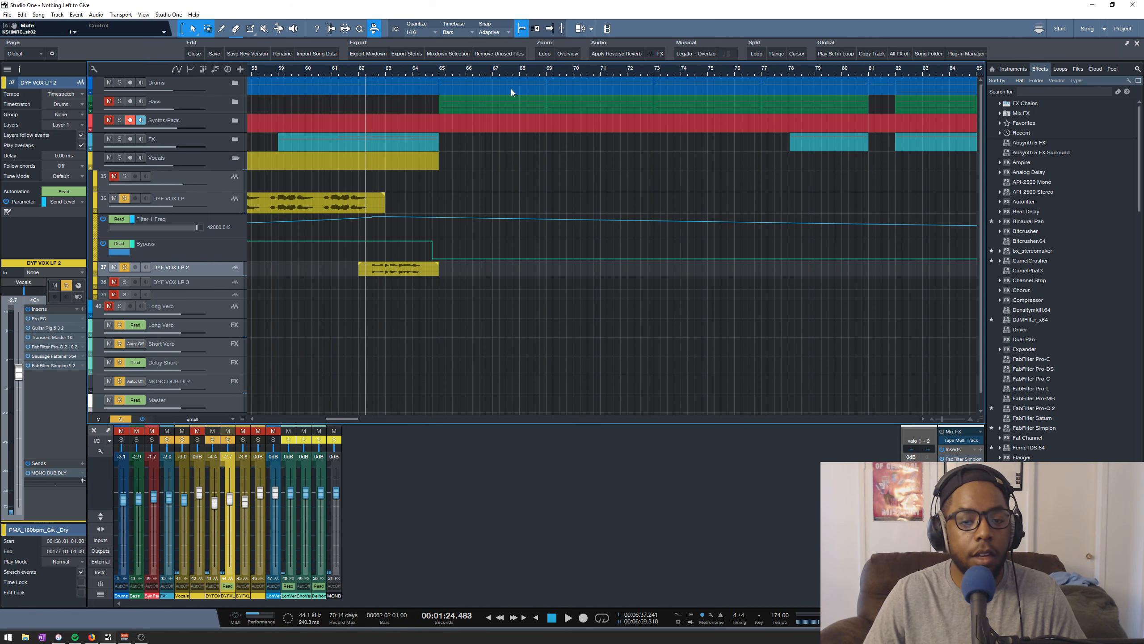
# - Inspect the FabFilter Pro-Q 2, Sausage Fattener and FabFilter Simplon inserts on DYF VOX LP 2
pyautogui.click(50, 347)
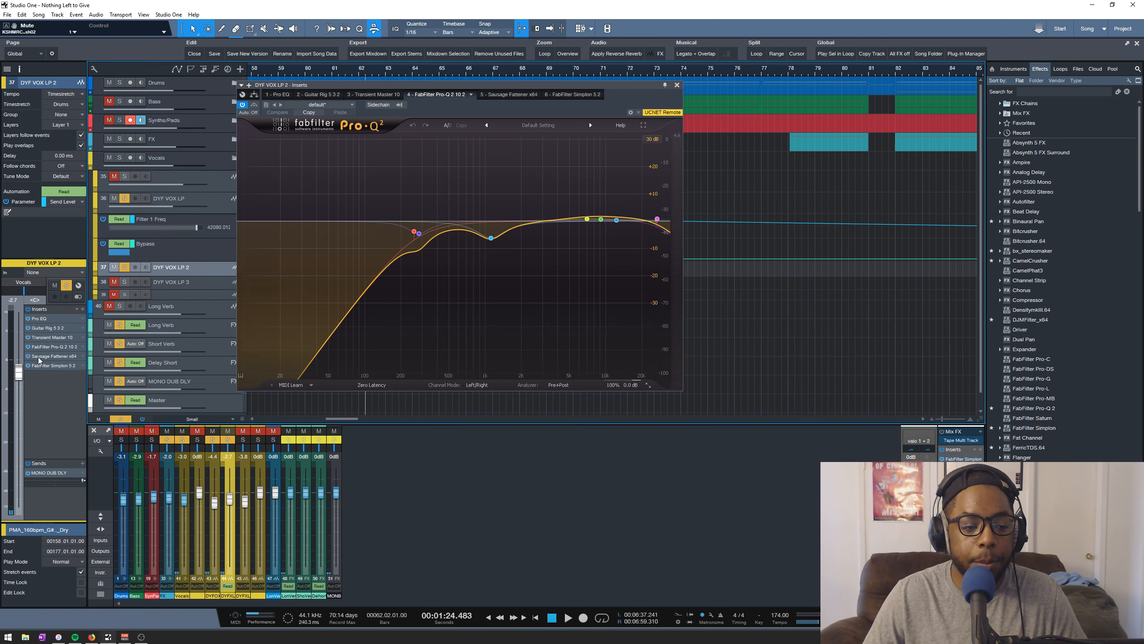
pyautogui.click(38, 358)
pyautogui.click(38, 357)
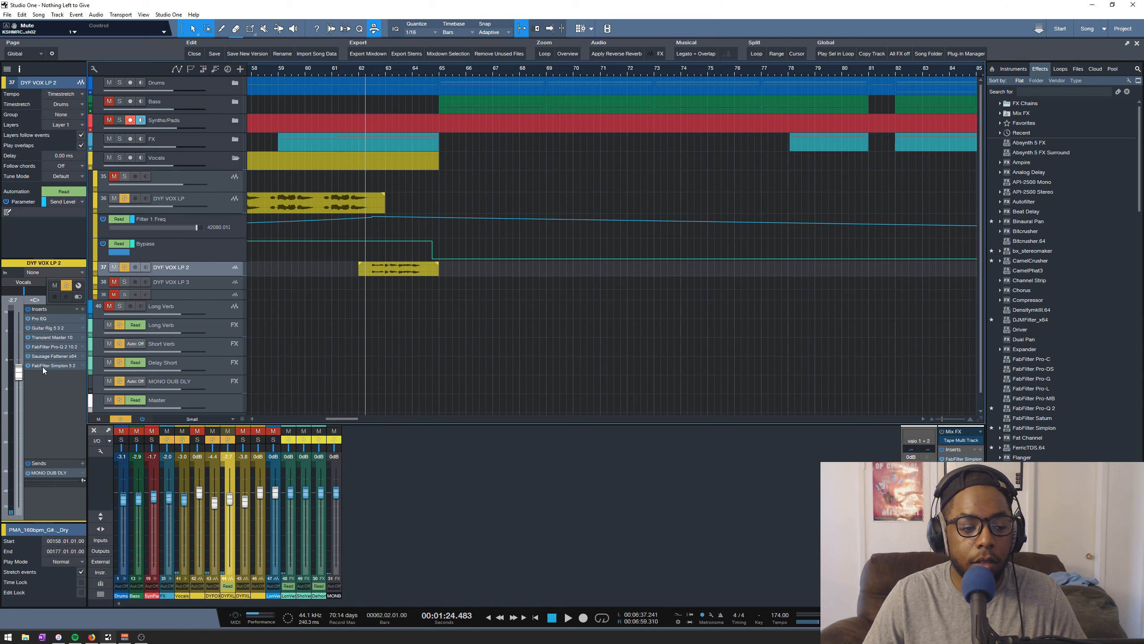
pyautogui.click(43, 367)
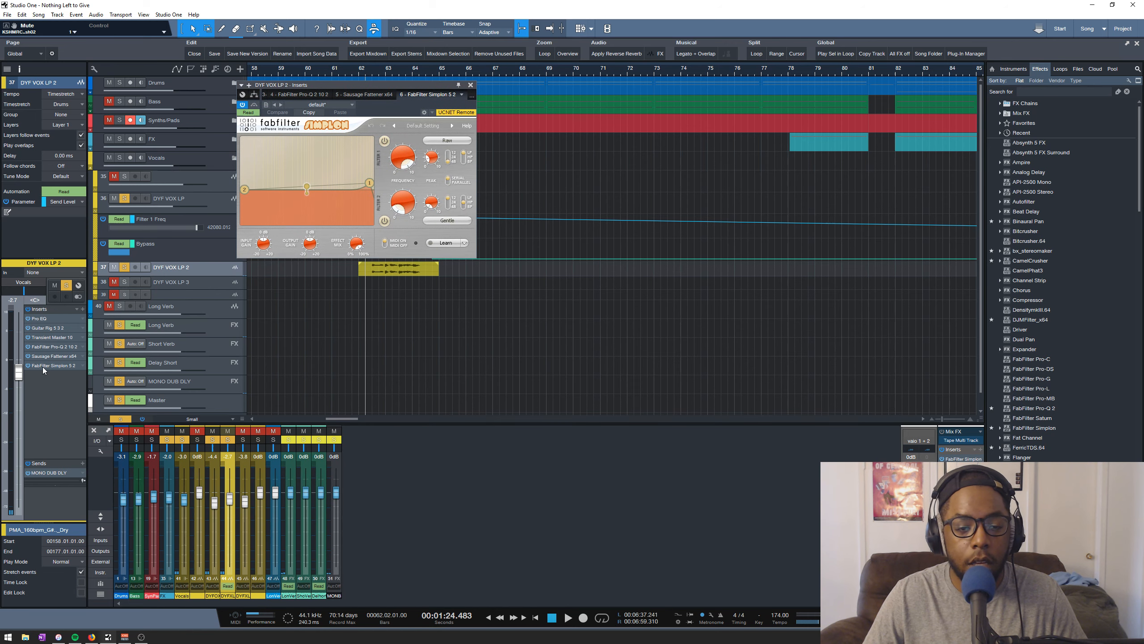
pyautogui.click(471, 85)
# - Expand the Send Level automation lane of DYF VOX LP 2 and briefly show its FabFilter Simplon insert again
pyautogui.click(96, 275)
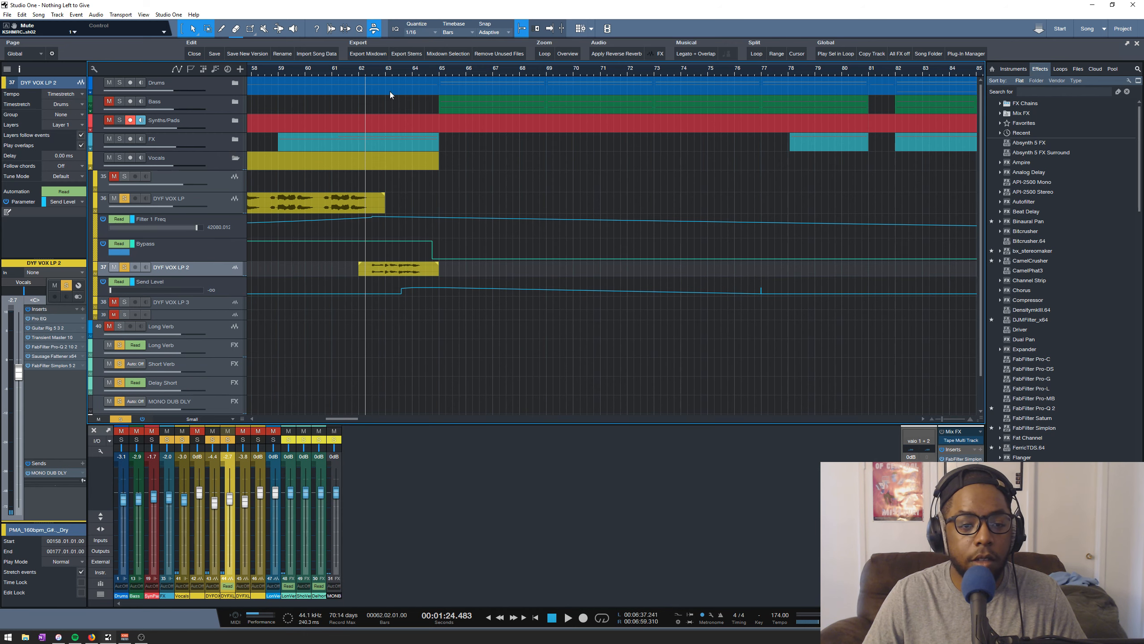
pyautogui.scroll(-5, 391, 95)
pyautogui.click(67, 370)
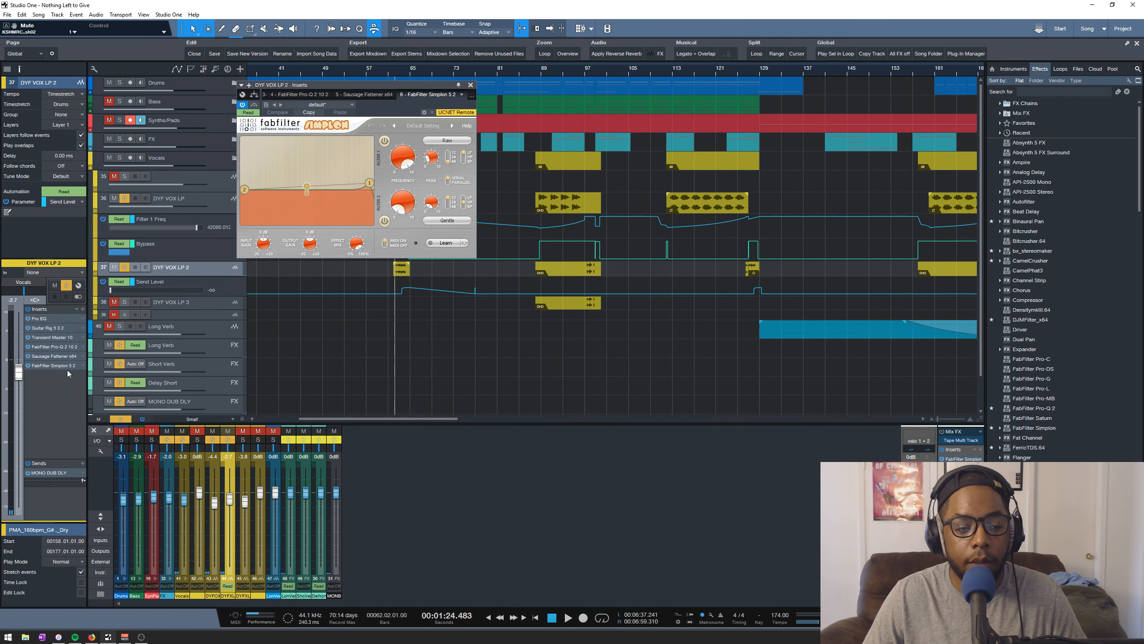
pyautogui.click(67, 371)
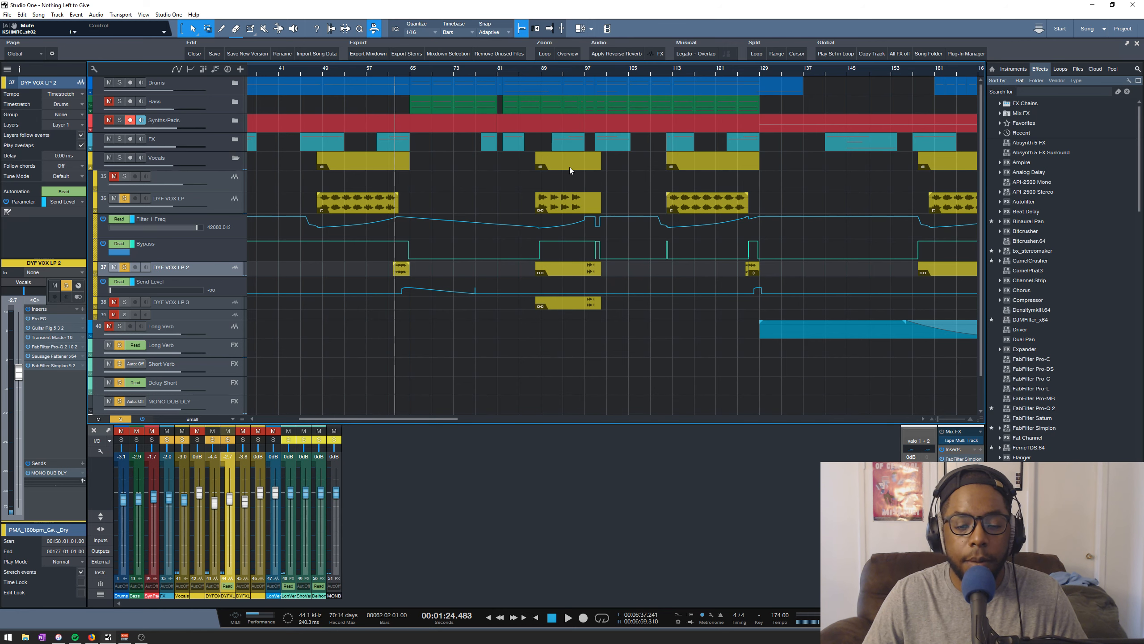
# - Audition DYF VOX LP 2 from bar 97, select the DYF VOX LP 3 track, and stop playback
pyautogui.click(590, 70)
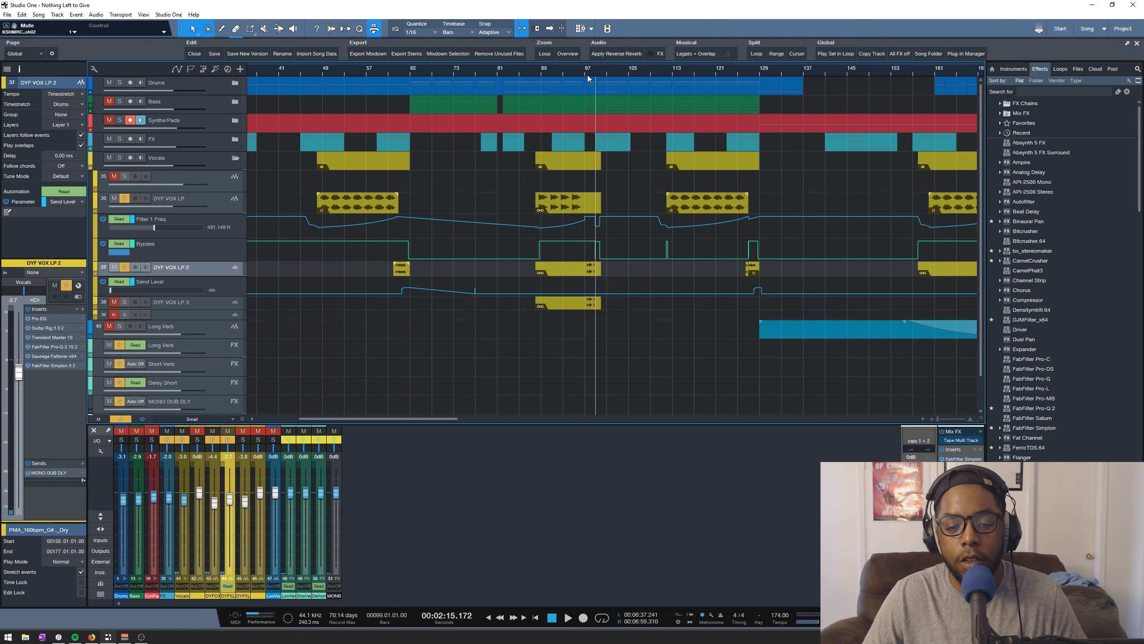
pyautogui.scroll(5, 597, 74)
pyautogui.press('space')
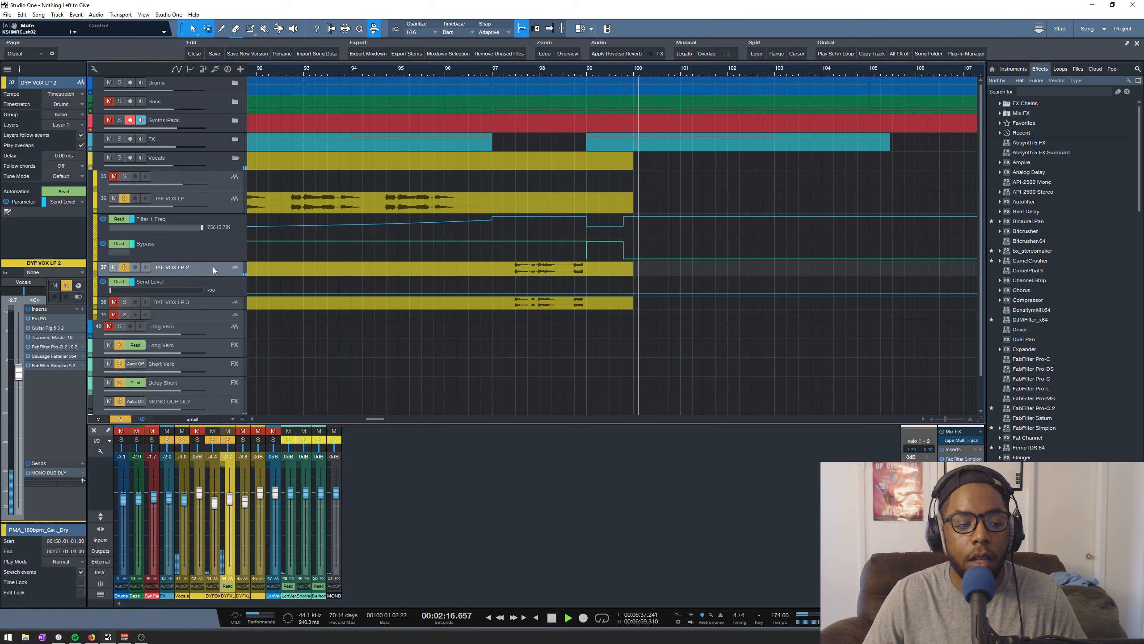
pyautogui.click(190, 307)
pyautogui.press('space')
# - Unmute and solo DYF VOX LP 3, and audition it from bar 97 while toggling its solo
pyautogui.click(115, 304)
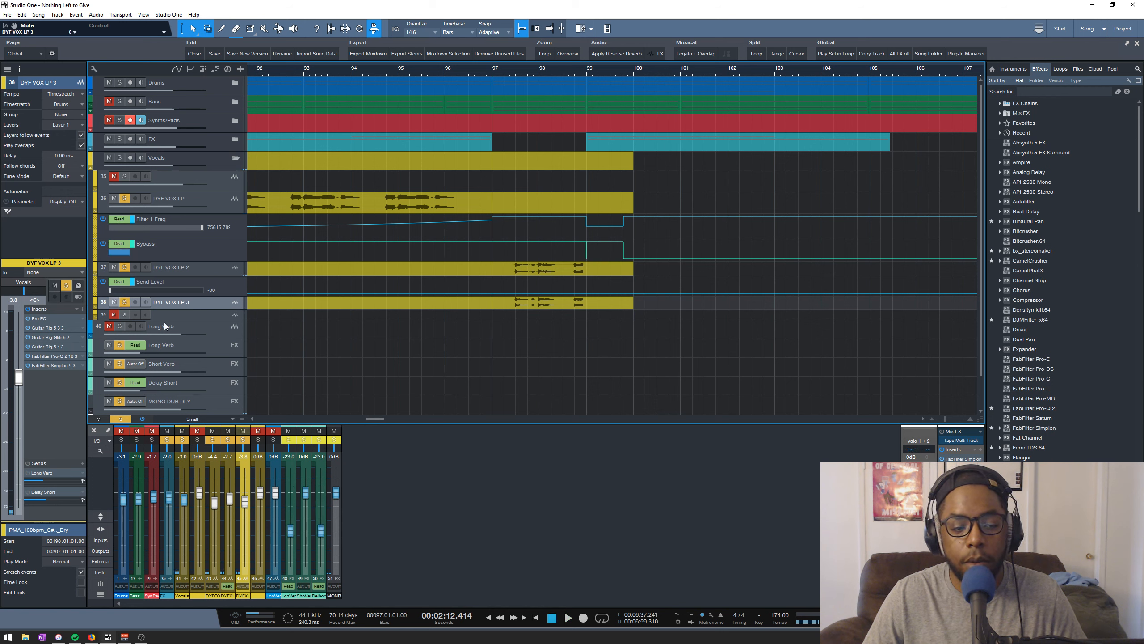
pyautogui.click(125, 302)
pyautogui.press('space')
pyautogui.hotkey('alt', 'space')
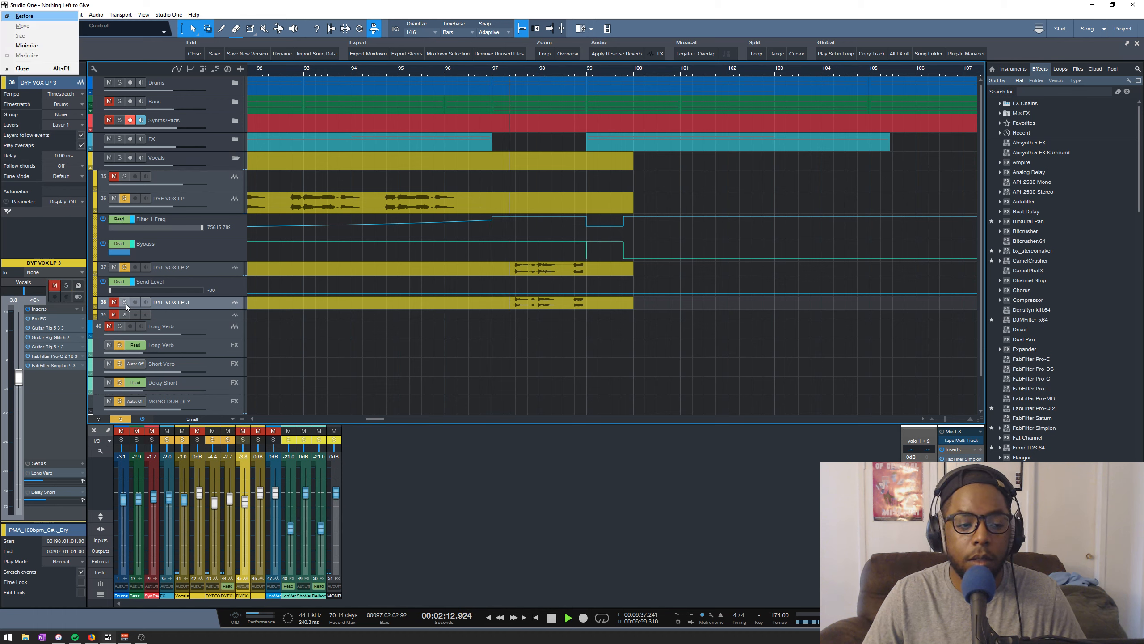
pyautogui.click(125, 304)
# - Unsolo DYF VOX LP 2 to hear DYF VOX LP 3 without it, stop playback, and solo DYF VOX LP 2 again
pyautogui.click(127, 268)
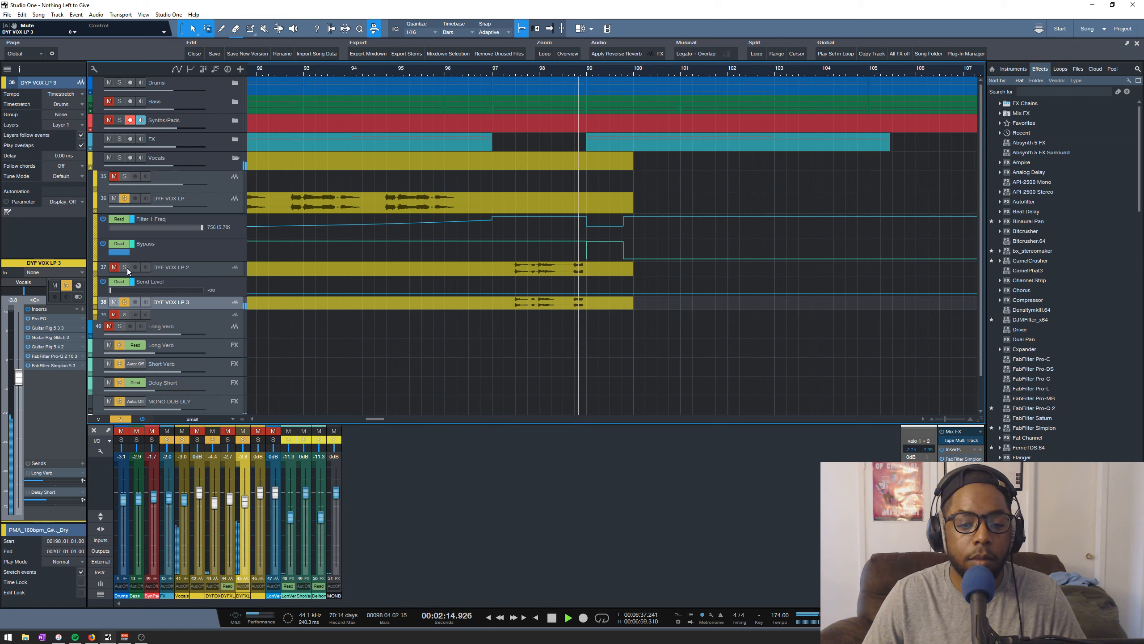
pyautogui.press('space')
pyautogui.click(124, 268)
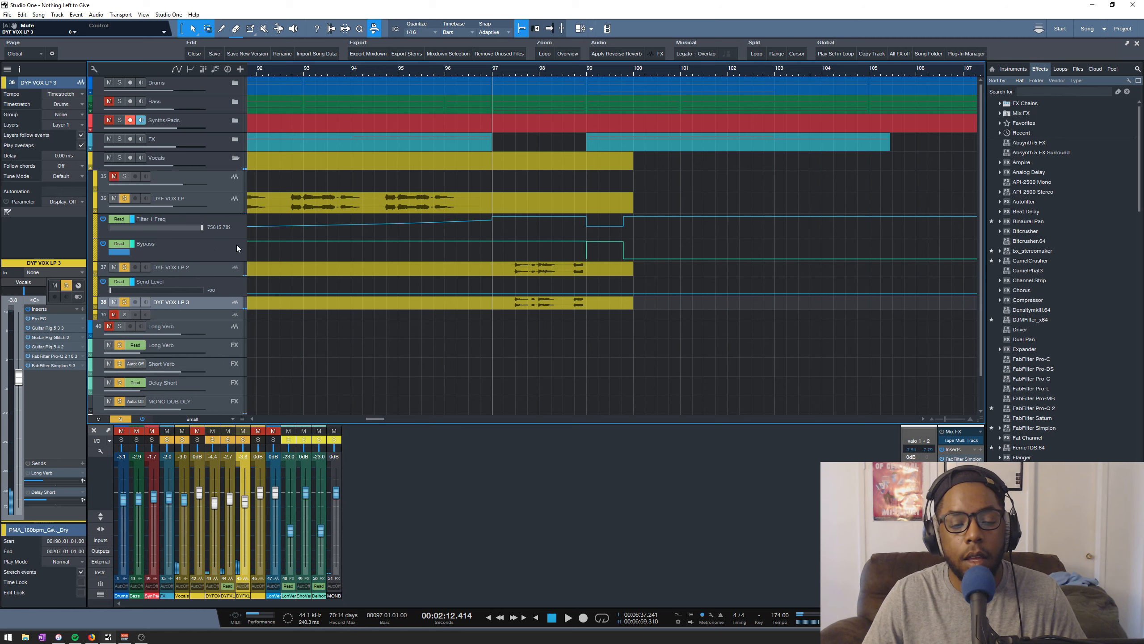
# - Audition the soloed DYF VOX LP tracks from bar 97, stop playback, and place the playhead at bar 127
pyautogui.scroll(-3, 408, 71)
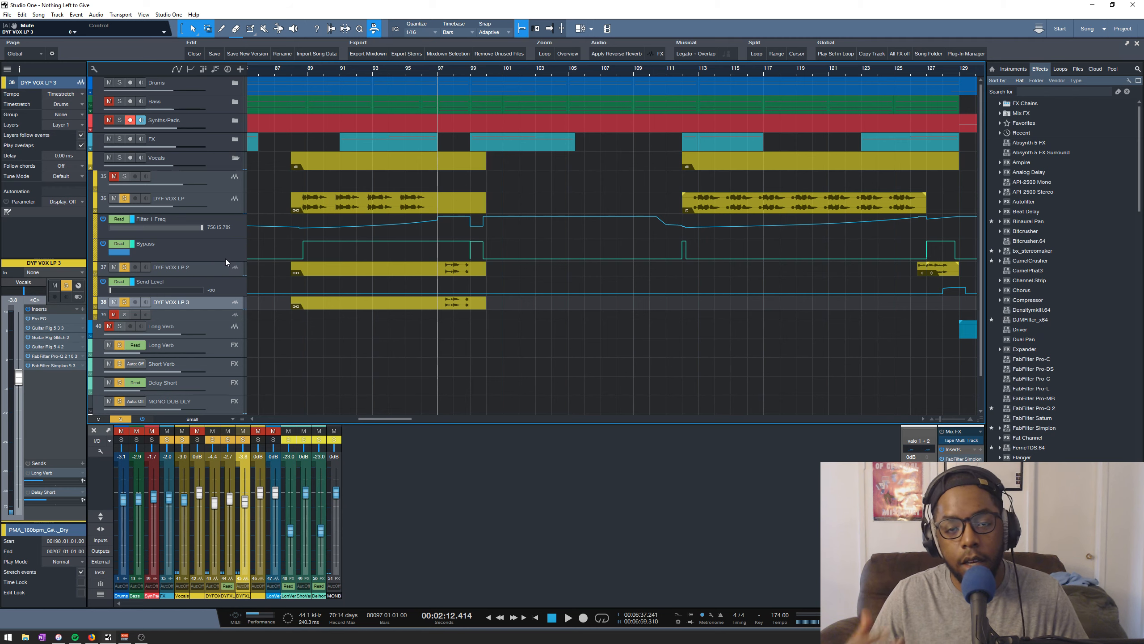
pyautogui.press('space')
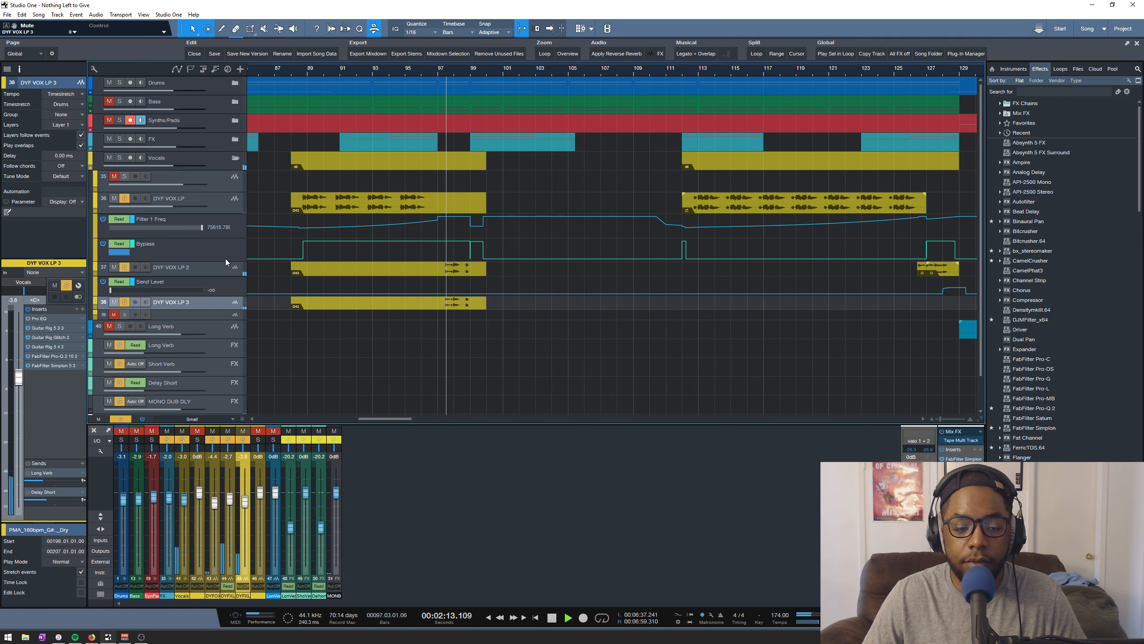
pyautogui.scroll(-4, 474, 70)
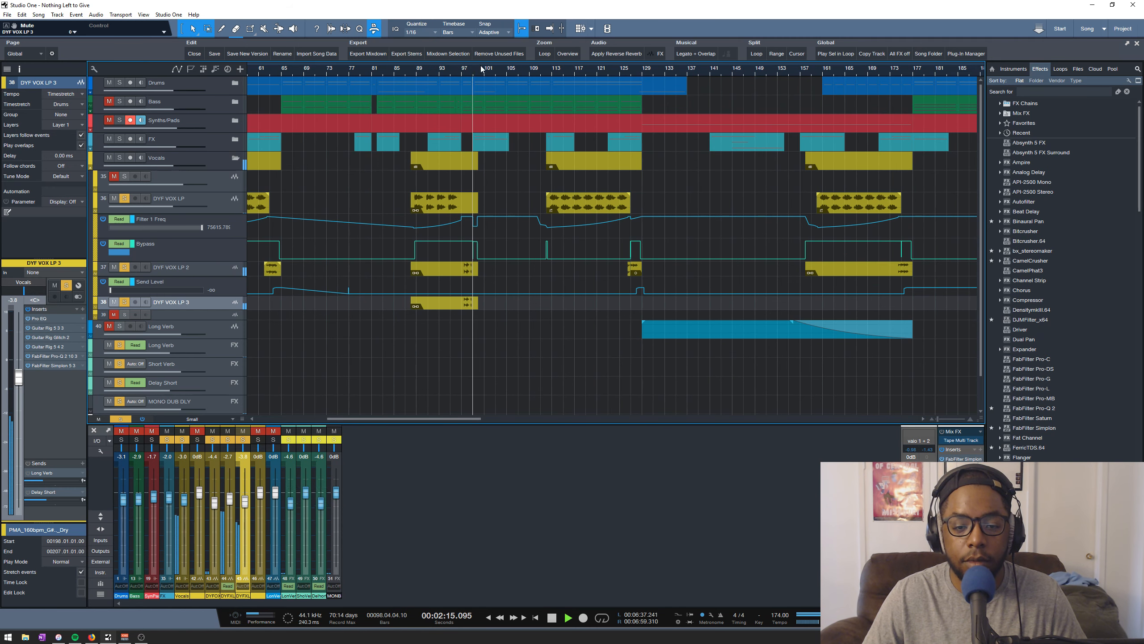
pyautogui.scroll(-2, 487, 71)
pyautogui.press('space')
pyautogui.click(572, 71)
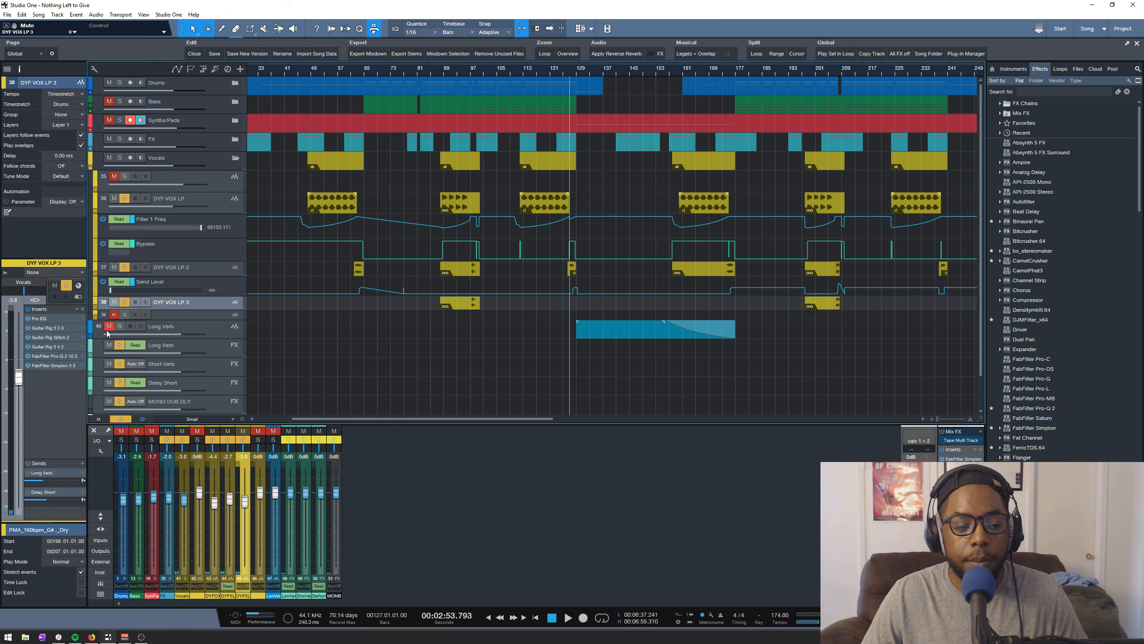
# - Select the Long Verb FX channel and review its H-Delay Stereo insert
pyautogui.click(209, 328)
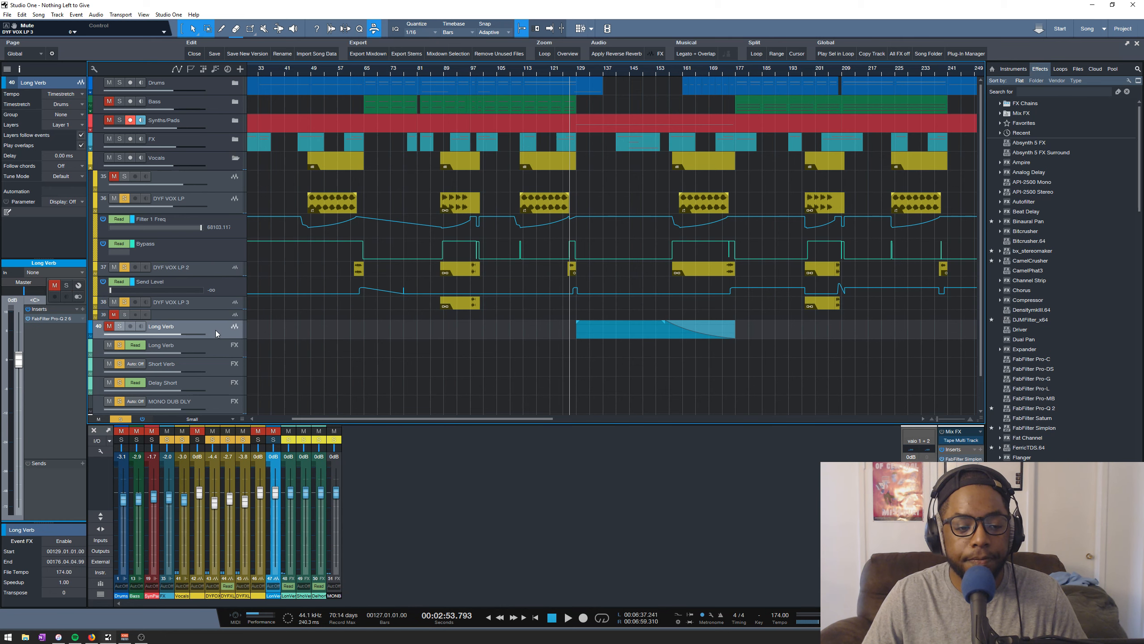
pyautogui.click(219, 345)
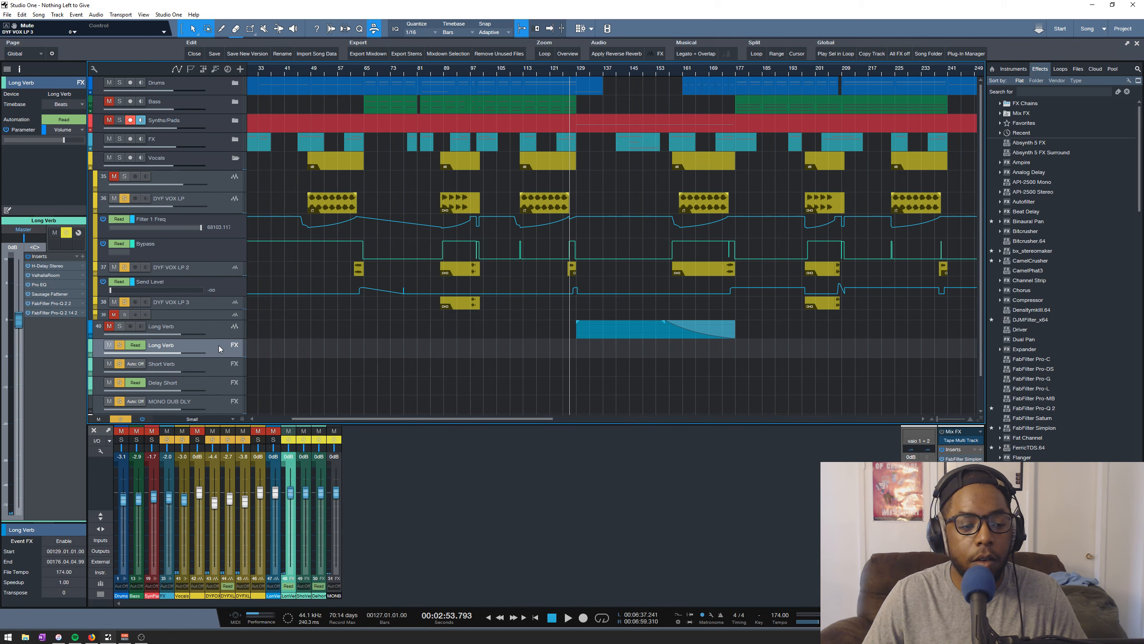
pyautogui.click(41, 267)
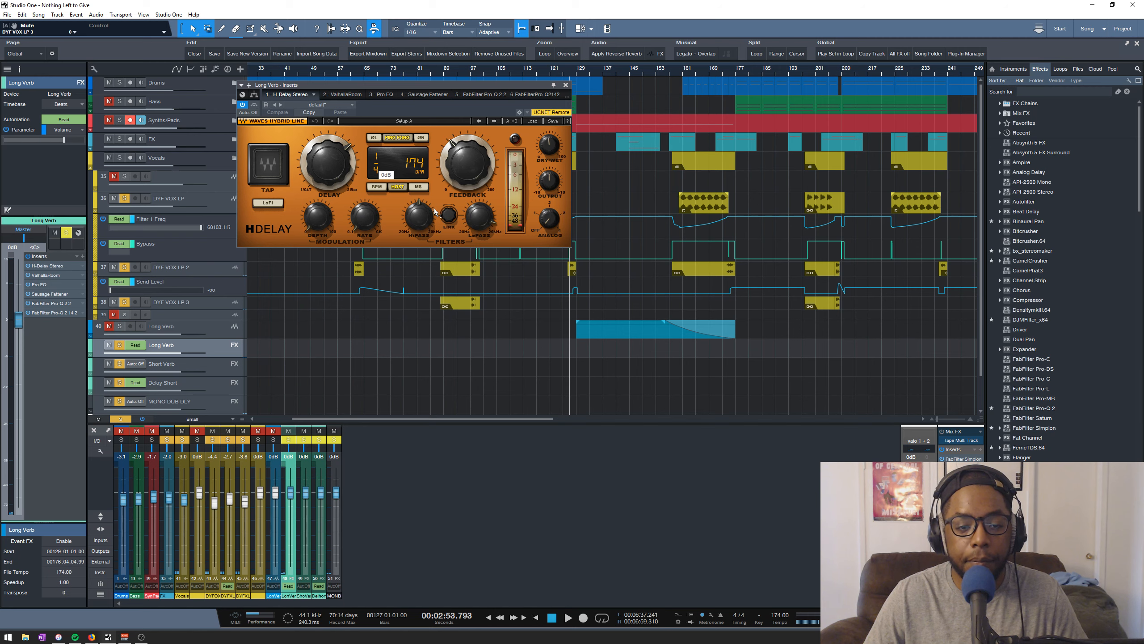
pyautogui.click(566, 86)
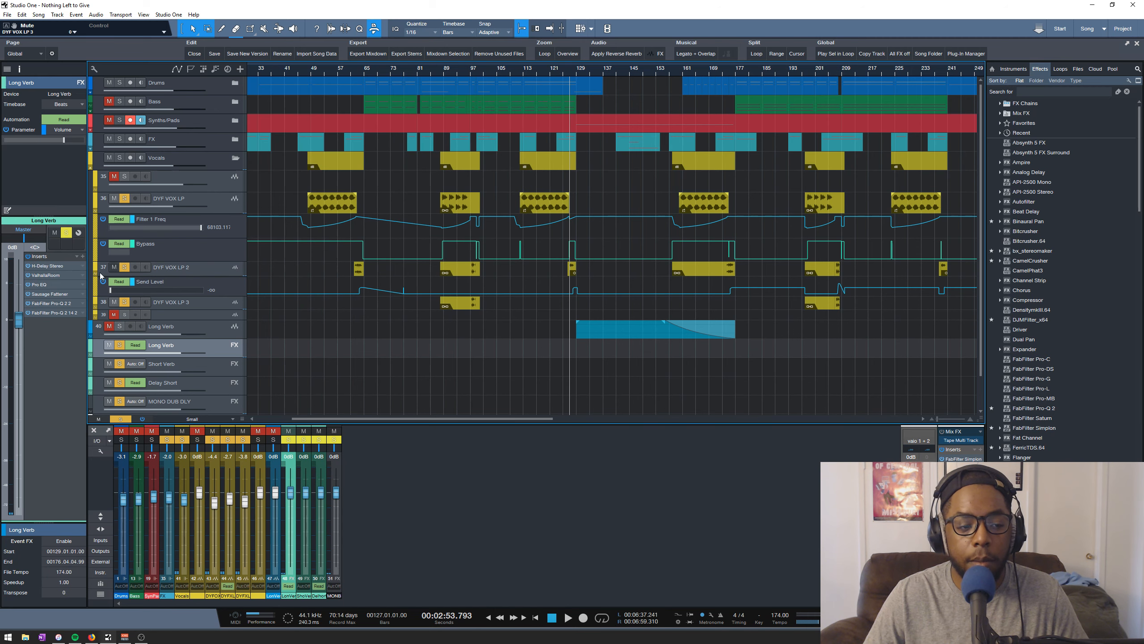
# - Review the Long Verb channel's ValhallaRoom, Pro EQ, Sausage Fattener and two FabFilter Pro-Q 2 inserts, and close the insert window
pyautogui.click(61, 274)
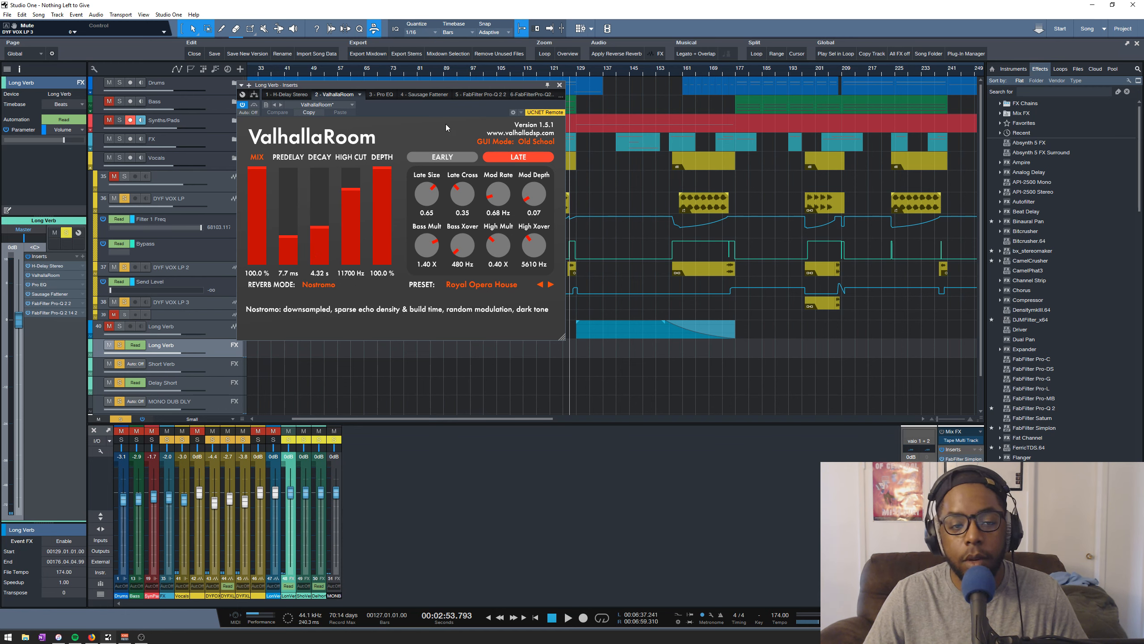
pyautogui.click(378, 95)
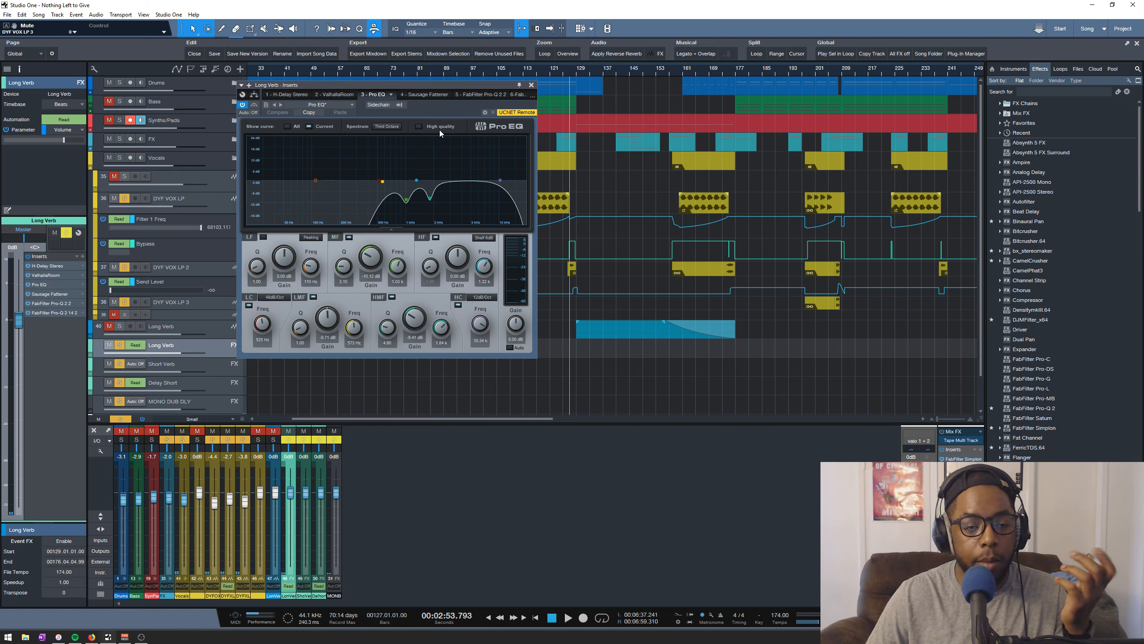
pyautogui.click(430, 94)
pyautogui.click(473, 94)
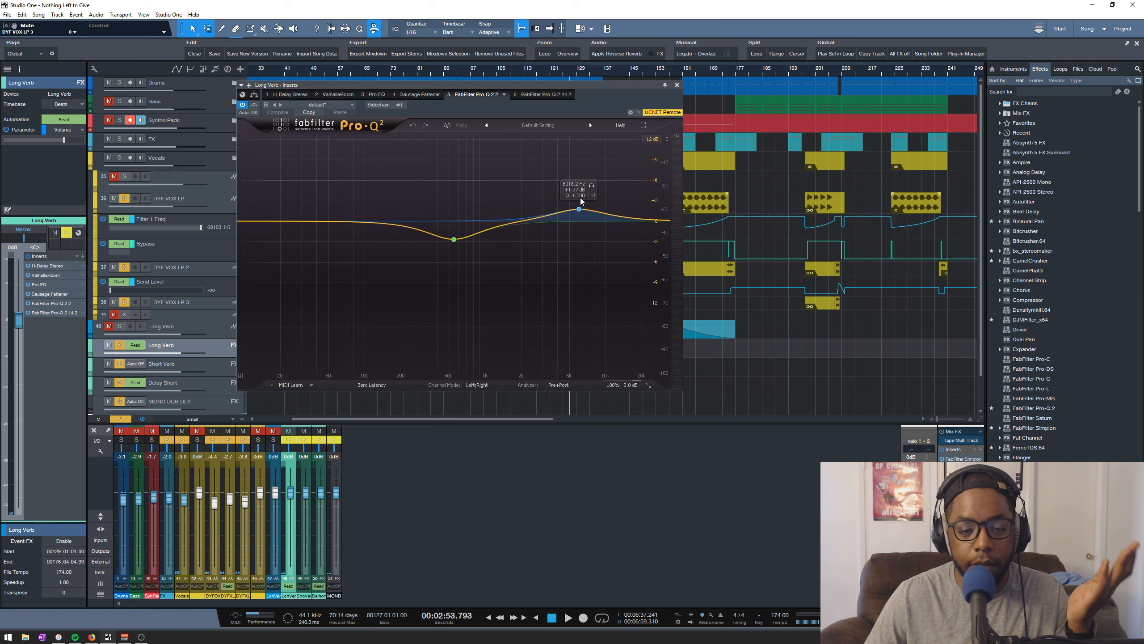
pyautogui.click(548, 94)
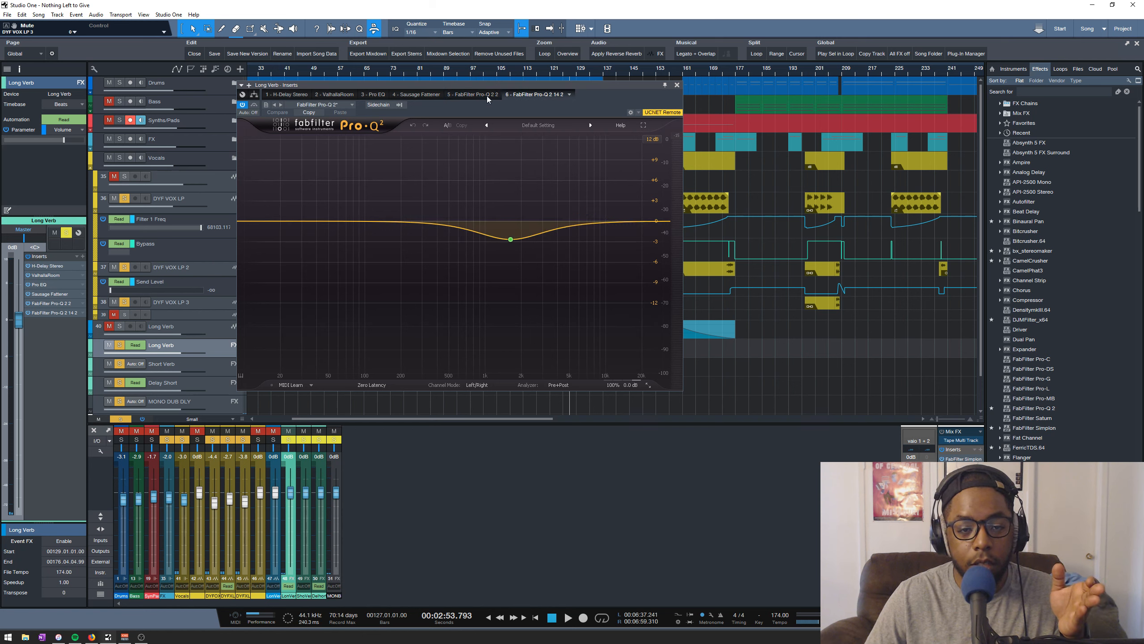
pyautogui.click(486, 94)
pyautogui.click(541, 95)
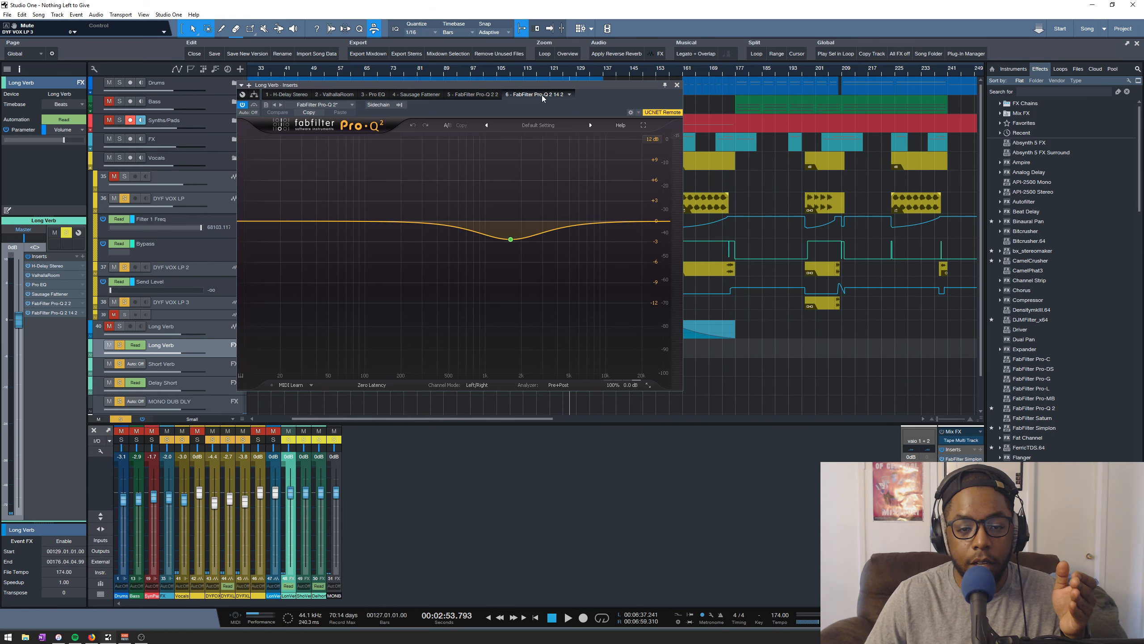
pyautogui.click(677, 86)
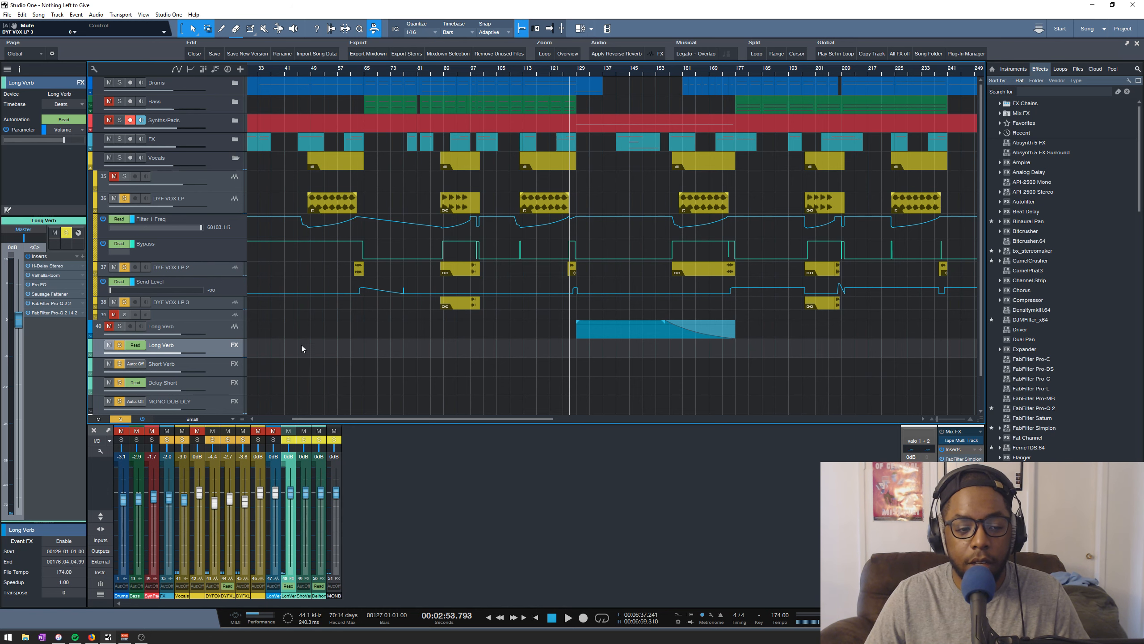
# - Select the Delay Short FX channel, expand its mixer strip, and check which tracks are sent to it
pyautogui.scroll(-2, 280, 343)
pyautogui.click(223, 349)
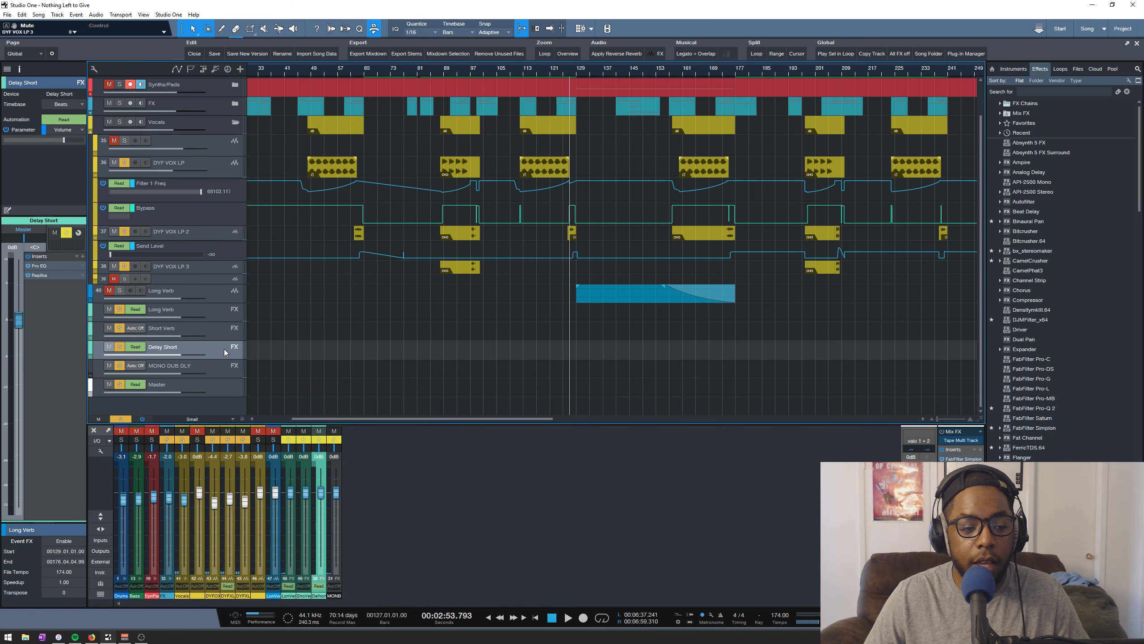
pyautogui.doubleClick(320, 464)
pyautogui.click(334, 434)
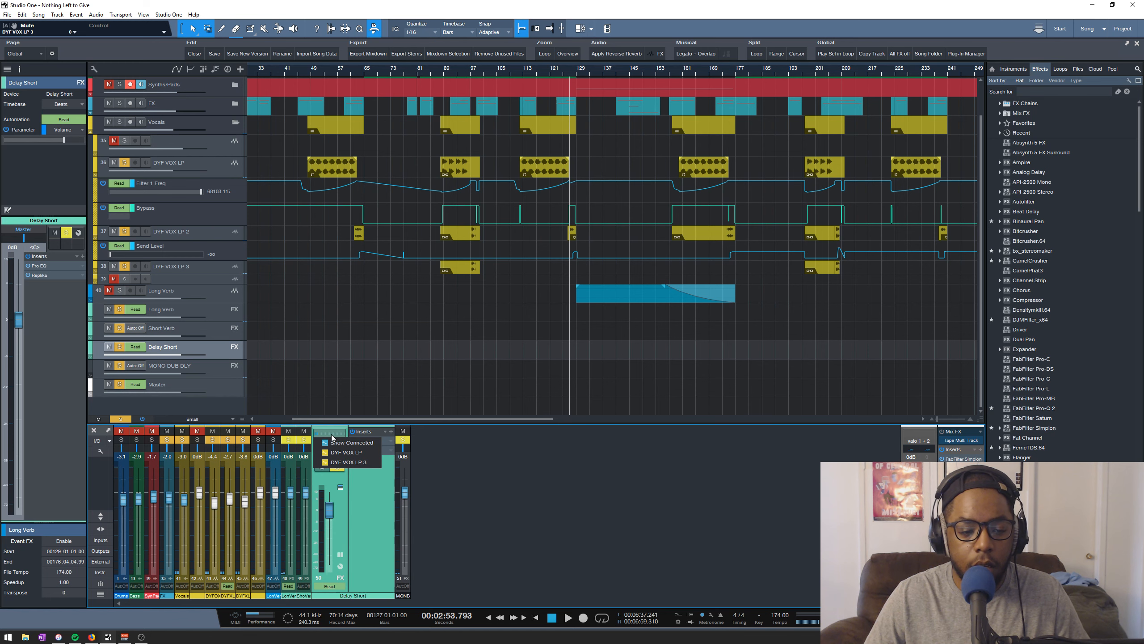
pyautogui.click(326, 436)
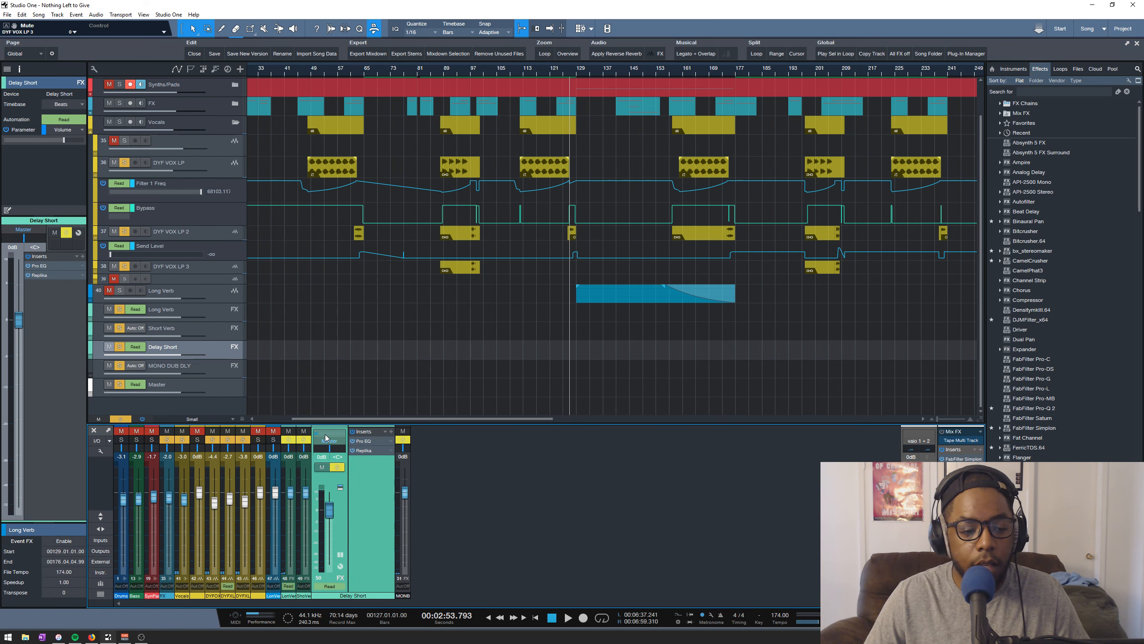
# - Review the Pro EQ and Replika inserts on Delay Short and close the insert window
pyautogui.doubleClick(50, 266)
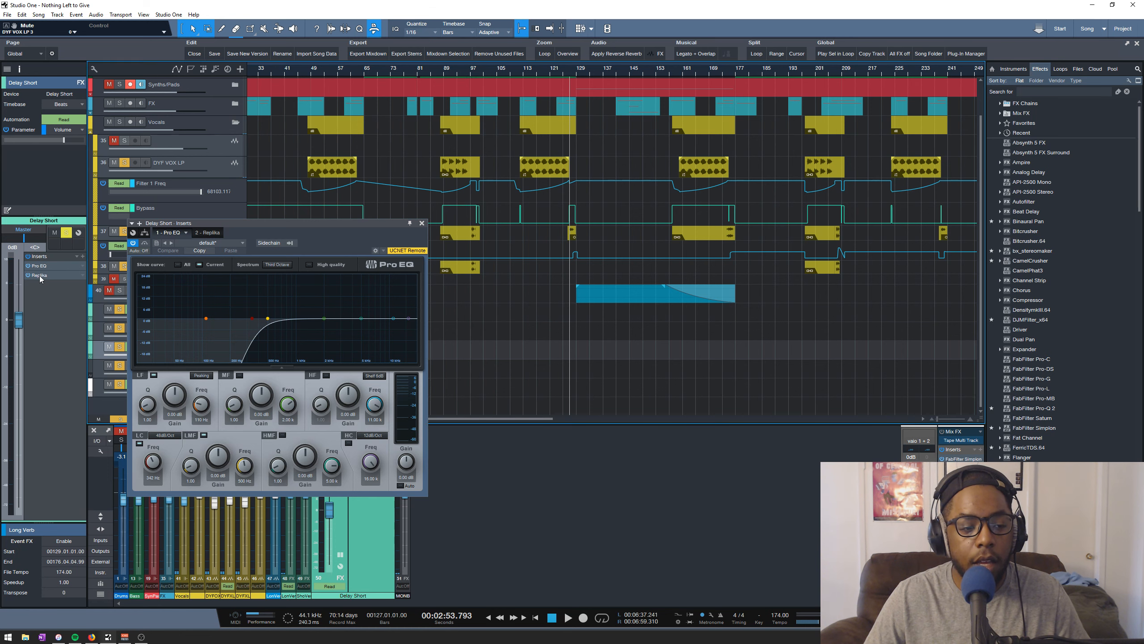
pyautogui.click(39, 277)
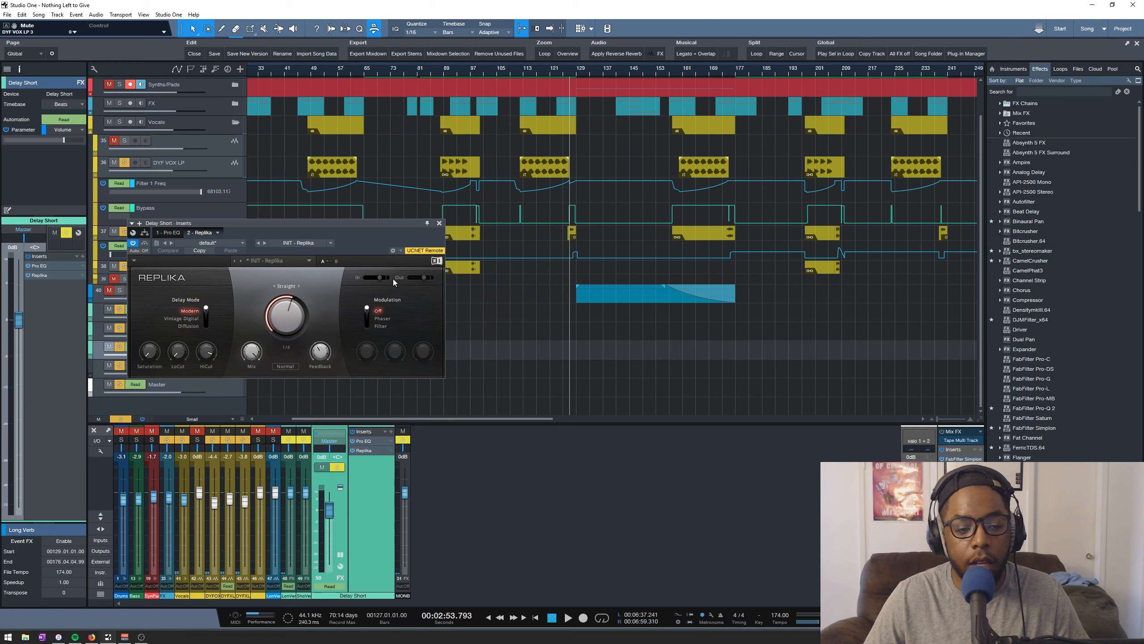
pyautogui.click(440, 223)
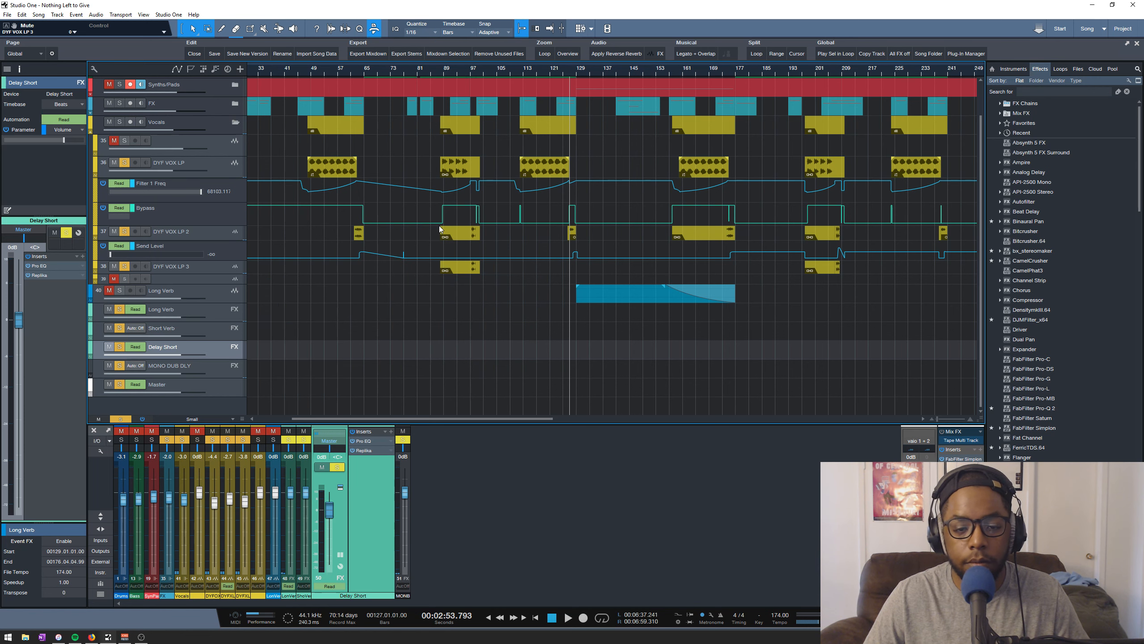
# - Review the H-Delay Mono insert on MONO DUB DLY, recheck the tracks feeding Delay Short, and close the insert window
pyautogui.click(214, 368)
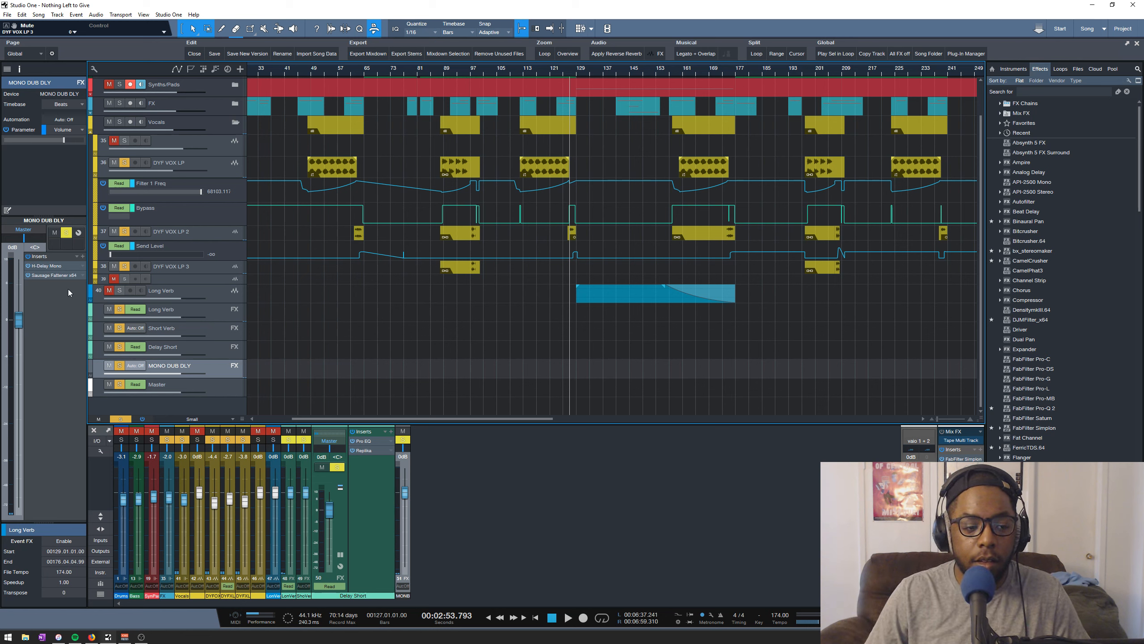
pyautogui.click(46, 266)
pyautogui.moveTo(427, 156); pyautogui.dragTo(456, 199)
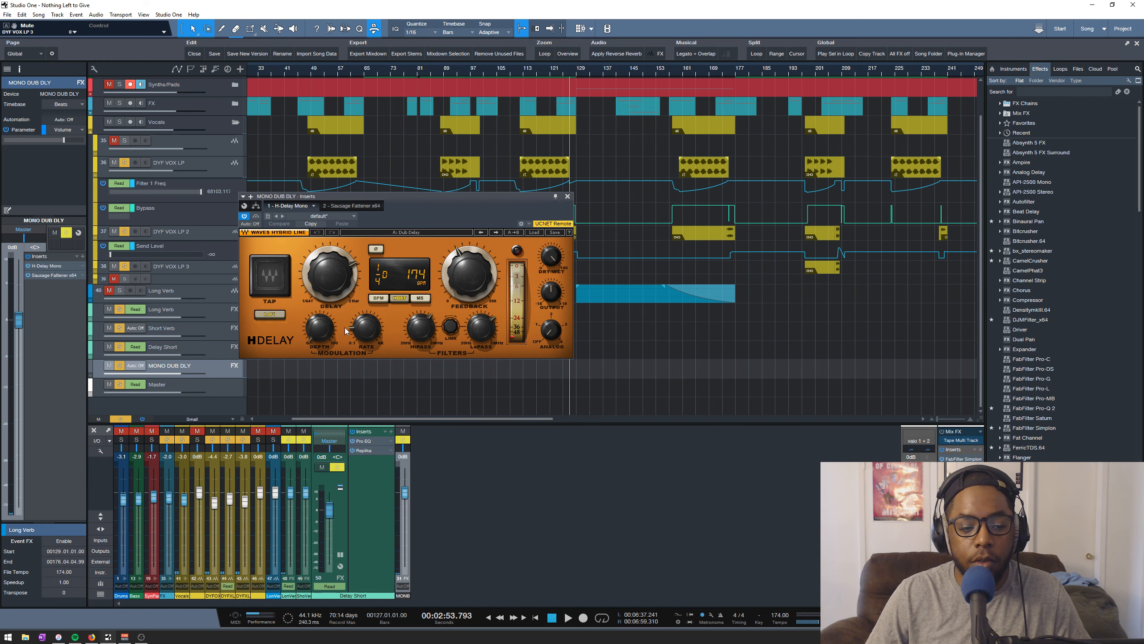
pyautogui.click(321, 436)
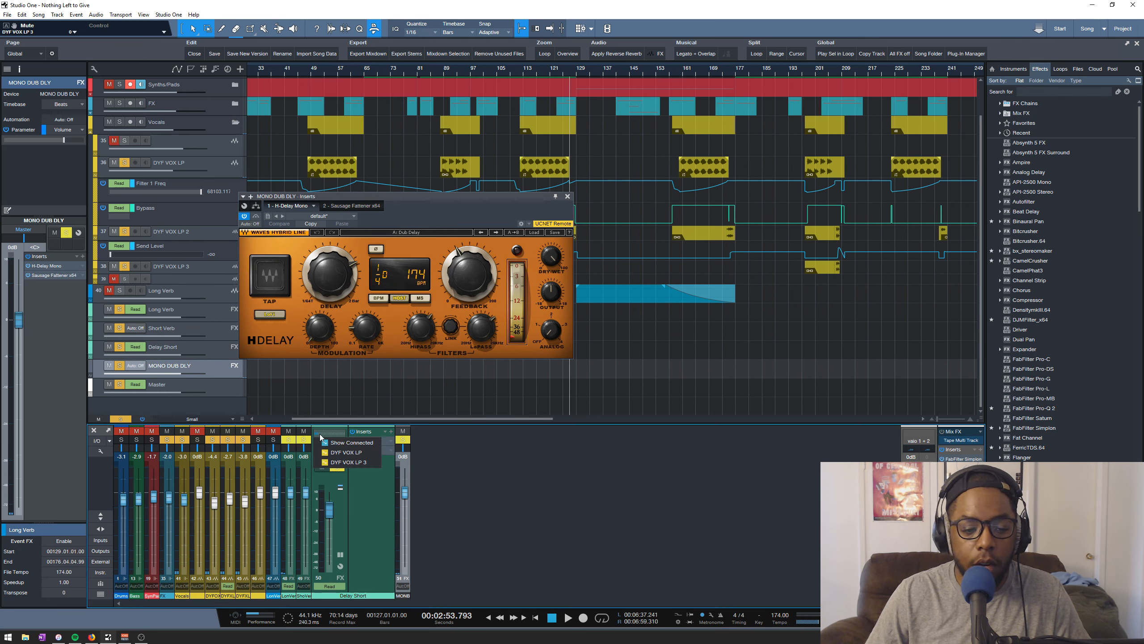
pyautogui.click(568, 197)
pyautogui.click(568, 196)
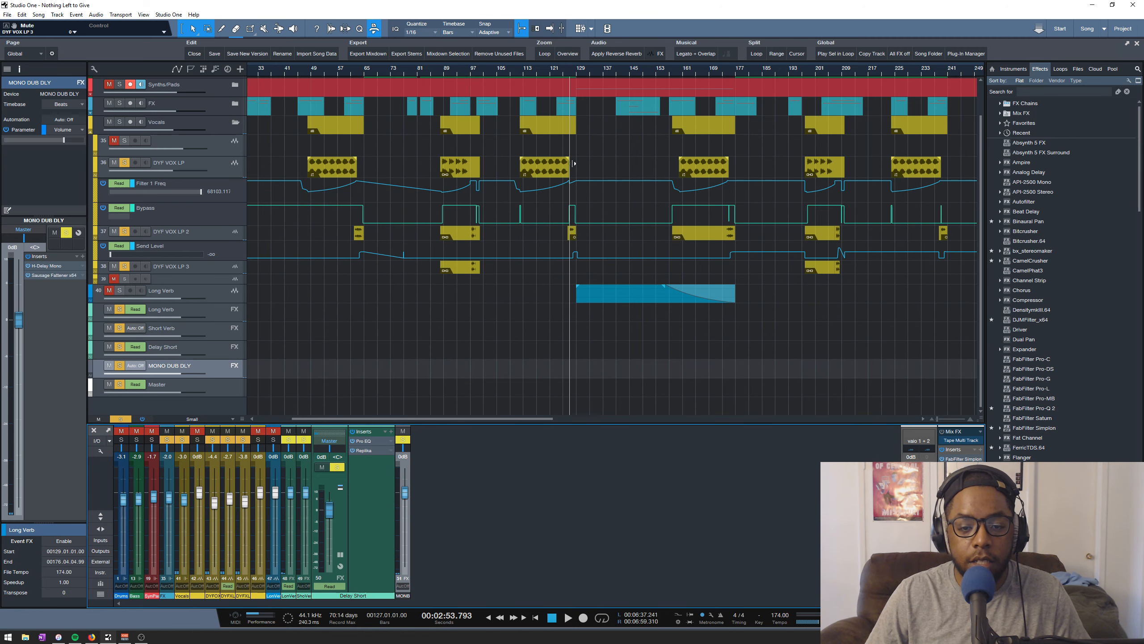
# - Solo only DYF VOX LP 2, audition it from bar 127, clear the solo, and stop playback
pyautogui.scroll(5, 570, 75)
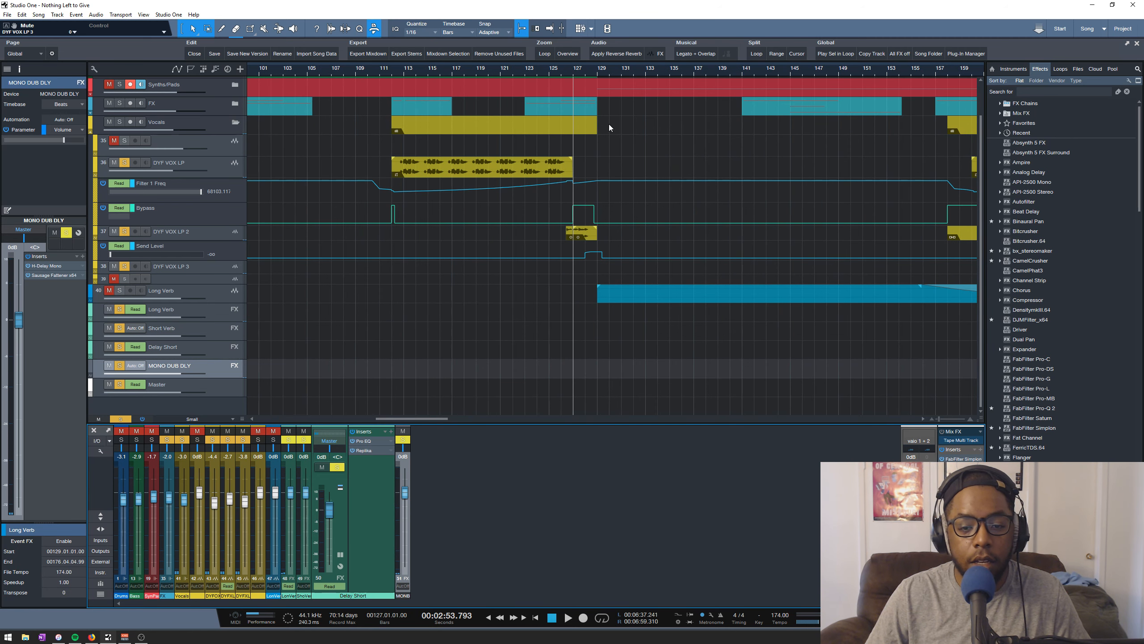
pyautogui.keyDown('alt'); pyautogui.click(124, 231); pyautogui.keyUp('alt')
pyautogui.press('space')
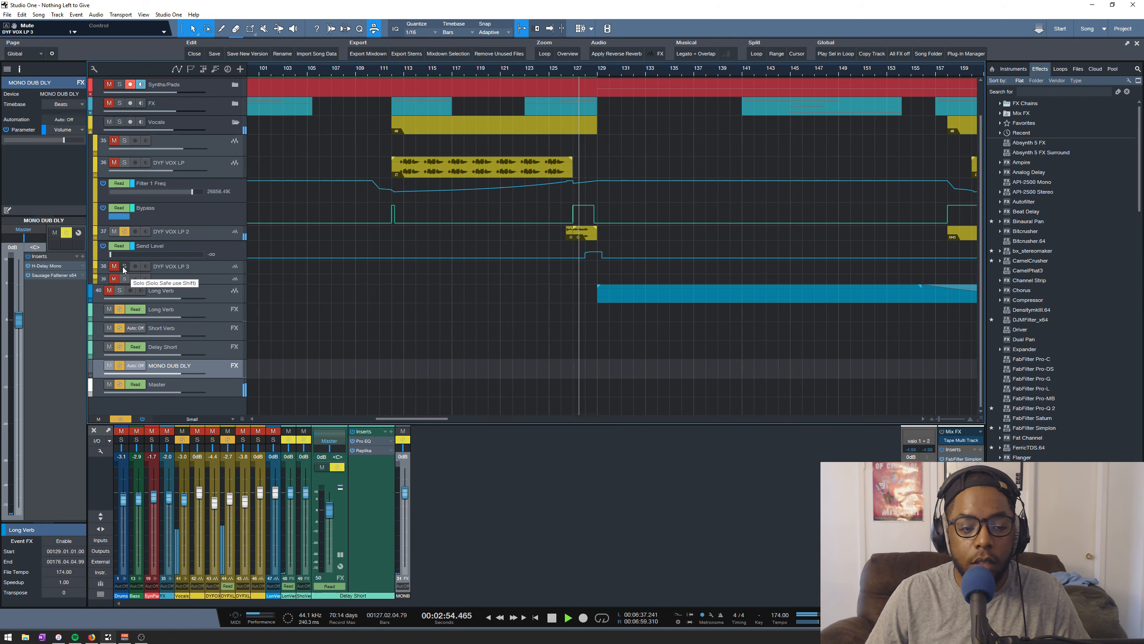
pyautogui.click(124, 233)
pyautogui.press('space')
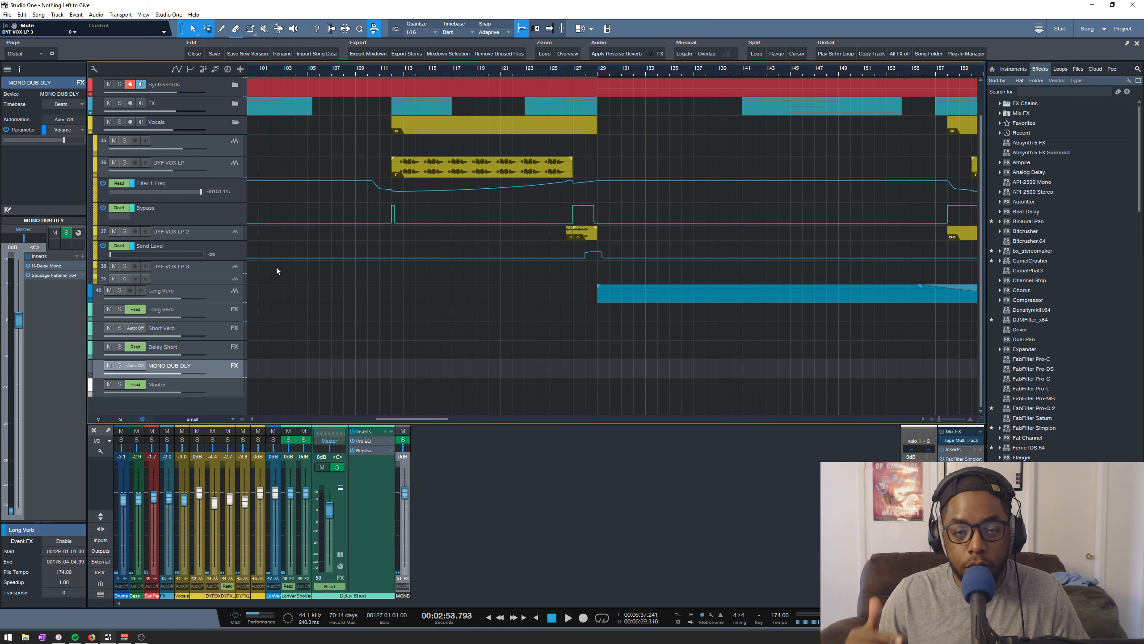
# - Examine the full song arrangement across all track groups and place the playhead at bar 273
pyautogui.click(565, 57)
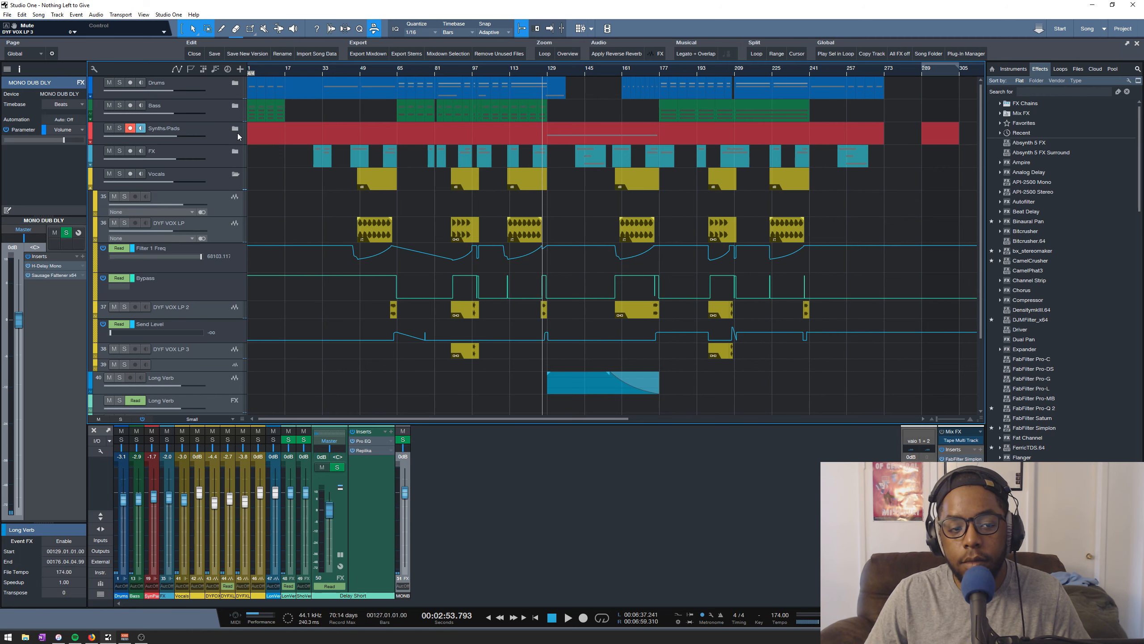
pyautogui.scroll(-3, 283, 129)
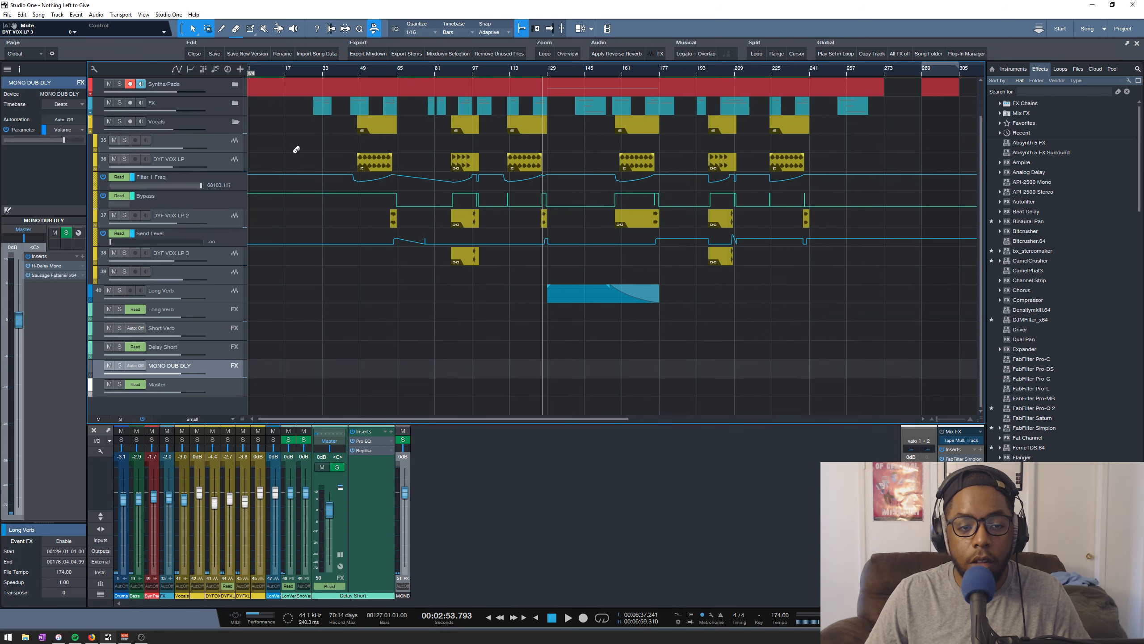
pyautogui.scroll(3, 297, 149)
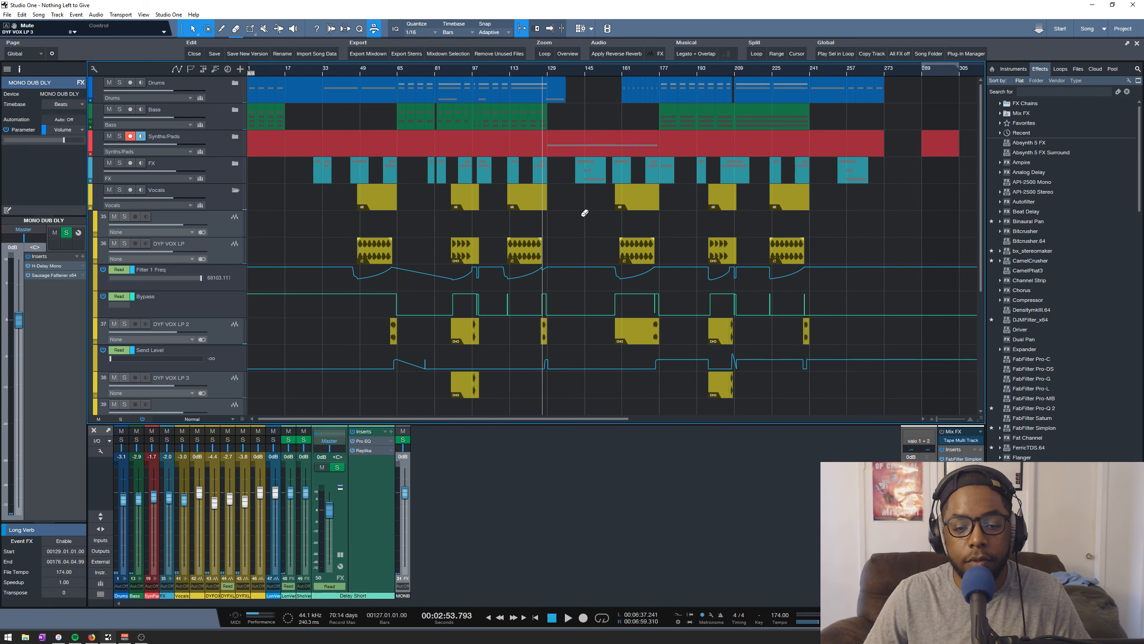
pyautogui.scroll(-1, 585, 214)
pyautogui.click(882, 69)
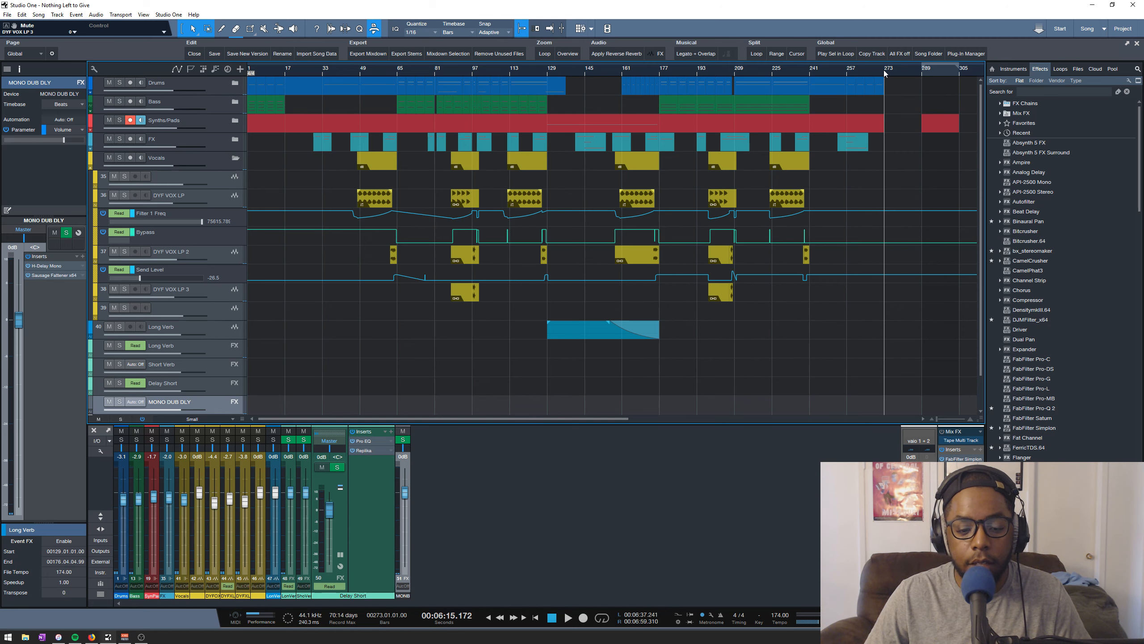
pyautogui.scroll(-1, 815, 313)
pyautogui.scroll(1, 815, 313)
pyautogui.scroll(-2, 815, 313)
pyautogui.scroll(2, 814, 313)
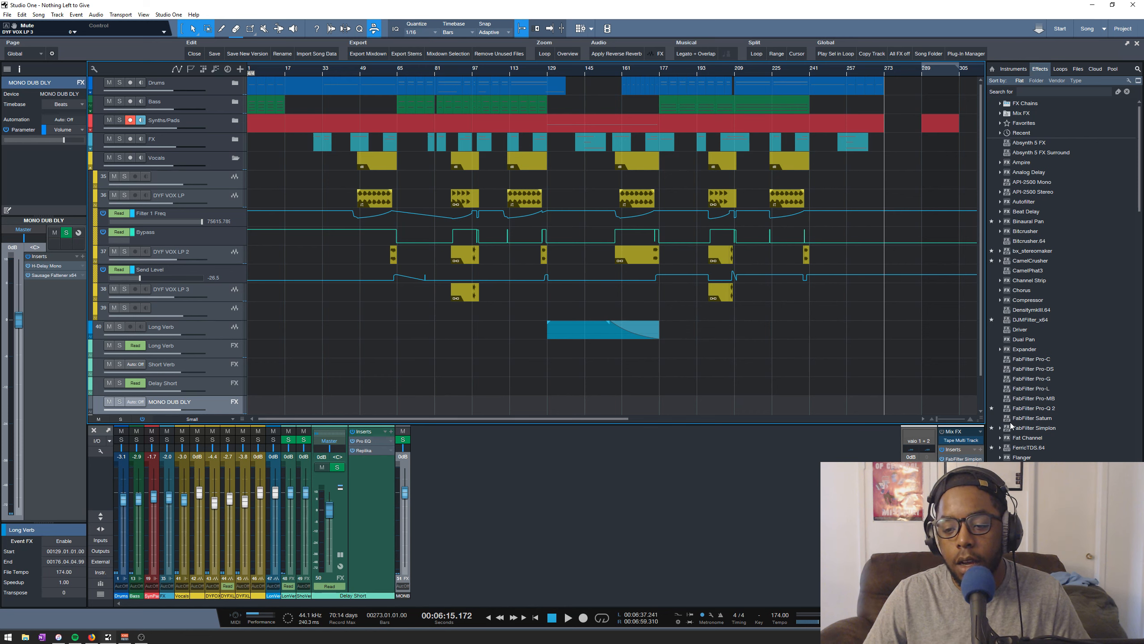
# - Review the FabFilter Simplon and Passive EQ inserts on the Master channel
pyautogui.click(955, 459)
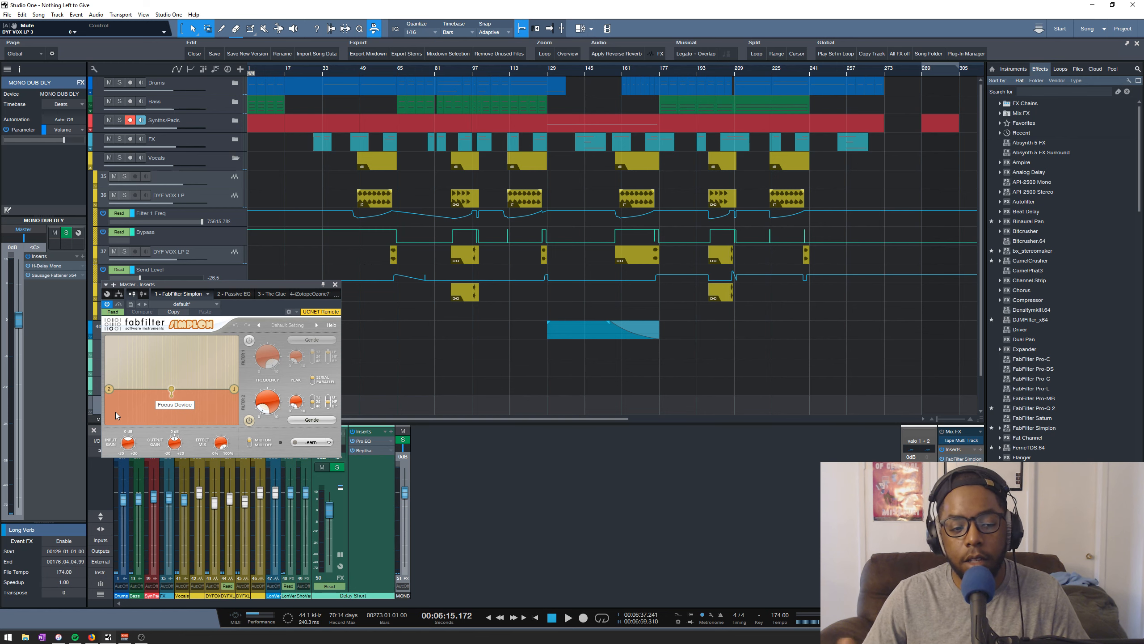
pyautogui.click(335, 284)
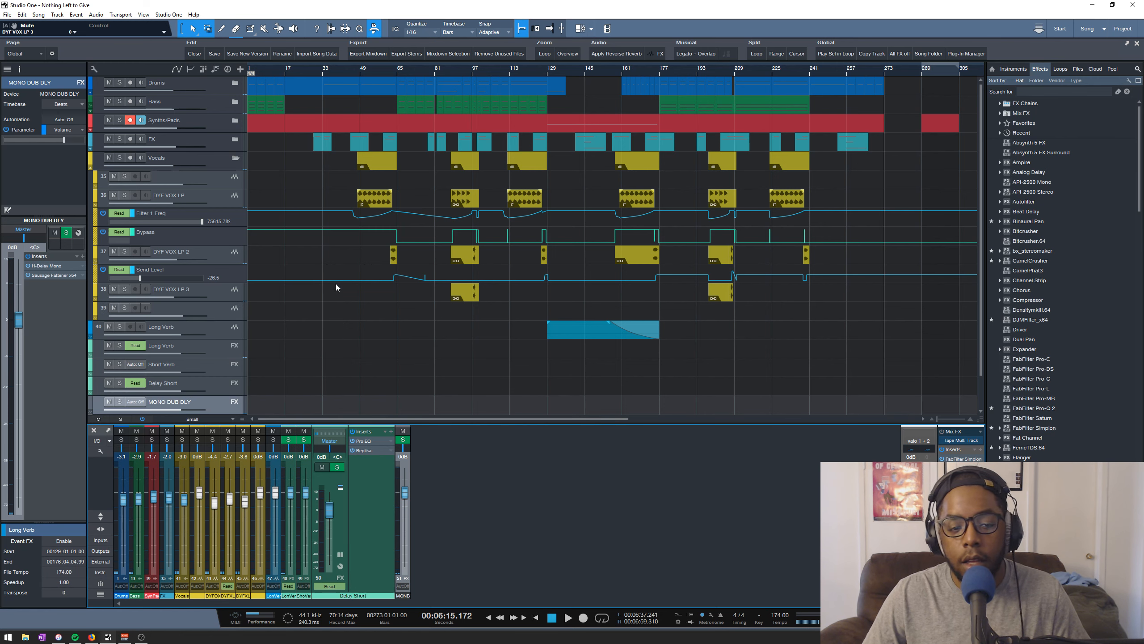
pyautogui.doubleClick(959, 468)
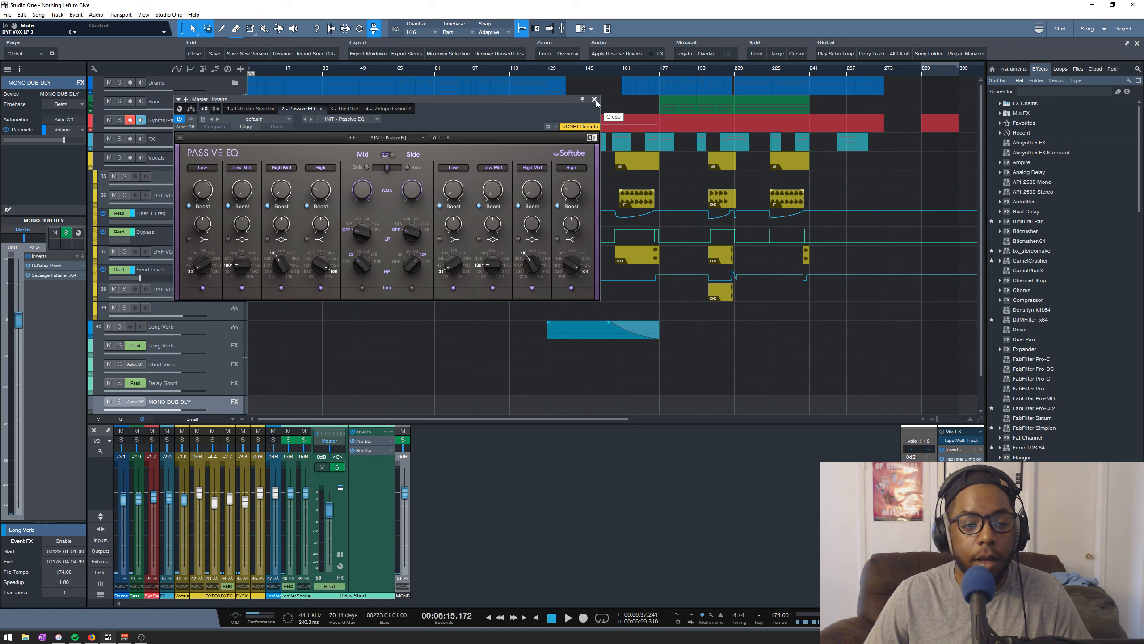
# - Show The Glue insert on the Master channel and audition its compression from bar 177
pyautogui.click(349, 110)
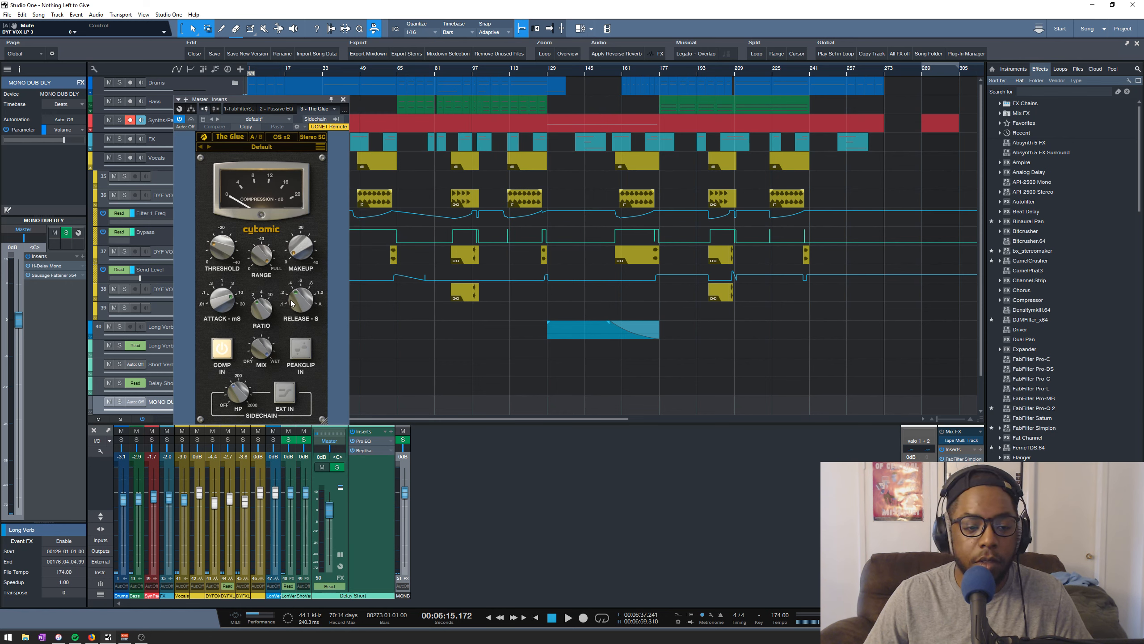
pyautogui.click(661, 74)
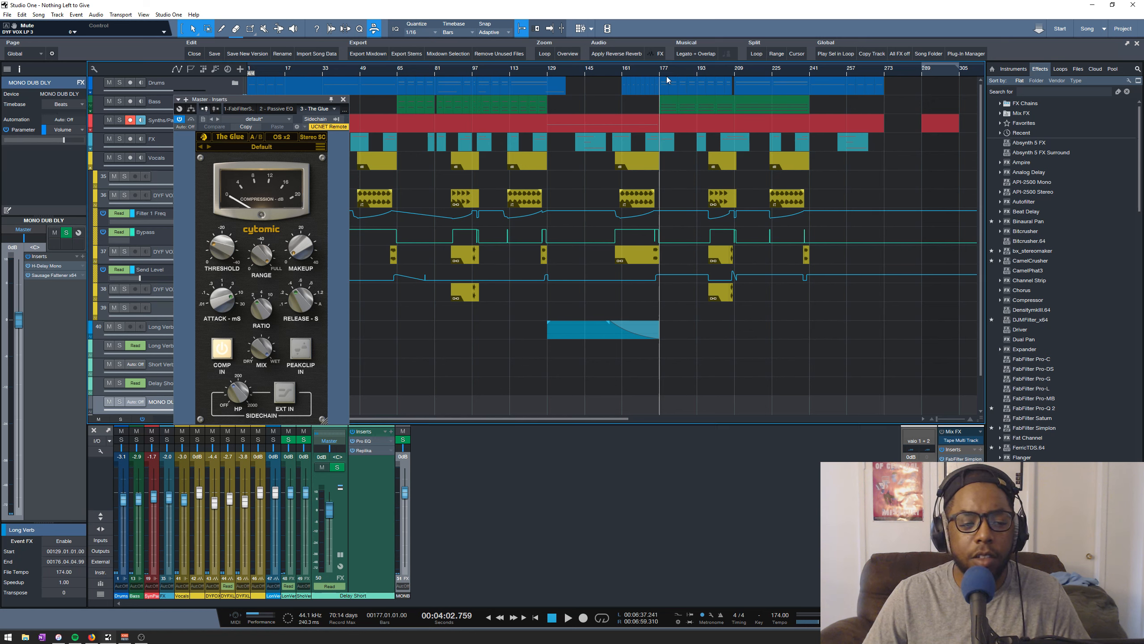
pyautogui.press('space')
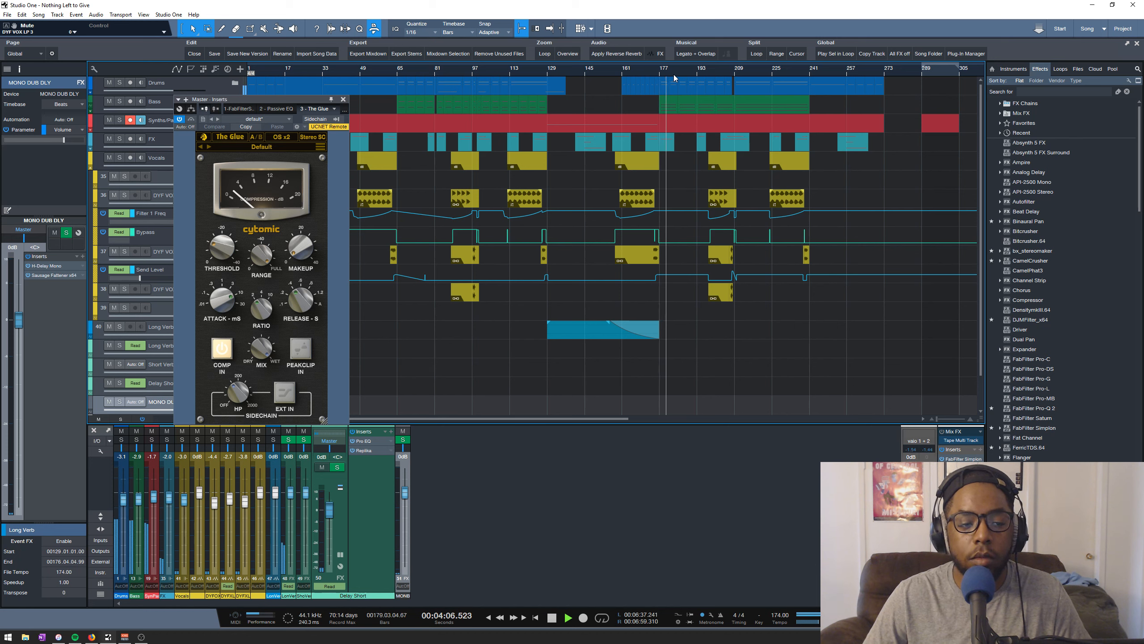
pyautogui.press('space')
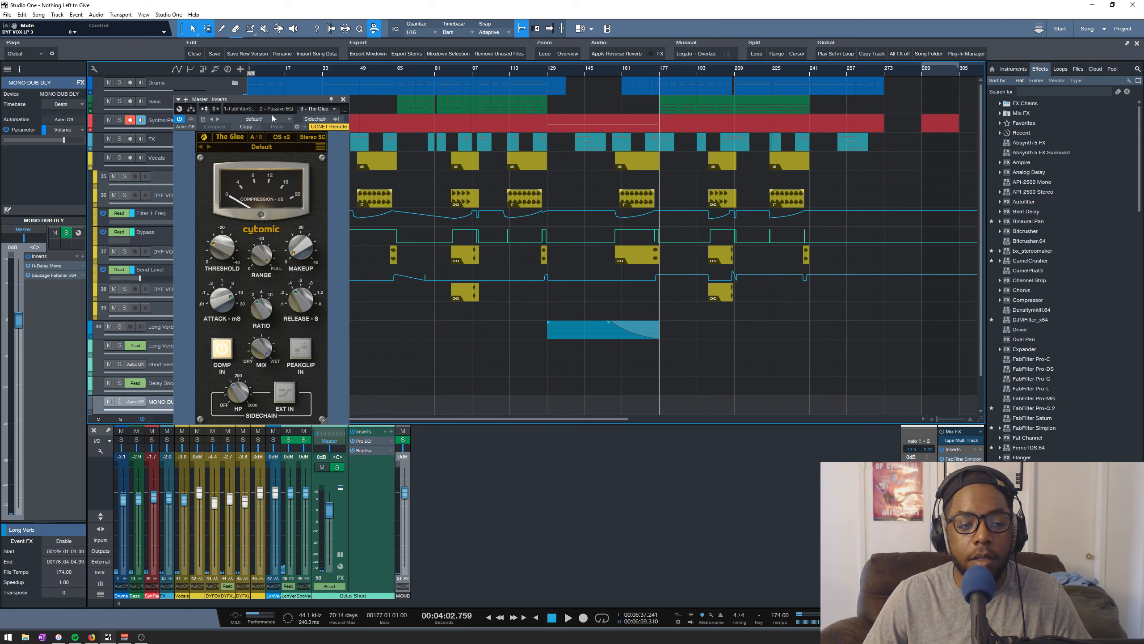
# - Switch to the Master's iZotope Ozone 7 insert and examine its Imager module's band widths
pyautogui.click(346, 112)
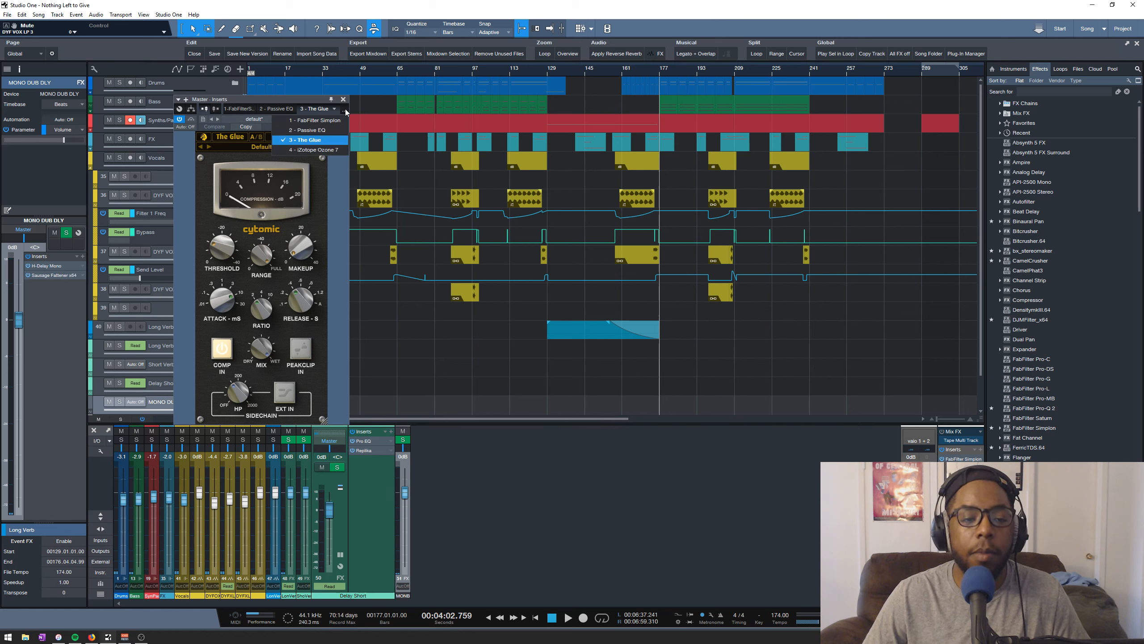
pyautogui.click(313, 150)
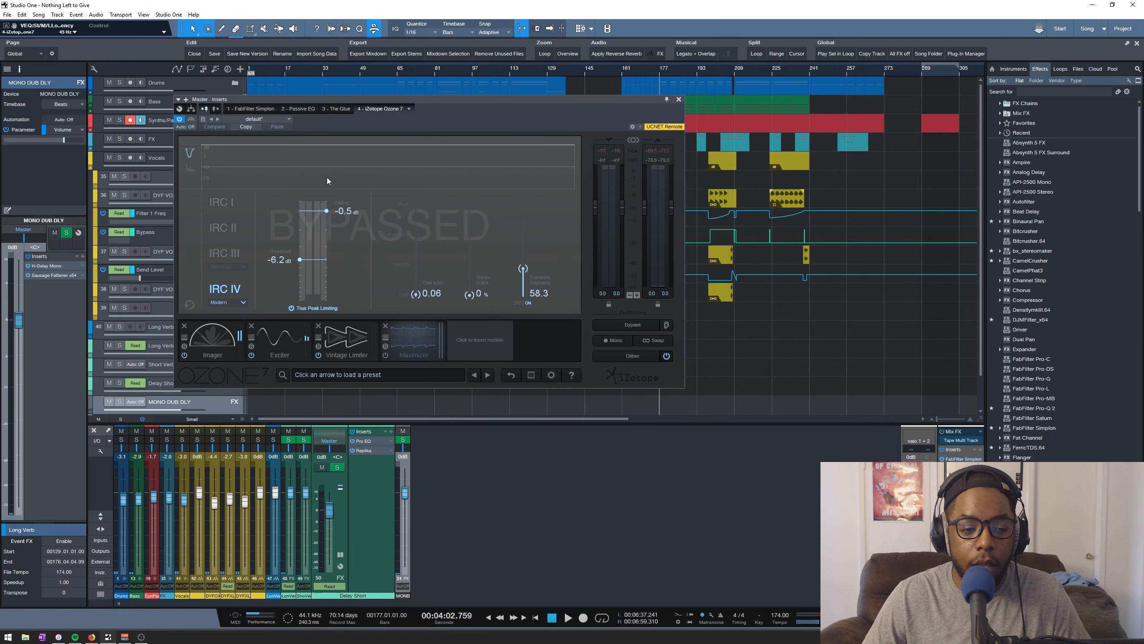
pyautogui.click(211, 333)
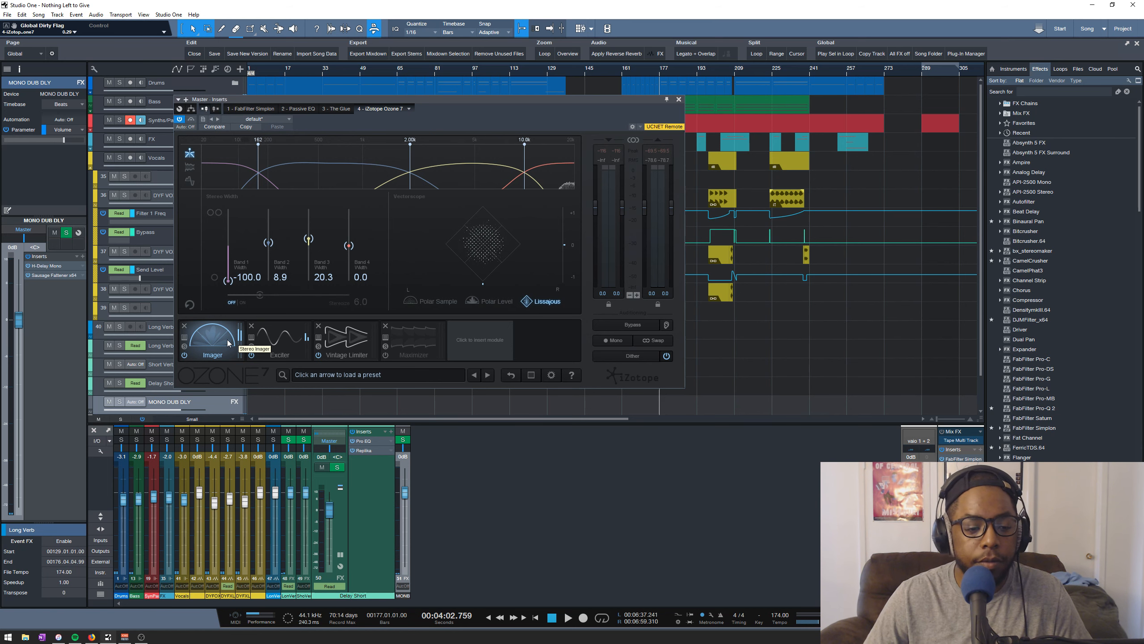
# - Examine Ozone 7's Exciter module, browse its presets, and close the preset manager without loading one
pyautogui.click(271, 344)
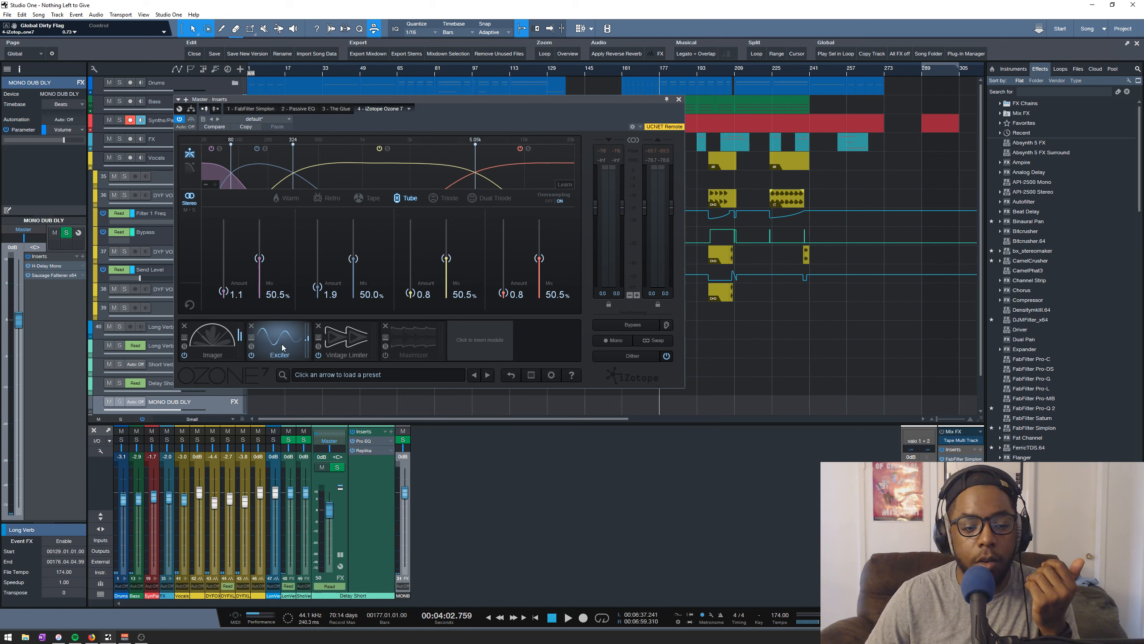
pyautogui.click(252, 338)
pyautogui.scroll(-3, 275, 287)
pyautogui.scroll(2, 298, 266)
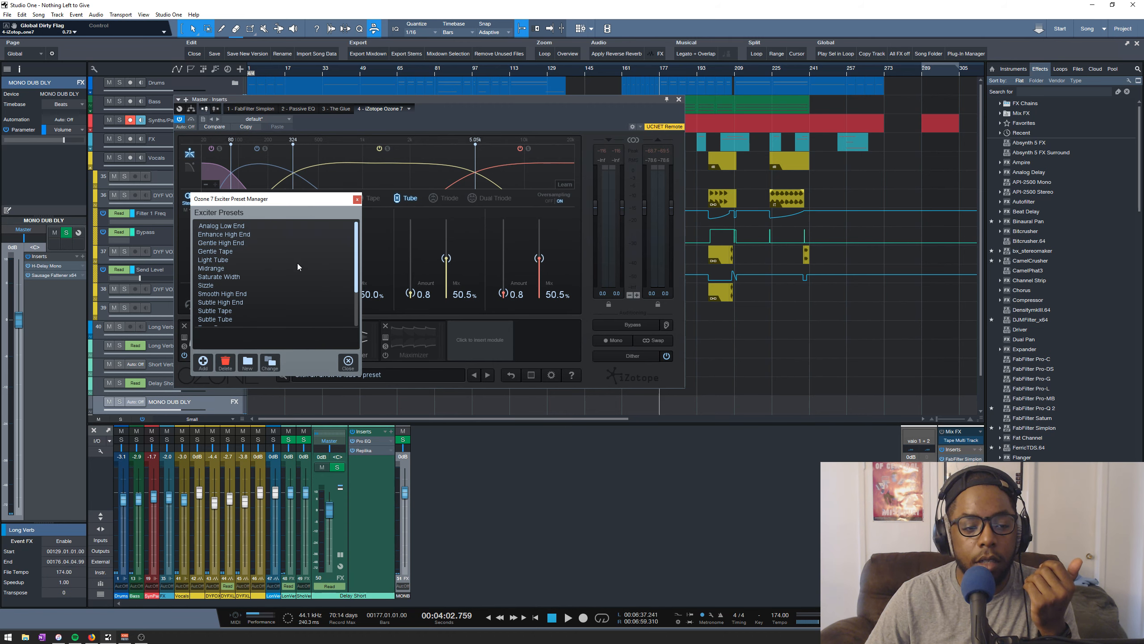
pyautogui.click(357, 200)
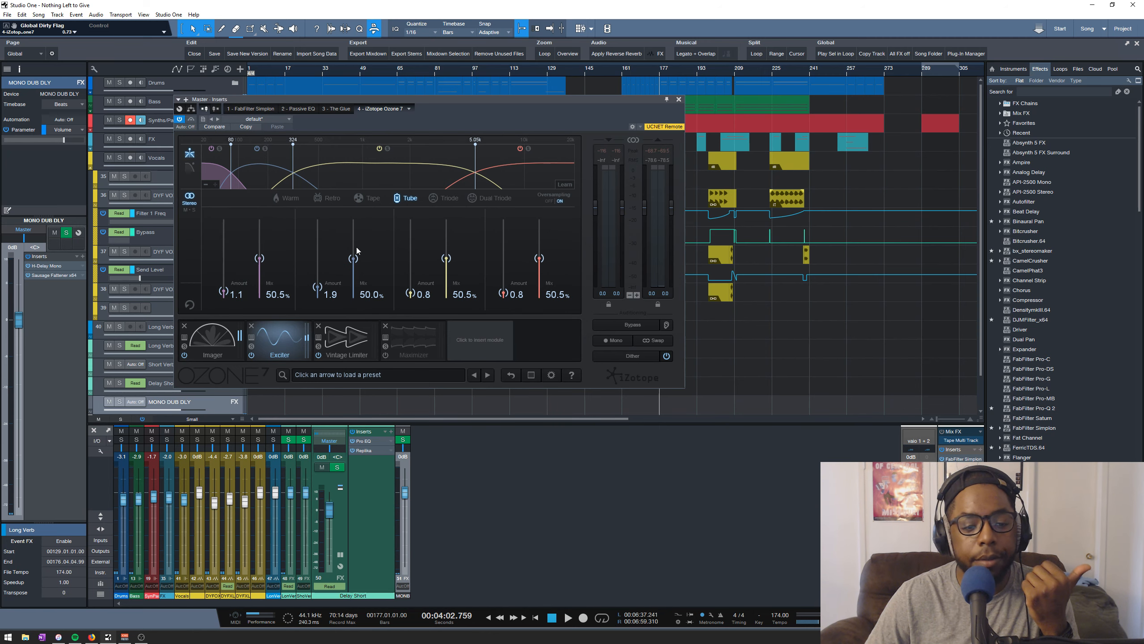
# - Audition Ozone 7's Vintage Limiter from bar 177, then inspect the Maximizer module and close the insert window
pyautogui.click(343, 334)
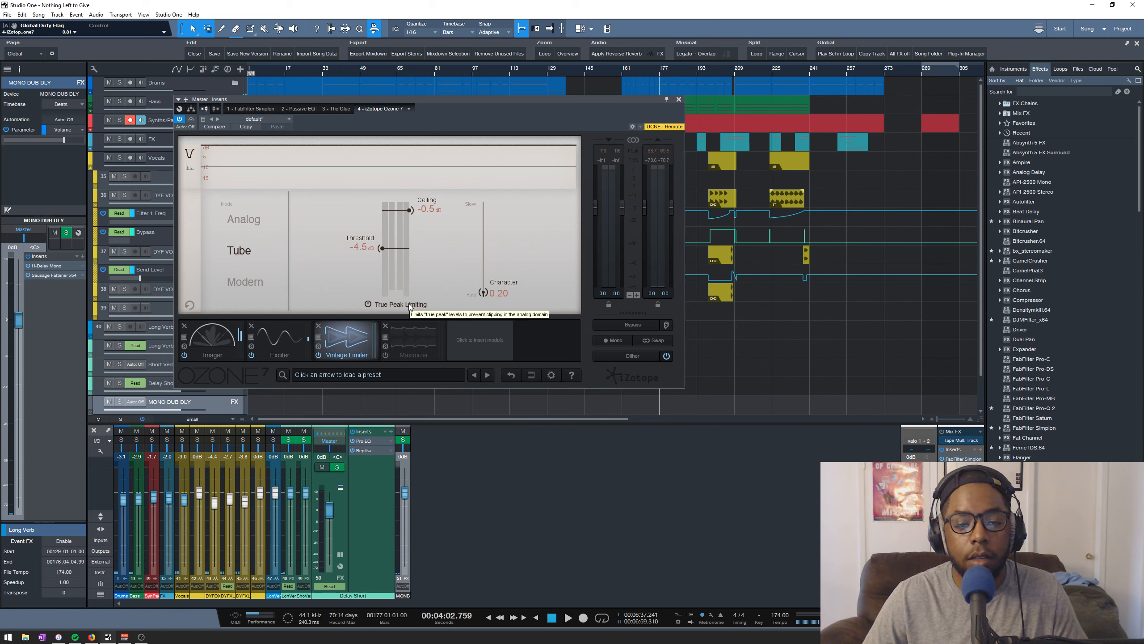
pyautogui.press('space')
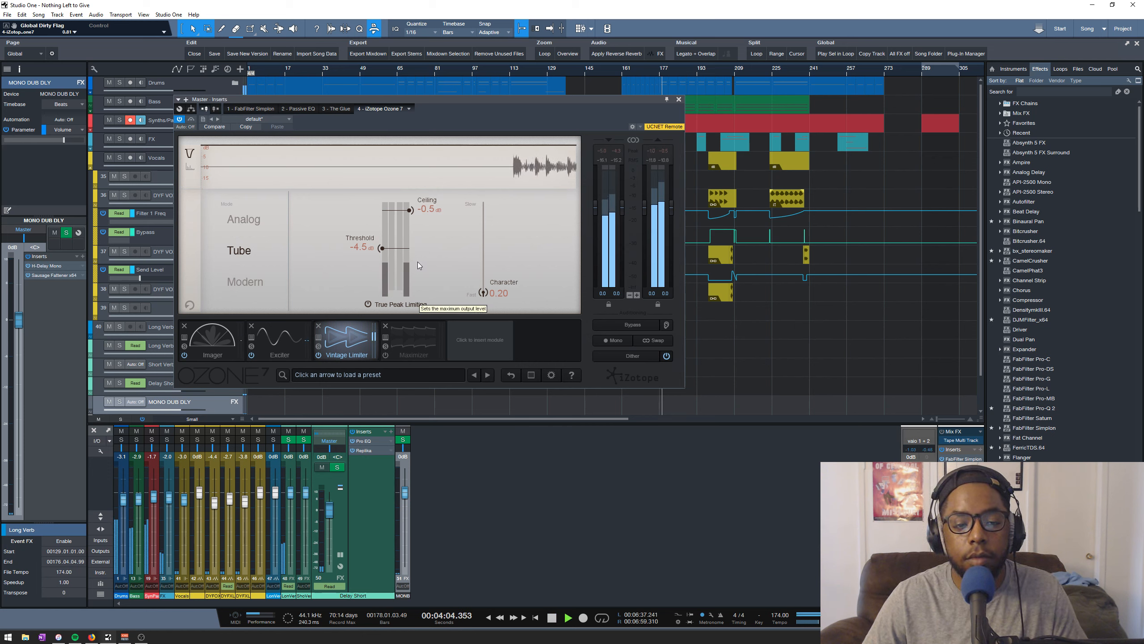
pyautogui.press('space')
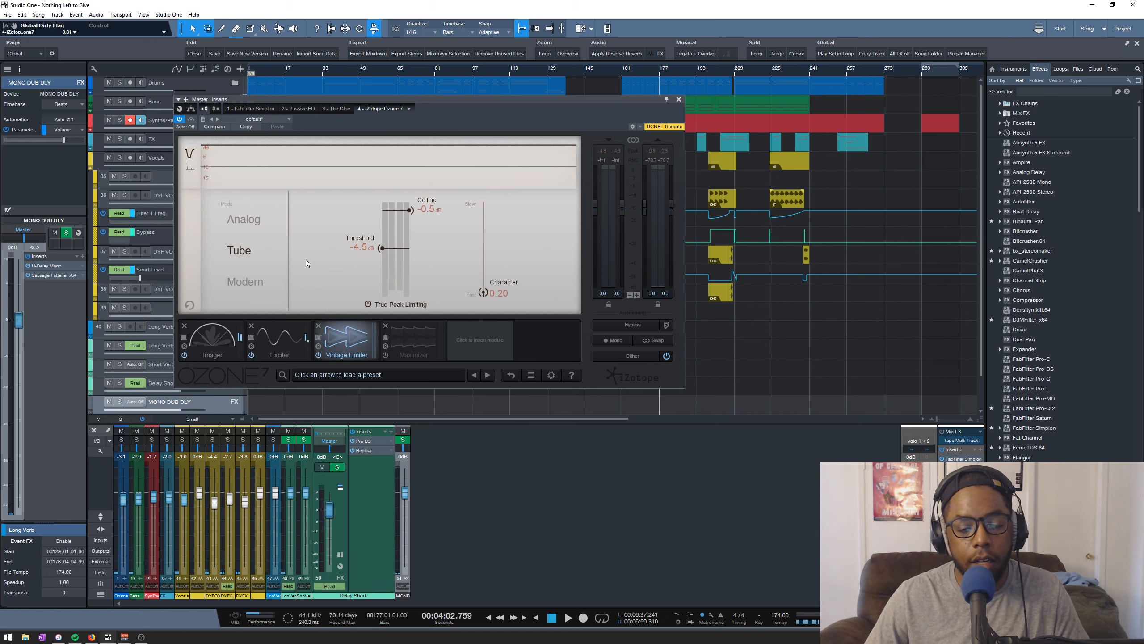
pyautogui.click(407, 339)
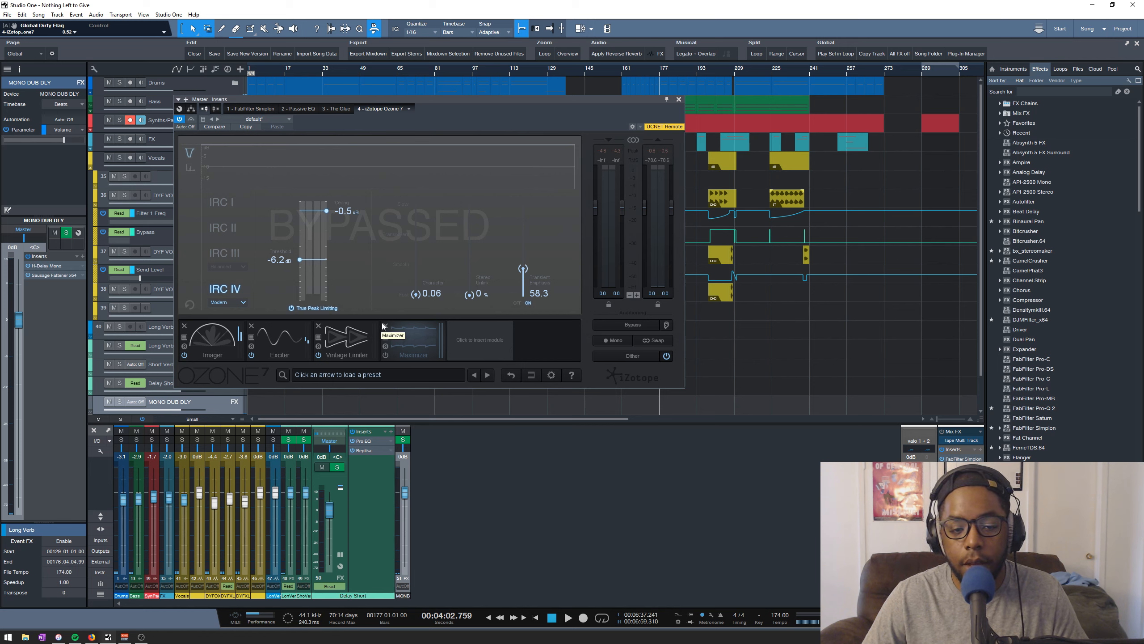
pyautogui.click(679, 99)
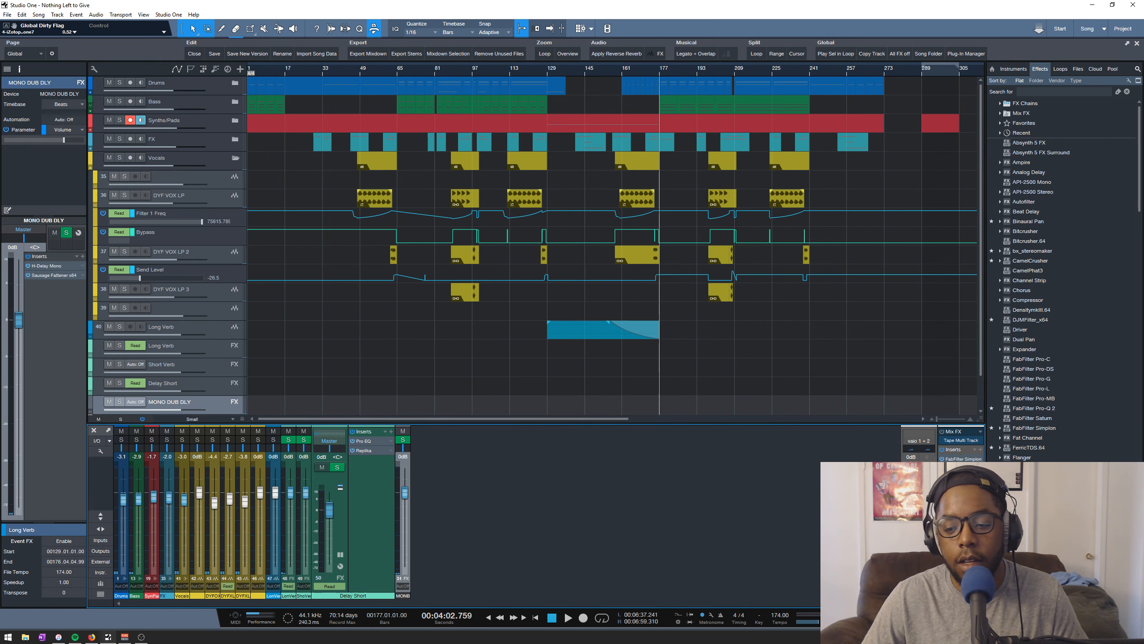
# - Open the Master's post-fader SPAN analyzer, play from bar 177, reset its statistics, and stop playback
pyautogui.press('Down')
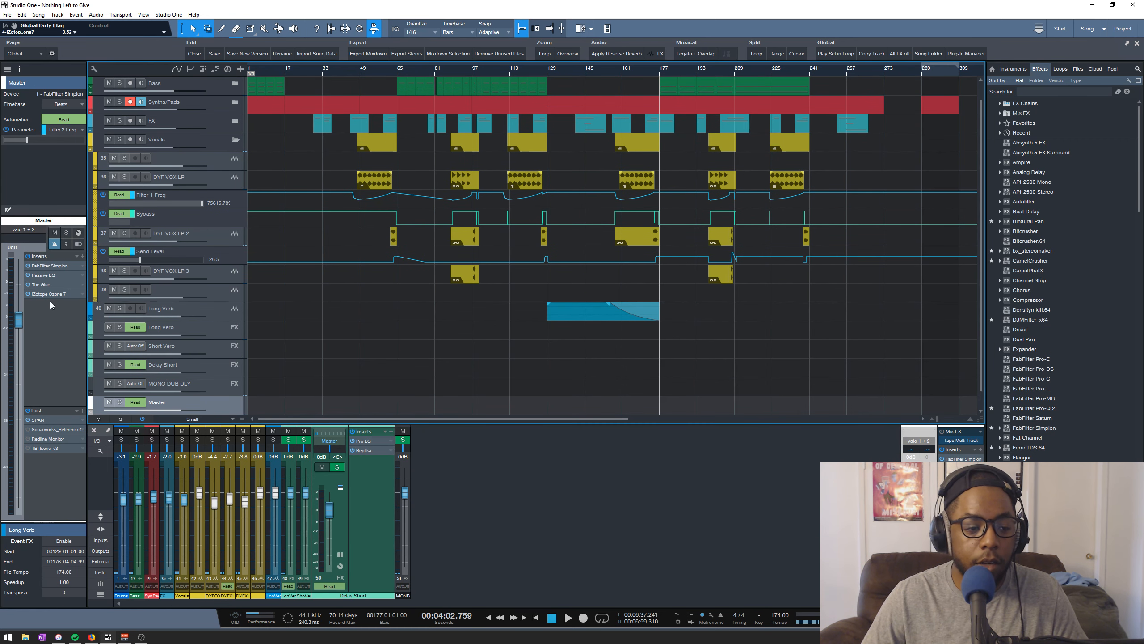
pyautogui.click(40, 421)
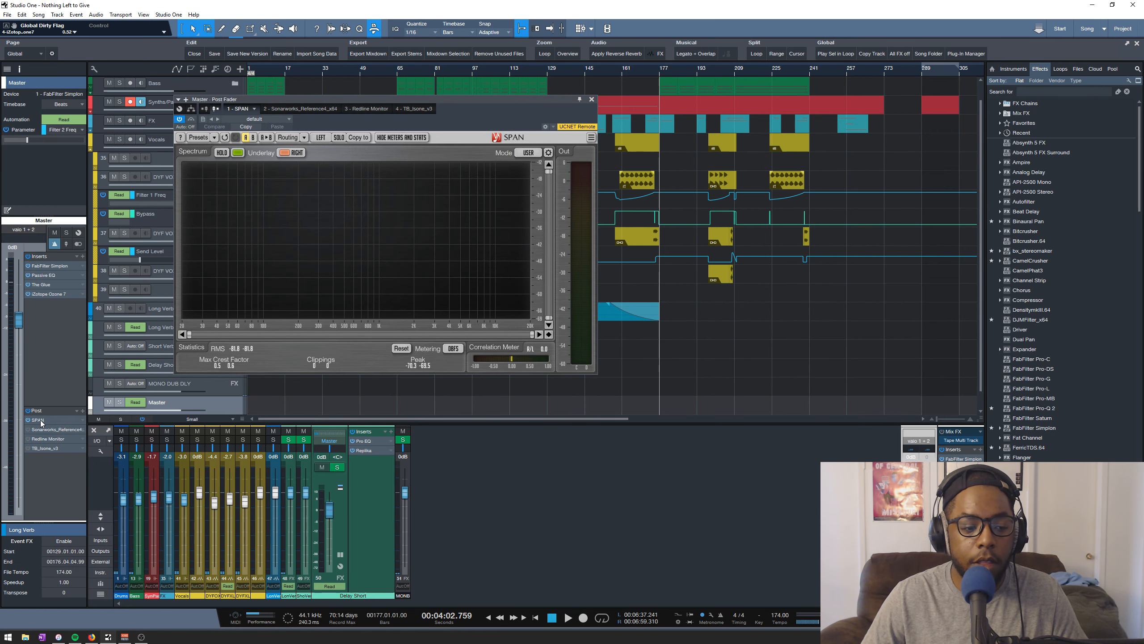
pyautogui.press('space')
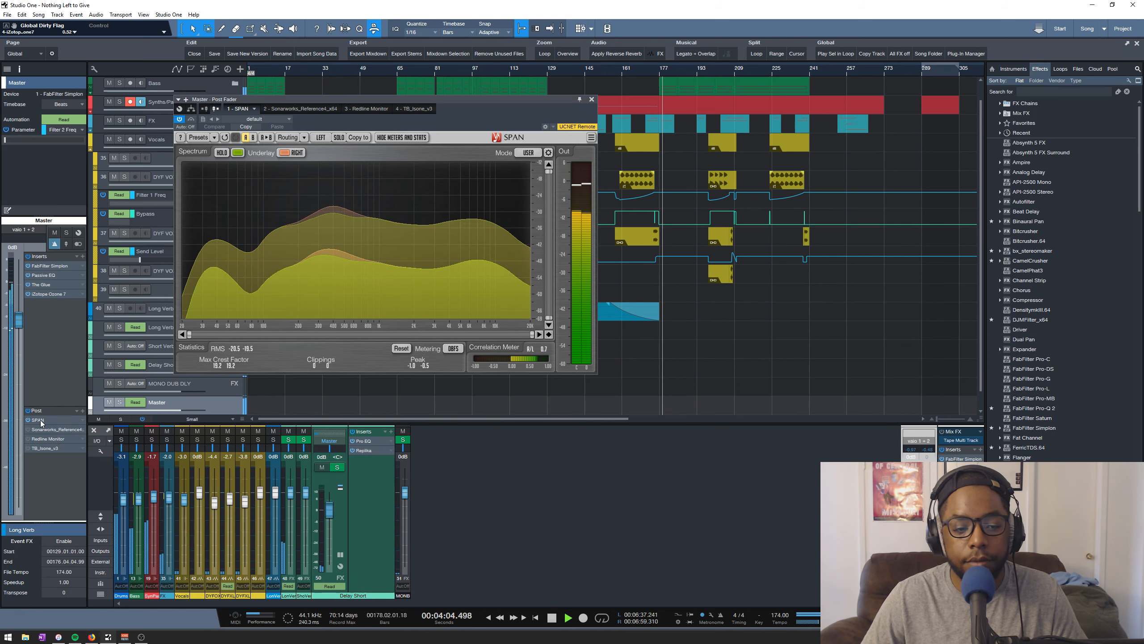
pyautogui.click(395, 350)
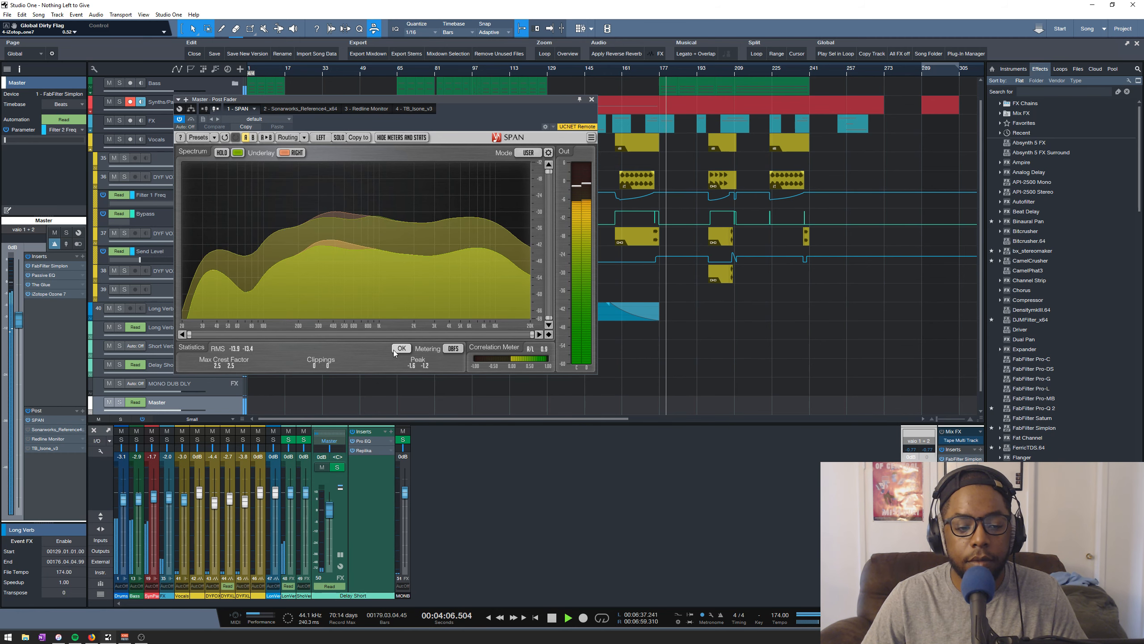
pyautogui.press('space')
# - Review the Sonarworks Reference 4, Redline Monitor and TB_Isone_v3 post-fader inserts on the Master, closing each window
pyautogui.click(300, 109)
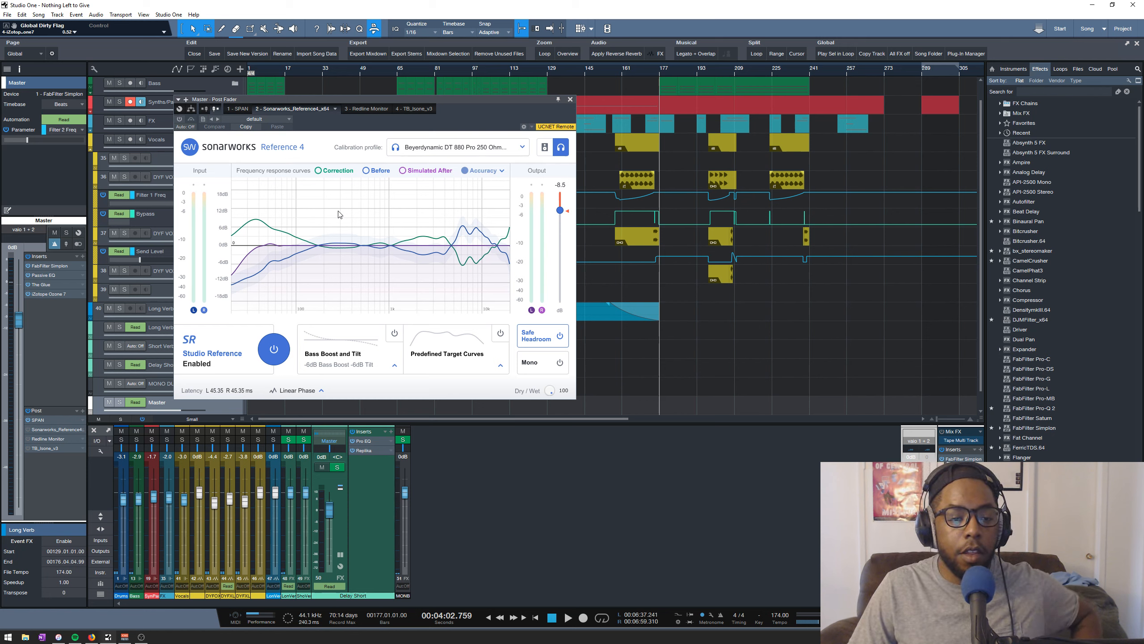
pyautogui.click(570, 100)
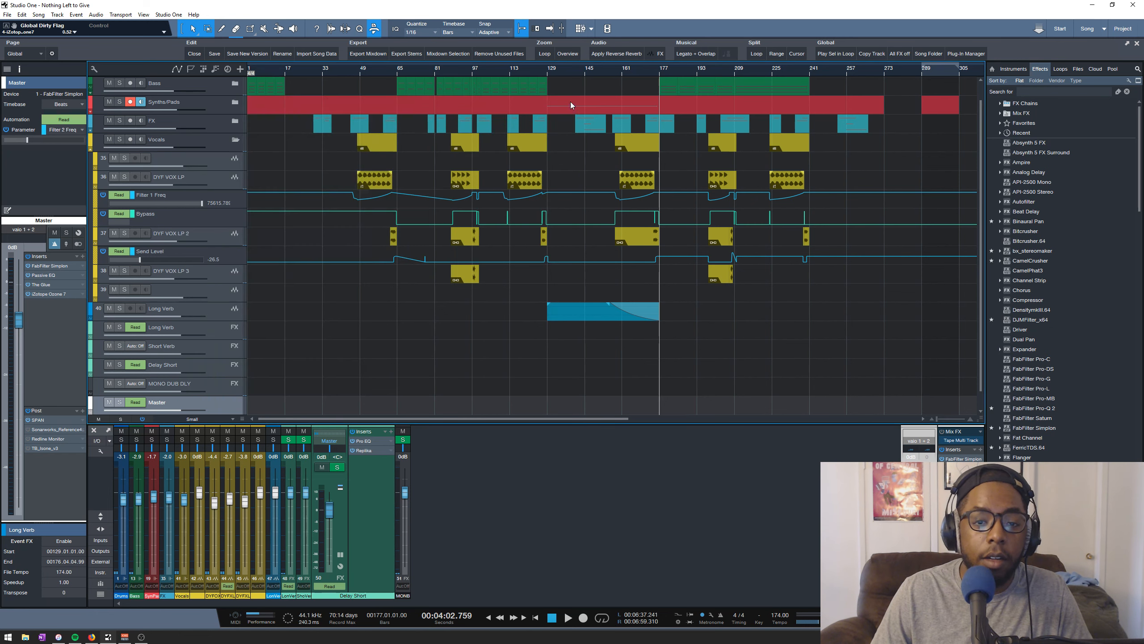
pyautogui.click(45, 438)
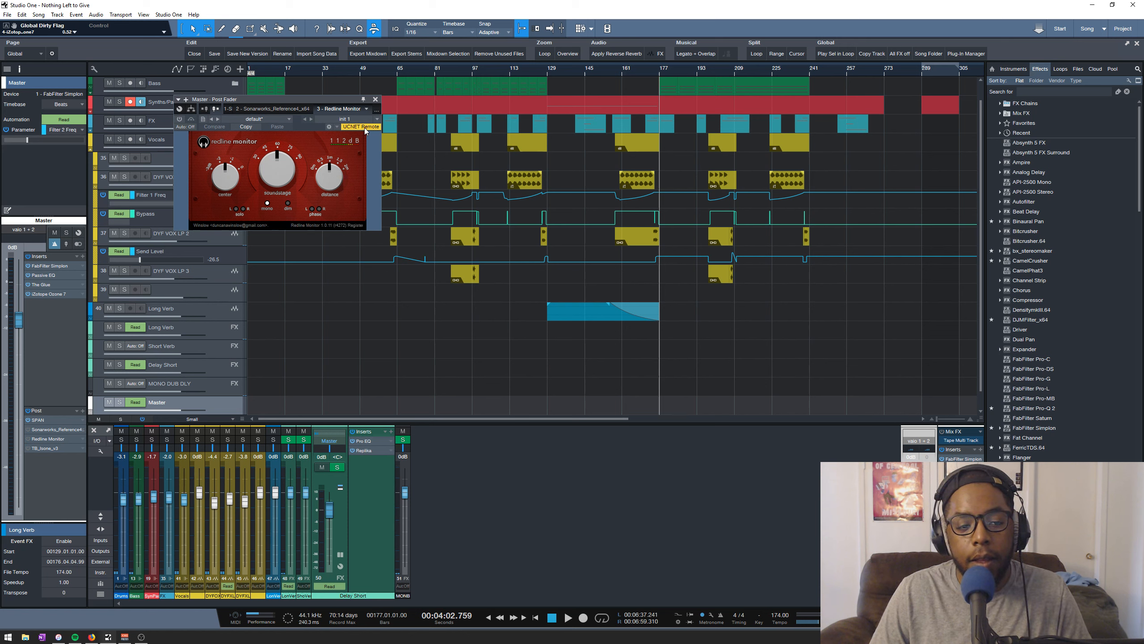
pyautogui.click(376, 98)
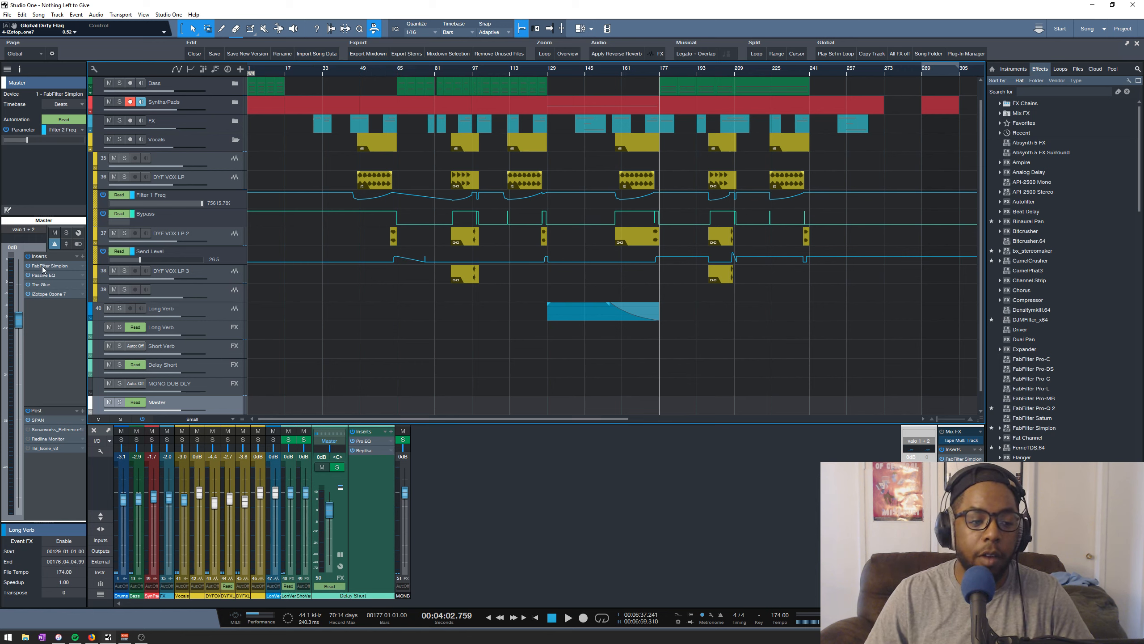
pyautogui.click(41, 447)
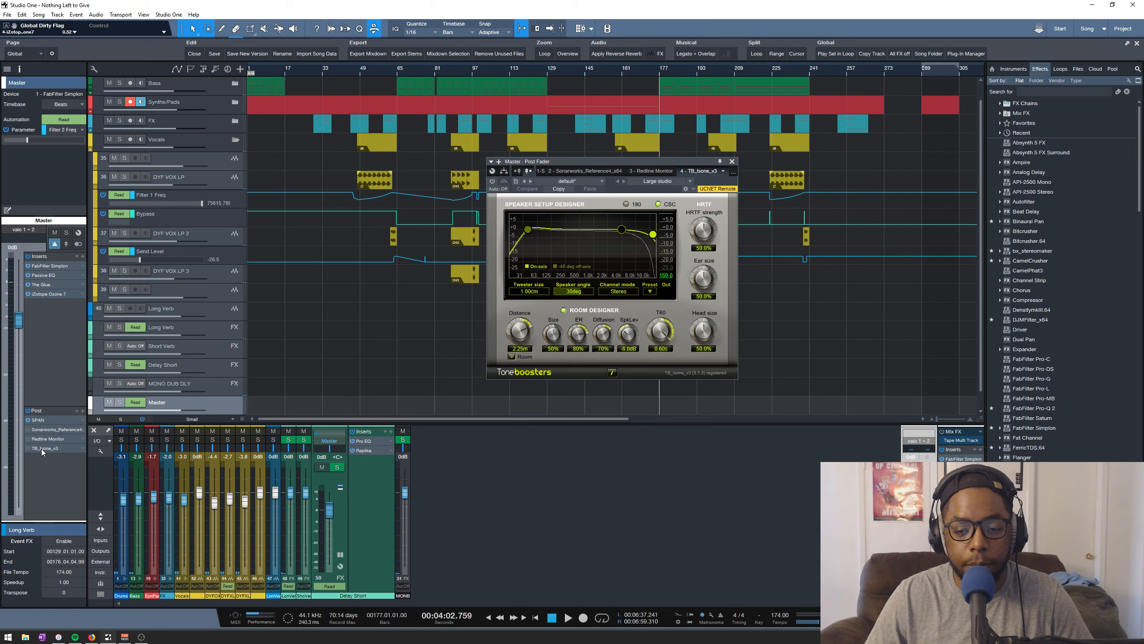
pyautogui.click(41, 449)
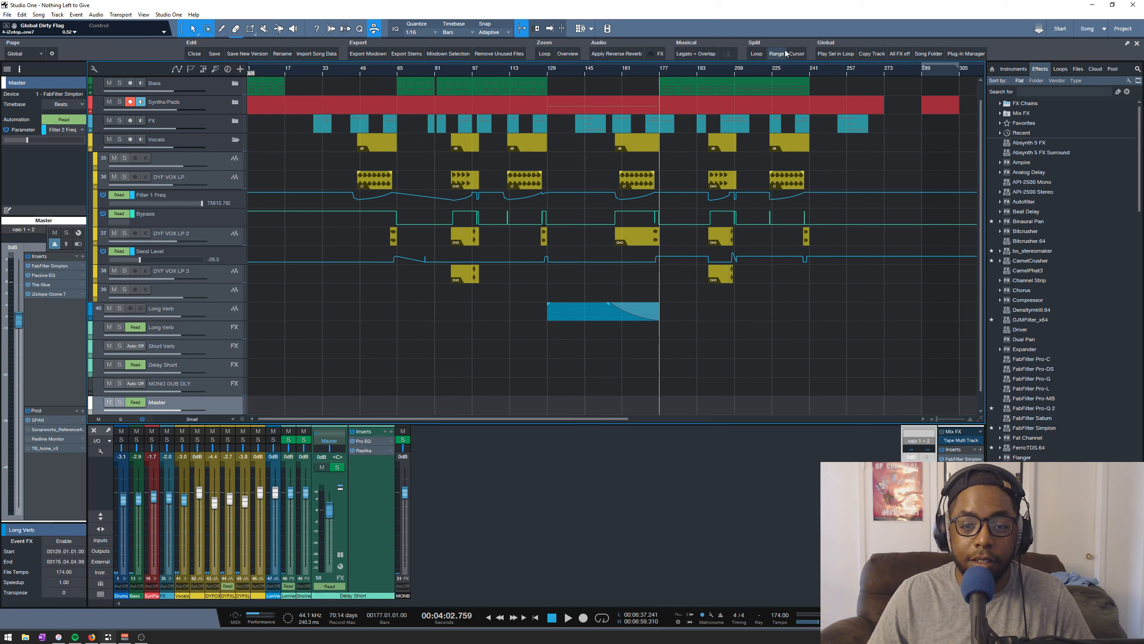
# - Examine the full song arrangement with the track height reduced to Tiny
pyautogui.click(568, 54)
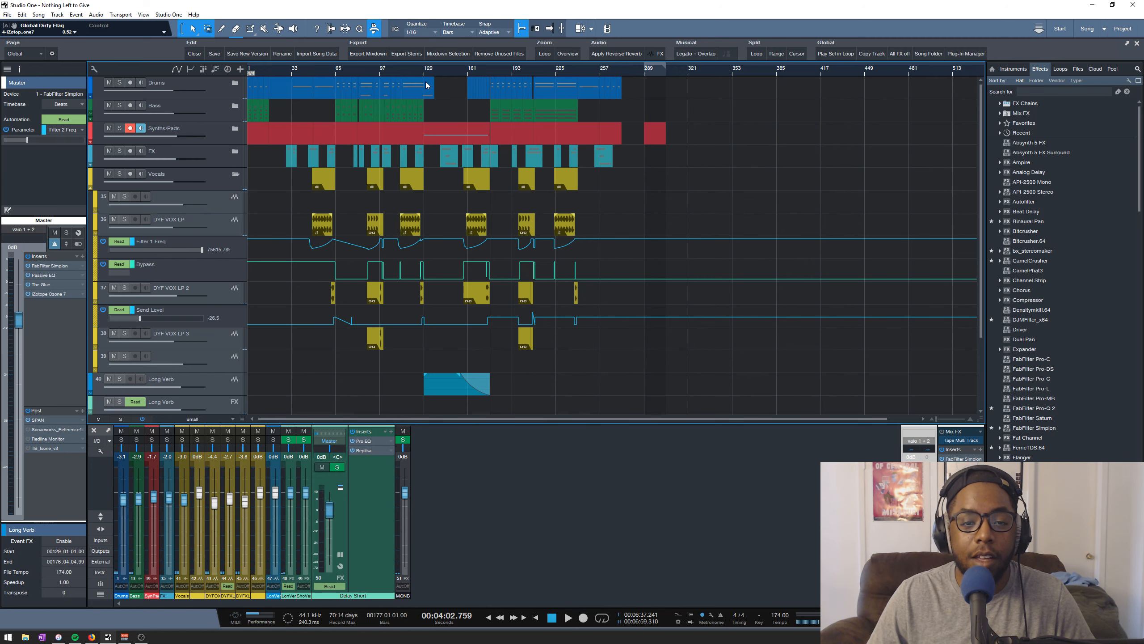
pyautogui.scroll(3, 309, 70)
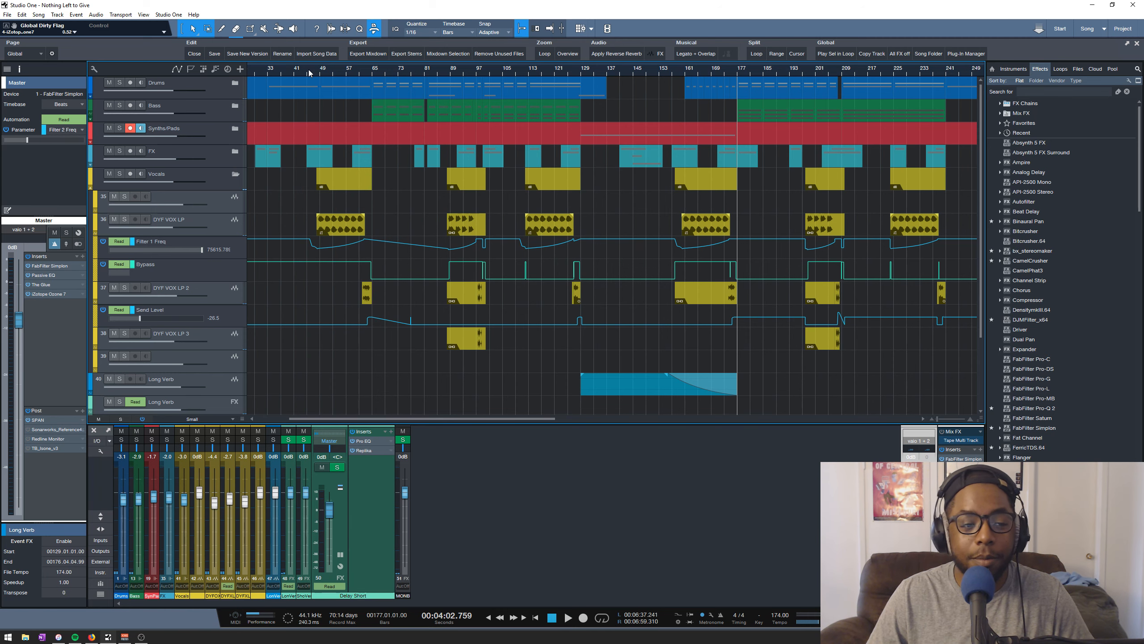
pyautogui.scroll(-1, 291, 197)
pyautogui.scroll(-1, 291, 197)
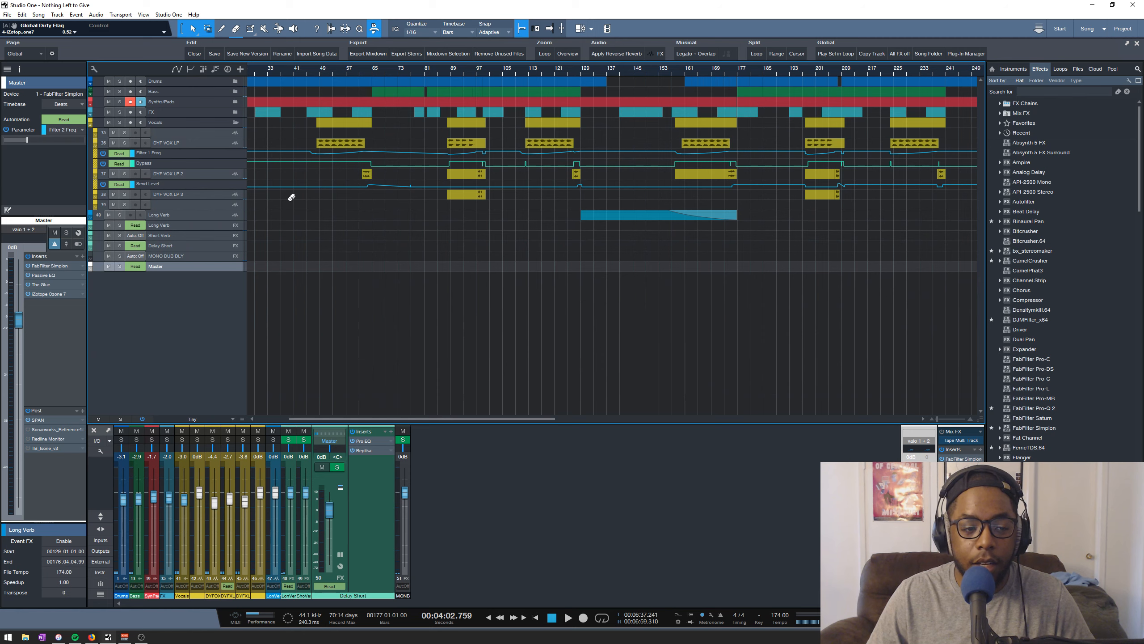
pyautogui.scroll(-2, 408, 69)
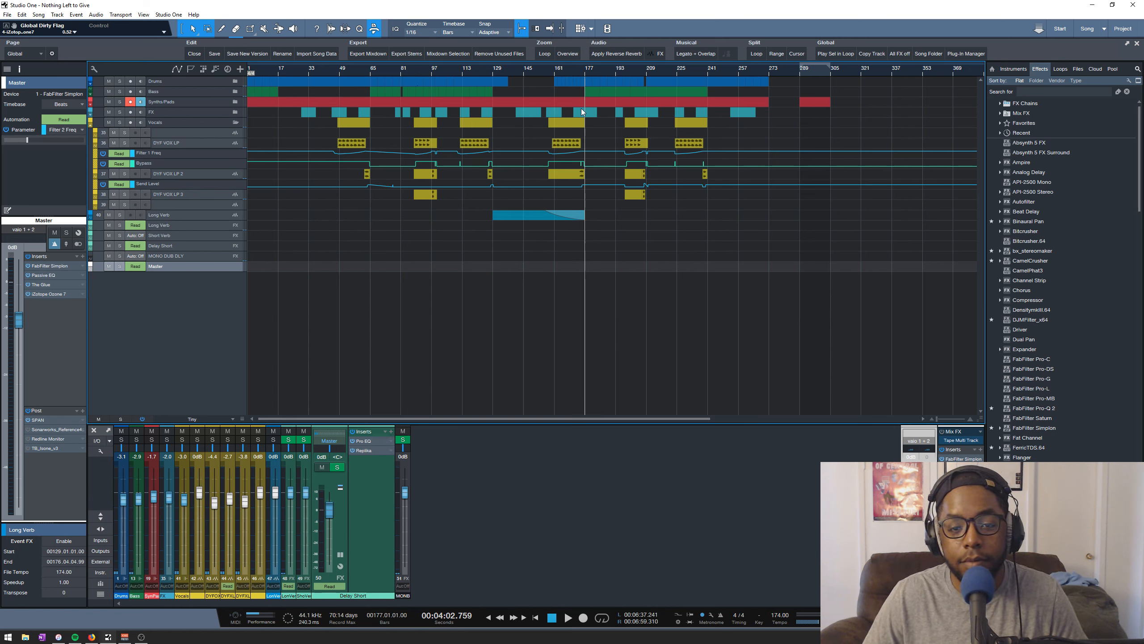
# - Play the song from bar 161, hide the mixer, and fit the whole arrangement to the enlarged view
pyautogui.click(553, 68)
pyautogui.press('space')
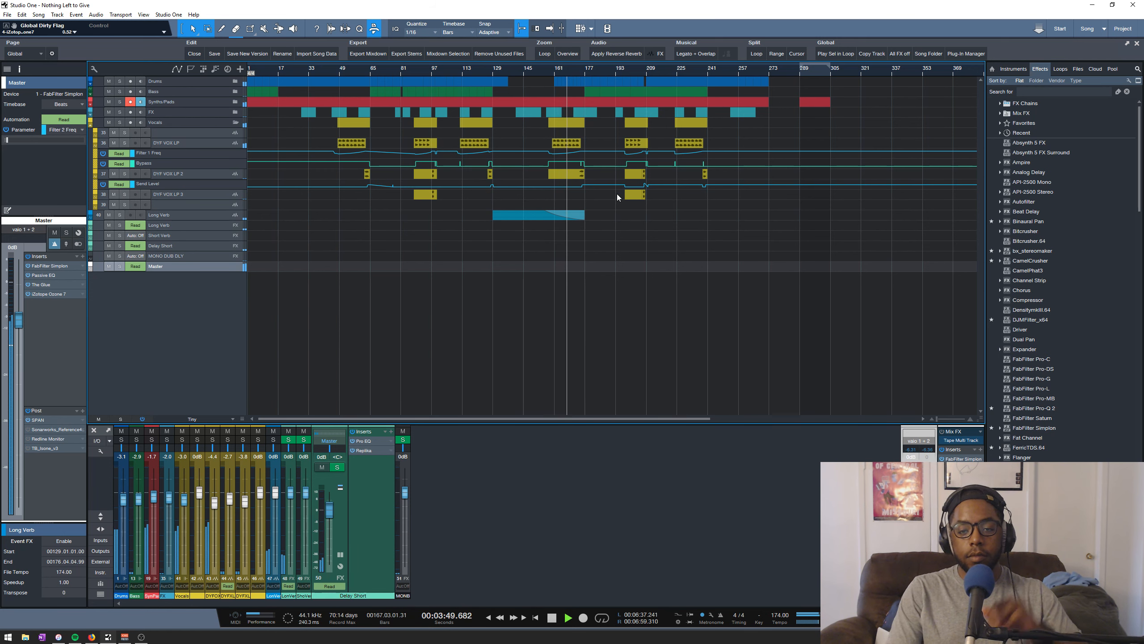
pyautogui.press('F3')
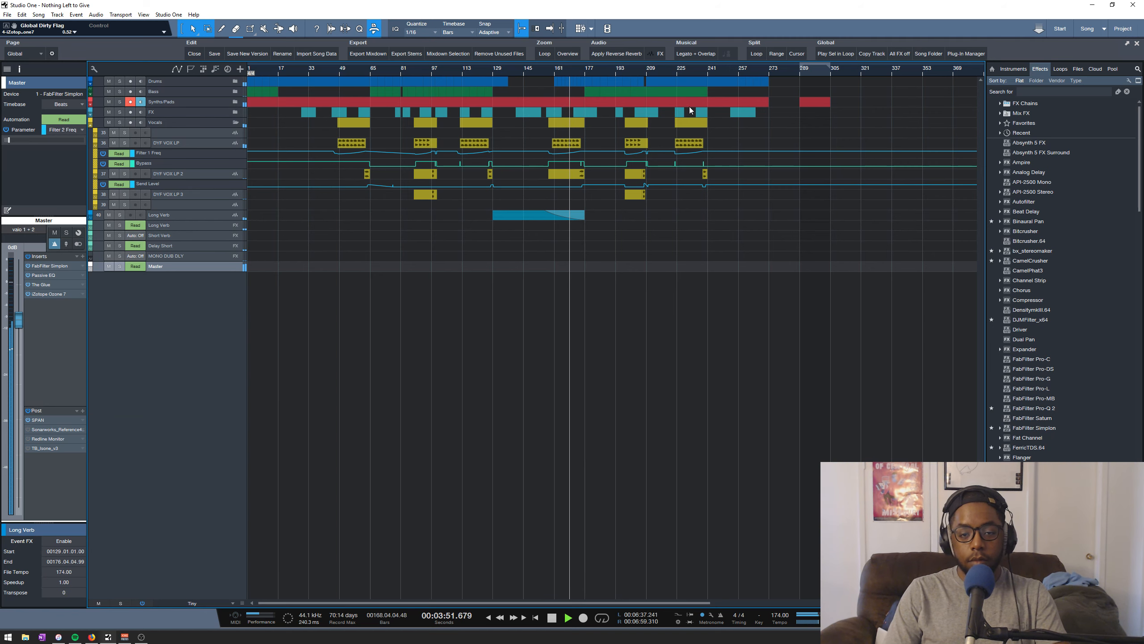
pyautogui.click(569, 57)
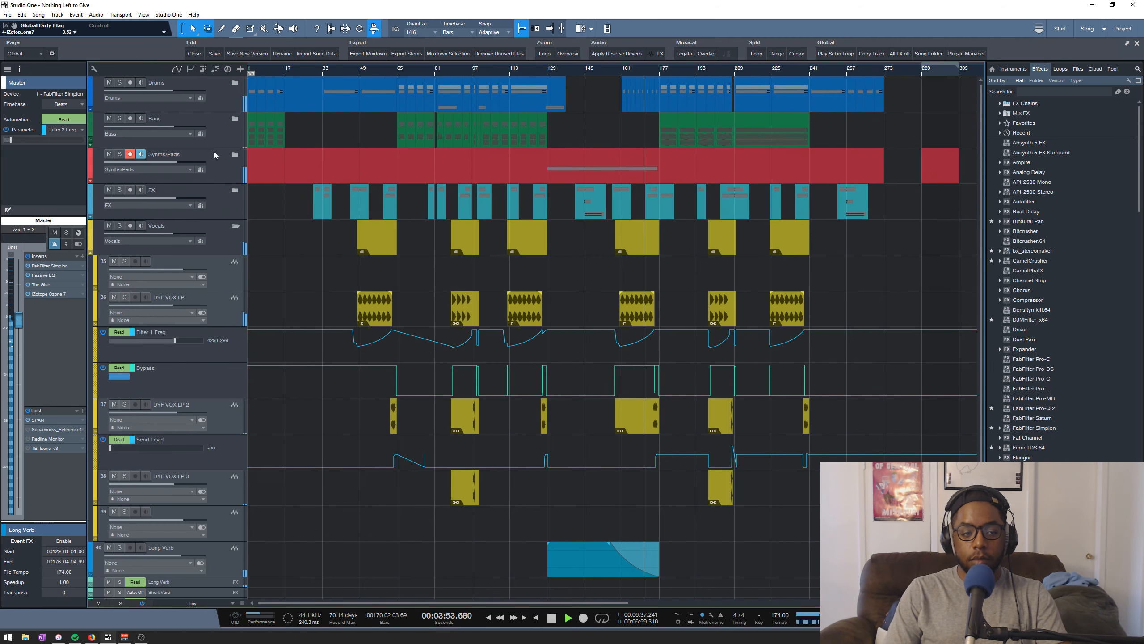
# - Expand the Drums, Percussion, Bass and FX folder tracks to show their individual tracks in the arrangement
pyautogui.click(235, 83)
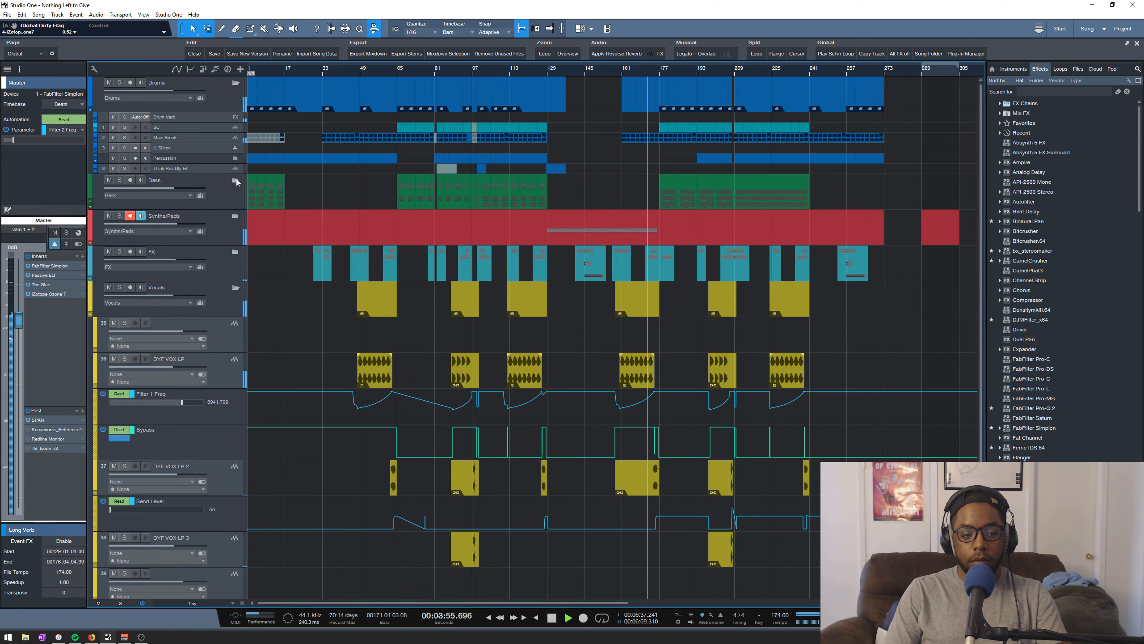
pyautogui.click(235, 179)
pyautogui.click(235, 158)
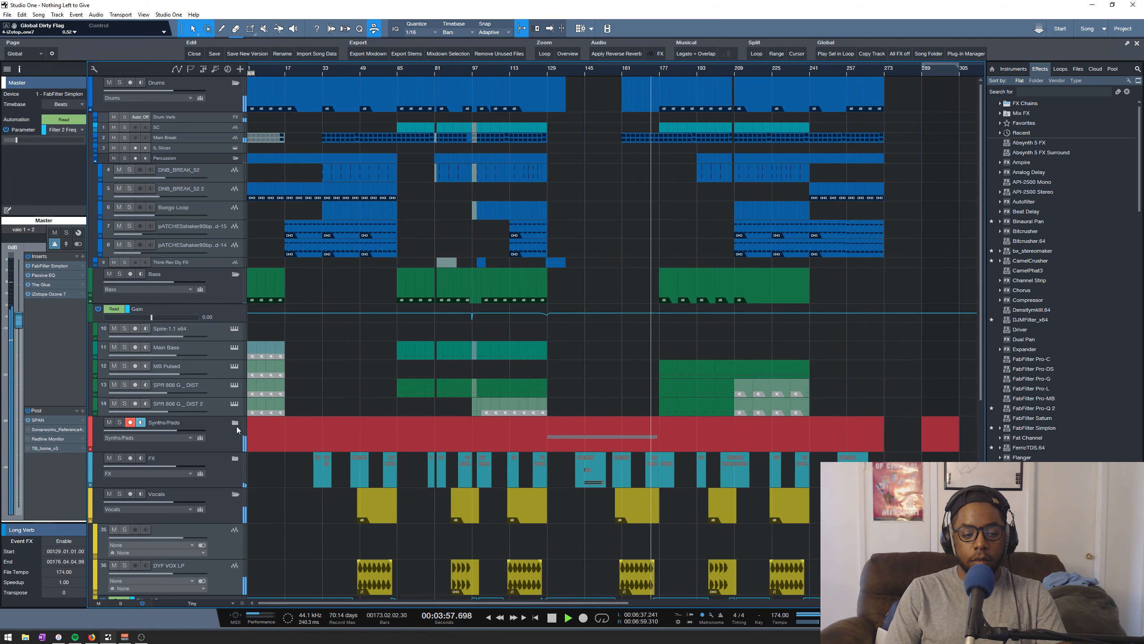
pyautogui.click(235, 459)
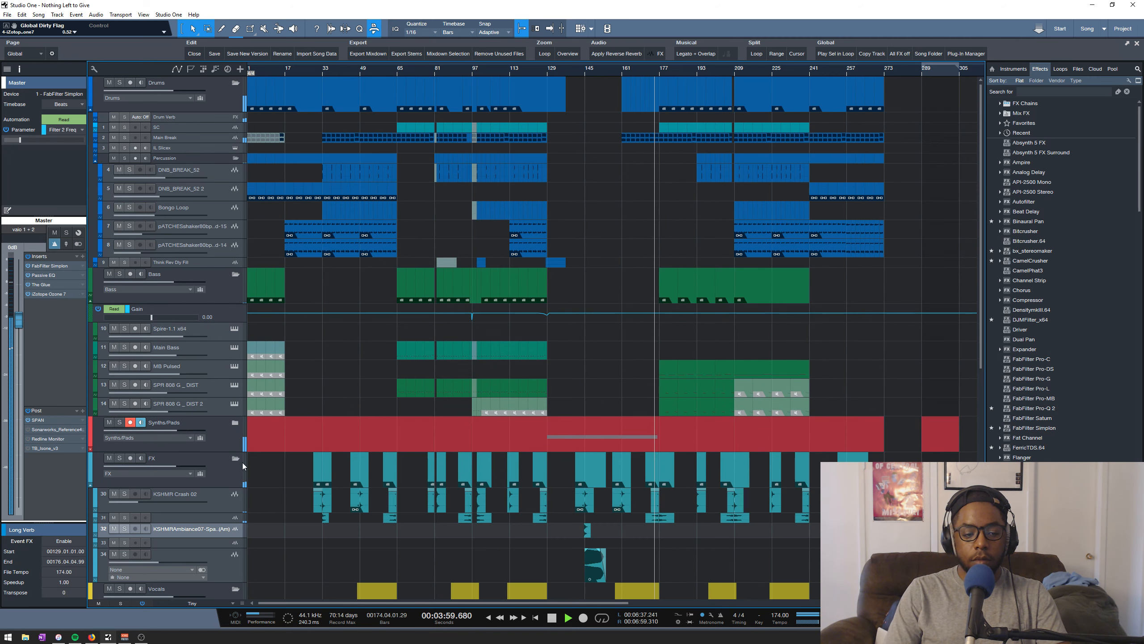
# - Expand the Synths/Pads folder track and its nested Piano LOOPS folder
pyautogui.scroll(-5, 376, 334)
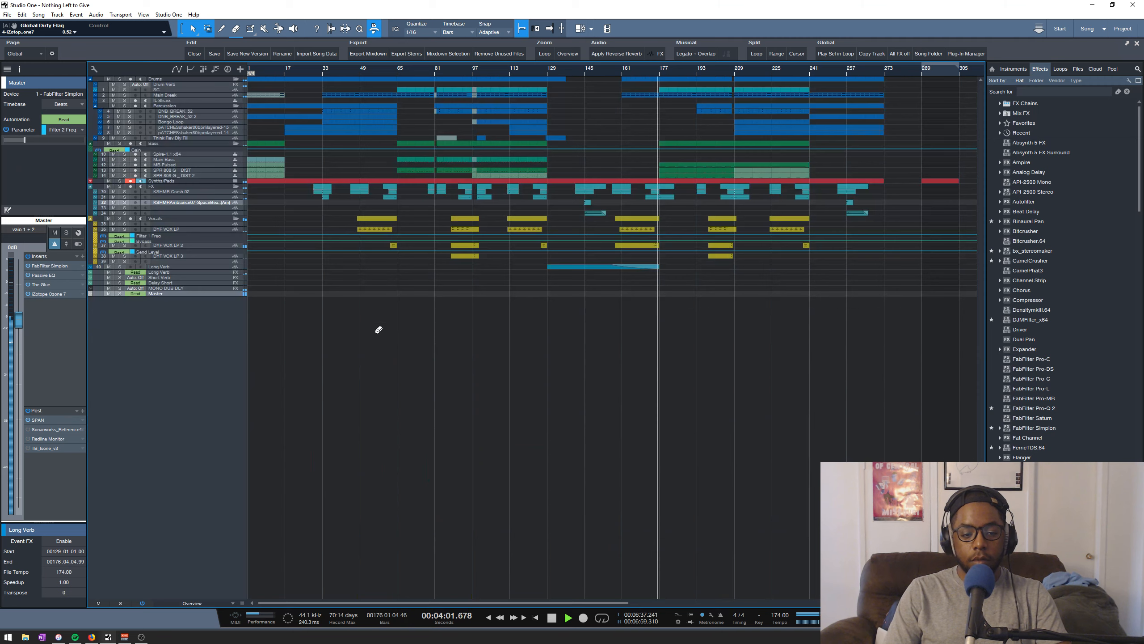
pyautogui.scroll(4, 376, 333)
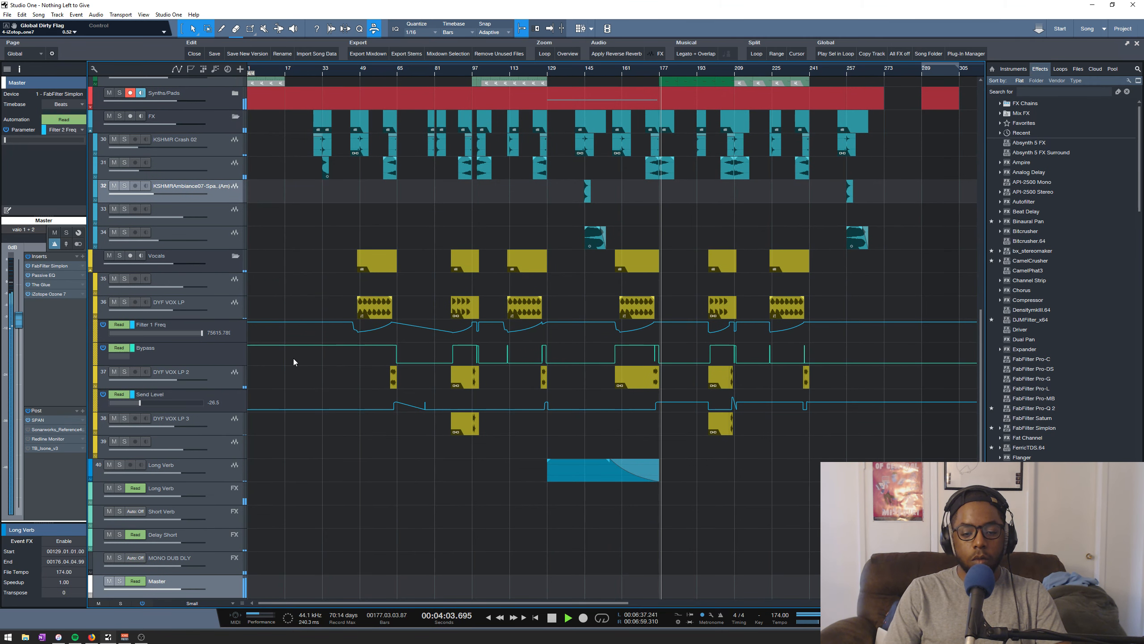
pyautogui.scroll(5, 293, 362)
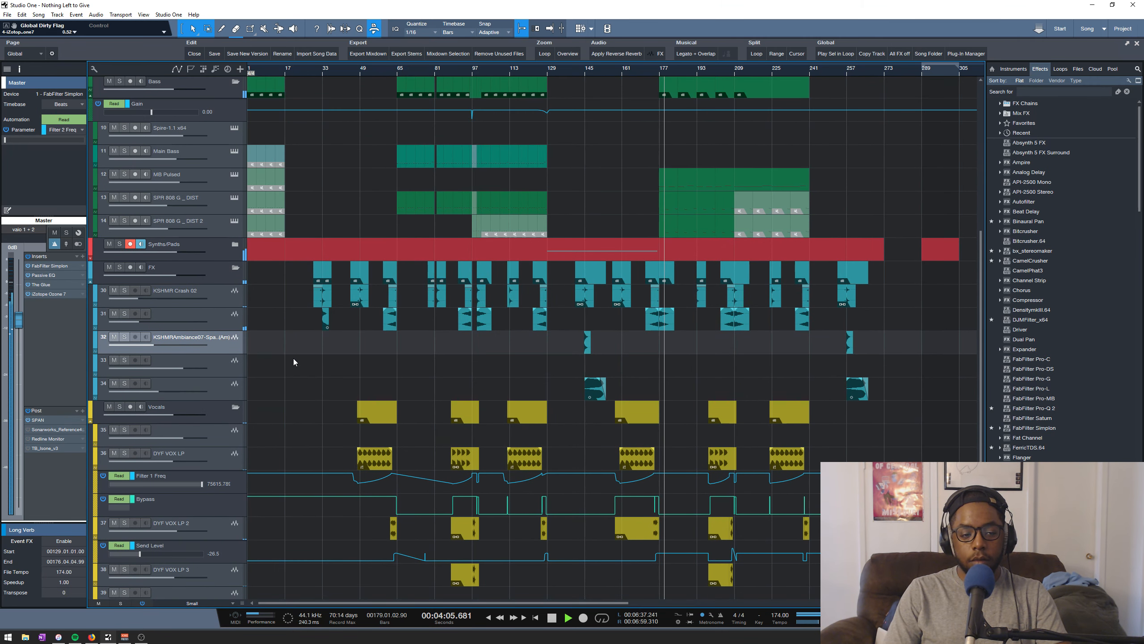
pyautogui.scroll(2, 293, 358)
pyautogui.click(235, 311)
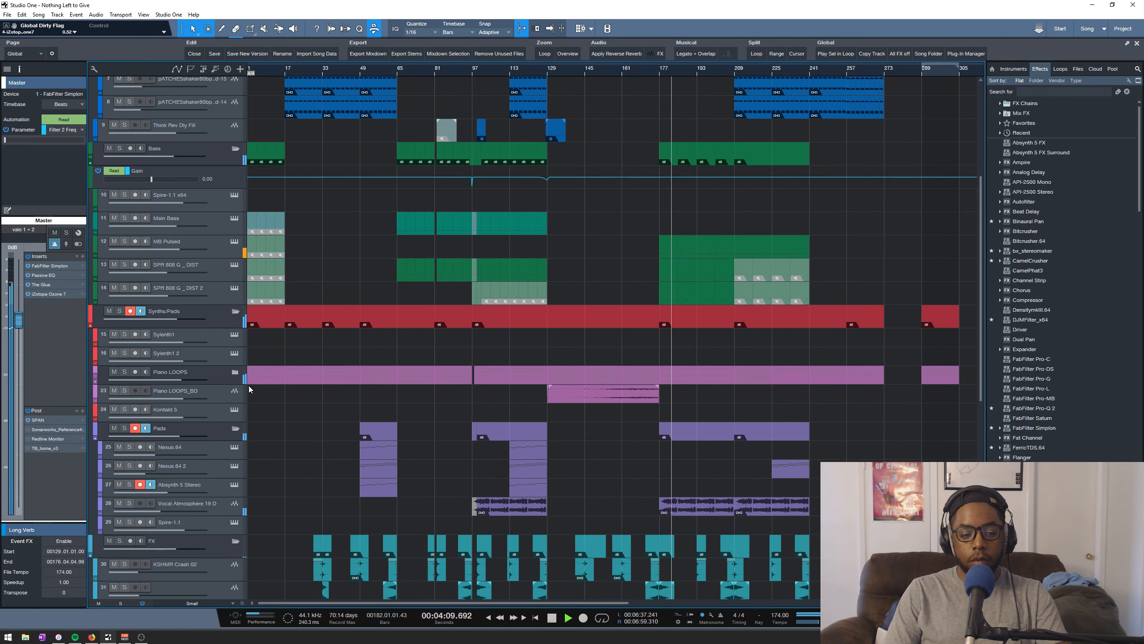
pyautogui.click(235, 372)
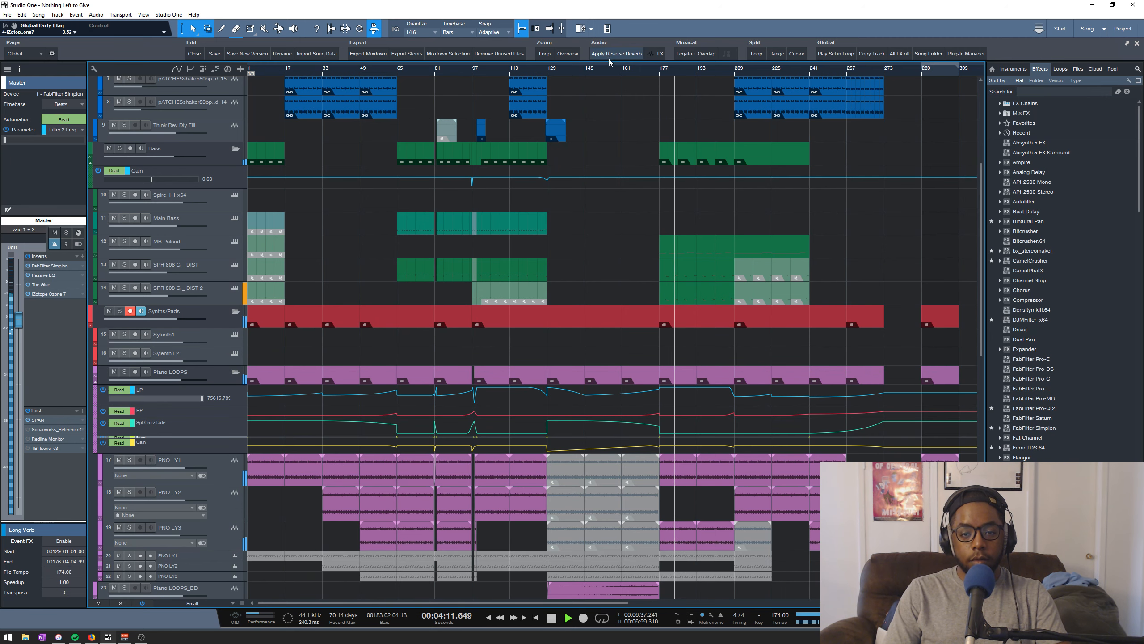
# - Fit all the expanded tracks in view at the Overview track height, play through the arrangement, and stop playback
pyautogui.click(569, 54)
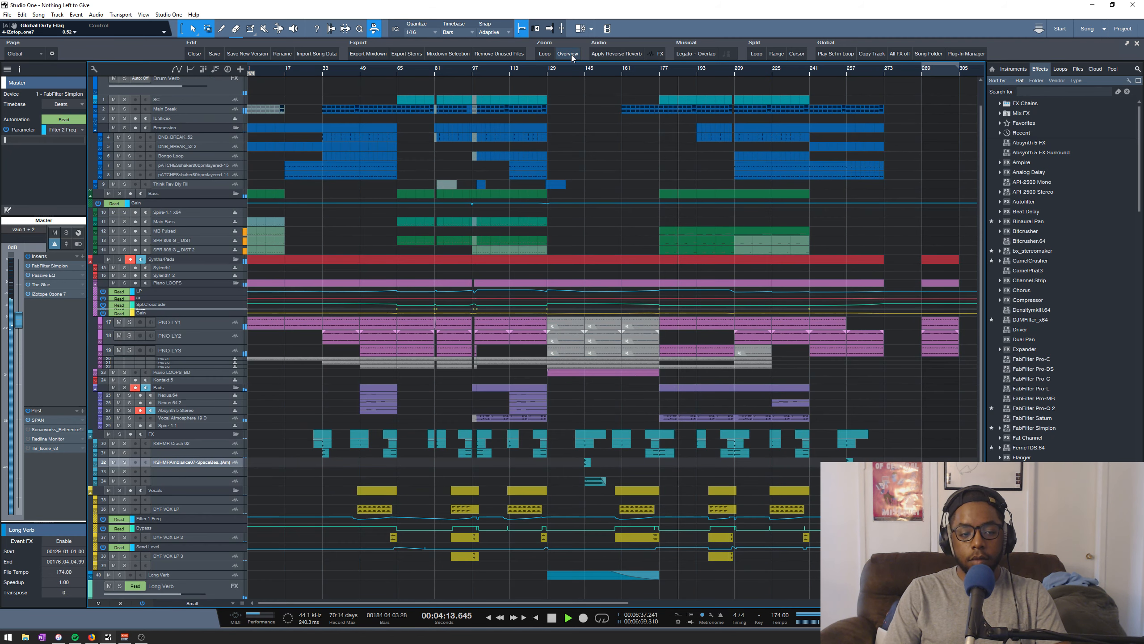
pyautogui.scroll(1, 572, 100)
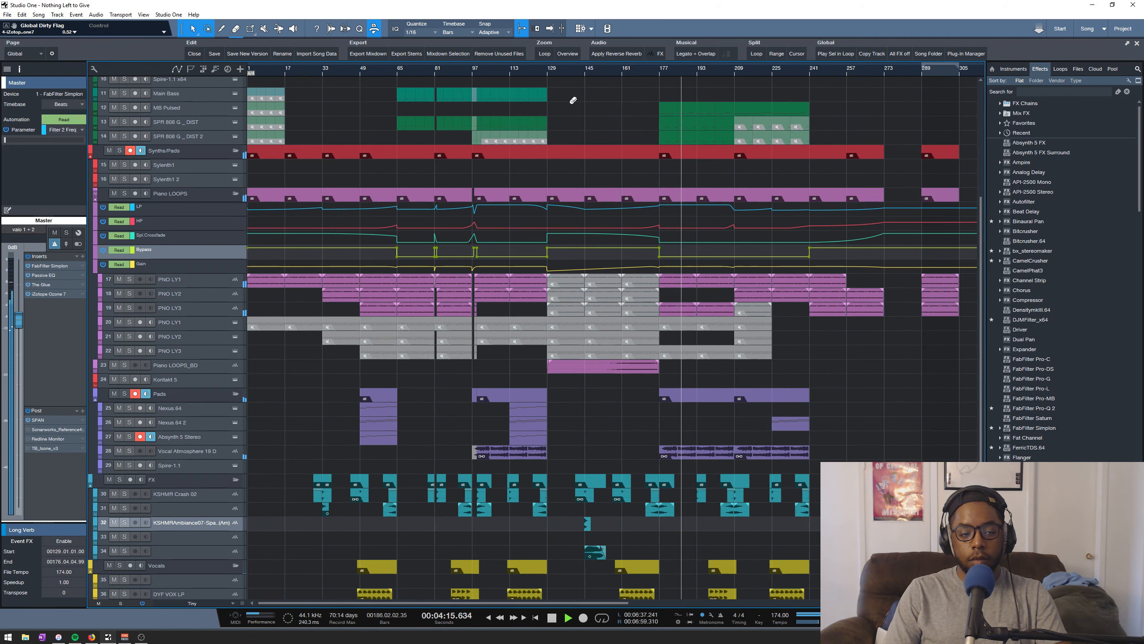
pyautogui.scroll(-2, 573, 100)
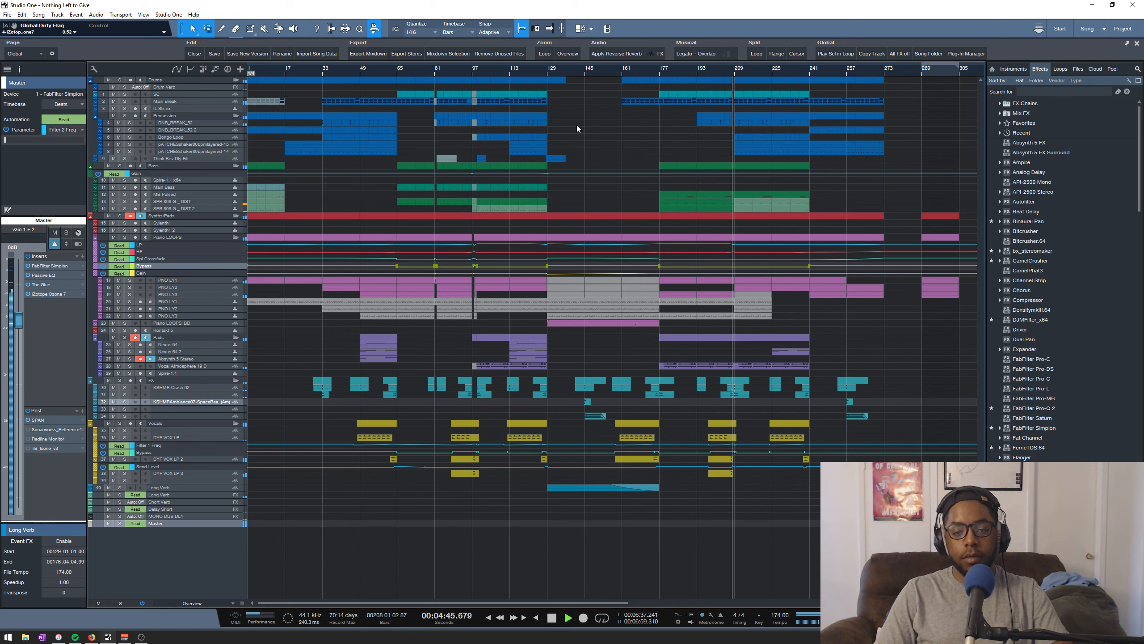
pyautogui.press('space')
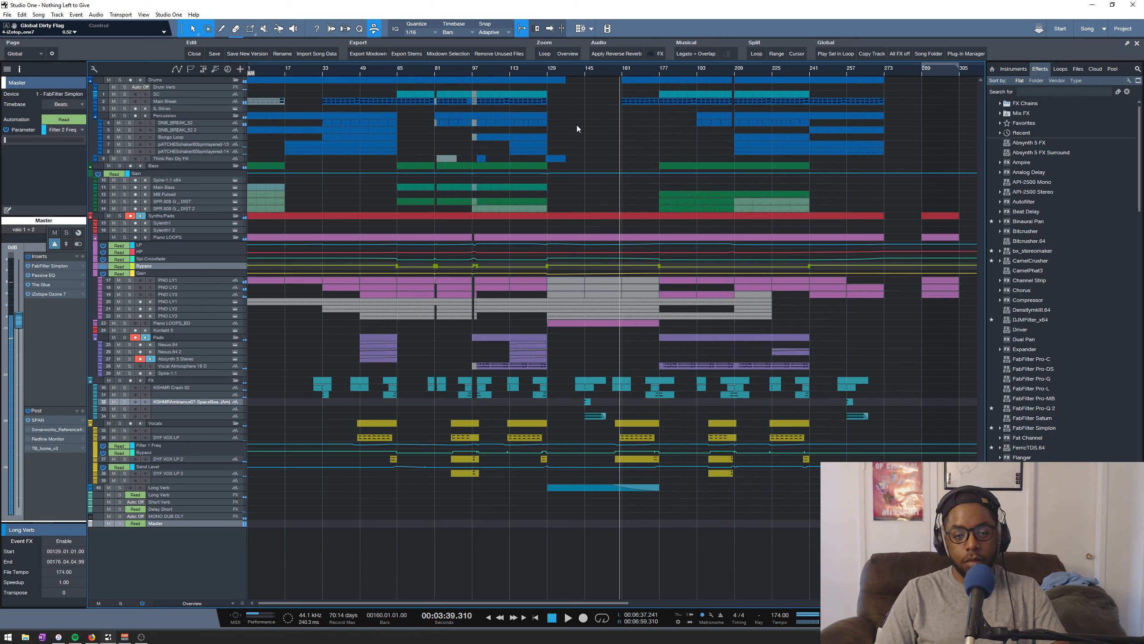